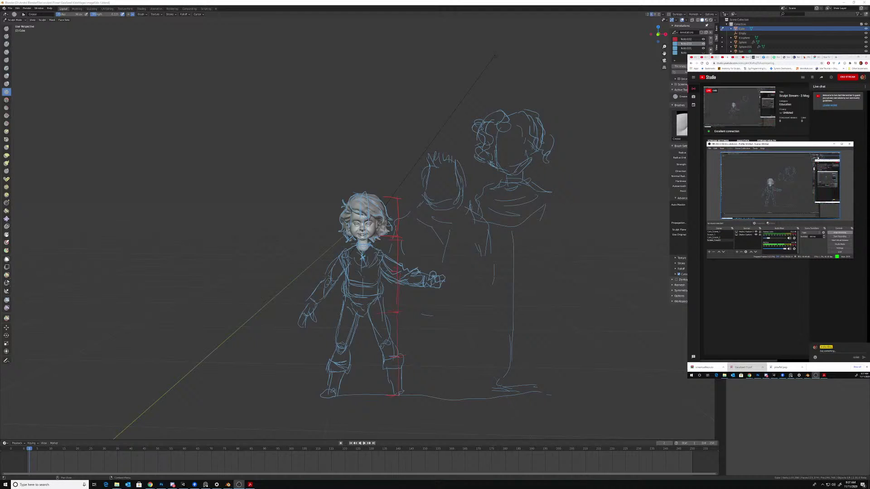
- Minimize OBS and switch from the YouTube Studio page to the reference image board
{"action": "left_click", "coordinate": [835, 145]}
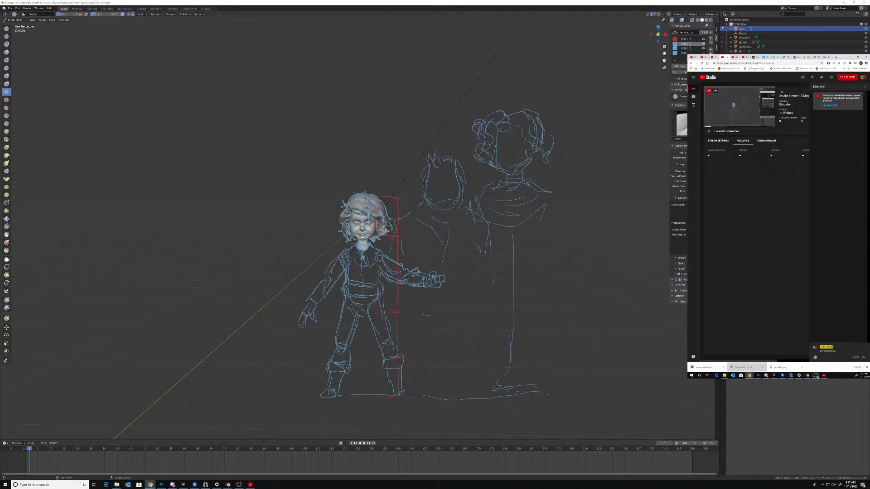
{"action": "left_click", "coordinate": [816, 376]}
{"action": "left_click", "coordinate": [791, 376]}
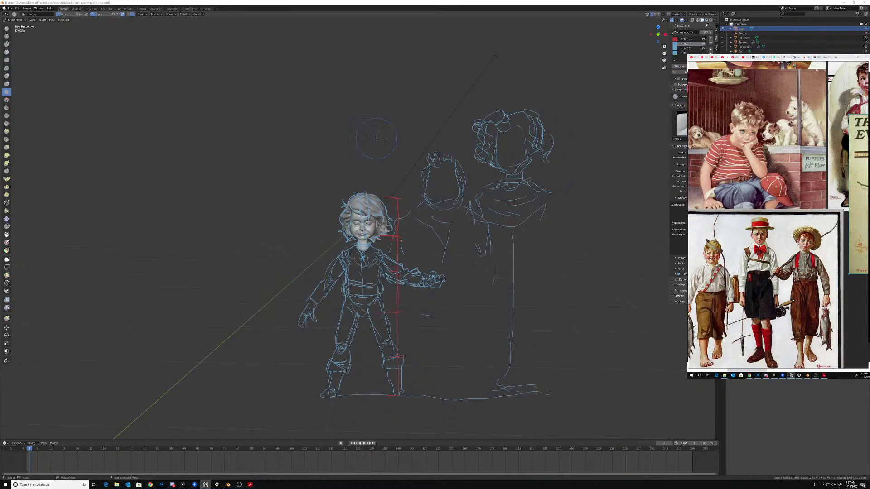
{"action": "mouse_move", "coordinate": [376, 139]}
{"action": "middle_mouse_down"}
{"action": "mouse_move", "coordinate": [384, 171]}
{"action": "mouse_move", "coordinate": [416, 164]}
{"action": "mouse_move", "coordinate": [425, 183]}
{"action": "mouse_move", "coordinate": [410, 188]}
{"action": "mouse_move", "coordinate": [442, 176]}
{"action": "middle_mouse_up"}
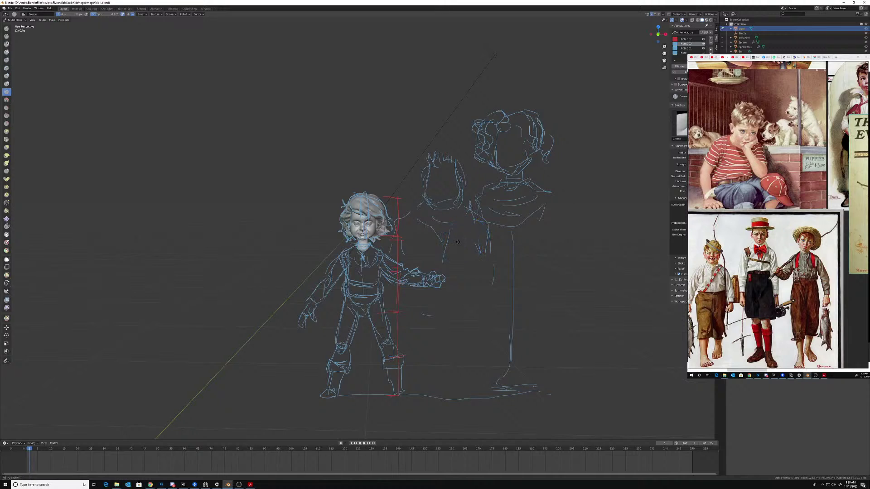
{"action": "middle_click_drag", "start_coordinate": [467, 237], "coordinate": [463, 236]}
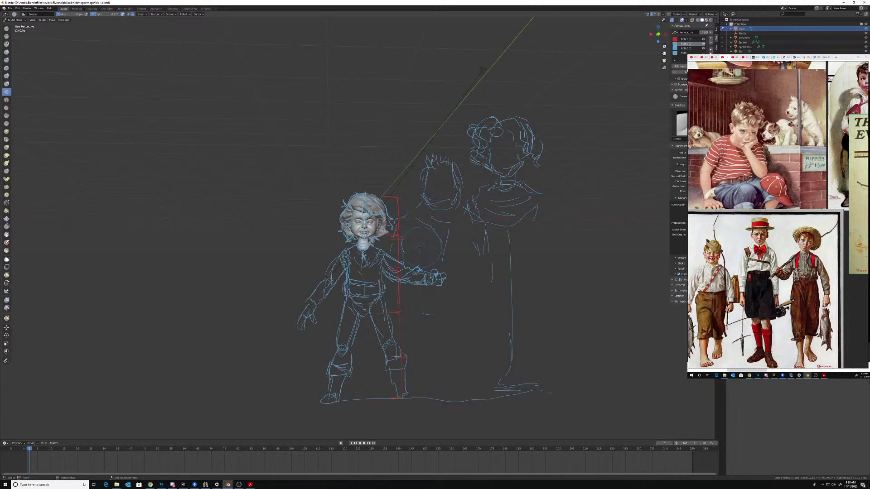
{"action": "mouse_move", "coordinate": [421, 247]}
{"action": "middle_mouse_down"}
{"action": "mouse_move", "coordinate": [498, 253]}
{"action": "mouse_move", "coordinate": [401, 258]}
{"action": "mouse_move", "coordinate": [428, 253]}
{"action": "middle_mouse_up"}
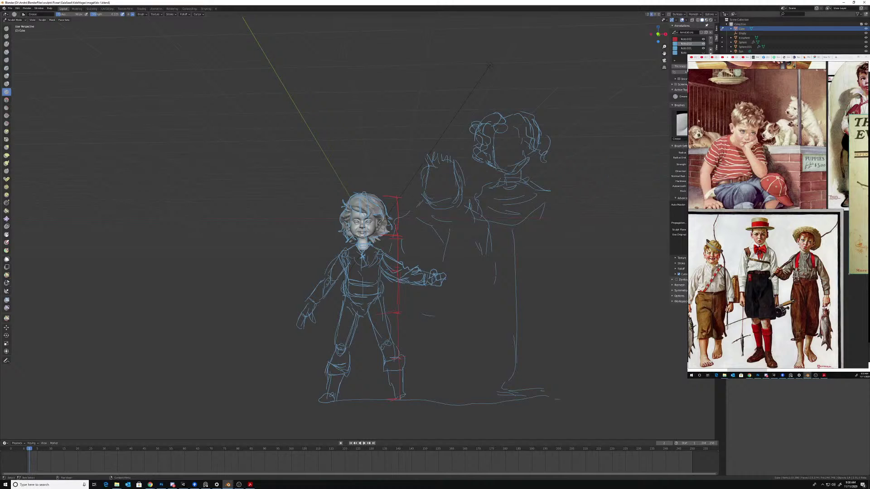
- Frame the boy in the teal tunic holding the glowing staff on the reference board
{"action": "middle_click_drag", "start_coordinate": [750, 98], "coordinate": [729, 204]}
{"action": "middle_click_drag", "start_coordinate": [778, 86], "coordinate": [717, 194]}
{"action": "scroll", "coordinate": [717, 193], "scroll_direction": "up", "scroll_amount": 5}
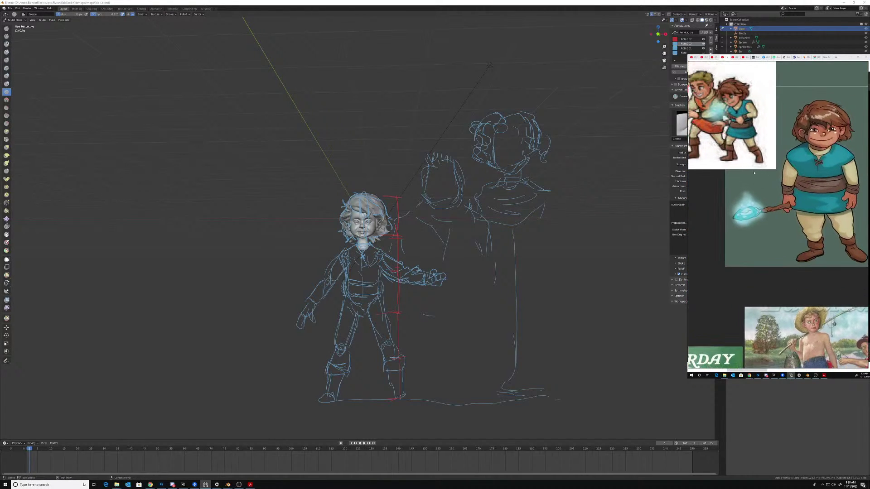
{"action": "middle_click_drag", "start_coordinate": [762, 162], "coordinate": [746, 188]}
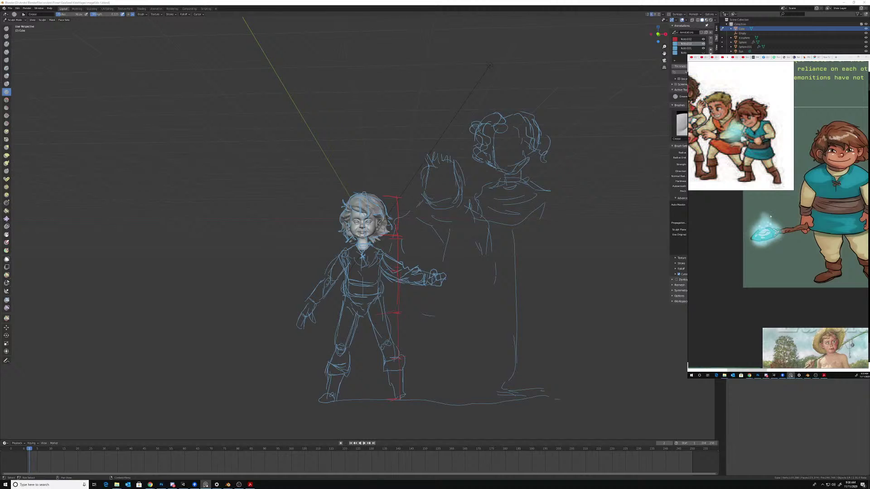
{"action": "scroll", "coordinate": [752, 226], "scroll_direction": "up", "scroll_amount": 2}
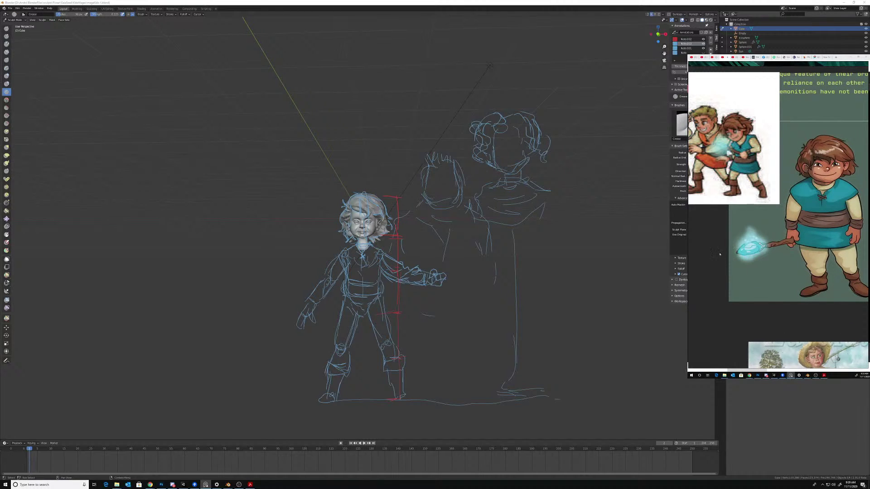
{"action": "scroll", "coordinate": [797, 178], "scroll_direction": "up", "scroll_amount": 6}
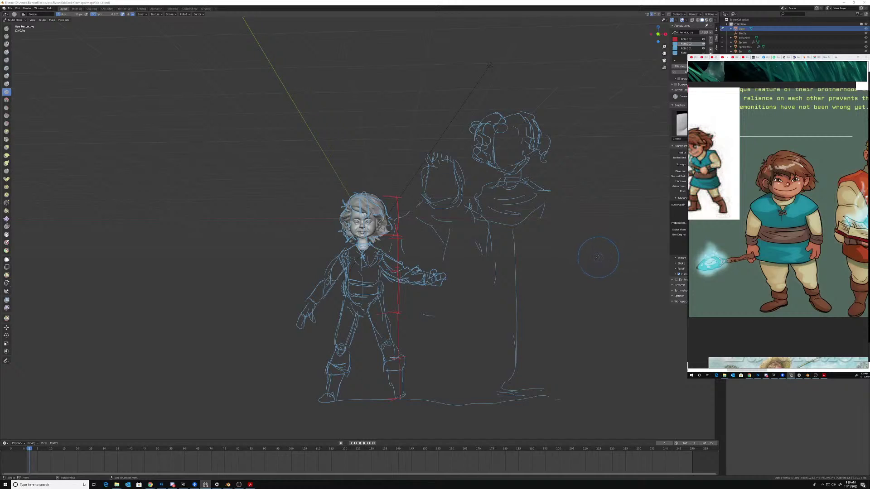
- Switch from sculpting to Object Mode, add a cube mesh and clear its location
{"action": "mouse_move", "coordinate": [391, 287]}
{"action": "middle_mouse_down"}
{"action": "mouse_move", "coordinate": [453, 258]}
{"action": "mouse_move", "coordinate": [368, 248]}
{"action": "middle_mouse_up"}
{"action": "key", "text": "ctrl+Tab"}
{"action": "left_click", "coordinate": [350, 246]}
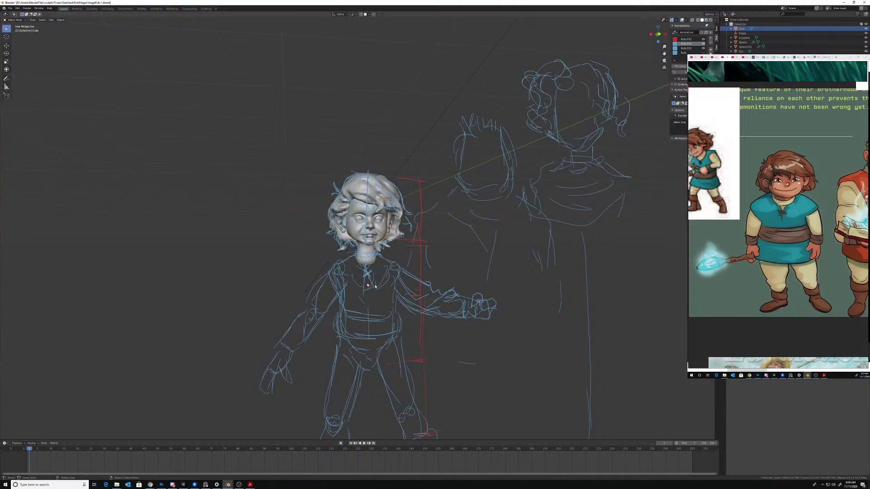
{"action": "mouse_move", "coordinate": [382, 281]}
{"action": "middle_mouse_down"}
{"action": "mouse_move", "coordinate": [367, 265]}
{"action": "mouse_move", "coordinate": [424, 272]}
{"action": "middle_mouse_up"}
{"action": "key", "text": "shift+a"}
{"action": "mouse_move", "coordinate": [424, 272]}
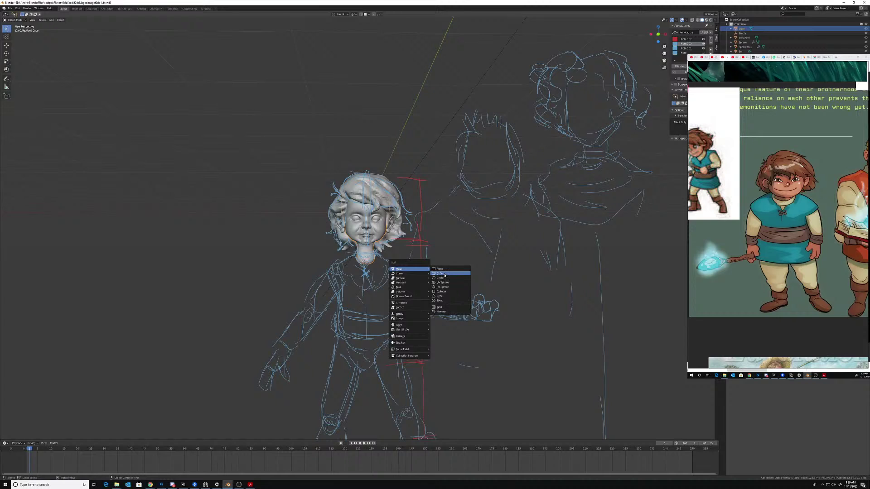
{"action": "left_click", "coordinate": [445, 275]}
{"action": "mouse_move", "coordinate": [441, 263]}
{"action": "middle_mouse_down"}
{"action": "mouse_move", "coordinate": [435, 245]}
{"action": "mouse_move", "coordinate": [435, 255]}
{"action": "middle_mouse_up"}
{"action": "key", "text": "alt+g"}
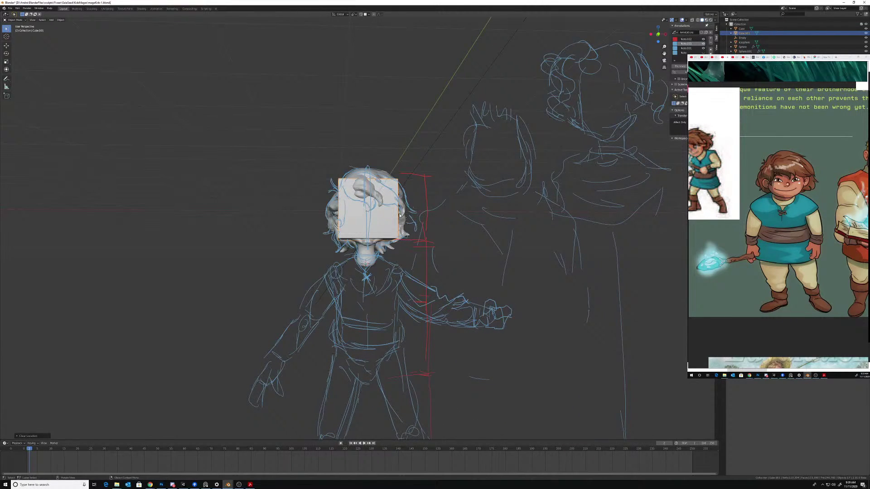
- Enter Edit Mode on the new cube and add a vertical loop cut through its centre
{"action": "key", "text": "ctrl+Tab"}
{"action": "left_click", "coordinate": [442, 219]}
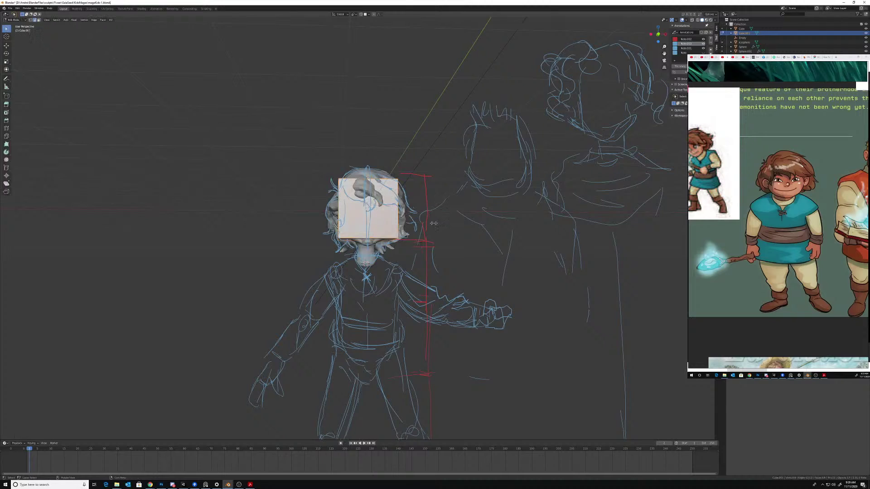
{"action": "key", "text": "ctrl+r"}
{"action": "key", "text": "Escape"}
{"action": "middle_click_drag", "start_coordinate": [366, 236], "coordinate": [376, 258]}
{"action": "scroll", "coordinate": [375, 259], "scroll_direction": "up", "scroll_amount": 3}
{"action": "key", "text": "ctrl+r"}
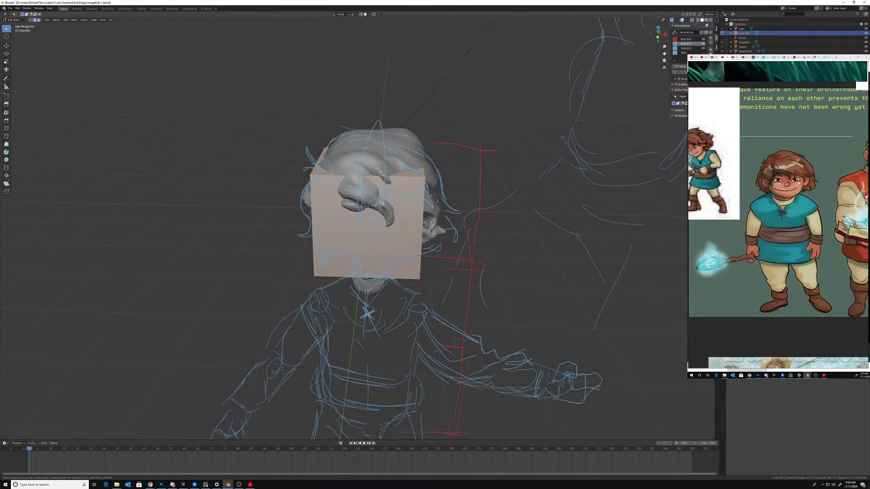
{"action": "left_click", "coordinate": [364, 272]}
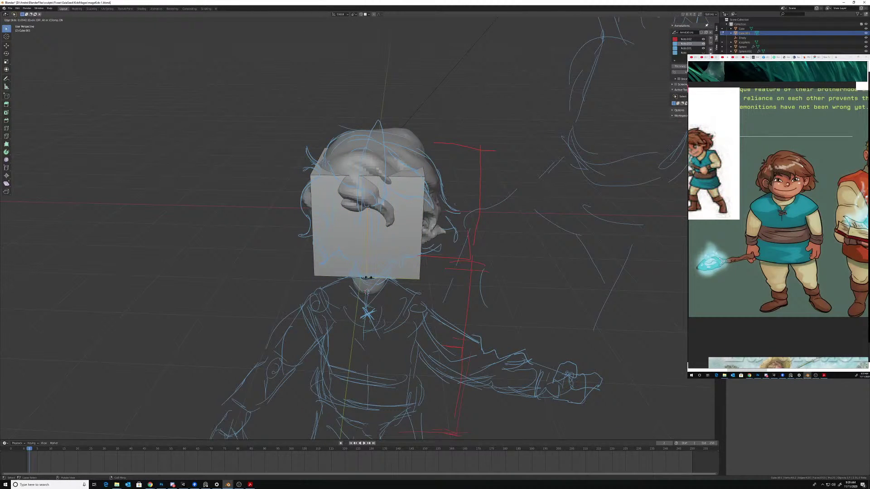
{"action": "left_click", "coordinate": [368, 278]}
- Delete the half of the cube on one side of the centre loop
{"action": "mouse_move", "coordinate": [396, 289]}
{"action": "middle_mouse_down"}
{"action": "mouse_move", "coordinate": [384, 273]}
{"action": "mouse_move", "coordinate": [413, 281]}
{"action": "mouse_move", "coordinate": [377, 255]}
{"action": "mouse_move", "coordinate": [415, 282]}
{"action": "middle_mouse_up"}
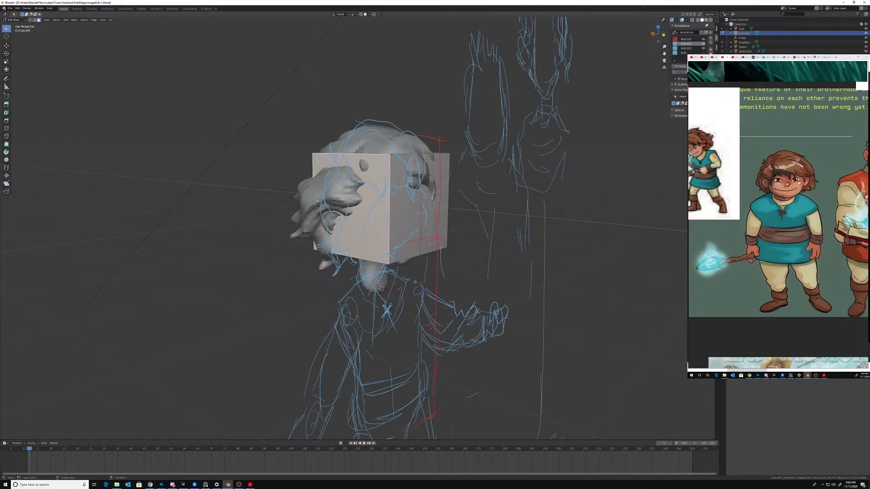
{"action": "middle_click_drag", "start_coordinate": [469, 176], "coordinate": [317, 249]}
{"action": "key", "text": "x"}
{"action": "mouse_move", "coordinate": [393, 235]}
{"action": "middle_mouse_down"}
{"action": "mouse_move", "coordinate": [360, 226]}
{"action": "mouse_move", "coordinate": [394, 233]}
{"action": "middle_mouse_up"}
- Isolate the half cube in local view and hide the blue figure sketch's annotation layer
{"action": "key", "text": "slash"}
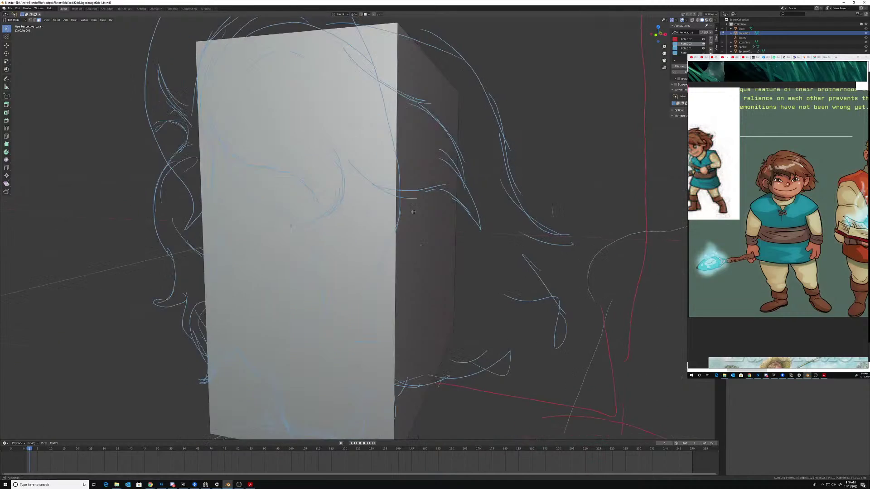
{"action": "mouse_move", "coordinate": [467, 199]}
{"action": "middle_mouse_down"}
{"action": "mouse_move", "coordinate": [408, 225]}
{"action": "mouse_move", "coordinate": [400, 290]}
{"action": "middle_mouse_up"}
{"action": "middle_click_drag", "start_coordinate": [400, 290], "coordinate": [457, 256]}
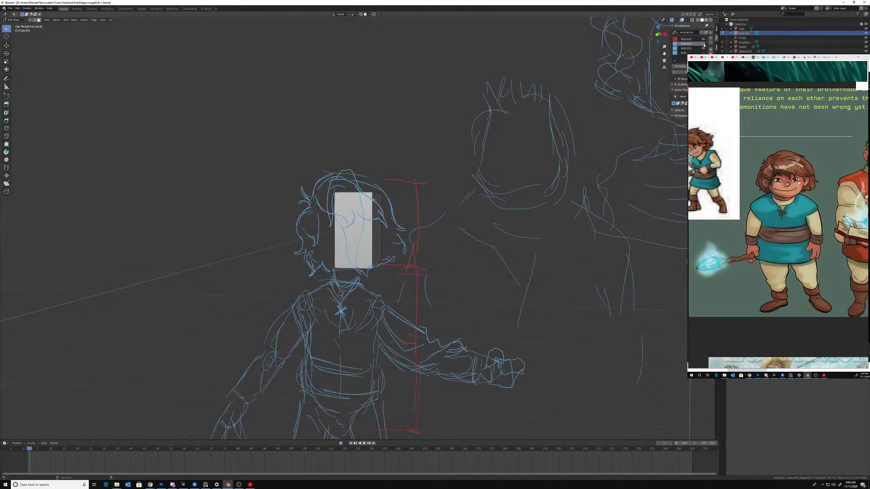
{"action": "left_click", "coordinate": [704, 44]}
- Return to Object Mode and mirror the half cube across the X axis to complete the block
{"action": "mouse_move", "coordinate": [383, 229]}
{"action": "middle_mouse_down"}
{"action": "mouse_move", "coordinate": [408, 200]}
{"action": "mouse_move", "coordinate": [386, 222]}
{"action": "mouse_move", "coordinate": [397, 214]}
{"action": "mouse_move", "coordinate": [404, 241]}
{"action": "mouse_move", "coordinate": [406, 231]}
{"action": "mouse_move", "coordinate": [390, 224]}
{"action": "middle_mouse_up"}
{"action": "key", "text": "ctrl+Tab"}
{"action": "left_click", "coordinate": [331, 219]}
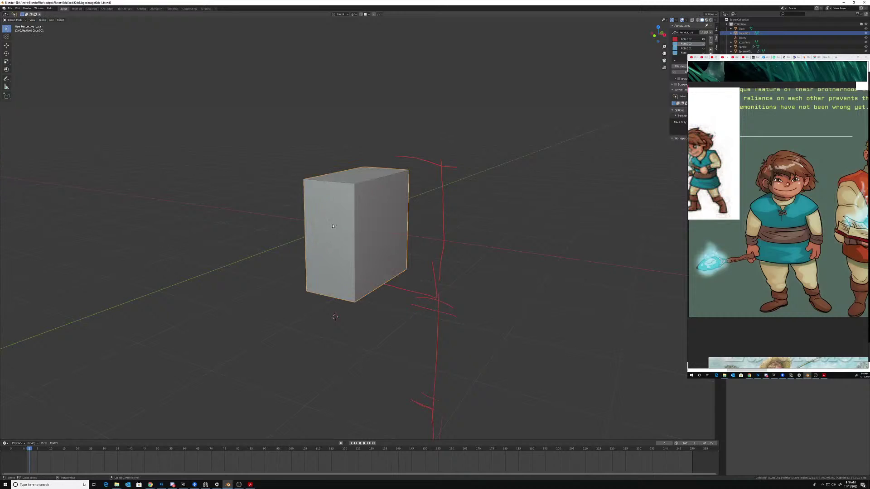
{"action": "mouse_move", "coordinate": [333, 226]}
{"action": "middle_mouse_down"}
{"action": "mouse_move", "coordinate": [390, 227]}
{"action": "mouse_move", "coordinate": [326, 312]}
{"action": "middle_mouse_up"}
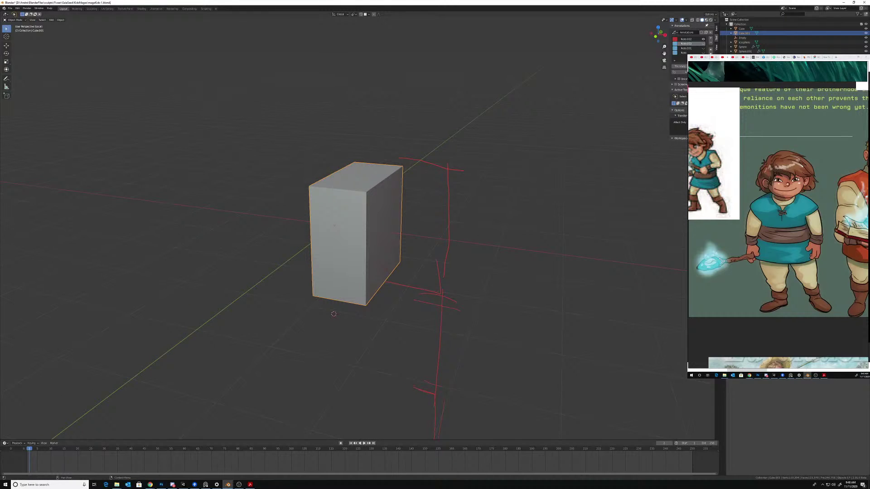
{"action": "key", "text": "ctrl+z"}
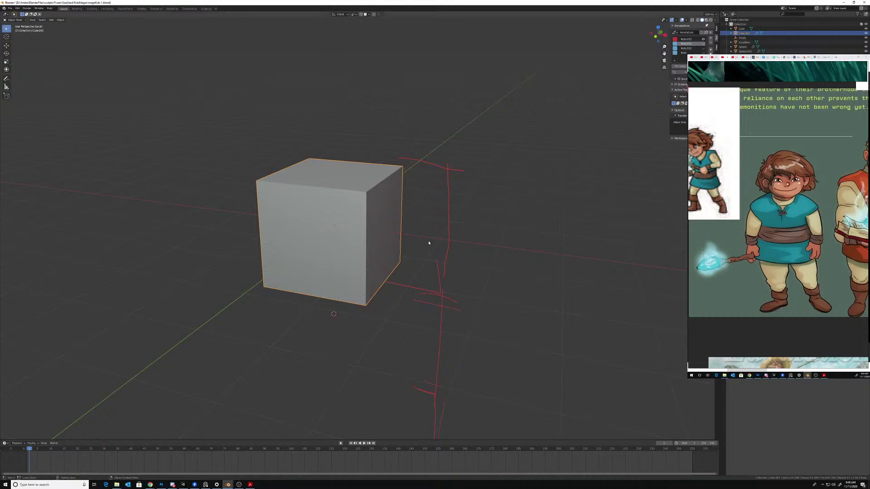
- In Edit Mode, select the mirrored cube's centre edge loop and try moving it off the mirror plane
{"action": "middle_click_drag", "start_coordinate": [429, 243], "coordinate": [514, 229]}
{"action": "key", "text": "ctrl+Tab"}
{"action": "left_click", "coordinate": [478, 244]}
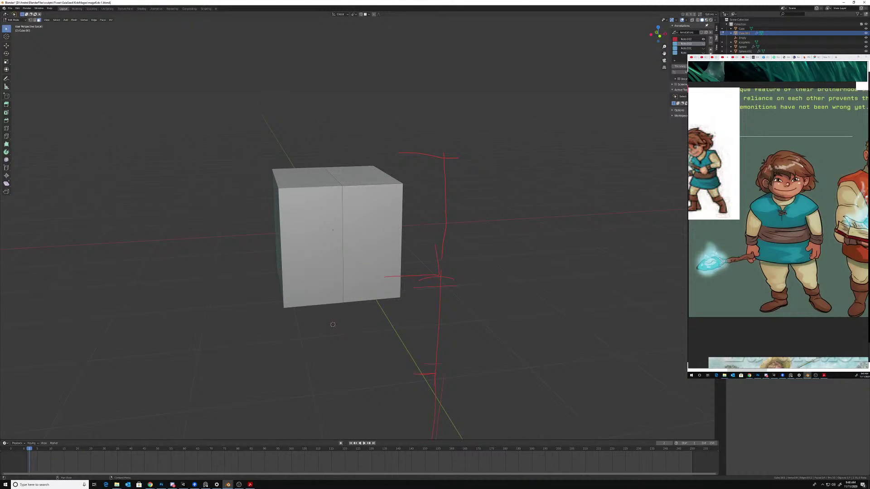
{"action": "left_click", "coordinate": [346, 244], "text": "alt"}
{"action": "middle_click_drag", "start_coordinate": [345, 244], "coordinate": [390, 227]}
{"action": "key", "text": "g"}
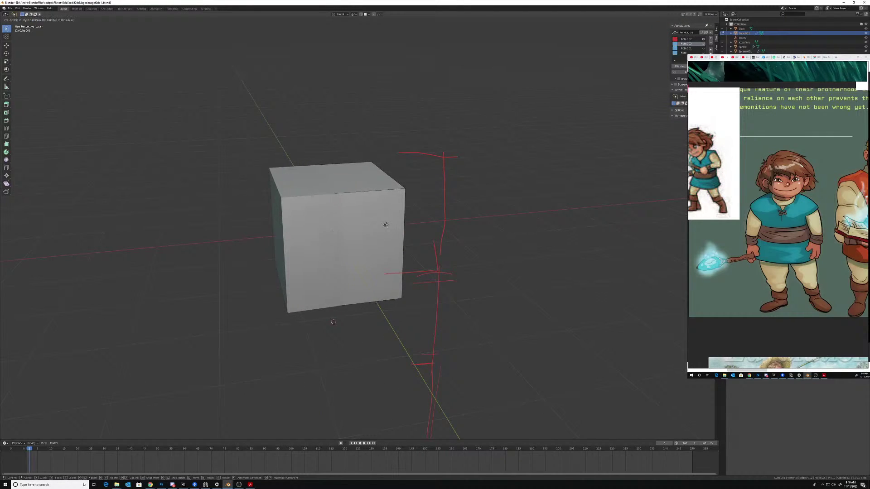
{"action": "left_click", "coordinate": [366, 192]}
{"action": "middle_click_drag", "start_coordinate": [366, 192], "coordinate": [371, 250]}
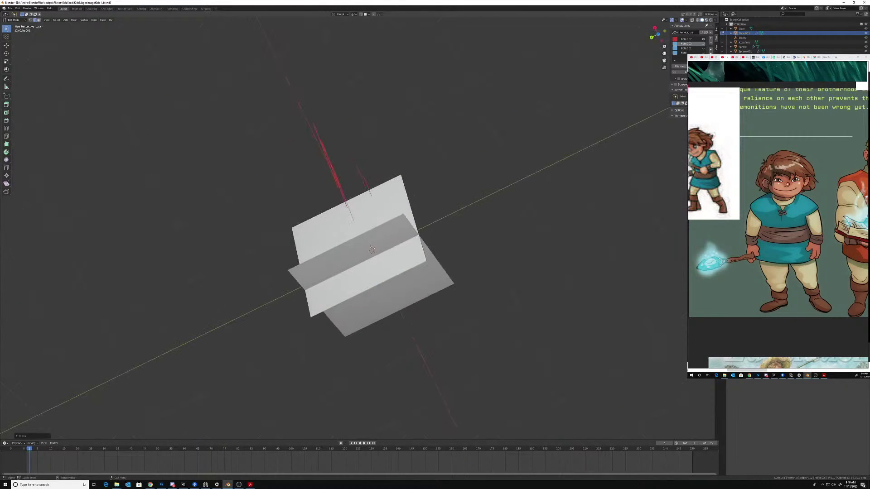
- Move the centre edge loop back so the two mirrored halves meet on the centre plane
{"action": "middle_click_drag", "start_coordinate": [297, 285], "coordinate": [350, 283]}
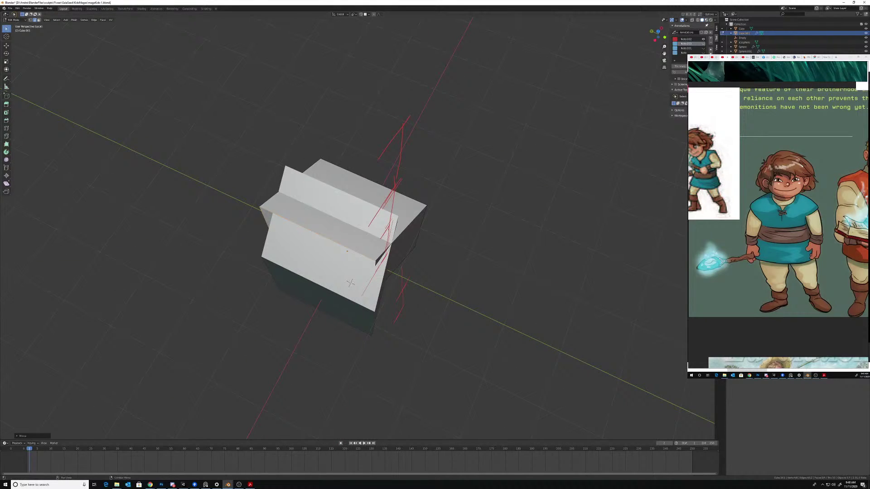
{"action": "middle_click_drag", "start_coordinate": [406, 183], "coordinate": [415, 208]}
{"action": "key", "text": "g"}
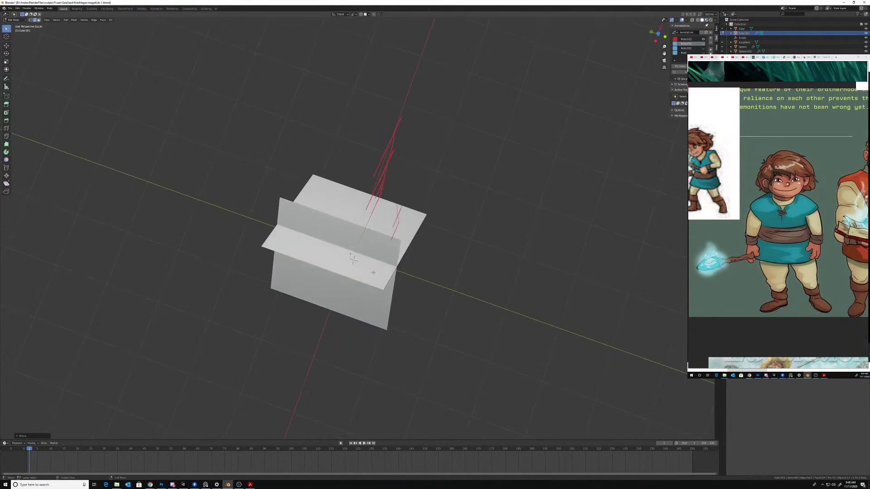
{"action": "left_click", "coordinate": [399, 245]}
{"action": "key", "text": "g"}
{"action": "key", "text": "y"}
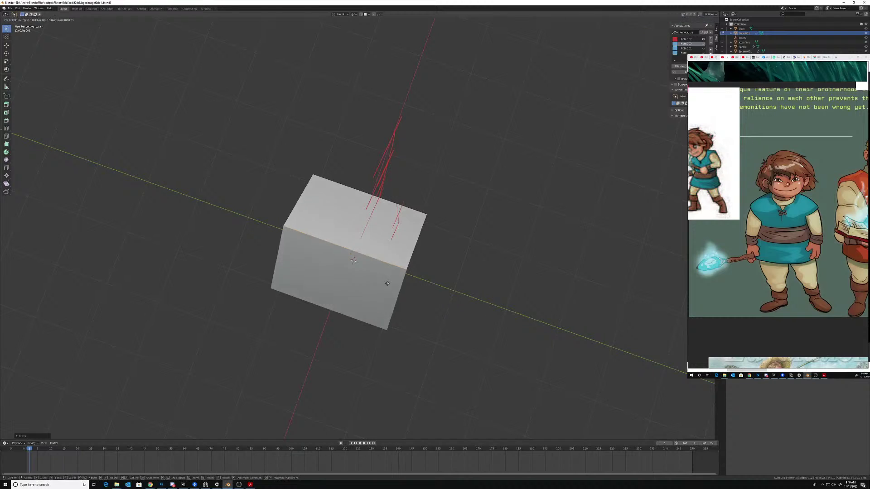
{"action": "left_click", "coordinate": [400, 275]}
- Move the cube's centre edge loop again to test the mirror and undo the last move
{"action": "middle_click_drag", "start_coordinate": [400, 275], "coordinate": [381, 301]}
{"action": "mouse_move", "coordinate": [350, 276]}
{"action": "middle_mouse_down"}
{"action": "mouse_move", "coordinate": [339, 269]}
{"action": "mouse_move", "coordinate": [359, 240]}
{"action": "mouse_move", "coordinate": [365, 307]}
{"action": "mouse_move", "coordinate": [366, 246]}
{"action": "middle_mouse_up"}
{"action": "key", "text": "g"}
{"action": "left_click", "coordinate": [339, 276]}
{"action": "key", "text": "g"}
{"action": "left_click", "coordinate": [357, 270]}
{"action": "key", "text": "ctrl+z"}
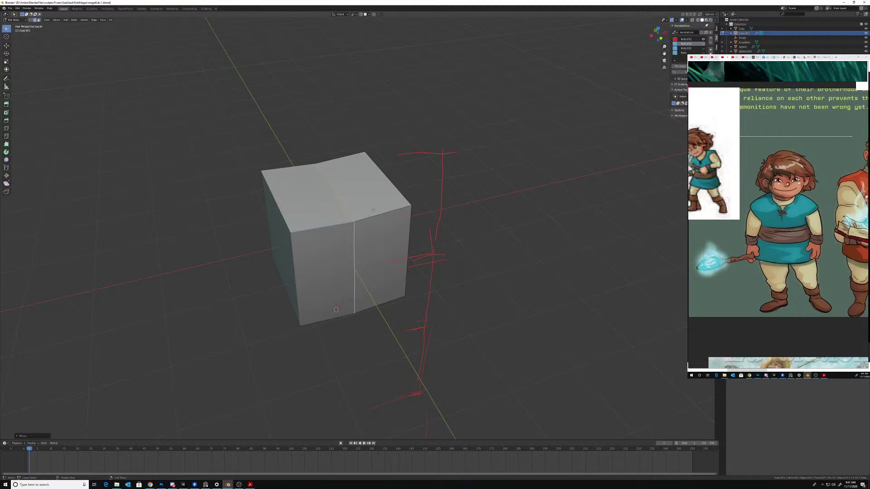
- Add two centred loop cuts to the mirrored cube, one horizontal at mid-height and one vertical through its sides
{"action": "middle_click_drag", "start_coordinate": [407, 239], "coordinate": [400, 267]}
{"action": "middle_click_drag", "start_coordinate": [400, 267], "coordinate": [348, 233]}
{"action": "mouse_move", "coordinate": [348, 233]}
{"action": "middle_mouse_down", "text": "ctrl"}
{"action": "mouse_move", "coordinate": [348, 218]}
{"action": "mouse_move", "coordinate": [346, 226]}
{"action": "middle_mouse_up", "text": "ctrl"}
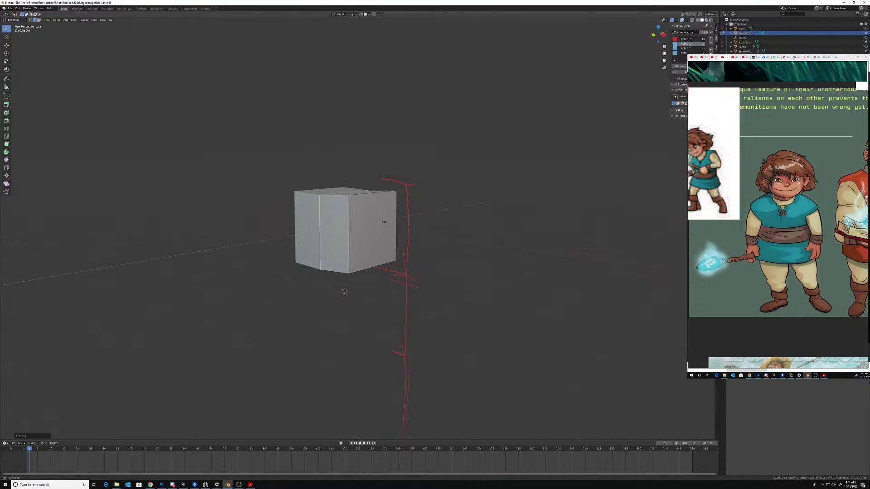
{"action": "middle_click_drag", "start_coordinate": [386, 264], "coordinate": [379, 287]}
{"action": "key", "text": "ctrl+r"}
{"action": "left_click", "coordinate": [360, 238]}
{"action": "right_click", "coordinate": [360, 238]}
{"action": "key", "text": "ctrl+r"}
{"action": "left_click", "coordinate": [356, 241]}
{"action": "right_click", "coordinate": [357, 241]}
{"action": "scroll", "coordinate": [396, 232], "scroll_direction": "up", "scroll_amount": 1}
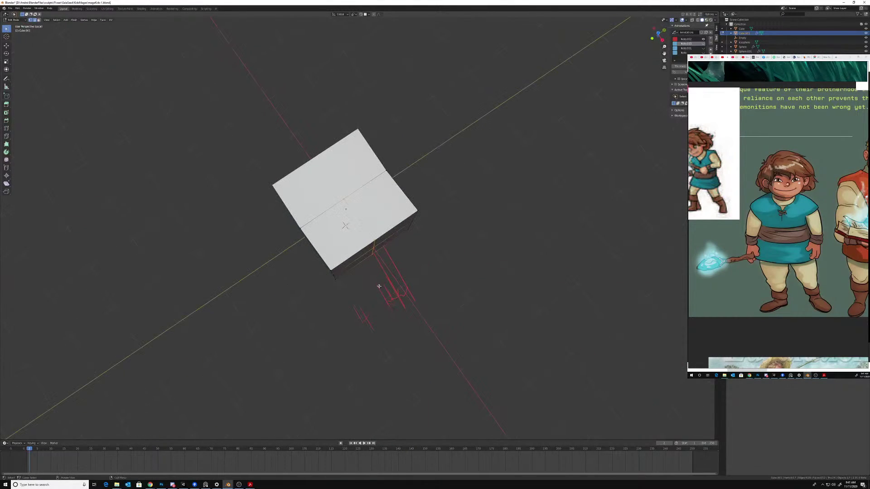
- Move the selected geometry at the top of the cube outward to reshape its upper sides
{"action": "mouse_move", "coordinate": [345, 225]}
{"action": "middle_mouse_down"}
{"action": "mouse_move", "coordinate": [390, 208]}
{"action": "mouse_move", "coordinate": [305, 217]}
{"action": "mouse_move", "coordinate": [318, 204]}
{"action": "mouse_move", "coordinate": [418, 196]}
{"action": "mouse_move", "coordinate": [399, 186]}
{"action": "mouse_move", "coordinate": [382, 204]}
{"action": "mouse_move", "coordinate": [459, 190]}
{"action": "mouse_move", "coordinate": [422, 201]}
{"action": "middle_mouse_up"}
{"action": "key", "text": "g"}
{"action": "left_click", "coordinate": [338, 200]}
{"action": "key", "text": "g"}
{"action": "left_click", "coordinate": [416, 205]}
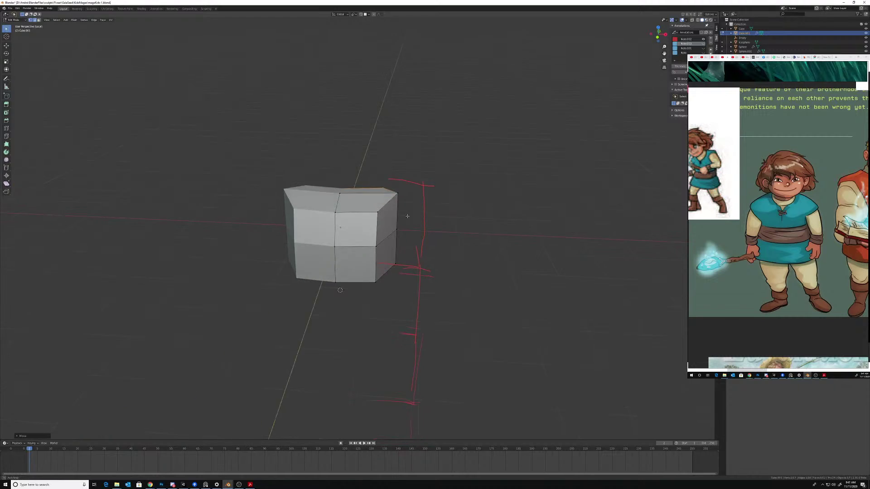
- Switch to Sculpt Mode and shape the cube into a rounded, faceted block with the Grab brush
{"action": "key", "text": "ctrl+Tab"}
{"action": "left_click", "coordinate": [405, 243]}
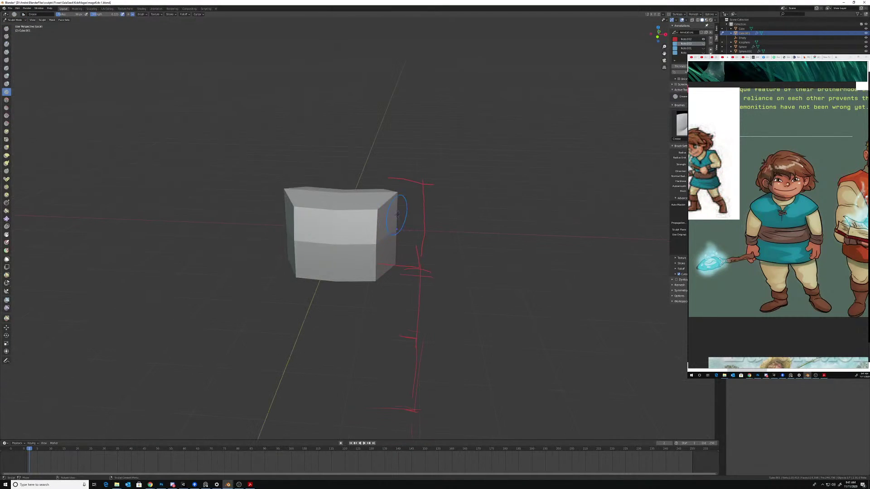
{"action": "key", "text": "g"}
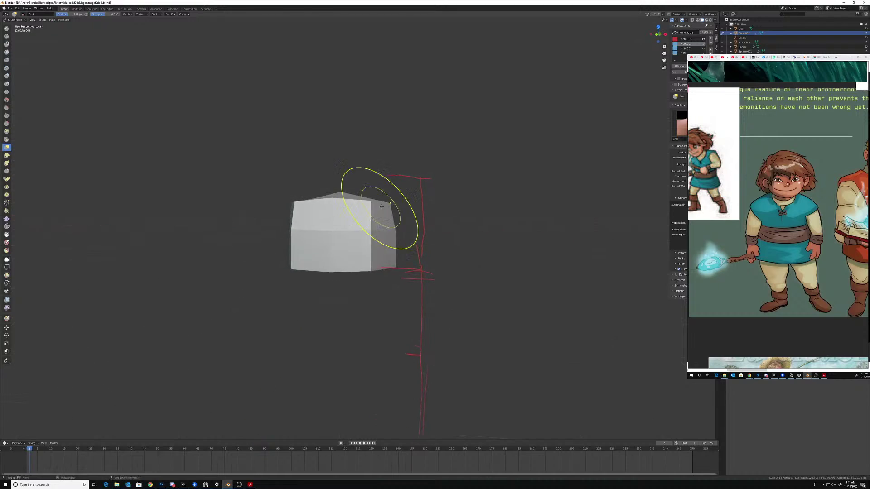
{"action": "scroll", "coordinate": [381, 219], "scroll_direction": "up", "scroll_amount": 3}
{"action": "mouse_move", "coordinate": [381, 220]}
{"action": "middle_mouse_down"}
{"action": "mouse_move", "coordinate": [342, 233]}
{"action": "mouse_move", "coordinate": [317, 268]}
{"action": "mouse_move", "coordinate": [331, 241]}
{"action": "mouse_move", "coordinate": [314, 258]}
{"action": "mouse_move", "coordinate": [323, 260]}
{"action": "mouse_move", "coordinate": [320, 267]}
{"action": "mouse_move", "coordinate": [389, 237]}
{"action": "mouse_move", "coordinate": [485, 159]}
{"action": "middle_mouse_up"}
{"action": "scroll", "coordinate": [376, 220], "scroll_direction": "down", "scroll_amount": 2}
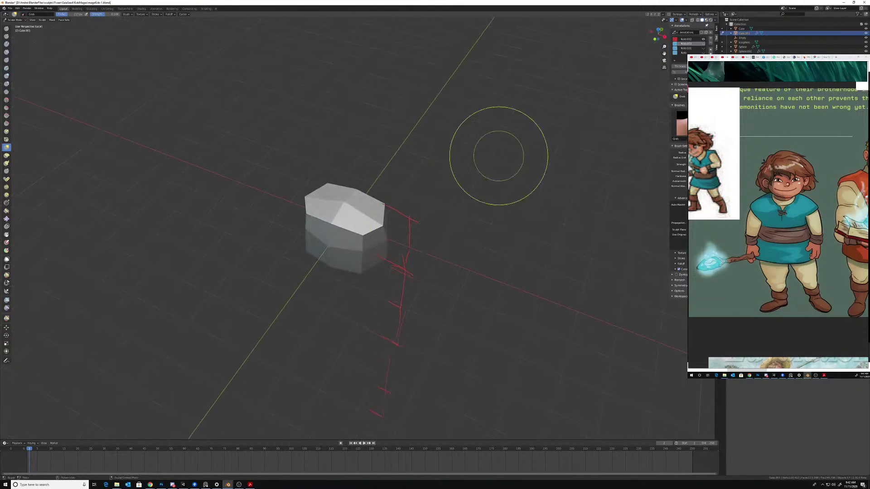
{"action": "middle_click_drag", "start_coordinate": [515, 229], "coordinate": [622, 155]}
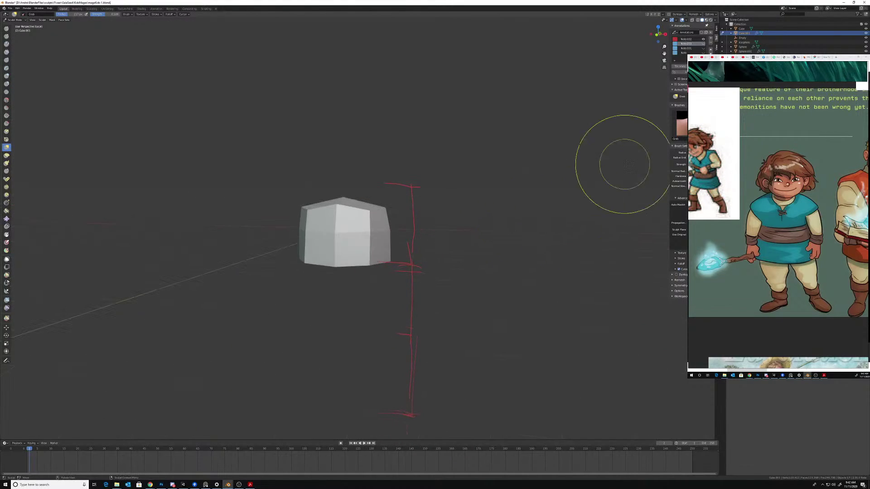
- Show the blue character sketch annotations and move the faceted block along the Z axis onto the boy's chest in Object Mode
{"action": "left_click", "coordinate": [704, 44]}
{"action": "mouse_move", "coordinate": [463, 204]}
{"action": "middle_mouse_down"}
{"action": "mouse_move", "coordinate": [452, 234]}
{"action": "mouse_move", "coordinate": [414, 256]}
{"action": "mouse_move", "coordinate": [348, 233]}
{"action": "mouse_move", "coordinate": [378, 214]}
{"action": "middle_mouse_up"}
{"action": "left_click", "coordinate": [328, 224]}
{"action": "middle_click_drag", "start_coordinate": [370, 249], "coordinate": [366, 236]}
{"action": "key", "text": "g"}
{"action": "key", "text": "z"}
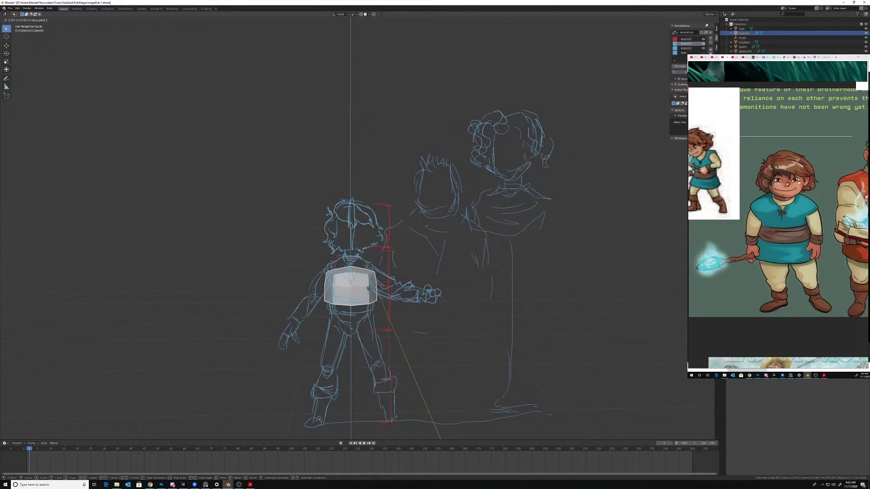
{"action": "left_click", "coordinate": [366, 282]}
- Shape the block in Sculpt Mode to follow the sketched chest, with wider shoulders and a narrower base
{"action": "mouse_move", "coordinate": [366, 282]}
{"action": "middle_mouse_down"}
{"action": "mouse_move", "coordinate": [373, 240]}
{"action": "mouse_move", "coordinate": [391, 220]}
{"action": "mouse_move", "coordinate": [362, 240]}
{"action": "mouse_move", "coordinate": [370, 248]}
{"action": "mouse_move", "coordinate": [328, 290]}
{"action": "mouse_move", "coordinate": [362, 266]}
{"action": "mouse_move", "coordinate": [421, 248]}
{"action": "mouse_move", "coordinate": [407, 247]}
{"action": "mouse_move", "coordinate": [420, 278]}
{"action": "middle_mouse_up"}
{"action": "scroll", "coordinate": [368, 254], "scroll_direction": "up", "scroll_amount": 5}
{"action": "left_click", "coordinate": [403, 272]}
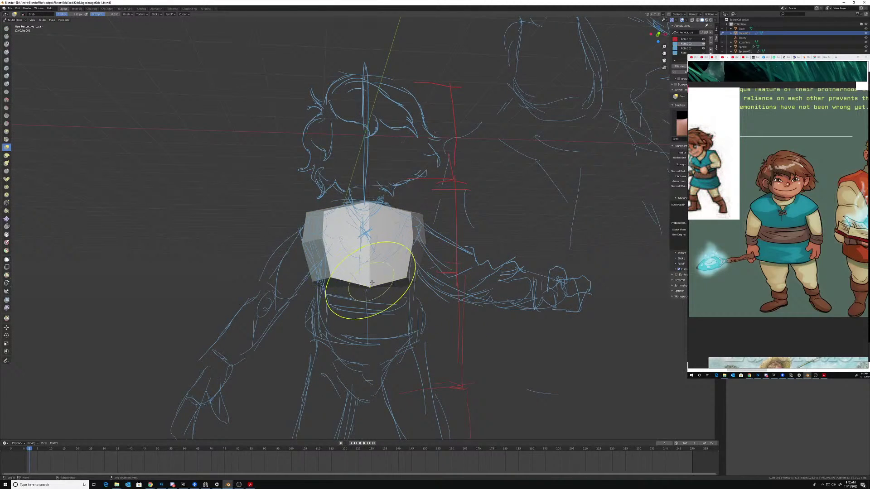
{"action": "middle_click_drag", "start_coordinate": [373, 272], "coordinate": [374, 265]}
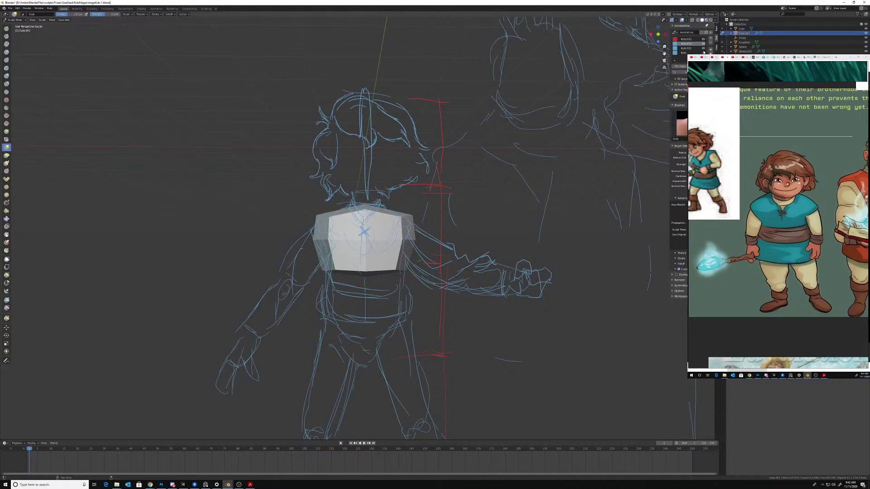
- Add a green annotation layer and outline the chest, shoulder, waist and triangular pelvis segments over the boy's sketch
{"action": "left_click", "coordinate": [687, 39]}
{"action": "left_click", "coordinate": [676, 41]}
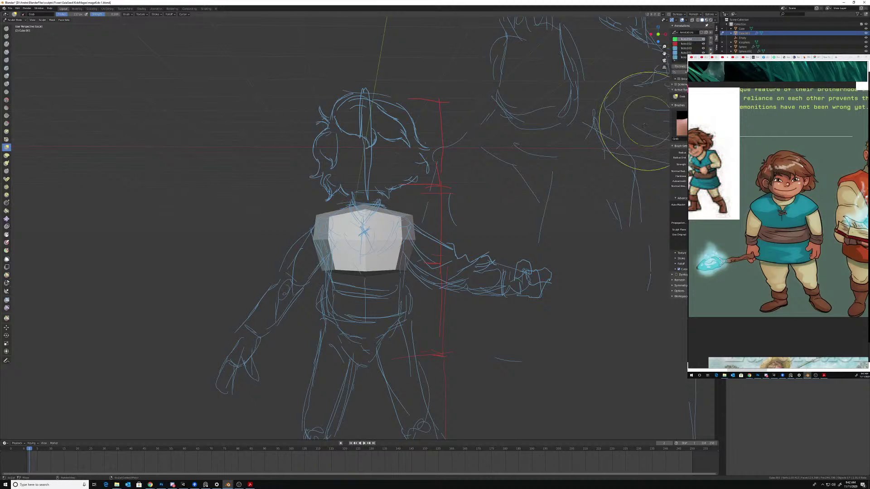
{"action": "mouse_move", "coordinate": [357, 254]}
{"action": "middle_mouse_down"}
{"action": "mouse_move", "coordinate": [380, 243]}
{"action": "mouse_move", "coordinate": [385, 225]}
{"action": "middle_mouse_up"}
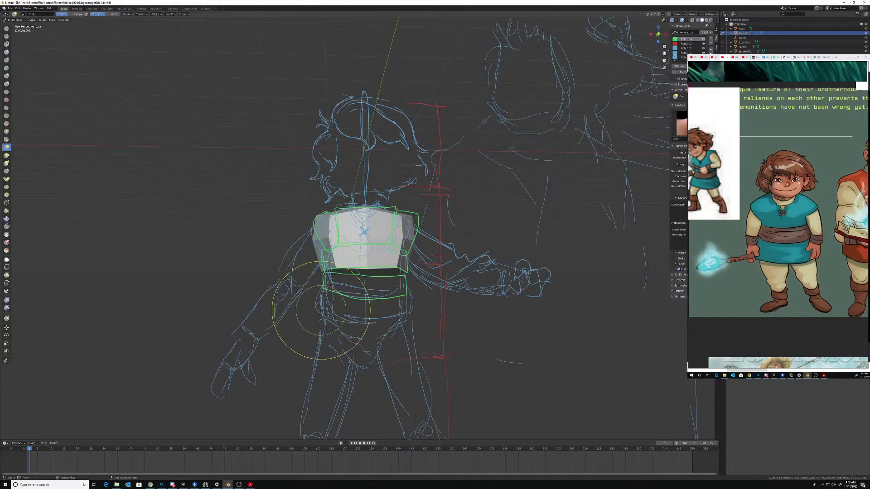
{"action": "mouse_move", "coordinate": [387, 306]}
{"action": "left_mouse_down"}
{"action": "mouse_move", "coordinate": [408, 319]}
{"action": "mouse_move", "coordinate": [357, 331]}
{"action": "mouse_move", "coordinate": [320, 323]}
{"action": "left_mouse_up"}
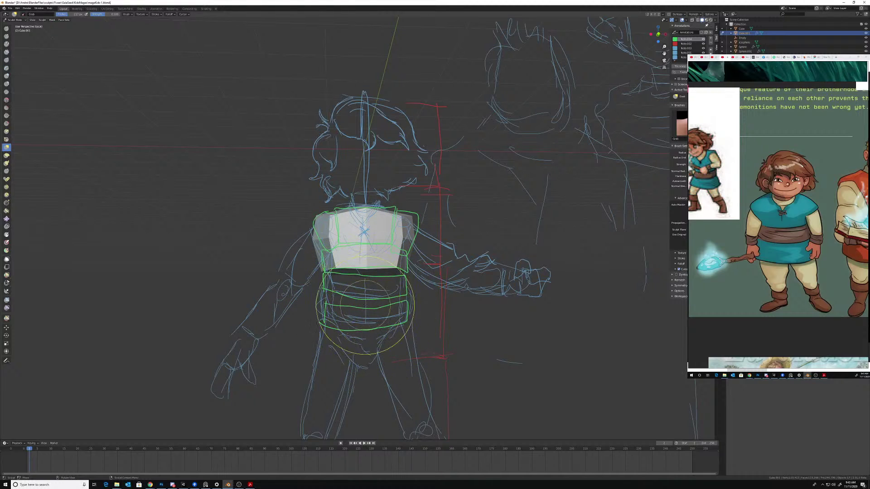
{"action": "mouse_move", "coordinate": [348, 332]}
{"action": "left_mouse_down"}
{"action": "mouse_move", "coordinate": [343, 350]}
{"action": "mouse_move", "coordinate": [366, 368]}
{"action": "left_mouse_up"}
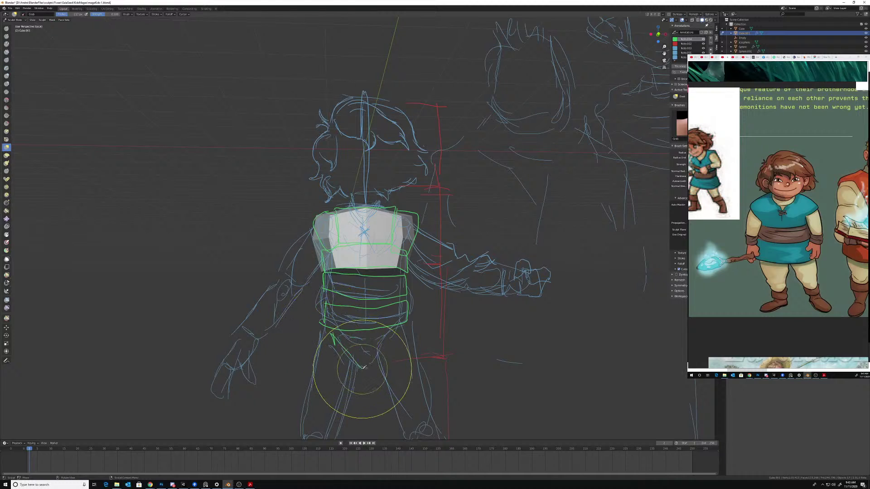
{"action": "left_click_drag", "start_coordinate": [397, 335], "coordinate": [326, 330]}
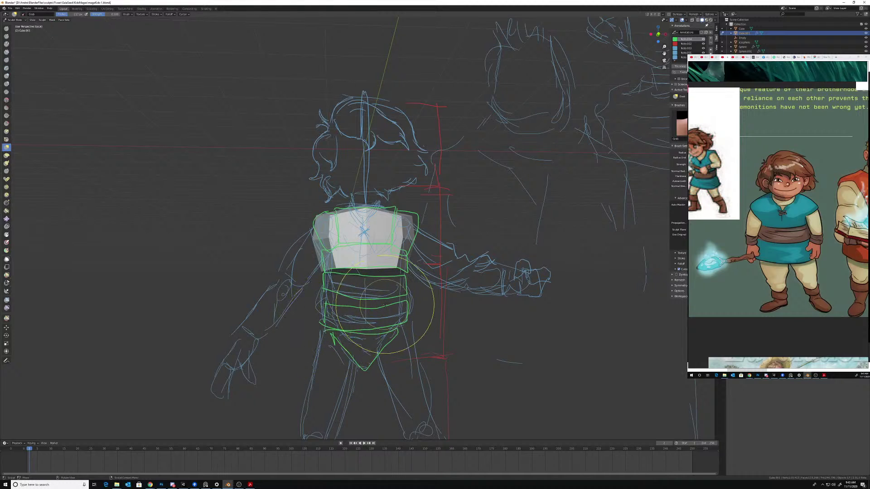
- Mark the torso segments and outline the outstretched arm's upper arm, elbow, forearm, wrist and hand in green
{"action": "mouse_move", "coordinate": [384, 305]}
{"action": "middle_mouse_down"}
{"action": "mouse_move", "coordinate": [367, 304]}
{"action": "mouse_move", "coordinate": [391, 300]}
{"action": "mouse_move", "coordinate": [389, 282]}
{"action": "middle_mouse_up"}
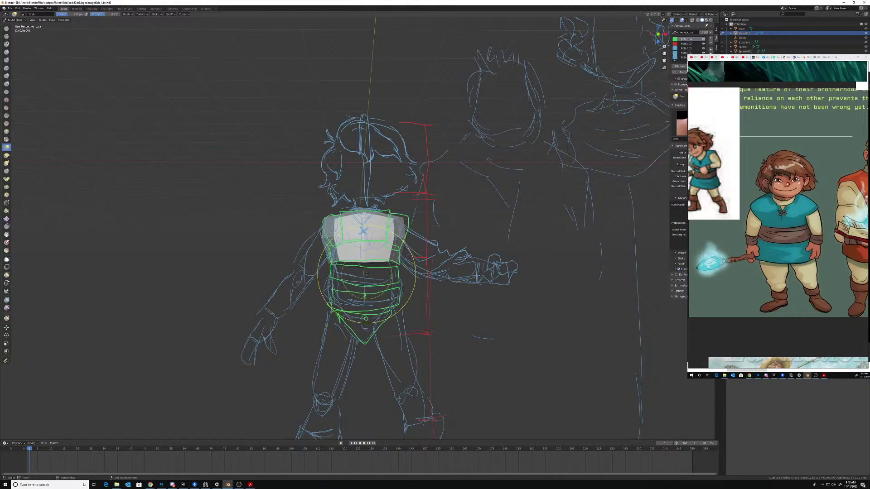
{"action": "left_click_drag", "start_coordinate": [370, 243], "coordinate": [368, 246]}
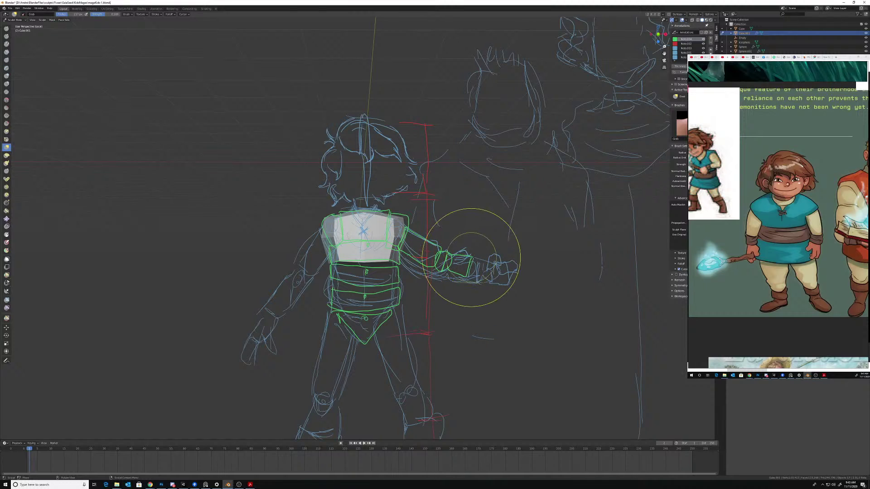
{"action": "mouse_move", "coordinate": [472, 258]}
{"action": "left_mouse_down"}
{"action": "mouse_move", "coordinate": [478, 271]}
{"action": "mouse_move", "coordinate": [488, 250]}
{"action": "left_mouse_up"}
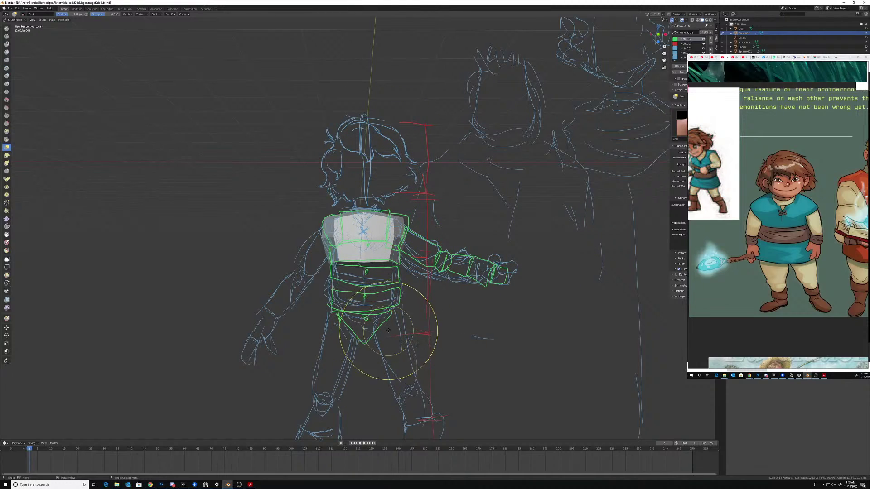
- Narrow the upper sides of the chest block with the Grab brush to fit the green chest outline
{"action": "mouse_move", "coordinate": [388, 331]}
{"action": "middle_mouse_down"}
{"action": "mouse_move", "coordinate": [371, 308]}
{"action": "mouse_move", "coordinate": [386, 281]}
{"action": "middle_mouse_up"}
{"action": "left_click_drag", "start_coordinate": [386, 280], "coordinate": [388, 270]}
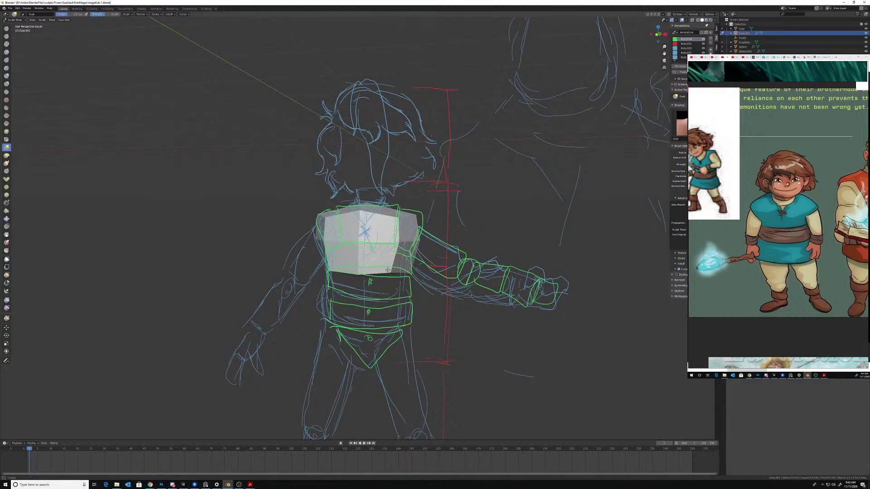
{"action": "middle_click_drag", "start_coordinate": [388, 270], "coordinate": [372, 267]}
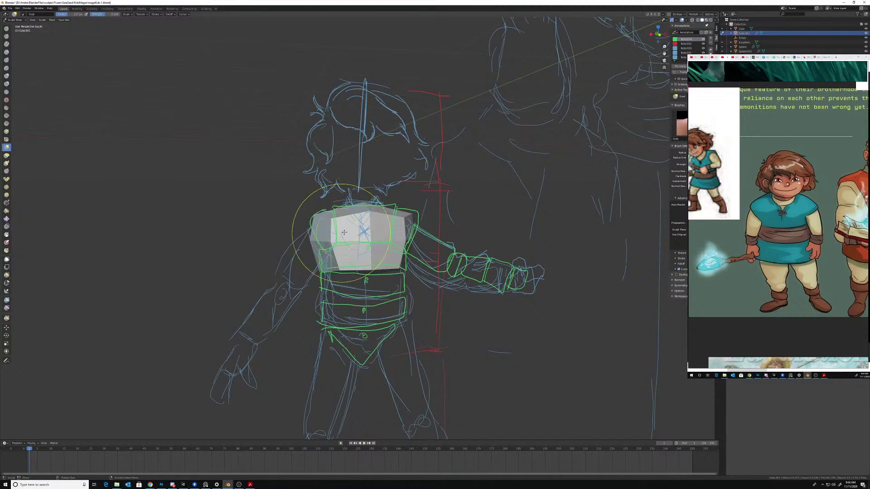
{"action": "middle_click_drag", "start_coordinate": [344, 232], "coordinate": [396, 240]}
{"action": "left_click_drag", "start_coordinate": [394, 216], "coordinate": [387, 217]}
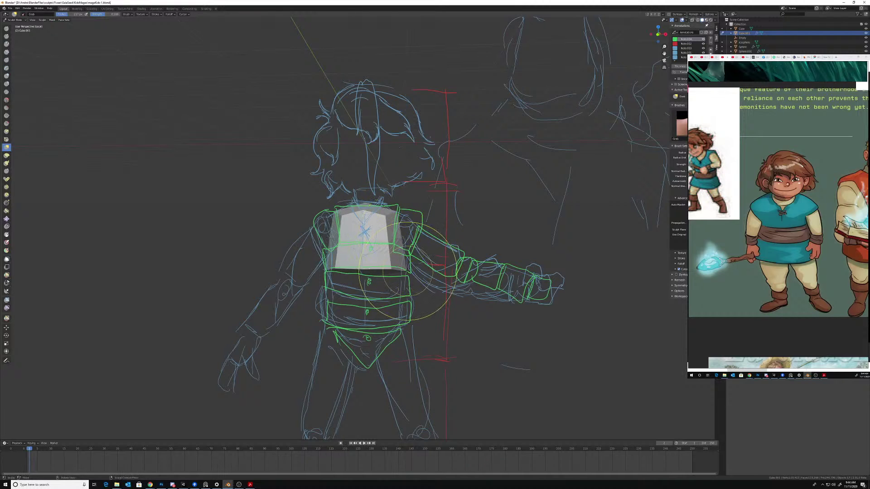
{"action": "mouse_move", "coordinate": [398, 269]}
{"action": "middle_mouse_down"}
{"action": "mouse_move", "coordinate": [367, 233]}
{"action": "mouse_move", "coordinate": [383, 244]}
{"action": "middle_mouse_up"}
- Move the chest block's bottom geometry in Edit Mode to reshape its underside
{"action": "left_click", "coordinate": [330, 227]}
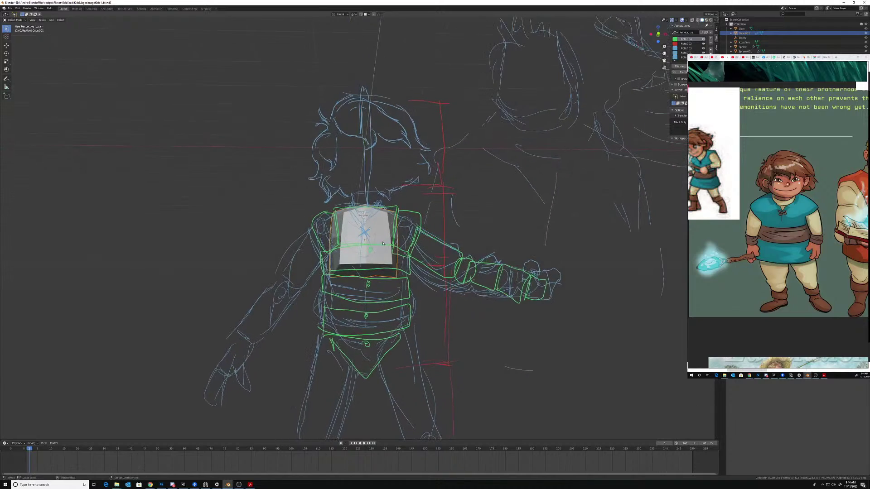
{"action": "scroll", "coordinate": [383, 243], "scroll_direction": "up", "scroll_amount": 4}
{"action": "key", "text": "ctrl+Tab"}
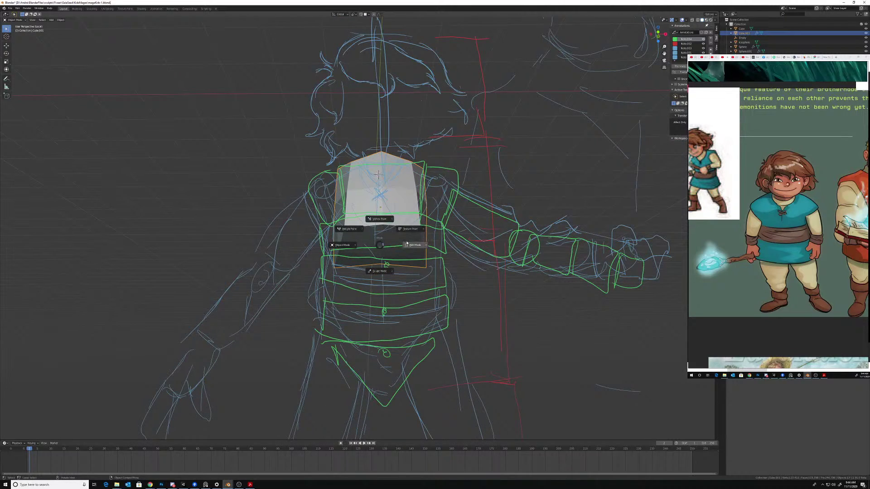
{"action": "left_click", "coordinate": [406, 243]}
{"action": "mouse_move", "coordinate": [442, 272]}
{"action": "middle_mouse_down"}
{"action": "mouse_move", "coordinate": [466, 267]}
{"action": "mouse_move", "coordinate": [437, 275]}
{"action": "mouse_move", "coordinate": [377, 261]}
{"action": "mouse_move", "coordinate": [363, 255]}
{"action": "mouse_move", "coordinate": [385, 254]}
{"action": "mouse_move", "coordinate": [386, 264]}
{"action": "mouse_move", "coordinate": [374, 233]}
{"action": "mouse_move", "coordinate": [363, 253]}
{"action": "middle_mouse_up"}
{"action": "key", "text": "g"}
{"action": "left_click", "coordinate": [351, 256]}
- Return to Object Mode and set the chest block's origin to the 3D cursor at its base
{"action": "key", "text": "ctrl+Tab"}
{"action": "left_click", "coordinate": [362, 235]}
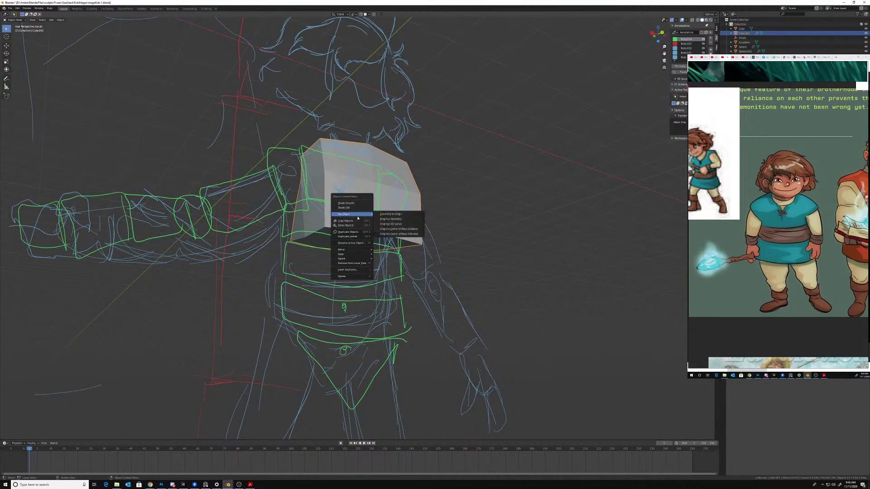
{"action": "mouse_move", "coordinate": [356, 216]}
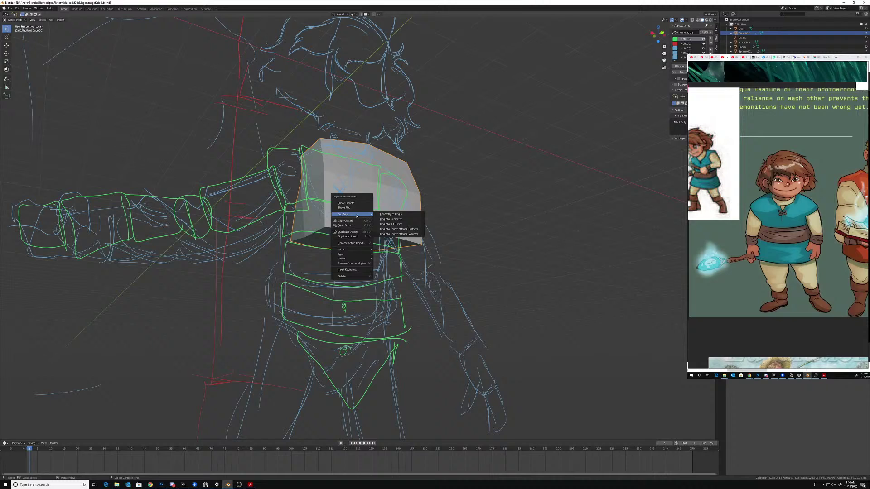
{"action": "left_click", "coordinate": [394, 224]}
- Rotate the chest block to test its pivot point and undo the rotation
{"action": "mouse_move", "coordinate": [439, 243]}
{"action": "middle_mouse_down"}
{"action": "mouse_move", "coordinate": [392, 248]}
{"action": "mouse_move", "coordinate": [439, 227]}
{"action": "mouse_move", "coordinate": [394, 214]}
{"action": "mouse_move", "coordinate": [420, 230]}
{"action": "mouse_move", "coordinate": [430, 222]}
{"action": "middle_mouse_up"}
{"action": "key", "text": "r"}
{"action": "left_click", "coordinate": [464, 206]}
{"action": "key", "text": "ctrl+z"}
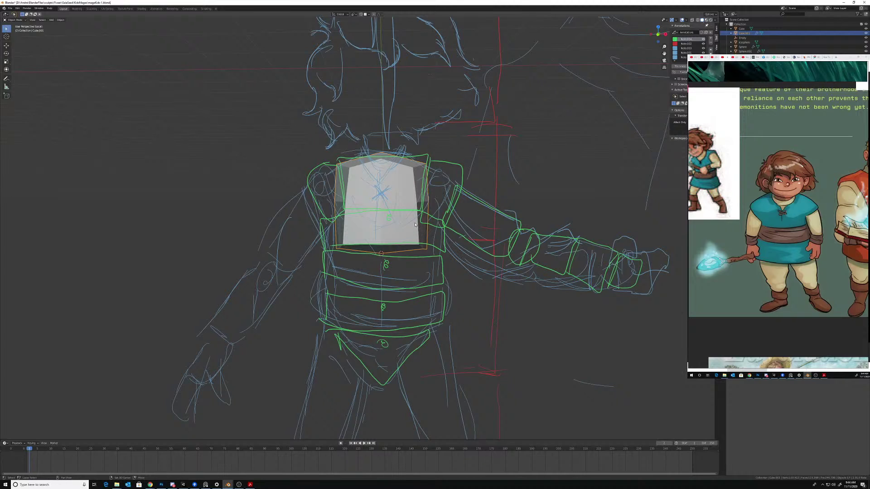
- Duplicate the chest block and move the copy down along the Z axis over the waist segment
{"action": "key", "text": "shift+d"}
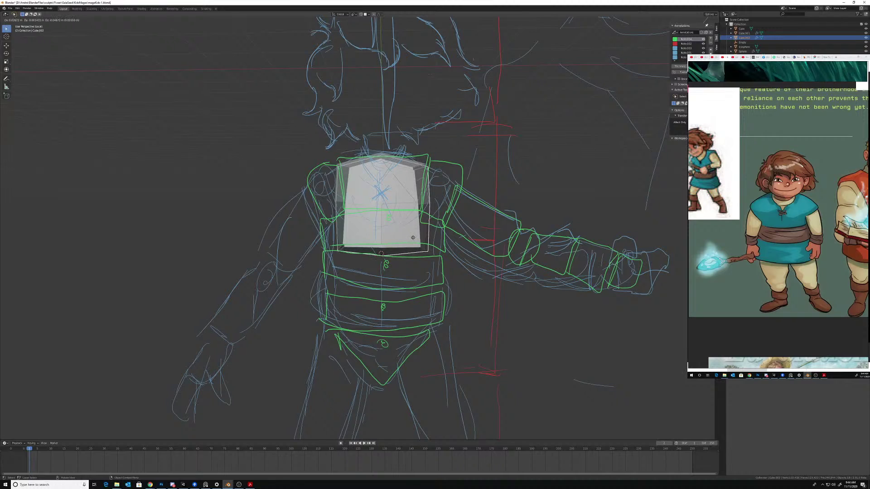
{"action": "key", "text": "z"}
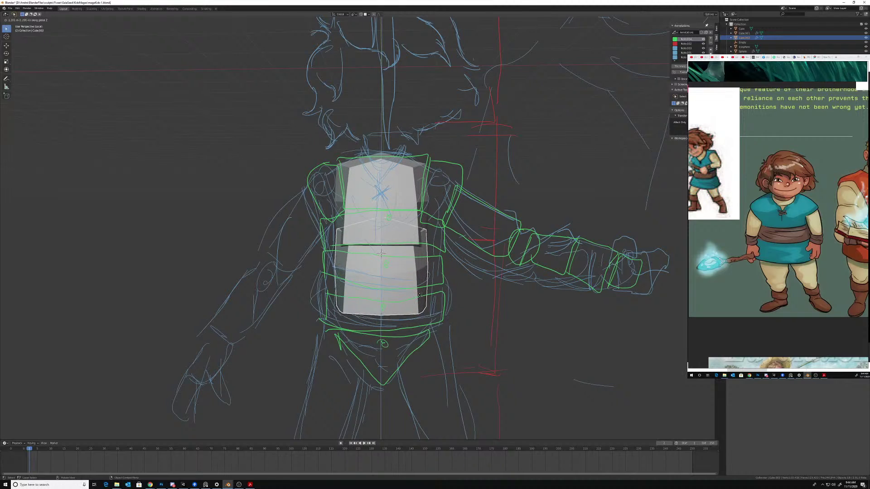
{"action": "left_click", "coordinate": [421, 291]}
- Switch the duplicated block to Sculpt Mode and pull its sides and lower edge in with the Grab brush
{"action": "key", "text": "ctrl+Tab"}
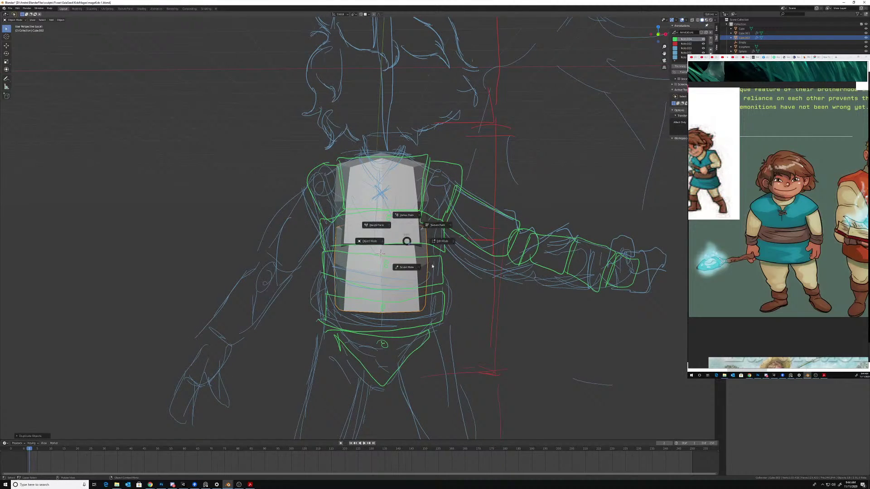
{"action": "left_click", "coordinate": [407, 228]}
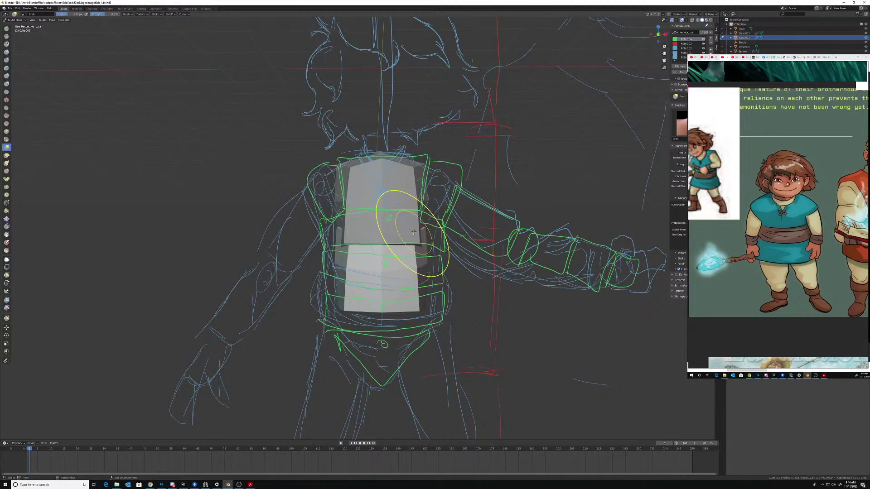
{"action": "left_click_drag", "start_coordinate": [413, 234], "coordinate": [425, 236]}
{"action": "left_click_drag", "start_coordinate": [420, 241], "coordinate": [430, 232]}
{"action": "left_click_drag", "start_coordinate": [430, 231], "coordinate": [427, 240]}
{"action": "left_click_drag", "start_coordinate": [418, 269], "coordinate": [421, 268]}
{"action": "left_click_drag", "start_coordinate": [422, 314], "coordinate": [381, 309]}
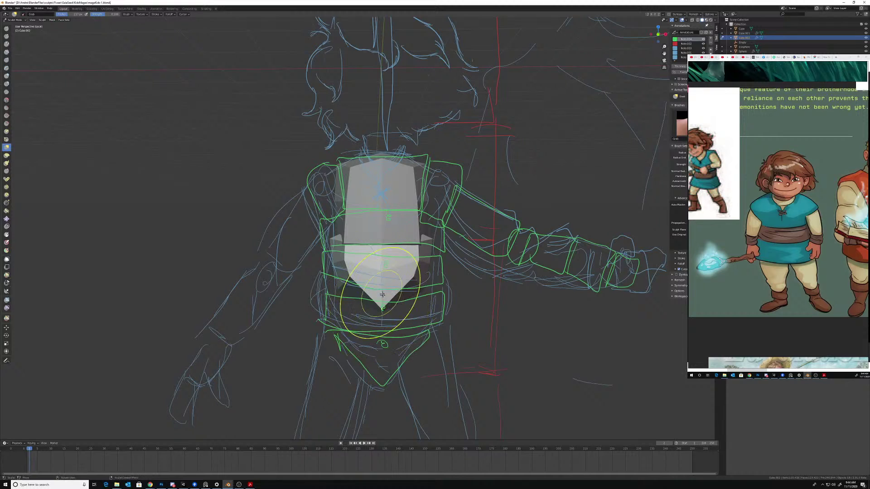
- Sculpt the duplicated block into a shallow waist band that follows the green outline below the chest
{"action": "middle_click_drag", "start_coordinate": [388, 279], "coordinate": [337, 268]}
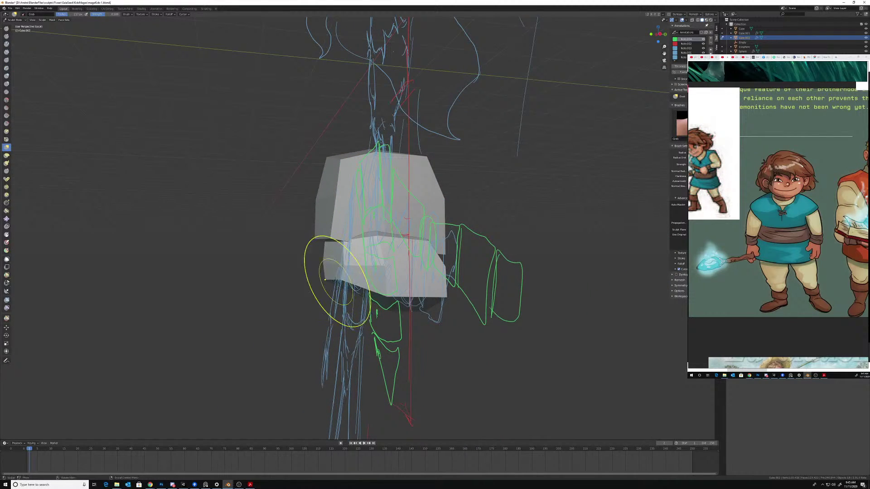
{"action": "middle_click_drag", "start_coordinate": [330, 253], "coordinate": [410, 264]}
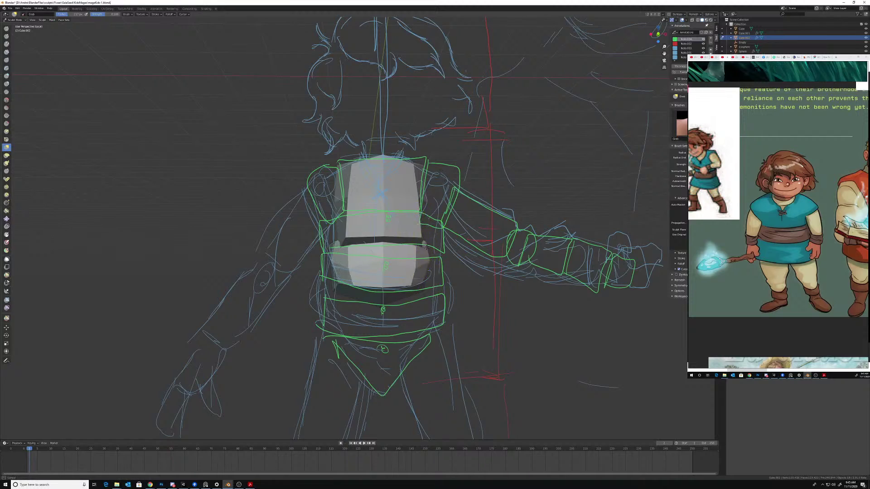
{"action": "mouse_move", "coordinate": [427, 254]}
{"action": "middle_mouse_down"}
{"action": "mouse_move", "coordinate": [439, 250]}
{"action": "mouse_move", "coordinate": [408, 269]}
{"action": "mouse_move", "coordinate": [385, 267]}
{"action": "mouse_move", "coordinate": [345, 248]}
{"action": "mouse_move", "coordinate": [321, 259]}
{"action": "mouse_move", "coordinate": [300, 241]}
{"action": "middle_mouse_up"}
{"action": "left_click_drag", "start_coordinate": [267, 231], "coordinate": [292, 263]}
{"action": "left_click_drag", "start_coordinate": [320, 301], "coordinate": [324, 289]}
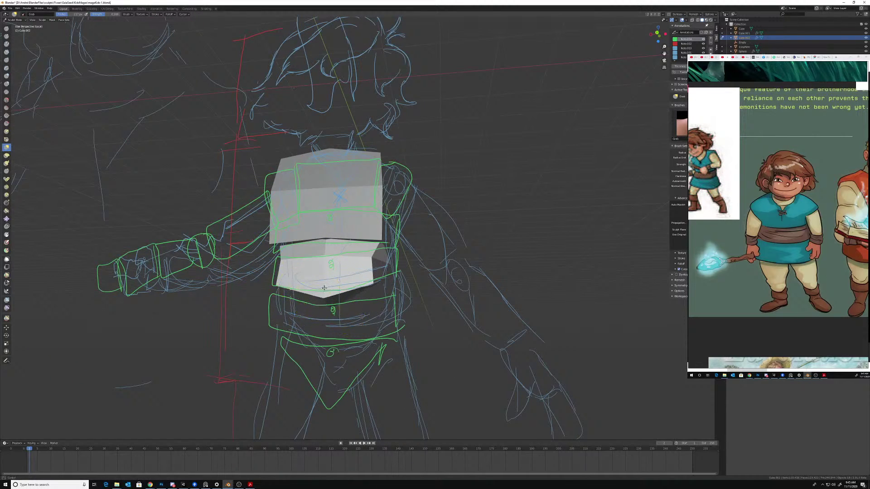
- Adjust the depth and the side and back corners of the waist block with the Grab brush
{"action": "mouse_move", "coordinate": [324, 287]}
{"action": "middle_mouse_down"}
{"action": "mouse_move", "coordinate": [309, 315]}
{"action": "mouse_move", "coordinate": [321, 311]}
{"action": "mouse_move", "coordinate": [330, 274]}
{"action": "mouse_move", "coordinate": [315, 247]}
{"action": "middle_mouse_up"}
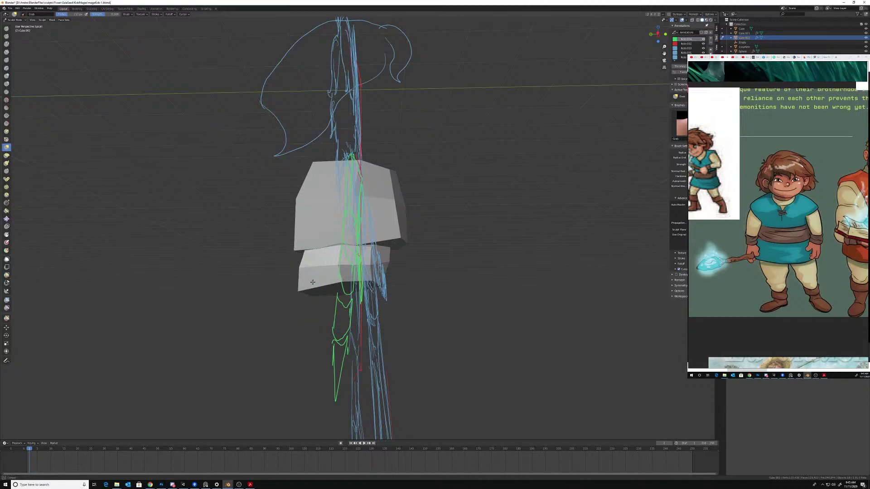
{"action": "mouse_move", "coordinate": [313, 283]}
{"action": "middle_mouse_down"}
{"action": "mouse_move", "coordinate": [355, 280]}
{"action": "mouse_move", "coordinate": [405, 307]}
{"action": "middle_mouse_up"}
{"action": "left_click_drag", "start_coordinate": [409, 312], "coordinate": [391, 312]}
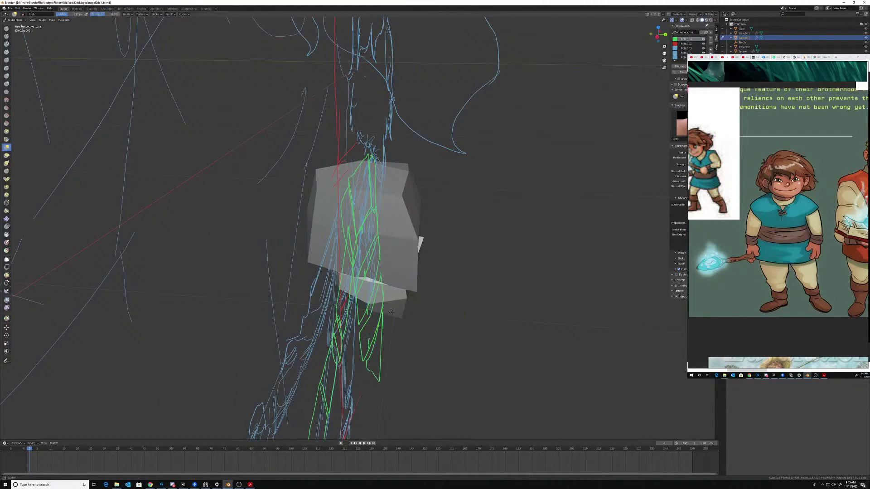
{"action": "mouse_move", "coordinate": [399, 339]}
{"action": "middle_mouse_down"}
{"action": "mouse_move", "coordinate": [318, 308]}
{"action": "mouse_move", "coordinate": [310, 314]}
{"action": "mouse_move", "coordinate": [349, 272]}
{"action": "mouse_move", "coordinate": [297, 244]}
{"action": "middle_mouse_up"}
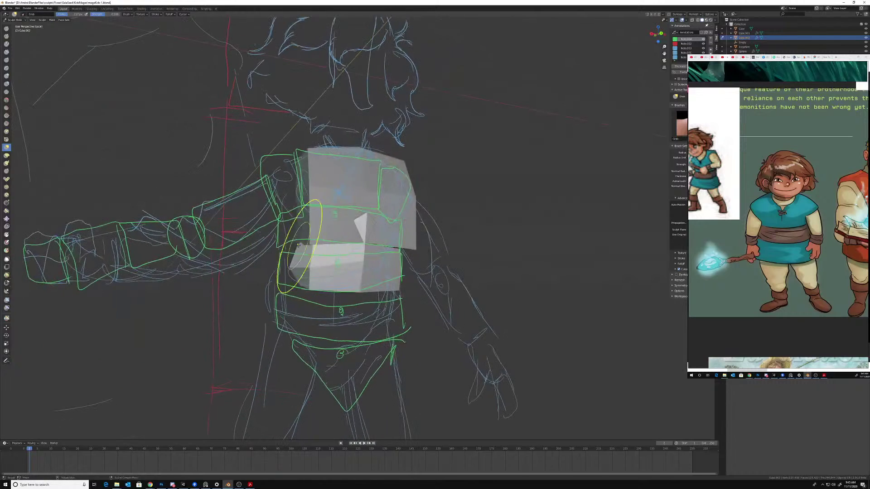
{"action": "left_click_drag", "start_coordinate": [297, 244], "coordinate": [294, 241]}
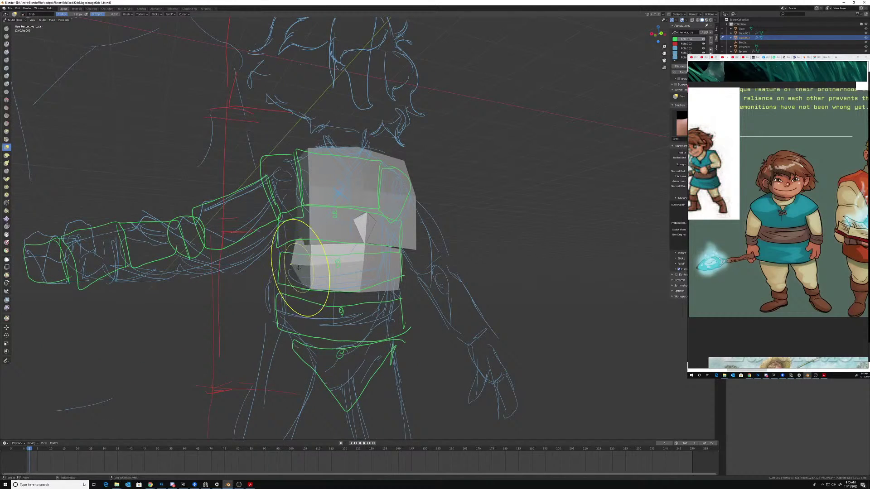
{"action": "mouse_move", "coordinate": [298, 268]}
{"action": "middle_mouse_down"}
{"action": "mouse_move", "coordinate": [329, 219]}
{"action": "mouse_move", "coordinate": [354, 231]}
{"action": "mouse_move", "coordinate": [355, 247]}
{"action": "mouse_move", "coordinate": [388, 256]}
{"action": "mouse_move", "coordinate": [350, 273]}
{"action": "middle_mouse_up"}
- Switch to Edit Mode and move the spiked upper vertex and a side vertex to even out the waist block's back
{"action": "key", "text": "ctrl+Tab"}
{"action": "left_click", "coordinate": [389, 230]}
{"action": "key", "text": "g"}
{"action": "left_click", "coordinate": [355, 255]}
{"action": "left_click", "coordinate": [390, 269]}
{"action": "key", "text": "g"}
{"action": "left_click", "coordinate": [386, 270]}
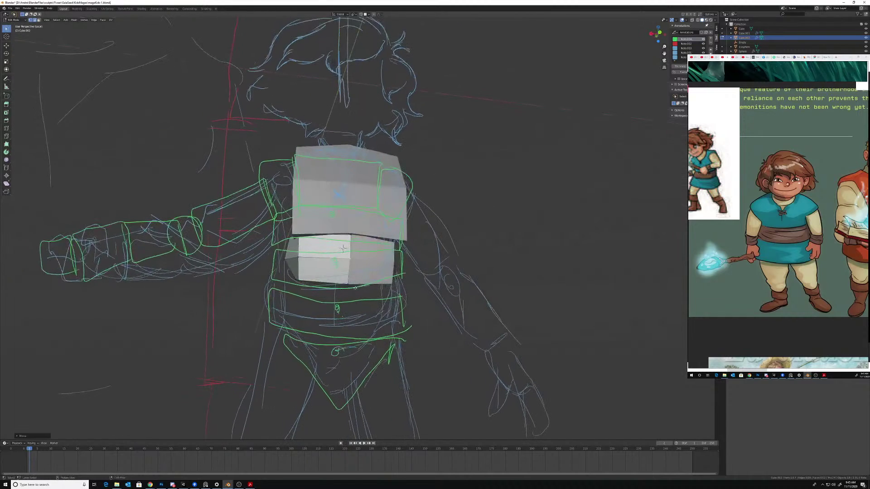
- Move the lower centre and lower corner vertices on the back of the waist block to straighten its bottom edge
{"action": "left_click", "coordinate": [349, 281]}
{"action": "key", "text": "g"}
{"action": "left_click", "coordinate": [350, 276]}
{"action": "left_click", "coordinate": [297, 281]}
{"action": "key", "text": "g"}
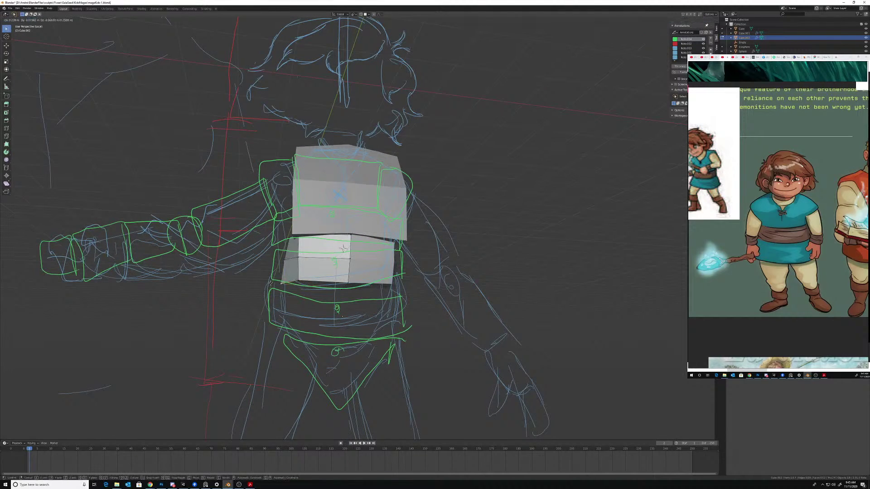
{"action": "left_click", "coordinate": [284, 281]}
- Move the side vertices of the waist block to round its profile beneath the chest block
{"action": "mouse_move", "coordinate": [287, 243]}
{"action": "middle_mouse_down"}
{"action": "mouse_move", "coordinate": [311, 230]}
{"action": "mouse_move", "coordinate": [410, 280]}
{"action": "mouse_move", "coordinate": [345, 267]}
{"action": "middle_mouse_up"}
{"action": "key", "text": "g"}
{"action": "left_click", "coordinate": [424, 288]}
{"action": "left_click", "coordinate": [380, 265]}
{"action": "key", "text": "g"}
{"action": "left_click", "coordinate": [379, 273]}
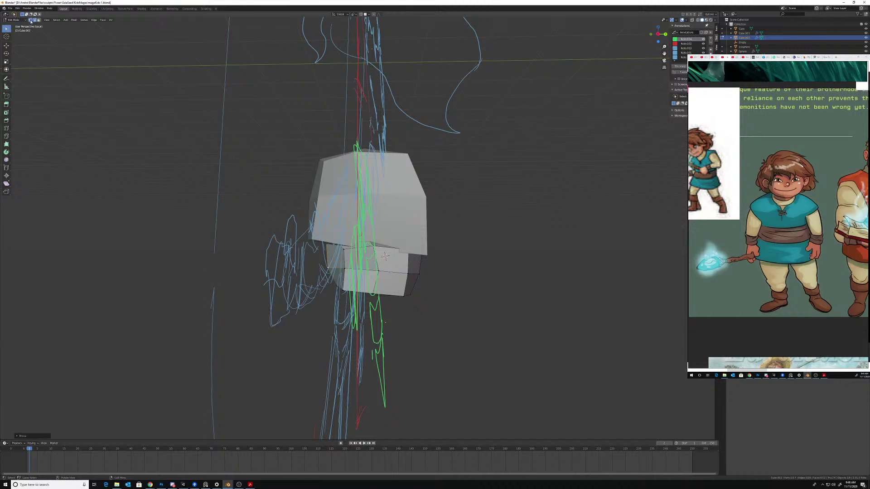
{"action": "middle_click_drag", "start_coordinate": [265, 220], "coordinate": [161, 222]}
{"action": "left_click_drag", "start_coordinate": [388, 268], "coordinate": [397, 286]}
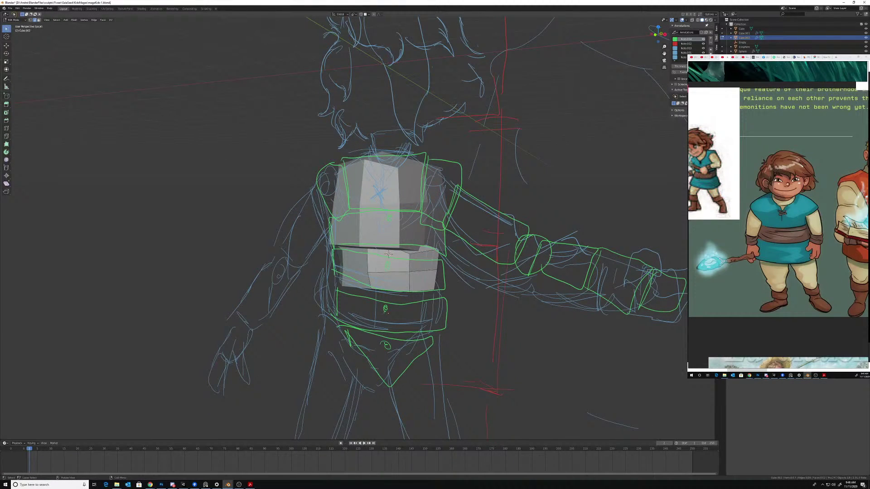
- Move the centre and side vertices of the waist block to even out its faces beneath the chest block
{"action": "middle_click_drag", "start_coordinate": [389, 254], "coordinate": [360, 265]}
{"action": "left_click", "coordinate": [395, 283]}
{"action": "key", "text": "g"}
{"action": "left_click", "coordinate": [399, 285]}
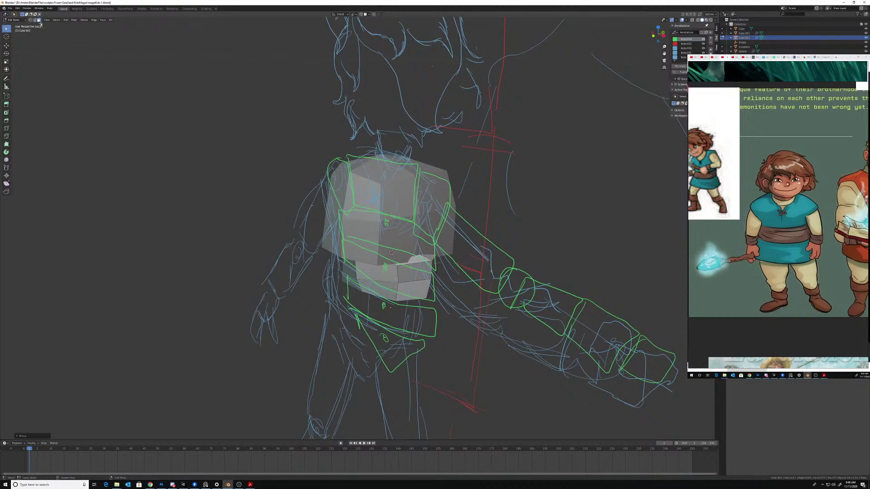
{"action": "mouse_move", "coordinate": [420, 260]}
{"action": "middle_mouse_down"}
{"action": "mouse_move", "coordinate": [421, 237]}
{"action": "mouse_move", "coordinate": [419, 245]}
{"action": "middle_mouse_up"}
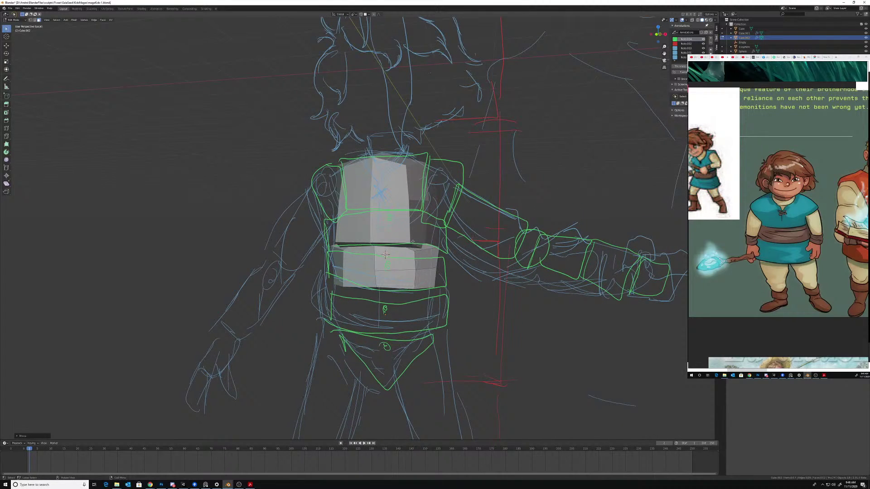
{"action": "key", "text": "1"}
{"action": "mouse_move", "coordinate": [385, 255]}
{"action": "middle_mouse_down"}
{"action": "mouse_move", "coordinate": [410, 236]}
{"action": "mouse_move", "coordinate": [344, 263]}
{"action": "mouse_move", "coordinate": [349, 274]}
{"action": "mouse_move", "coordinate": [364, 266]}
{"action": "mouse_move", "coordinate": [339, 278]}
{"action": "mouse_move", "coordinate": [378, 279]}
{"action": "middle_mouse_up"}
{"action": "key", "text": "g"}
{"action": "left_click", "coordinate": [339, 278]}
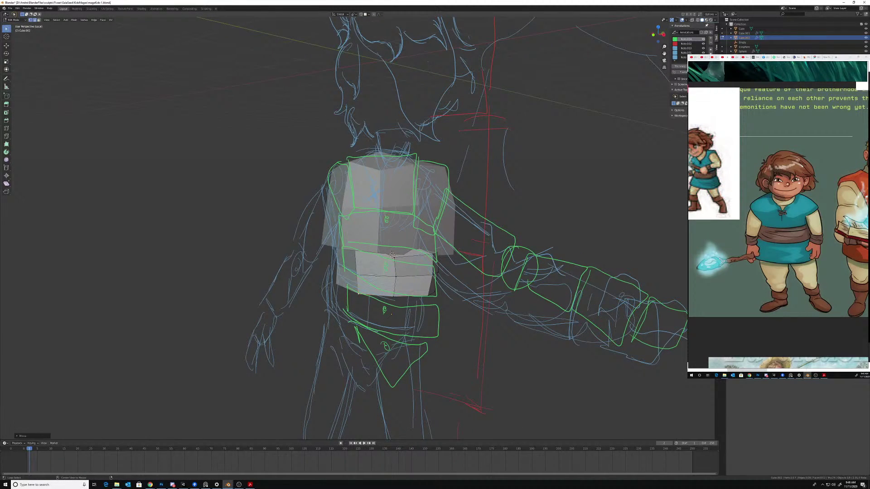
{"action": "mouse_move", "coordinate": [378, 279]}
{"action": "middle_mouse_down"}
{"action": "mouse_move", "coordinate": [306, 282]}
{"action": "mouse_move", "coordinate": [368, 276]}
{"action": "middle_mouse_up"}
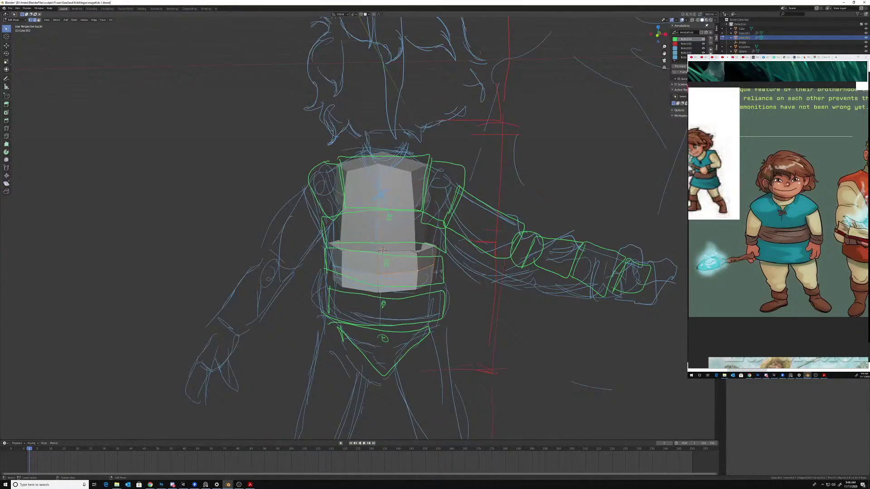
- Move the waist block's upper corner and mid-height side vertices outward to round its side profile
{"action": "mouse_move", "coordinate": [436, 271]}
{"action": "middle_mouse_down"}
{"action": "mouse_move", "coordinate": [406, 265]}
{"action": "mouse_move", "coordinate": [423, 245]}
{"action": "middle_mouse_up"}
{"action": "left_click", "coordinate": [423, 246]}
{"action": "key", "text": "g"}
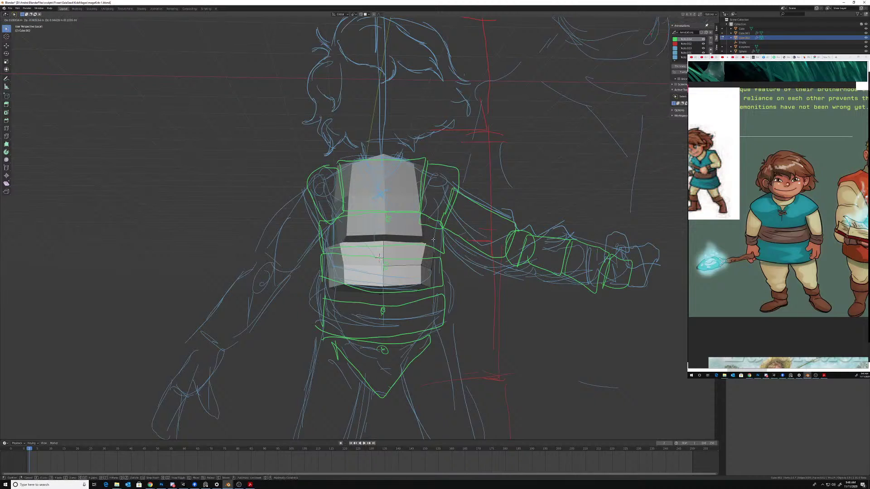
{"action": "left_click", "coordinate": [427, 244]}
{"action": "left_click", "coordinate": [426, 266]}
{"action": "key", "text": "g"}
{"action": "left_click", "coordinate": [436, 270]}
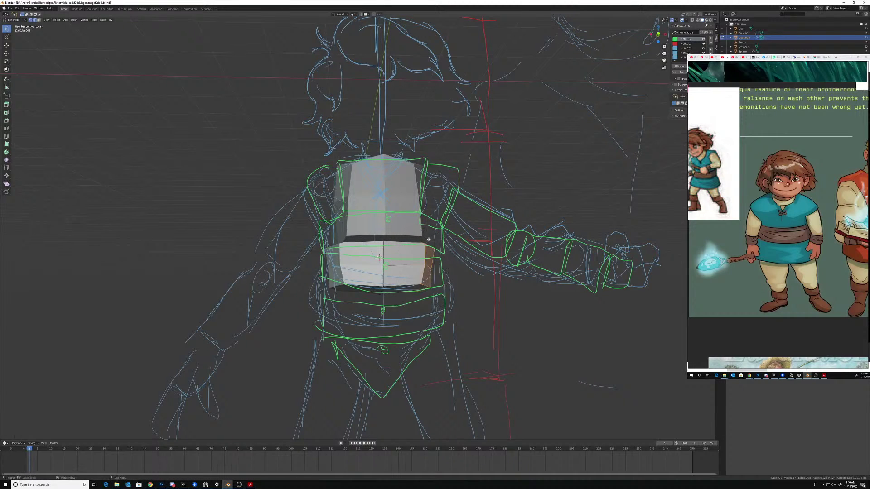
- Select the centre vertex on the opposite face of the waist block and snap the 3D cursor to it
{"action": "mouse_move", "coordinate": [443, 302]}
{"action": "middle_mouse_down"}
{"action": "mouse_move", "coordinate": [427, 264]}
{"action": "mouse_move", "coordinate": [330, 268]}
{"action": "mouse_move", "coordinate": [343, 250]}
{"action": "middle_mouse_up"}
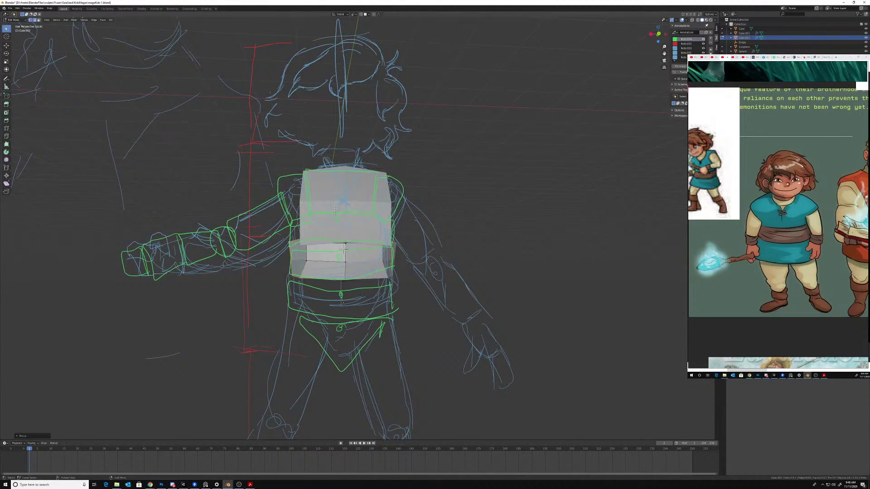
{"action": "middle_click_drag", "start_coordinate": [343, 248], "coordinate": [343, 283]}
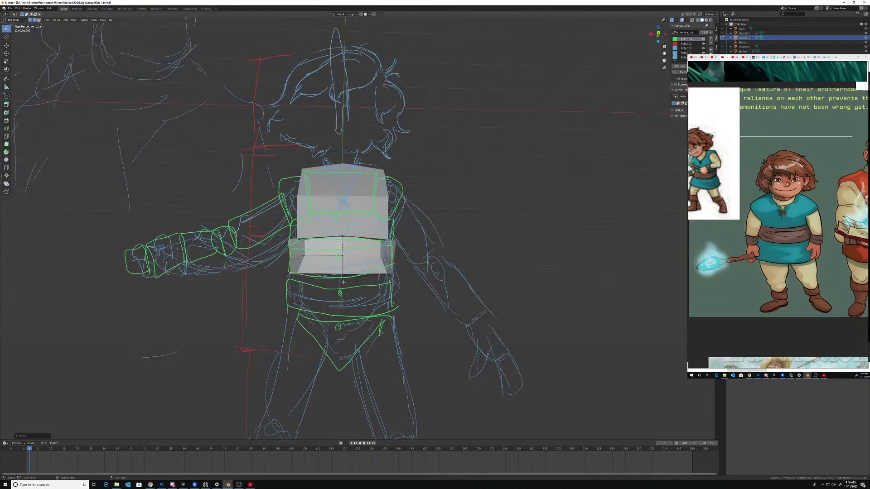
{"action": "middle_click_drag", "start_coordinate": [343, 246], "coordinate": [344, 250]}
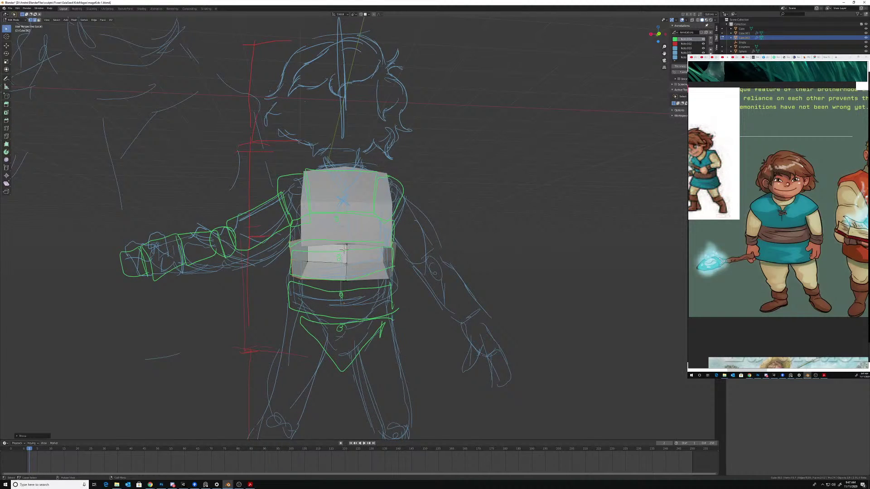
{"action": "left_click", "coordinate": [346, 265]}
{"action": "middle_click_drag", "start_coordinate": [349, 280], "coordinate": [351, 279]}
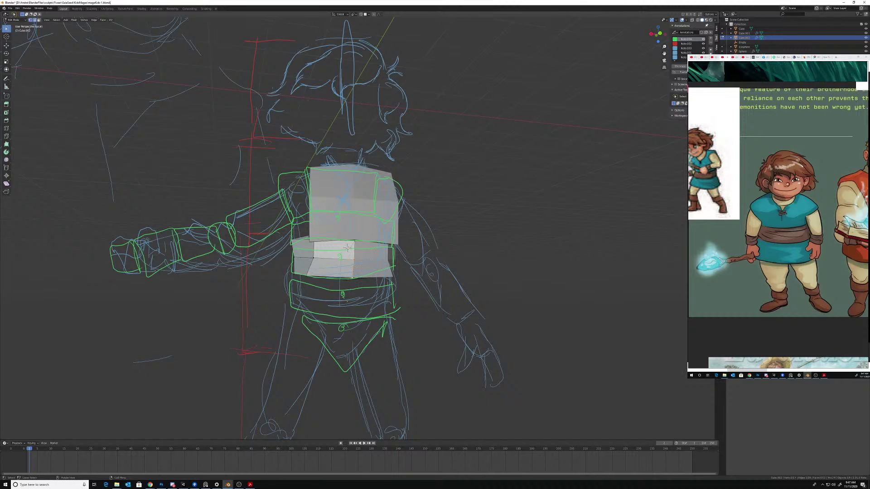
{"action": "mouse_move", "coordinate": [352, 267]}
{"action": "middle_mouse_down"}
{"action": "mouse_move", "coordinate": [357, 281]}
{"action": "mouse_move", "coordinate": [374, 251]}
{"action": "mouse_move", "coordinate": [379, 278]}
{"action": "mouse_move", "coordinate": [388, 281]}
{"action": "middle_mouse_up"}
{"action": "key", "text": "shift+s"}
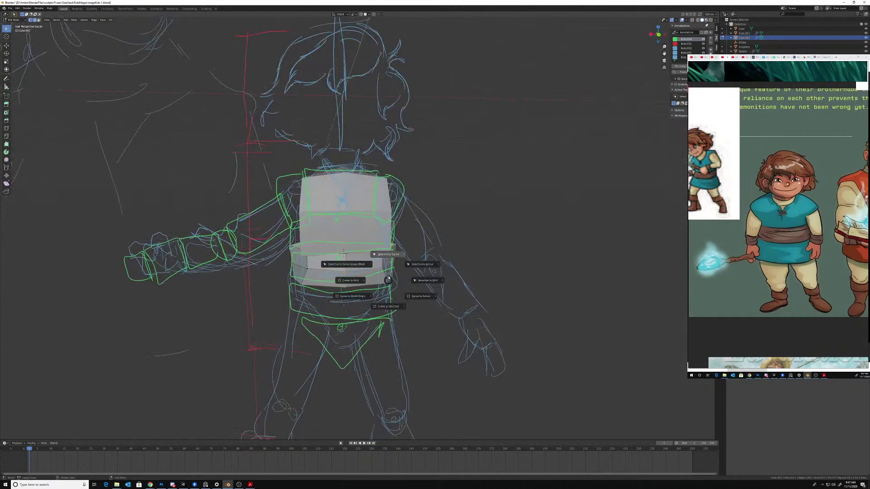
{"action": "left_click", "coordinate": [388, 307]}
- Switch the waist block to Object Mode and set its origin to the 3D cursor
{"action": "middle_click_drag", "start_coordinate": [327, 273], "coordinate": [388, 286]}
{"action": "key", "text": "ctrl+Tab"}
{"action": "left_click", "coordinate": [305, 258]}
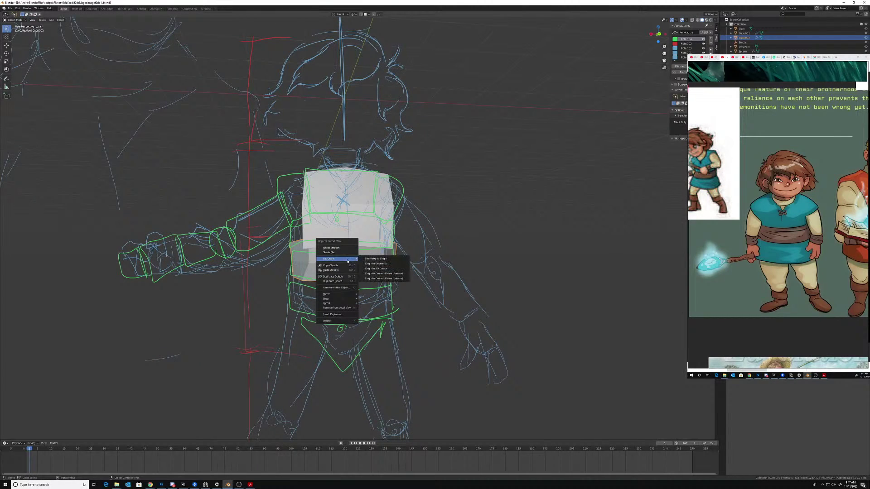
{"action": "left_click", "coordinate": [372, 269]}
- Duplicate the waist block straight down along the Z axis to fill the next torso segment outline
{"action": "middle_click_drag", "start_coordinate": [373, 271], "coordinate": [406, 286]}
{"action": "key", "text": "shift+d"}
{"action": "key", "text": "z"}
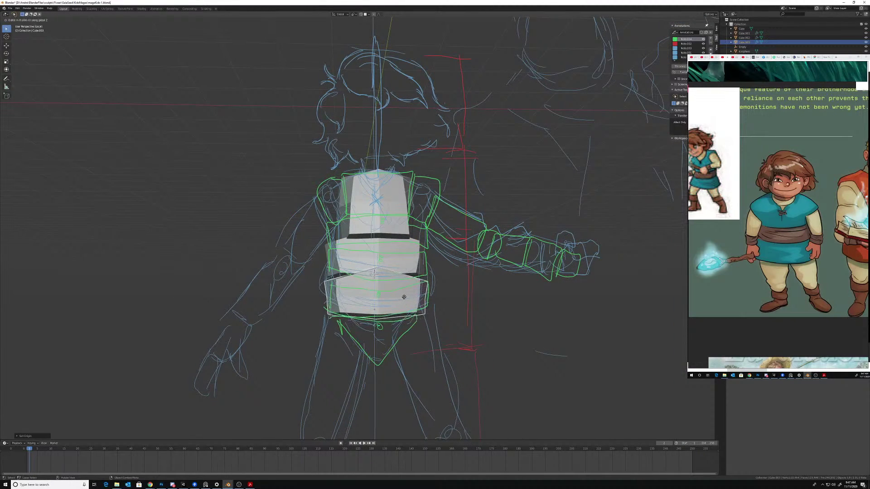
{"action": "left_click", "coordinate": [404, 295]}
{"action": "middle_click_drag", "start_coordinate": [404, 294], "coordinate": [355, 264]}
- In Edit Mode, move the upper and mid-height corner vertices of the duplicated block to adjust its depth
{"action": "key", "text": "ctrl+Tab"}
{"action": "left_click", "coordinate": [402, 257]}
{"action": "key", "text": "g"}
{"action": "left_click", "coordinate": [357, 266]}
{"action": "left_click", "coordinate": [342, 291]}
{"action": "key", "text": "g"}
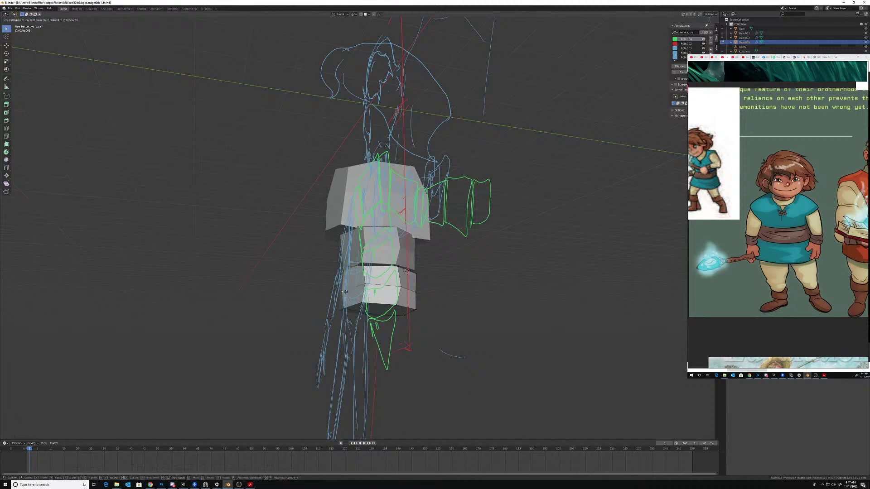
{"action": "left_click", "coordinate": [348, 293]}
{"action": "middle_click_drag", "start_coordinate": [348, 294], "coordinate": [407, 262]}
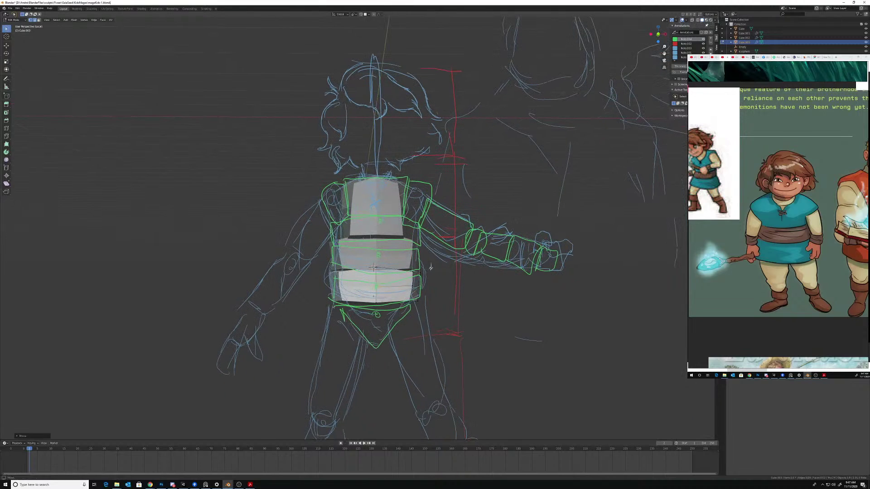
- Fit the duplicated block's side vertices to the segment outline and return to Edit Mode
{"action": "key", "text": "g"}
{"action": "left_click", "coordinate": [421, 286]}
{"action": "mouse_move", "coordinate": [420, 286]}
{"action": "middle_mouse_down"}
{"action": "mouse_move", "coordinate": [403, 274]}
{"action": "mouse_move", "coordinate": [340, 287]}
{"action": "mouse_move", "coordinate": [416, 275]}
{"action": "mouse_move", "coordinate": [409, 249]}
{"action": "middle_mouse_up"}
{"action": "left_click", "coordinate": [368, 275]}
{"action": "left_click", "coordinate": [401, 293]}
{"action": "key", "text": "ctrl+Tab"}
{"action": "left_click", "coordinate": [429, 292]}
- Box-select the rear vertices of the lower waist block, then move and rotate them inward to follow the side-profile curve
{"action": "middle_click_drag", "start_coordinate": [399, 275], "coordinate": [350, 195]}
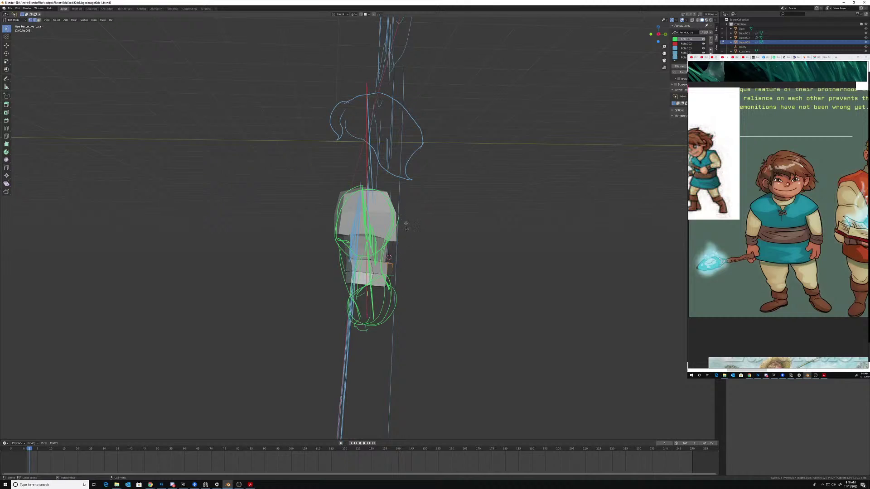
{"action": "middle_click_drag", "start_coordinate": [407, 227], "coordinate": [401, 257]}
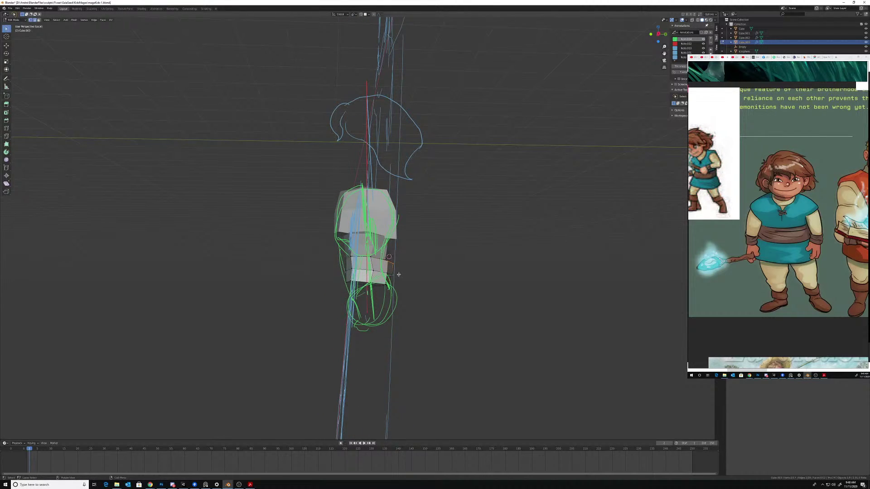
{"action": "mouse_move", "coordinate": [398, 259]}
{"action": "left_mouse_down"}
{"action": "mouse_move", "coordinate": [391, 292]}
{"action": "mouse_move", "coordinate": [391, 256]}
{"action": "left_mouse_up"}
{"action": "key", "text": "g"}
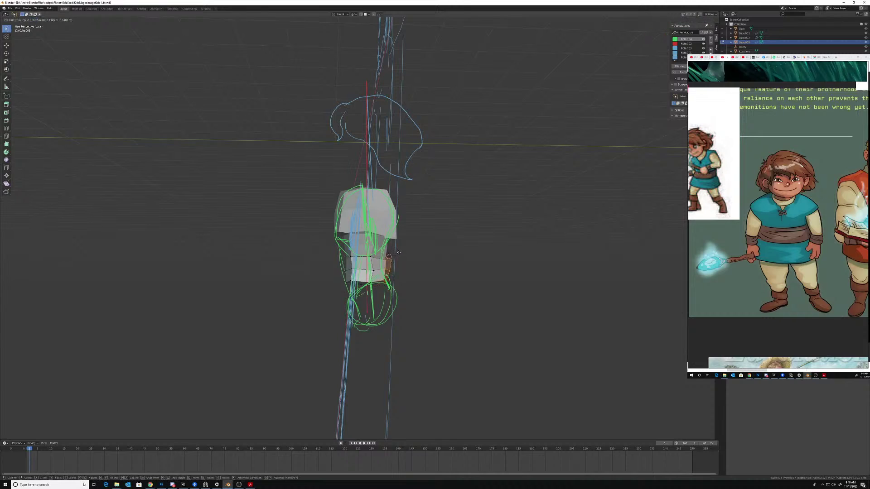
{"action": "left_click", "coordinate": [399, 254]}
{"action": "key", "text": "r"}
{"action": "left_click", "coordinate": [398, 235]}
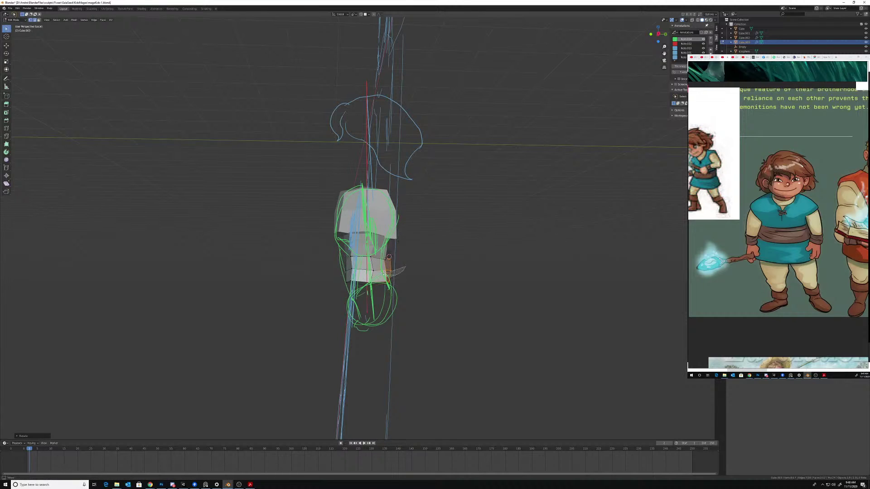
{"action": "key", "text": "g"}
{"action": "left_click", "coordinate": [389, 259]}
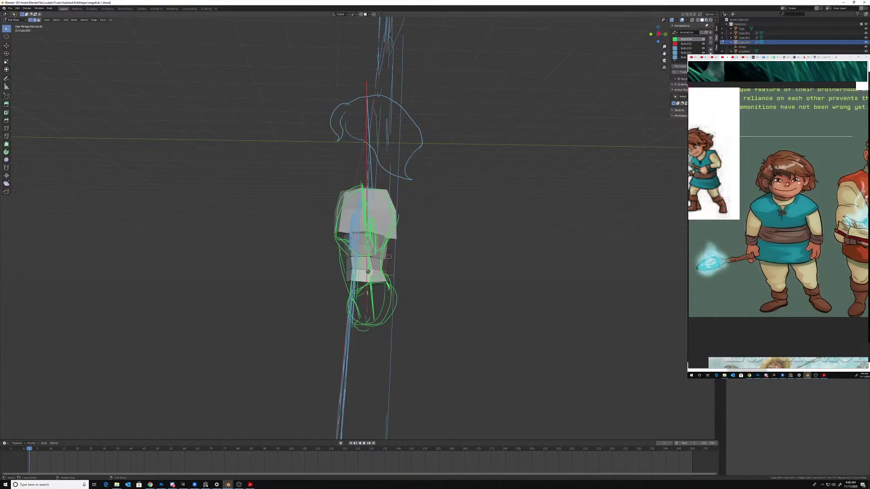
- Move the bottom corner vertices on the other side of the lower waist block to match the profile sketch
{"action": "mouse_move", "coordinate": [386, 267]}
{"action": "middle_mouse_down"}
{"action": "mouse_move", "coordinate": [430, 267]}
{"action": "mouse_move", "coordinate": [406, 270]}
{"action": "middle_mouse_up"}
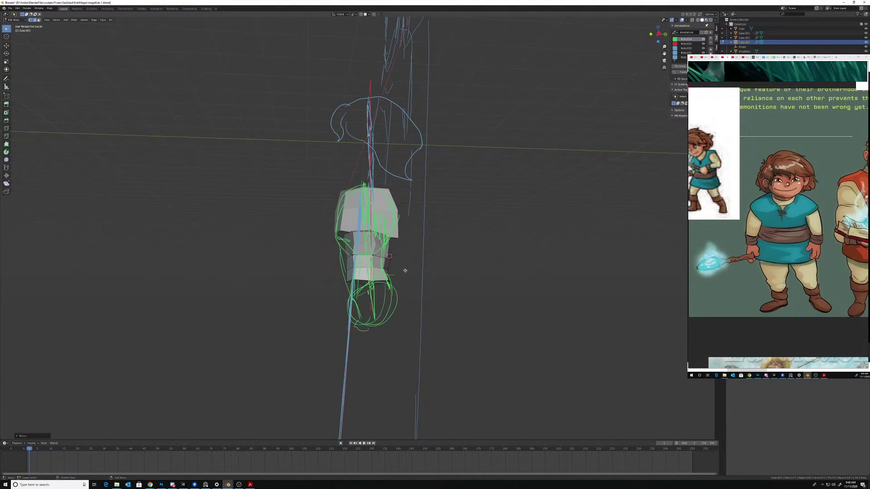
{"action": "key", "text": "g"}
{"action": "left_click", "coordinate": [359, 284]}
{"action": "left_click", "coordinate": [359, 281]}
{"action": "key", "text": "g"}
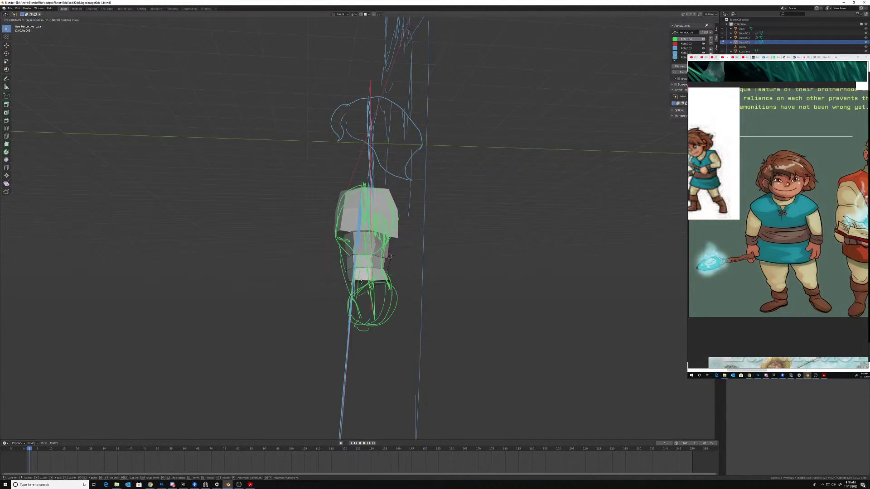
{"action": "left_click", "coordinate": [360, 282]}
{"action": "middle_click_drag", "start_coordinate": [358, 282], "coordinate": [383, 258]}
- Put the upper waist block into Edit Mode and move its rear vertices outward toward the chest block's profile
{"action": "key", "text": "Tab"}
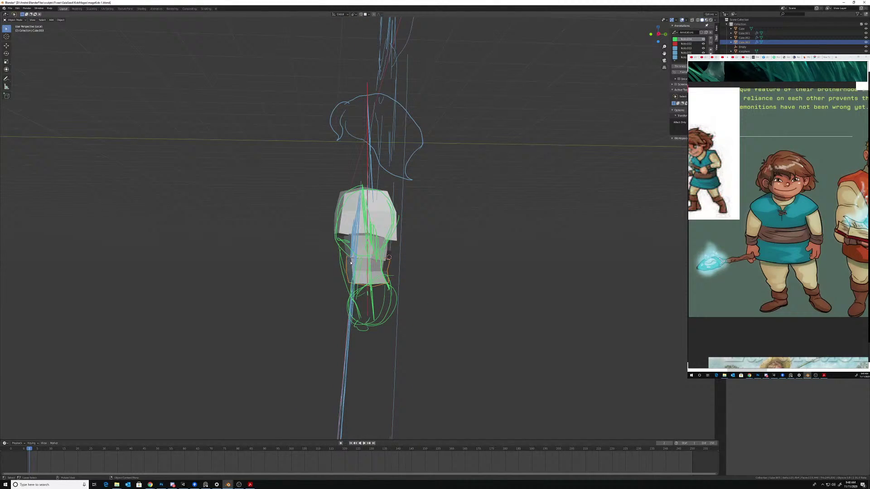
{"action": "left_click", "coordinate": [383, 253]}
{"action": "key", "text": "ctrl+Tab"}
{"action": "left_click", "coordinate": [426, 254]}
{"action": "mouse_move", "coordinate": [409, 243]}
{"action": "left_mouse_down"}
{"action": "mouse_move", "coordinate": [393, 263]}
{"action": "mouse_move", "coordinate": [396, 241]}
{"action": "left_mouse_up"}
{"action": "key", "text": "g"}
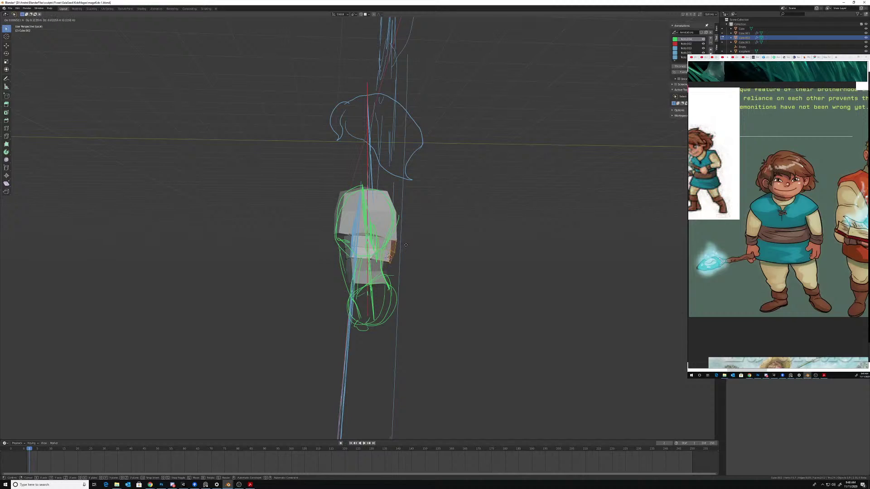
{"action": "left_click", "coordinate": [406, 244]}
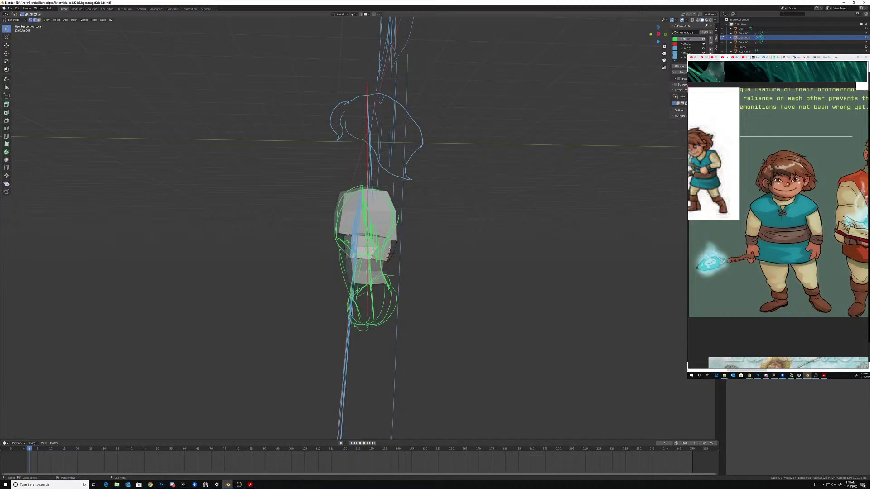
- Adjust the upper waist block's lower rear vertex and its opposite corner vertices to even out its depth
{"action": "key", "text": "g"}
{"action": "left_click", "coordinate": [389, 257]}
{"action": "middle_click_drag", "start_coordinate": [389, 257], "coordinate": [416, 223]}
{"action": "key", "text": "g"}
{"action": "left_click", "coordinate": [350, 254]}
{"action": "key", "text": "g"}
{"action": "left_click", "coordinate": [346, 277]}
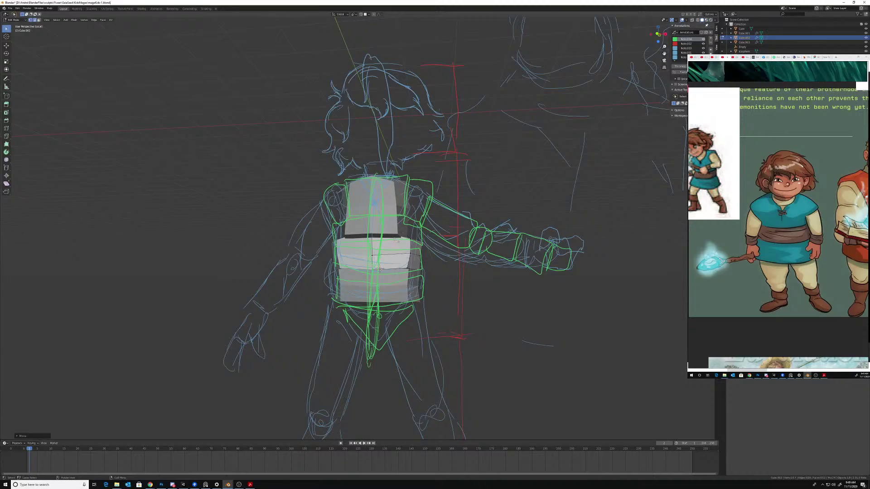
- In side view, move the upper waist block's corner vertices opposite the rear to follow the profile outline
{"action": "middle_click_drag", "start_coordinate": [395, 240], "coordinate": [398, 267]}
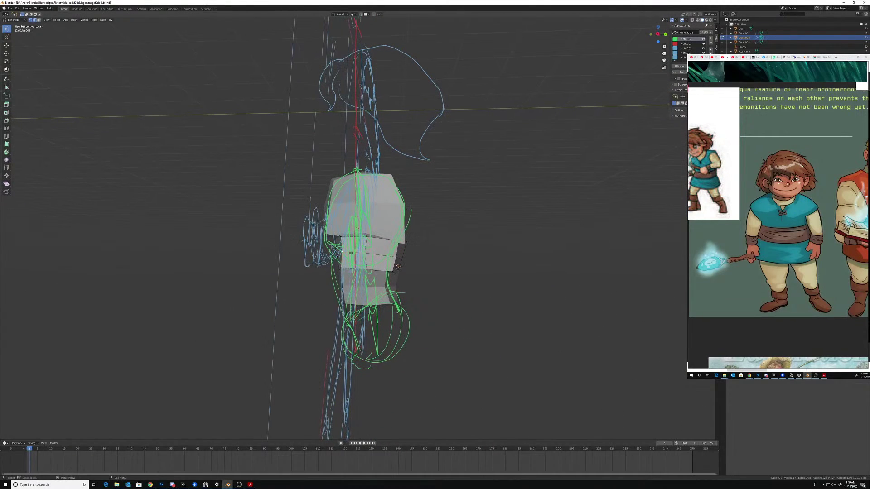
{"action": "key", "text": "g"}
{"action": "left_click", "coordinate": [346, 255]}
{"action": "left_click", "coordinate": [343, 267]}
{"action": "key", "text": "g"}
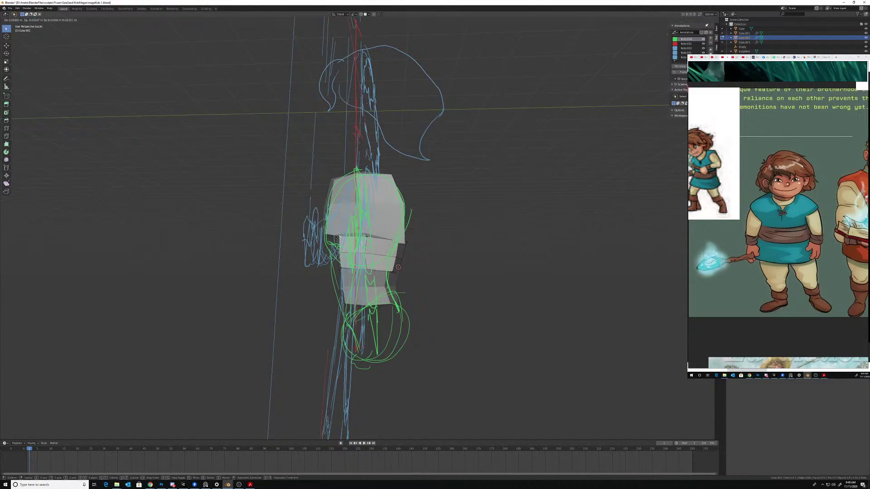
{"action": "left_click", "coordinate": [340, 265]}
{"action": "middle_click_drag", "start_coordinate": [335, 261], "coordinate": [383, 281]}
- Refine the position of the upper waist block's rear vertices along the profile curve
{"action": "left_click", "coordinate": [410, 268]}
{"action": "key", "text": "g"}
{"action": "left_click", "coordinate": [404, 259]}
{"action": "key", "text": "g"}
{"action": "left_click", "coordinate": [400, 260]}
- In Object Mode, duplicate the lower waist block straight down along the Z axis to start the pelvis block
{"action": "left_click", "coordinate": [306, 253]}
{"action": "scroll", "coordinate": [345, 259], "scroll_direction": "down", "scroll_amount": 2}
{"action": "left_click", "coordinate": [384, 274]}
{"action": "scroll", "coordinate": [437, 253], "scroll_direction": "up", "scroll_amount": 2}
{"action": "key", "text": "shift+d"}
{"action": "key", "text": "z"}
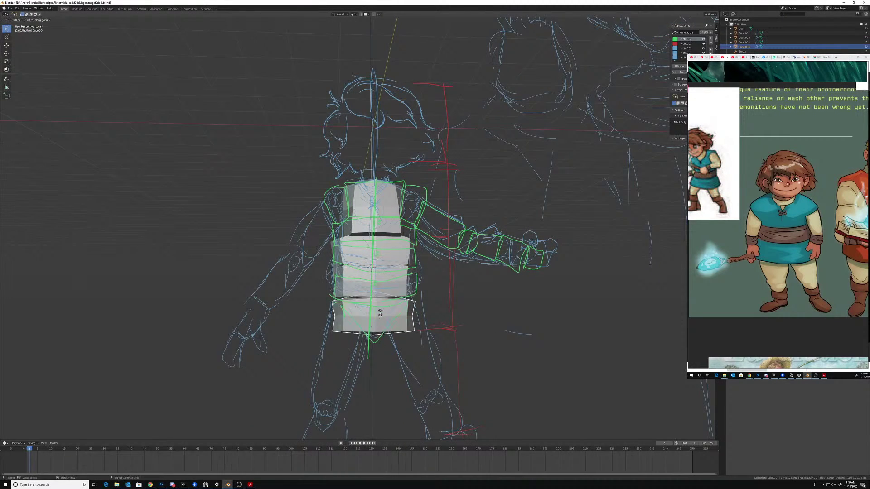
{"action": "left_click", "coordinate": [380, 307]}
- Shape the new block into a V-shaped pelvis with the Grab brush in Sculpt Mode, then return to Object Mode
{"action": "mouse_move", "coordinate": [380, 307]}
{"action": "middle_mouse_down"}
{"action": "mouse_move", "coordinate": [421, 309]}
{"action": "mouse_move", "coordinate": [386, 311]}
{"action": "middle_mouse_up"}
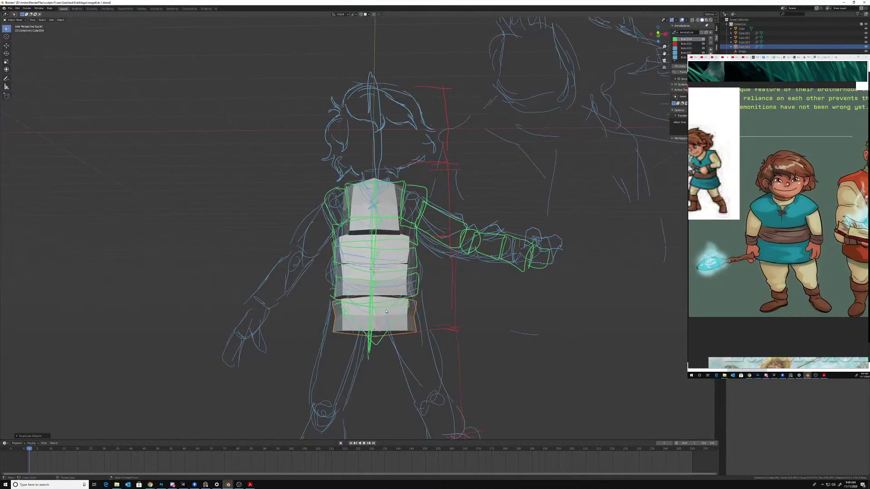
{"action": "left_click", "coordinate": [378, 330]}
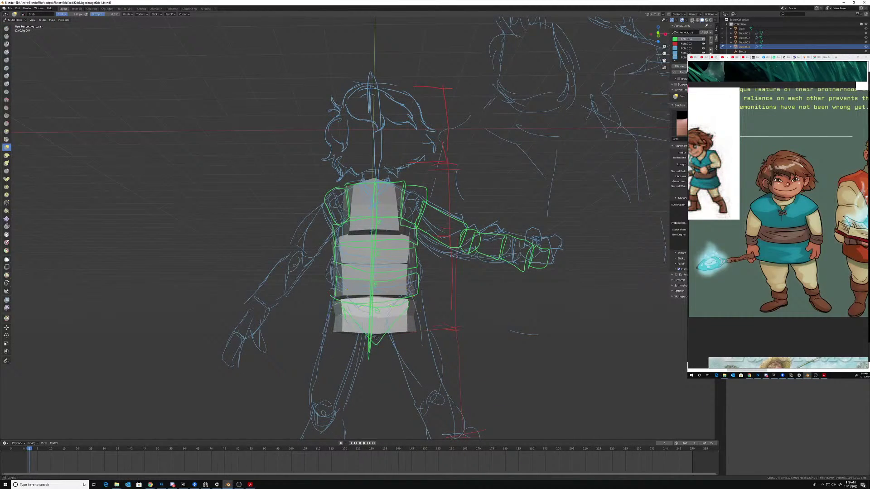
{"action": "mouse_move", "coordinate": [375, 343]}
{"action": "middle_mouse_down"}
{"action": "mouse_move", "coordinate": [379, 358]}
{"action": "mouse_move", "coordinate": [379, 294]}
{"action": "mouse_move", "coordinate": [351, 339]}
{"action": "mouse_move", "coordinate": [330, 336]}
{"action": "mouse_move", "coordinate": [308, 312]}
{"action": "middle_mouse_up"}
{"action": "left_click_drag", "start_coordinate": [305, 310], "coordinate": [305, 311]}
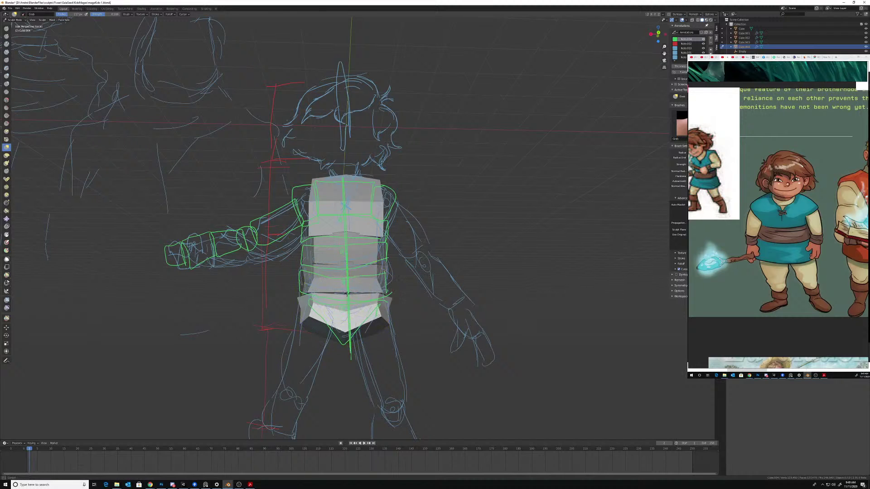
{"action": "mouse_move", "coordinate": [347, 293]}
{"action": "middle_mouse_down"}
{"action": "mouse_move", "coordinate": [355, 334]}
{"action": "mouse_move", "coordinate": [367, 299]}
{"action": "mouse_move", "coordinate": [391, 317]}
{"action": "mouse_move", "coordinate": [383, 302]}
{"action": "mouse_move", "coordinate": [393, 306]}
{"action": "mouse_move", "coordinate": [372, 326]}
{"action": "middle_mouse_up"}
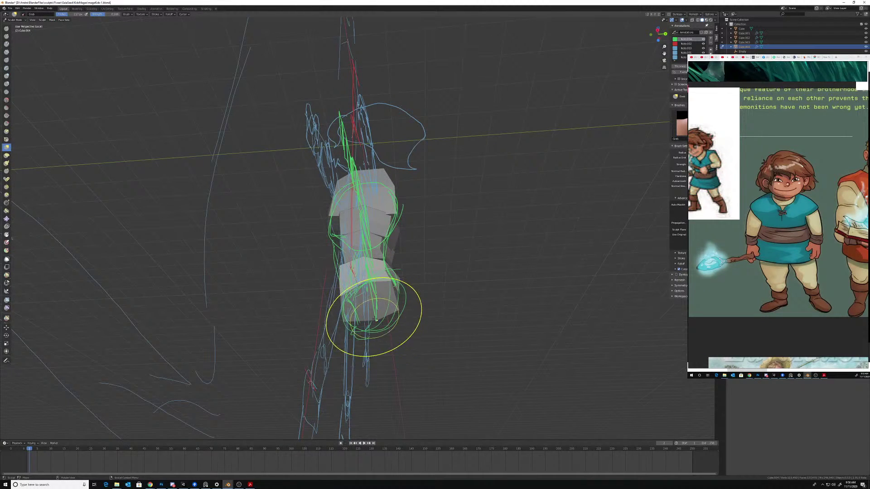
{"action": "mouse_move", "coordinate": [382, 270]}
{"action": "middle_mouse_down"}
{"action": "mouse_move", "coordinate": [413, 270]}
{"action": "mouse_move", "coordinate": [329, 258]}
{"action": "middle_mouse_up"}
{"action": "left_click", "coordinate": [364, 271]}
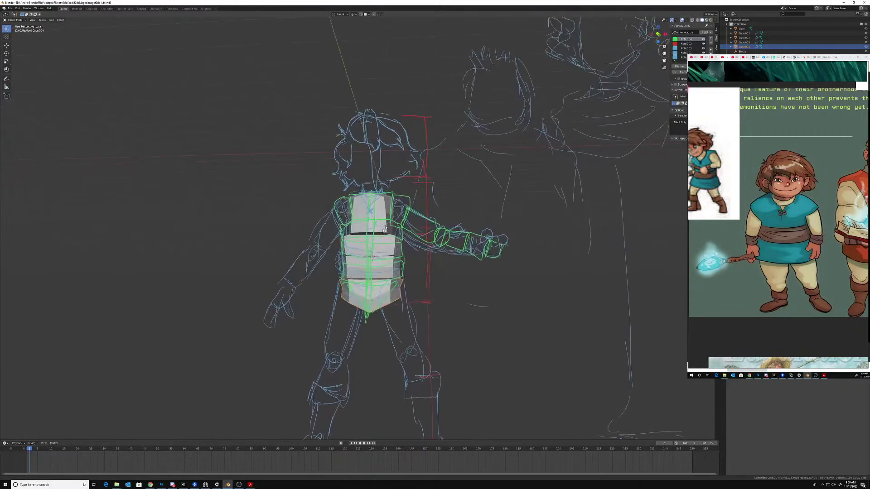
- Duplicate the chest block and place the copy beside it over the shoulder outline to start the shoulder block
{"action": "scroll", "coordinate": [428, 211], "scroll_direction": "up", "scroll_amount": 2}
{"action": "mouse_move", "coordinate": [434, 211]}
{"action": "middle_mouse_down"}
{"action": "mouse_move", "coordinate": [400, 232]}
{"action": "mouse_move", "coordinate": [414, 240]}
{"action": "mouse_move", "coordinate": [414, 213]}
{"action": "middle_mouse_up"}
{"action": "left_click", "coordinate": [394, 226]}
{"action": "key", "text": "ctrl+Tab"}
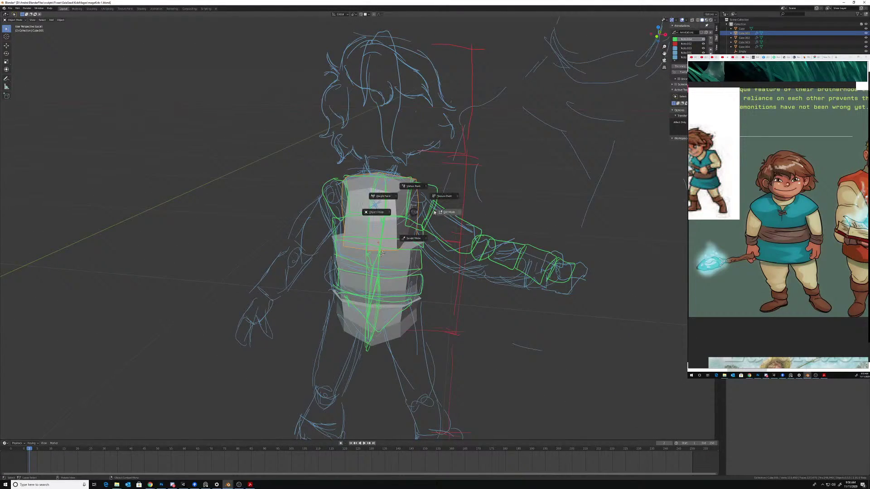
{"action": "left_click", "coordinate": [393, 221]}
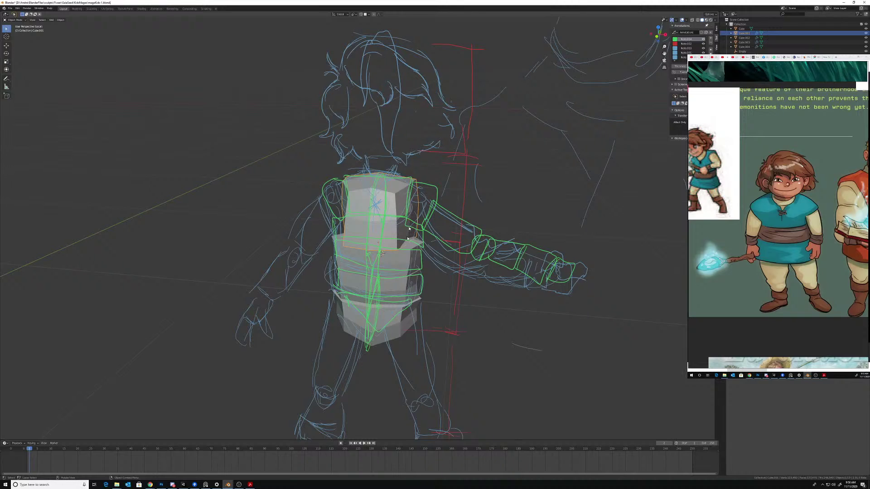
{"action": "middle_click_drag", "start_coordinate": [409, 227], "coordinate": [413, 233]}
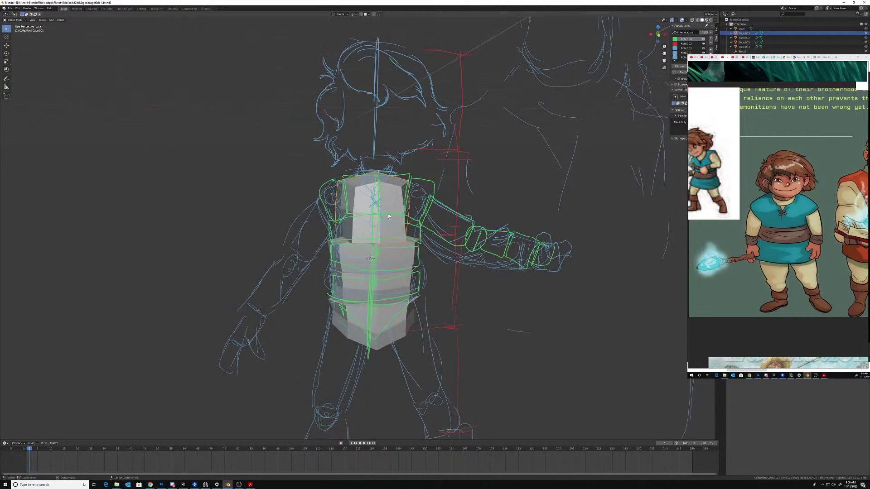
{"action": "key", "text": "shift+d"}
{"action": "left_click", "coordinate": [447, 218]}
{"action": "middle_click_drag", "start_coordinate": [447, 218], "coordinate": [428, 212]}
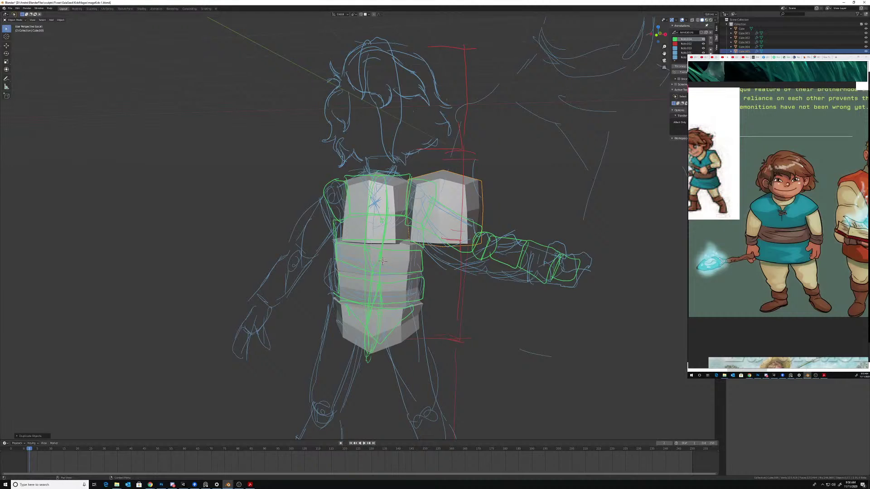
{"action": "middle_click_drag", "start_coordinate": [417, 211], "coordinate": [440, 203]}
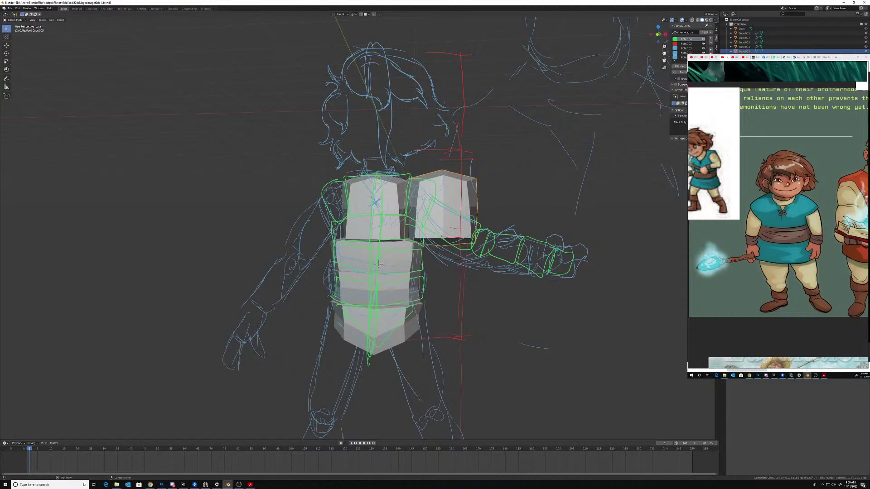
- In Edit Mode, move the shoulder block's lower outer, inner side and top vertices in to reduce its bulk
{"action": "key", "text": "Tab"}
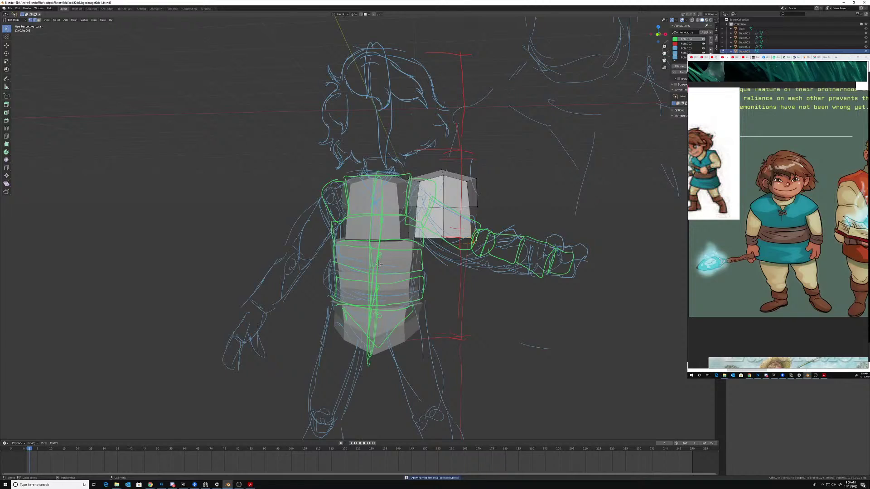
{"action": "key", "text": "g"}
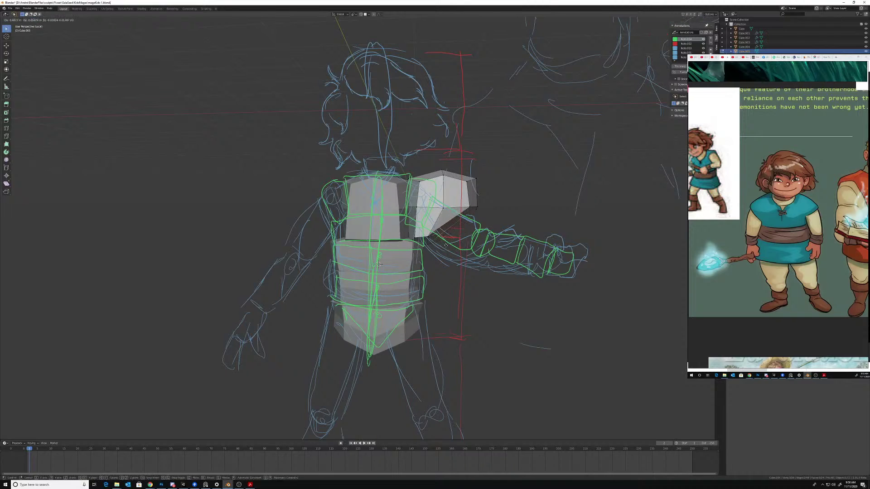
{"action": "left_click", "coordinate": [445, 245]}
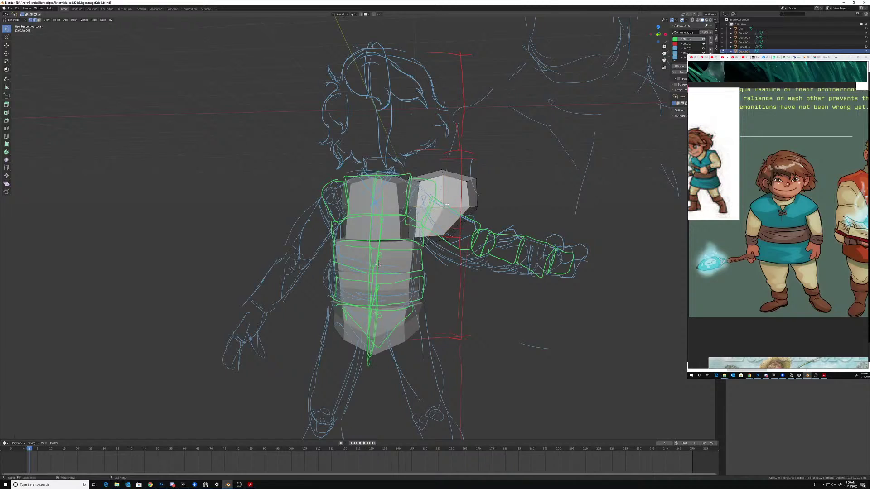
{"action": "key", "text": "g"}
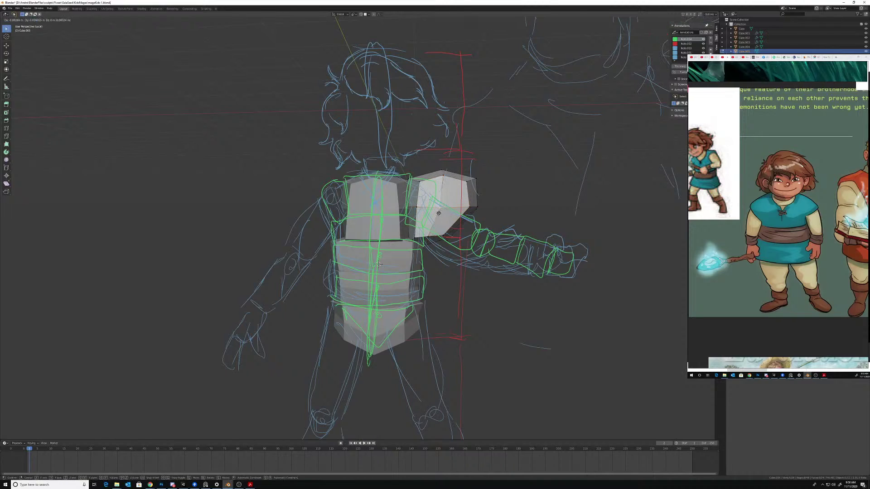
{"action": "left_click", "coordinate": [414, 185]}
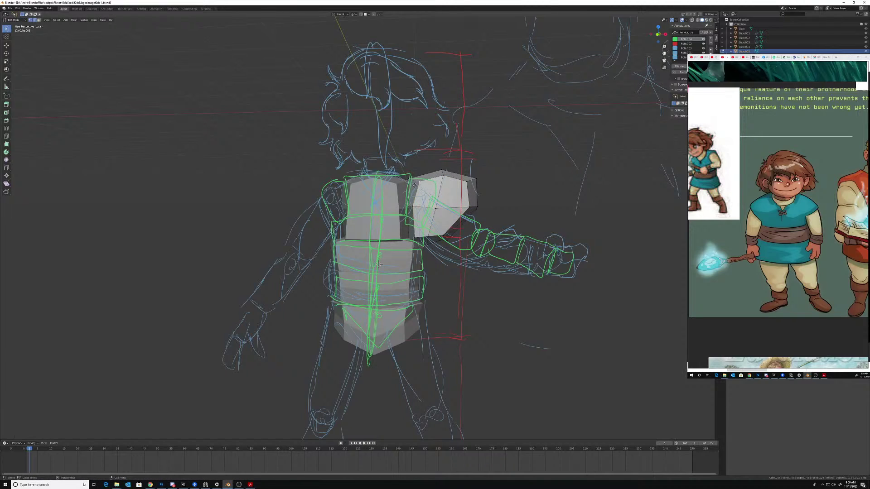
{"action": "key", "text": "g"}
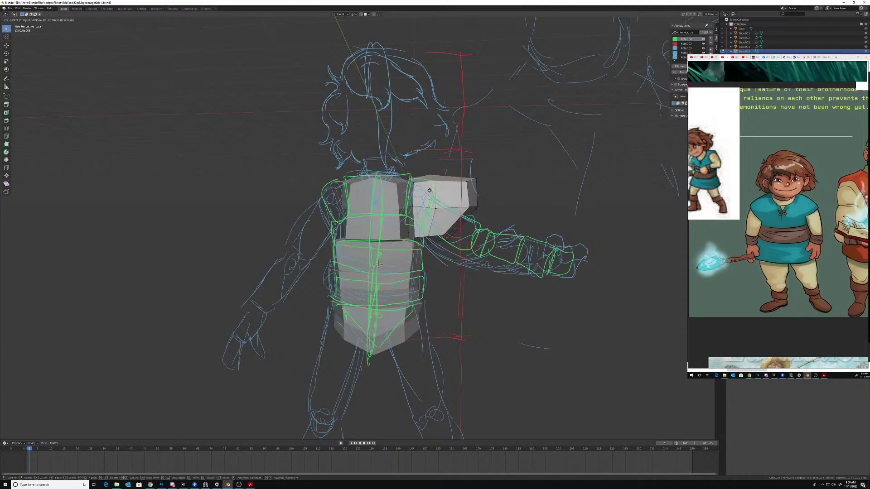
{"action": "left_click", "coordinate": [430, 191]}
- Pull the shoulder block's outer side vertices inward toward the green shoulder outline and adjust its middle vertices
{"action": "left_click_drag", "start_coordinate": [456, 204], "coordinate": [465, 221]}
{"action": "key", "text": "g"}
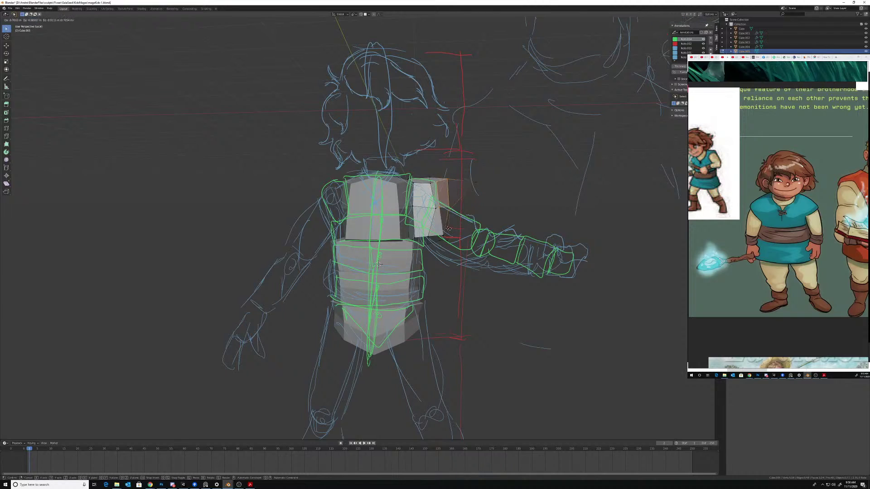
{"action": "left_click", "coordinate": [449, 224]}
{"action": "left_click", "coordinate": [433, 212]}
{"action": "key", "text": "g"}
{"action": "left_click", "coordinate": [424, 209]}
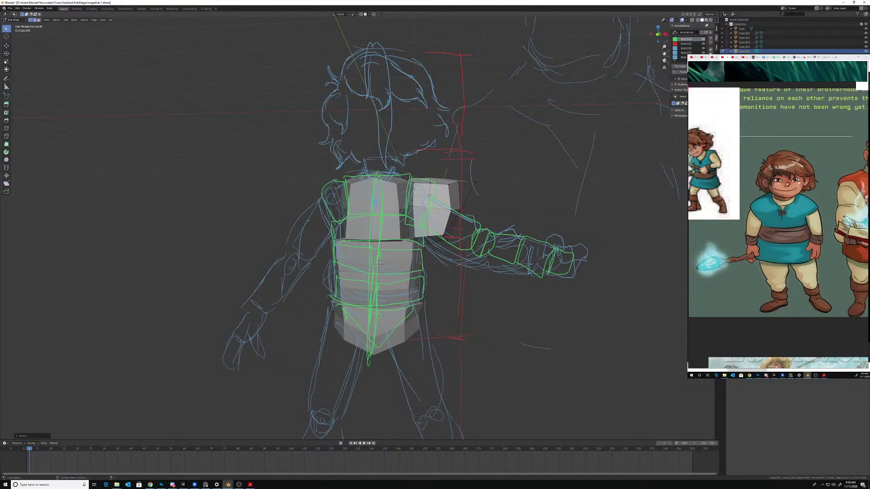
- Dissolve the edge loop down the middle of the shoulder block
{"action": "left_click", "coordinate": [429, 196], "text": "alt"}
{"action": "key", "text": "x"}
{"action": "left_click", "coordinate": [420, 233]}
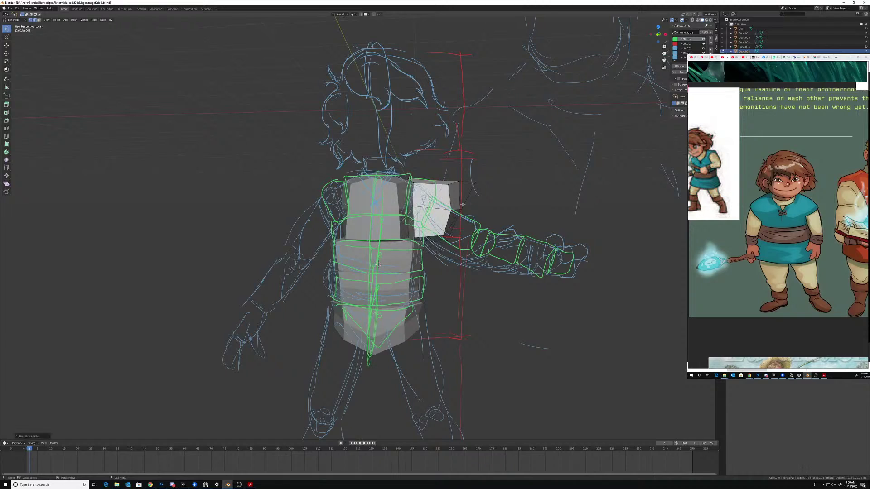
- Move the lower, middle and upper outer vertices of the shoulder block in to match the shoulder outline
{"action": "left_click", "coordinate": [445, 236]}
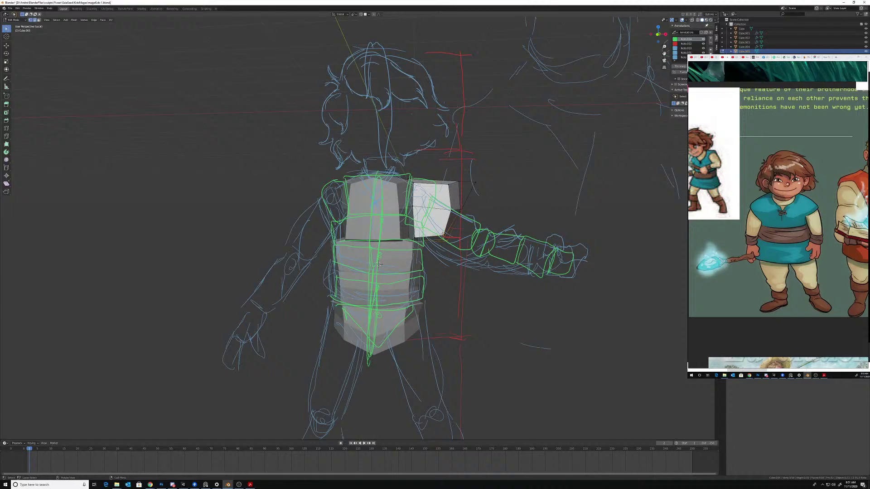
{"action": "key", "text": "g"}
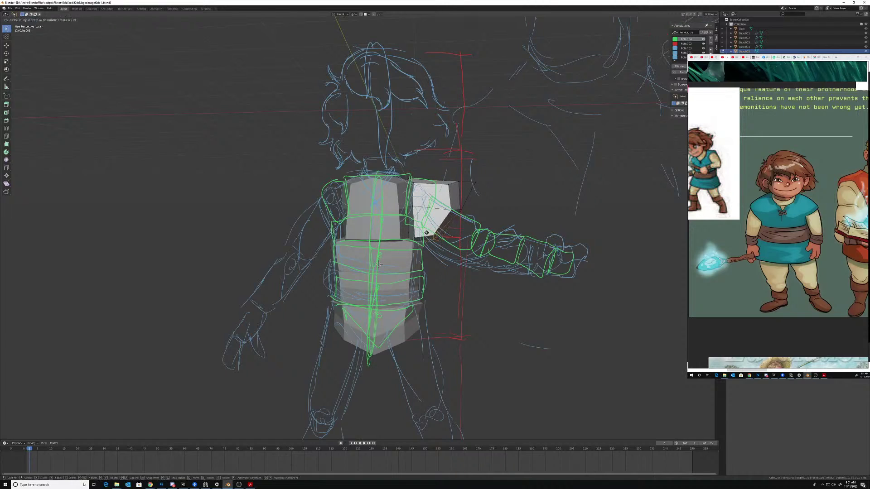
{"action": "left_click", "coordinate": [430, 236]}
{"action": "left_click", "coordinate": [460, 215], "text": "alt"}
{"action": "key", "text": "g"}
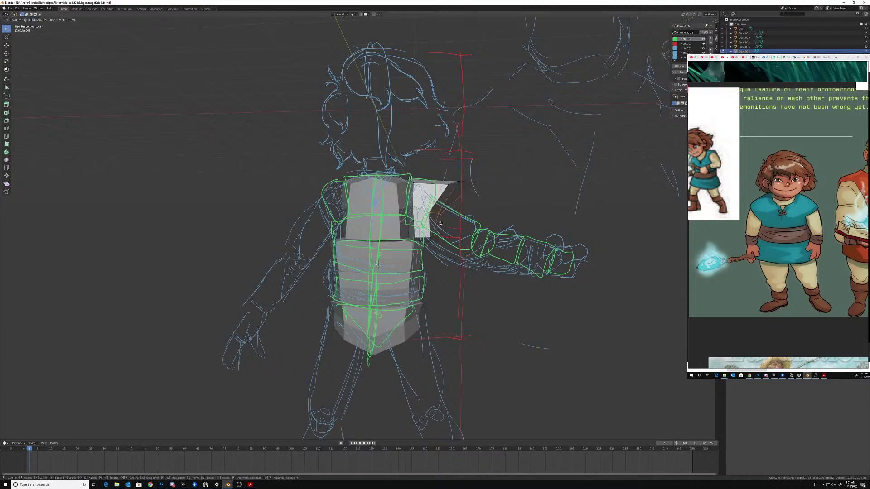
{"action": "left_click", "coordinate": [445, 221]}
{"action": "mouse_move", "coordinate": [441, 198]}
{"action": "left_mouse_down"}
{"action": "mouse_move", "coordinate": [492, 186]}
{"action": "mouse_move", "coordinate": [475, 188]}
{"action": "left_mouse_up"}
{"action": "key", "text": "g"}
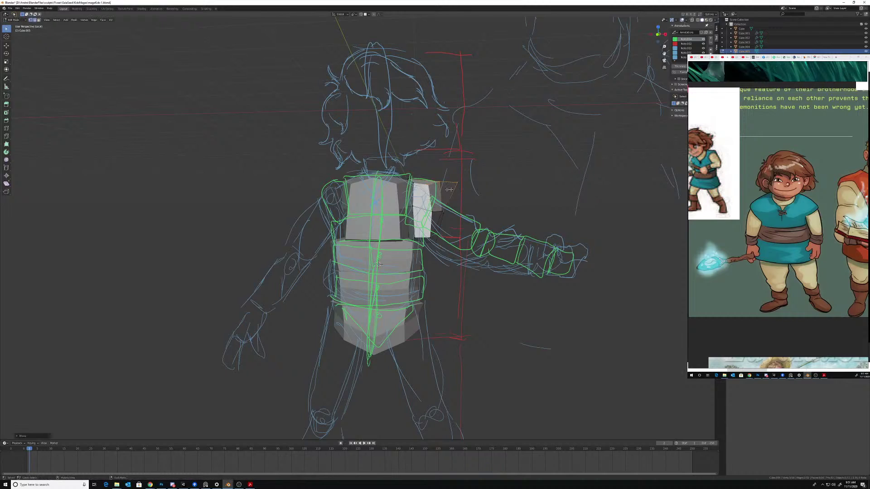
{"action": "left_click", "coordinate": [439, 184]}
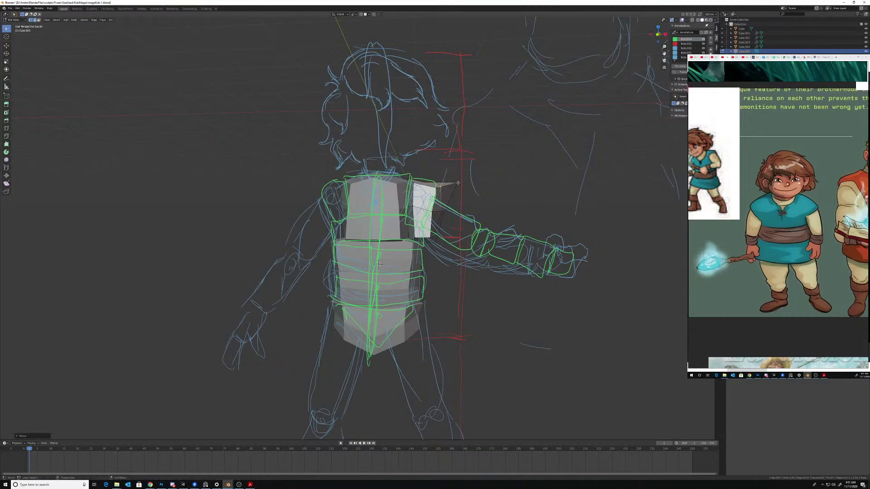
- Move the shoulder block's upper and middle inner vertices against the side of the chest block
{"action": "left_click", "coordinate": [431, 183]}
{"action": "key", "text": "g"}
{"action": "left_click", "coordinate": [409, 185]}
{"action": "left_click", "coordinate": [412, 206]}
{"action": "key", "text": "g"}
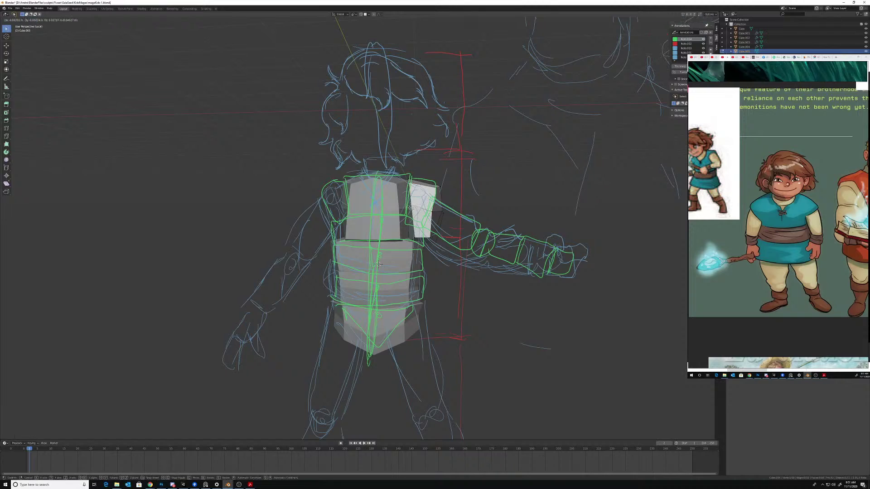
{"action": "left_click", "coordinate": [410, 208]}
- Adjust the shoulder block's bottom vertices to taper it below the armpit
{"action": "left_click_drag", "start_coordinate": [445, 252], "coordinate": [430, 244]}
{"action": "key", "text": "g"}
{"action": "left_click", "coordinate": [436, 246]}
{"action": "left_click", "coordinate": [431, 243]}
{"action": "key", "text": "g"}
{"action": "left_click", "coordinate": [442, 219]}
- From the opposite side of the model, move the shoulder block's lower and inner vertices toward the chest block
{"action": "middle_click_drag", "start_coordinate": [442, 220], "coordinate": [305, 222]}
{"action": "key", "text": "g"}
{"action": "left_click", "coordinate": [300, 235]}
{"action": "key", "text": "g"}
{"action": "left_click", "coordinate": [311, 238]}
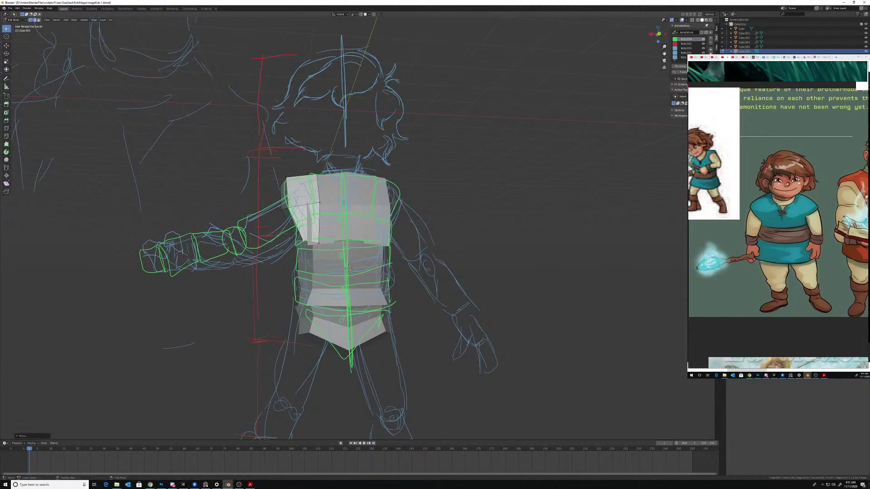
{"action": "key", "text": "g"}
{"action": "left_click", "coordinate": [321, 230]}
- Refine the shoulder block's inner edge vertices to follow the angled side of the chest block
{"action": "middle_click_drag", "start_coordinate": [320, 229], "coordinate": [322, 247]}
{"action": "left_click", "coordinate": [321, 224]}
{"action": "key", "text": "g"}
{"action": "left_click", "coordinate": [327, 237]}
{"action": "key", "text": "g"}
{"action": "left_click", "coordinate": [330, 236]}
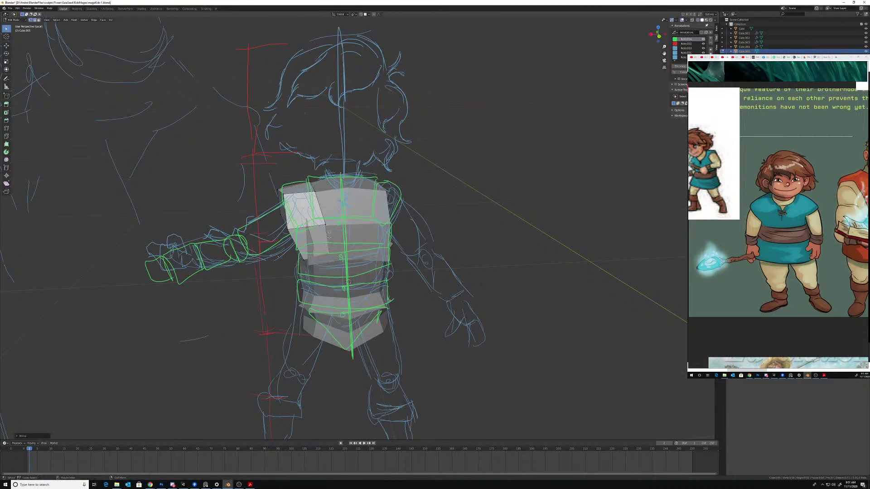
{"action": "key", "text": "g"}
{"action": "middle_click_drag", "start_coordinate": [318, 195], "coordinate": [409, 209]}
{"action": "left_click", "coordinate": [331, 223]}
{"action": "key", "text": "g"}
{"action": "left_click", "coordinate": [344, 243]}
- From a low view, reposition the shoulder block's inner vertices where they meet the chest block
{"action": "middle_click_drag", "start_coordinate": [378, 259], "coordinate": [415, 223]}
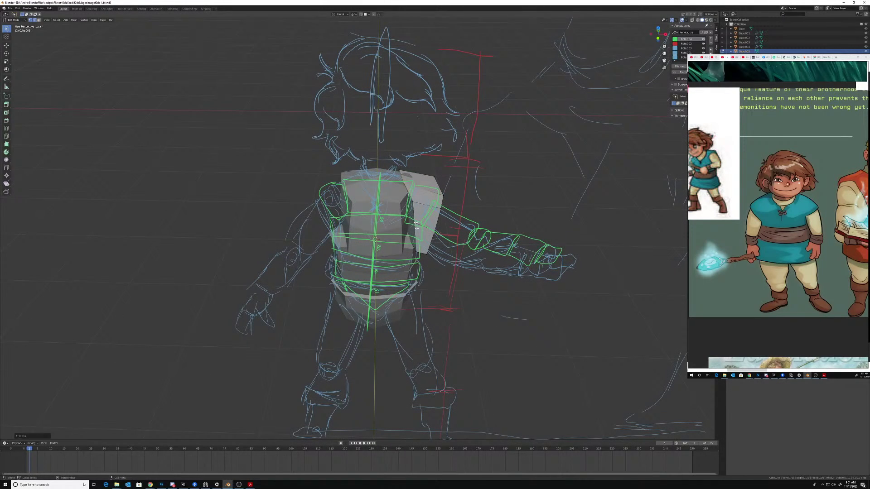
{"action": "key", "text": "g"}
{"action": "left_click", "coordinate": [410, 251]}
{"action": "left_click", "coordinate": [412, 203], "text": "shift"}
{"action": "key", "text": "g"}
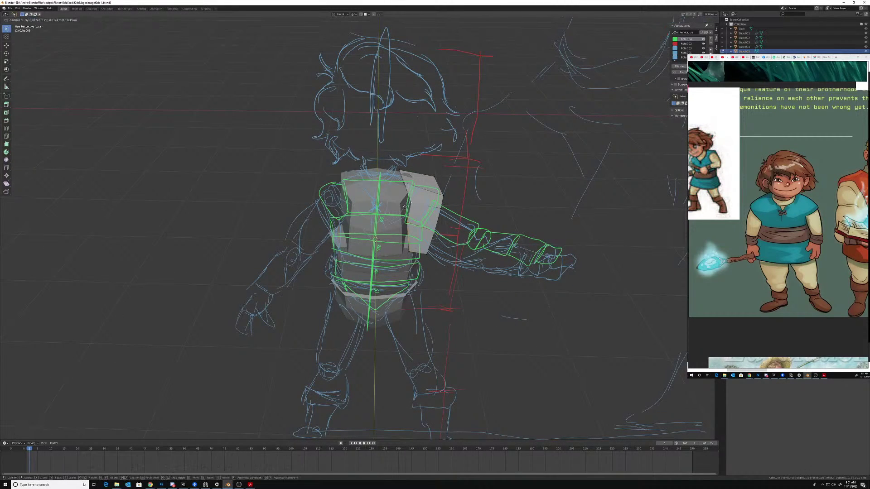
{"action": "left_click", "coordinate": [402, 205]}
- In side view, move the shoulder block's lower vertices to fit the ribcage profile
{"action": "middle_click_drag", "start_coordinate": [402, 205], "coordinate": [345, 235]}
{"action": "left_click", "coordinate": [358, 311]}
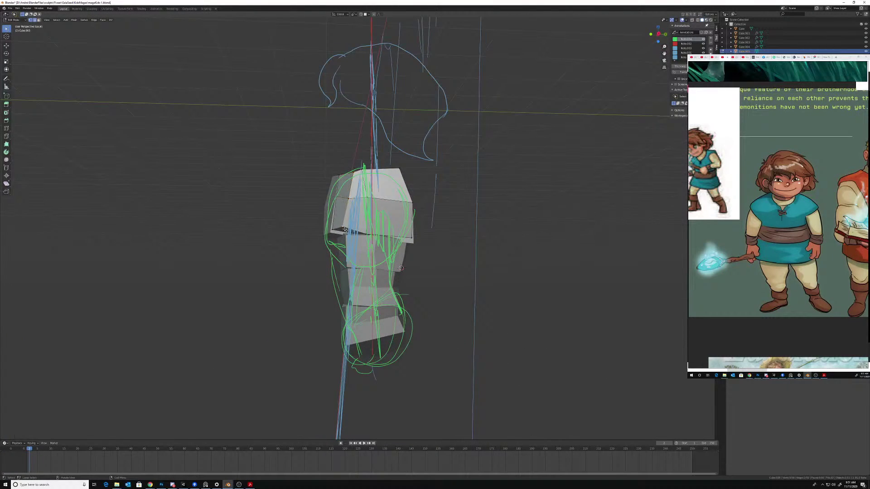
{"action": "key", "text": "g"}
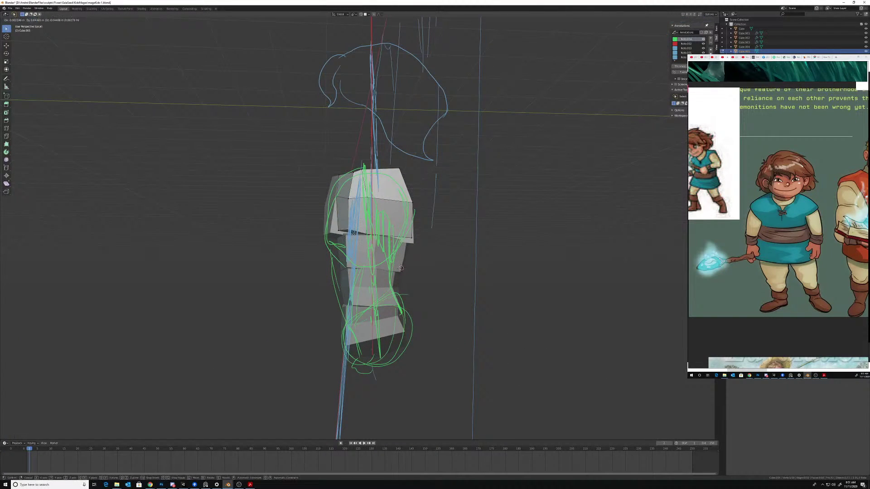
{"action": "mouse_move", "coordinate": [347, 232]}
{"action": "middle_mouse_down"}
{"action": "mouse_move", "coordinate": [419, 245]}
{"action": "mouse_move", "coordinate": [394, 244]}
{"action": "mouse_move", "coordinate": [387, 227]}
{"action": "middle_mouse_up"}
{"action": "left_click", "coordinate": [402, 224]}
{"action": "key", "text": "g"}
{"action": "left_click", "coordinate": [403, 220]}
{"action": "key", "text": "g"}
{"action": "left_click", "coordinate": [387, 227]}
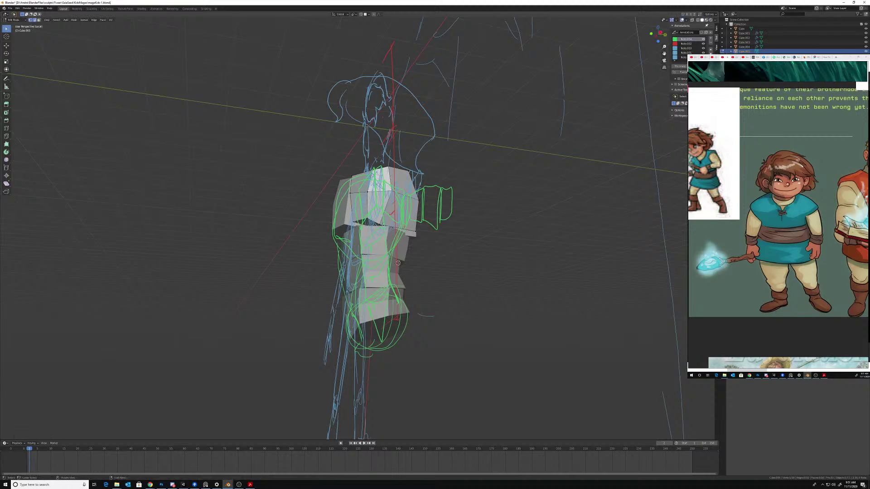
{"action": "key", "text": "g"}
{"action": "left_click", "coordinate": [373, 225]}
- Check the shoulder block from the front and return to Object Mode
{"action": "mouse_move", "coordinate": [349, 223]}
{"action": "middle_mouse_down"}
{"action": "mouse_move", "coordinate": [388, 240]}
{"action": "mouse_move", "coordinate": [416, 226]}
{"action": "mouse_move", "coordinate": [447, 192]}
{"action": "mouse_move", "coordinate": [421, 224]}
{"action": "middle_mouse_up"}
{"action": "left_click", "coordinate": [442, 207]}
{"action": "mouse_move", "coordinate": [421, 224]}
{"action": "middle_mouse_down"}
{"action": "mouse_move", "coordinate": [407, 219]}
{"action": "mouse_move", "coordinate": [396, 258]}
{"action": "mouse_move", "coordinate": [403, 219]}
{"action": "mouse_move", "coordinate": [358, 212]}
{"action": "mouse_move", "coordinate": [395, 226]}
{"action": "mouse_move", "coordinate": [402, 219]}
{"action": "middle_mouse_up"}
{"action": "key", "text": "Tab"}
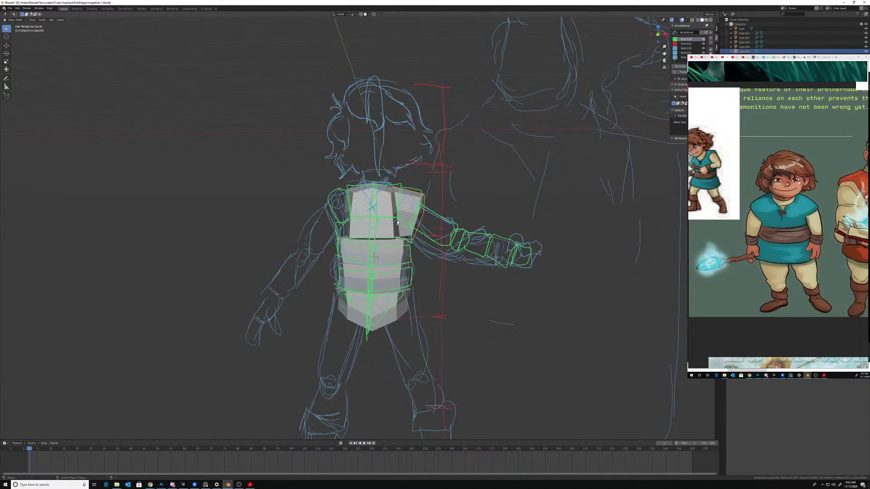
- Duplicate the shoulder block and place the copy out beyond the shoulder, above the extended arm
{"action": "key", "text": "shift+d"}
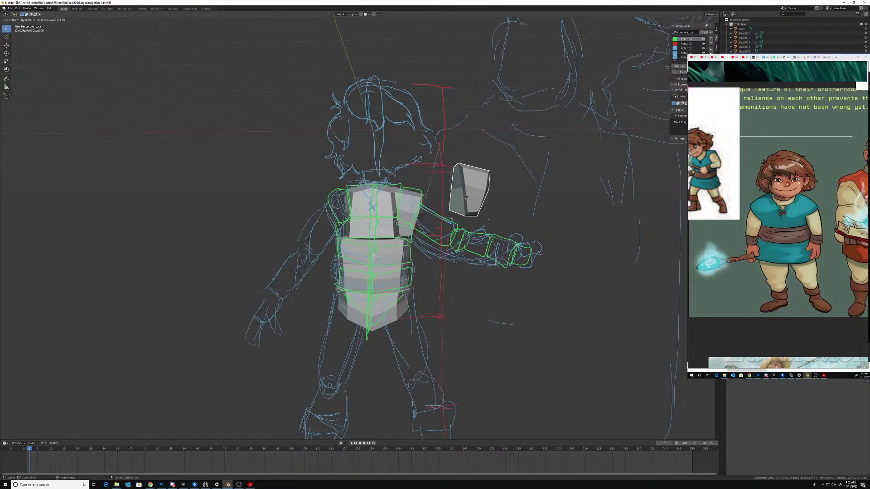
{"action": "middle_click_drag", "start_coordinate": [465, 214], "coordinate": [465, 247]}
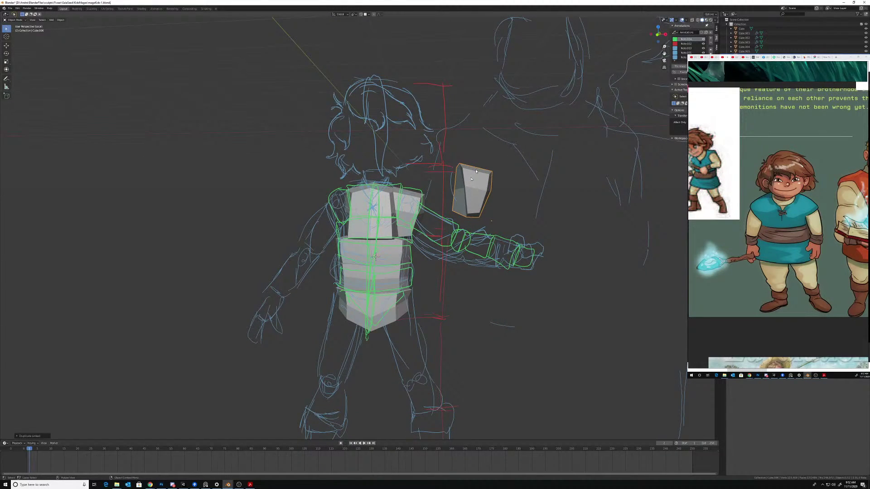
{"action": "left_click", "coordinate": [403, 195]}
{"action": "middle_click_drag", "start_coordinate": [402, 195], "coordinate": [405, 196]}
{"action": "left_click", "coordinate": [481, 215]}
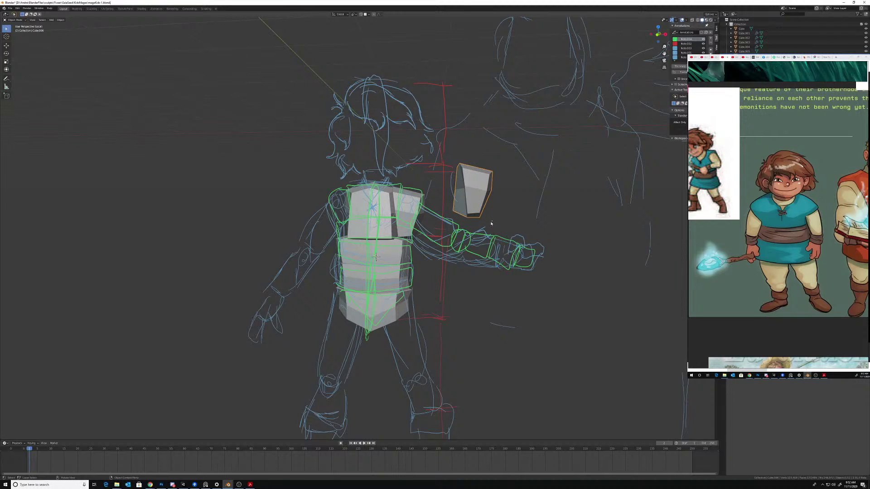
{"action": "left_click", "coordinate": [408, 220]}
{"action": "mouse_move", "coordinate": [409, 219]}
{"action": "middle_mouse_down"}
{"action": "mouse_move", "coordinate": [324, 219]}
{"action": "mouse_move", "coordinate": [334, 240]}
{"action": "mouse_move", "coordinate": [336, 224]}
{"action": "mouse_move", "coordinate": [353, 233]}
{"action": "mouse_move", "coordinate": [415, 211]}
{"action": "mouse_move", "coordinate": [398, 226]}
{"action": "middle_mouse_up"}
- Frame the original shoulder block in the view and hide the annotation layers
{"action": "left_click", "coordinate": [326, 215]}
{"action": "left_click", "coordinate": [327, 215]}
{"action": "key", "text": "KP_Decimal"}
{"action": "middle_click_drag", "start_coordinate": [485, 204], "coordinate": [430, 170]}
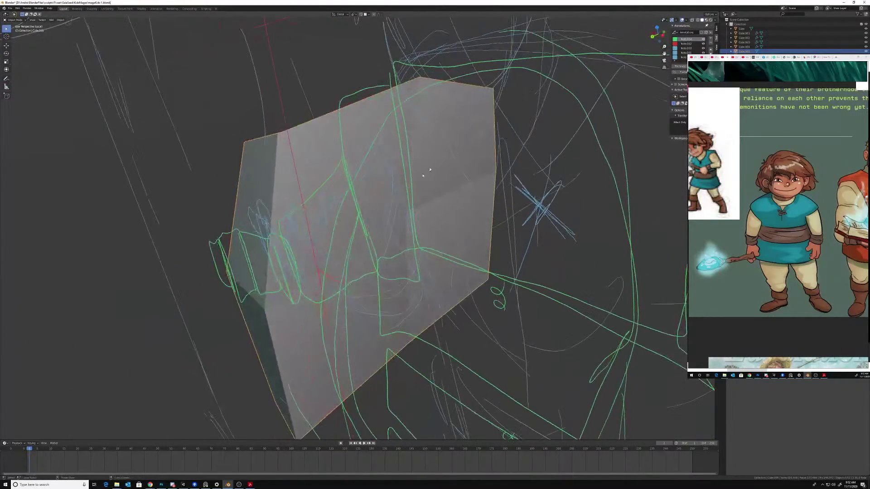
{"action": "left_click", "coordinate": [704, 39]}
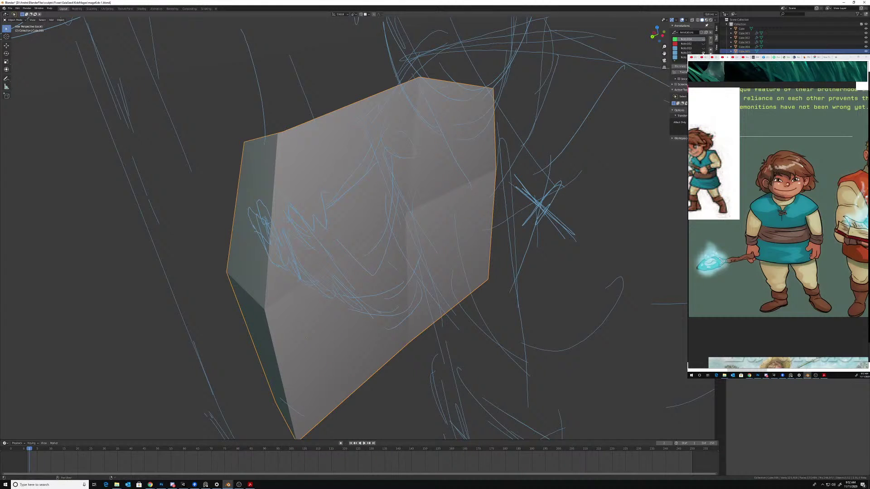
{"action": "left_click", "coordinate": [703, 53]}
- Switch the shoulder block to Weight Paint mode
{"action": "mouse_move", "coordinate": [396, 204]}
{"action": "middle_mouse_down", "text": "ctrl"}
{"action": "mouse_move", "coordinate": [396, 227]}
{"action": "mouse_move", "coordinate": [457, 221]}
{"action": "mouse_move", "coordinate": [385, 249]}
{"action": "middle_mouse_up", "text": "ctrl"}
{"action": "key", "text": "ctrl+Tab"}
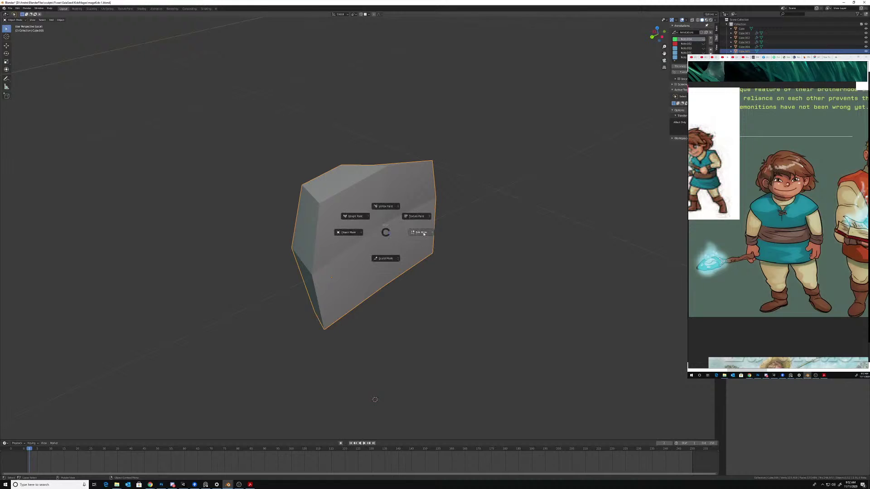
{"action": "left_click", "coordinate": [356, 216]}
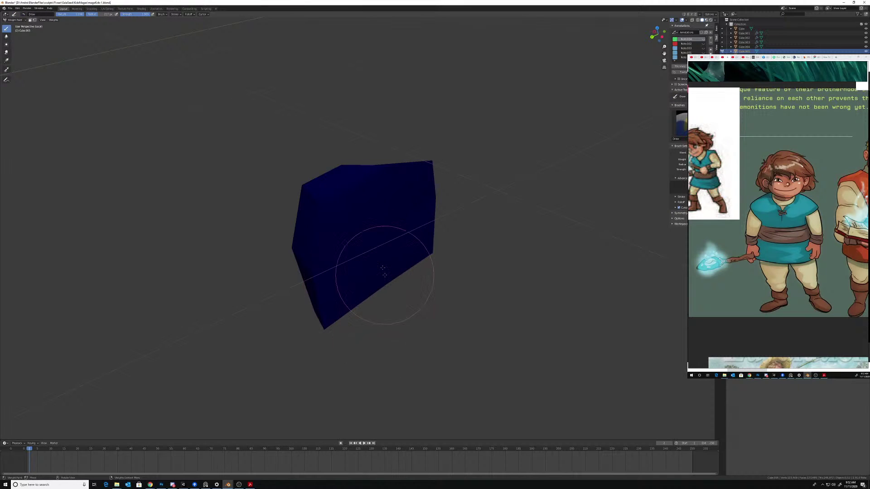
- Switch the isolated shoulder block from Weight Paint to Edit Mode and slightly adjust its upper edge
{"action": "key", "text": "ctrl+Tab"}
{"action": "left_click", "coordinate": [410, 241]}
{"action": "middle_click_drag", "start_coordinate": [356, 255], "coordinate": [369, 228]}
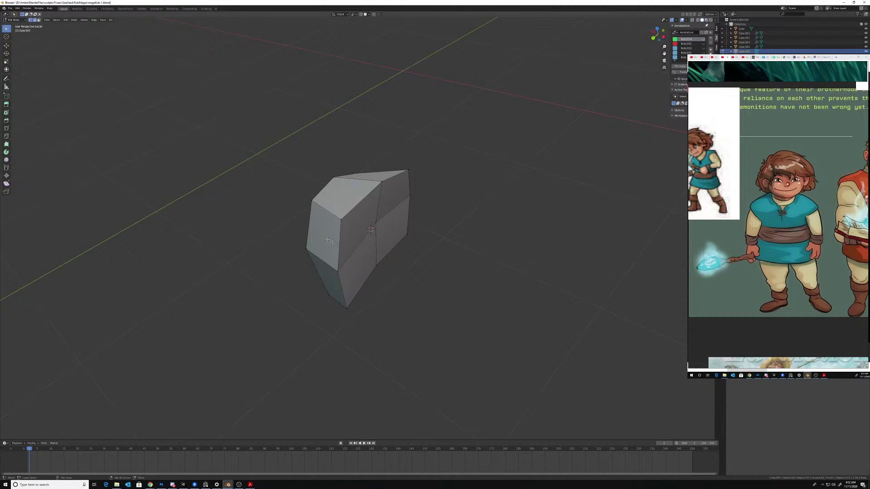
{"action": "middle_click_drag", "start_coordinate": [140, 163], "coordinate": [333, 233]}
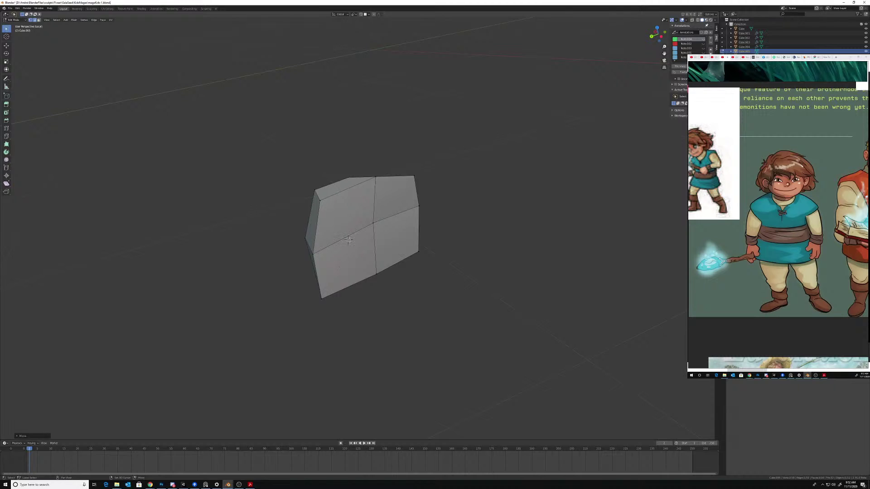
{"action": "mouse_move", "coordinate": [352, 242]}
{"action": "middle_mouse_down"}
{"action": "mouse_move", "coordinate": [345, 247]}
{"action": "mouse_move", "coordinate": [362, 245]}
{"action": "mouse_move", "coordinate": [354, 252]}
{"action": "middle_mouse_up"}
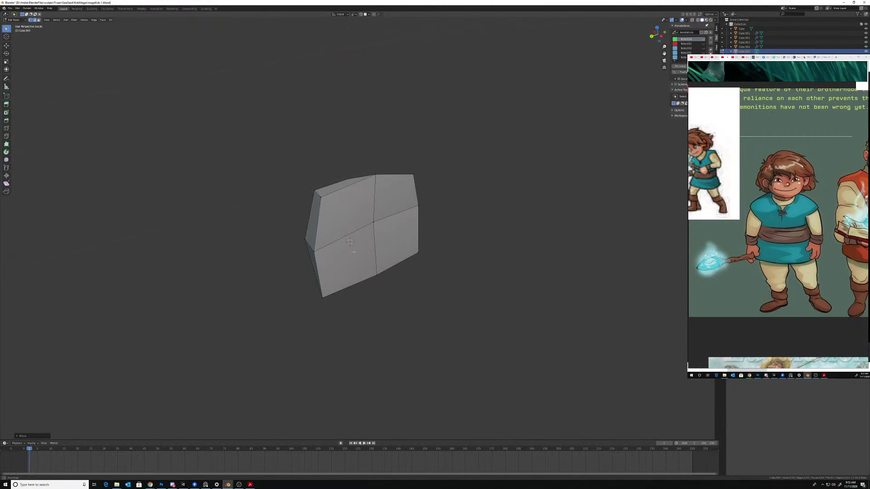
- Return the shoulder block to Object Mode, set its origin to the 3D cursor and leave the isolated view
{"action": "key", "text": "Tab"}
{"action": "right_click", "coordinate": [354, 227]}
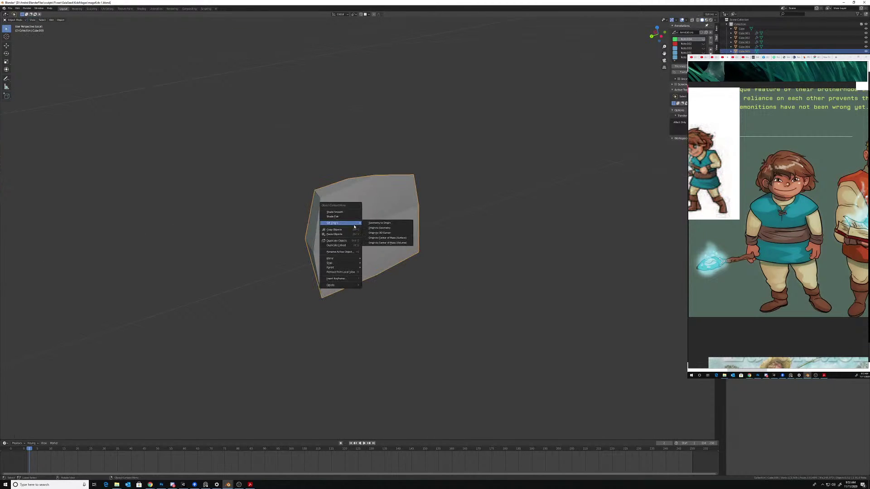
{"action": "left_click", "coordinate": [380, 234]}
{"action": "mouse_move", "coordinate": [366, 247]}
{"action": "middle_mouse_down"}
{"action": "mouse_move", "coordinate": [420, 233]}
{"action": "mouse_move", "coordinate": [366, 244]}
{"action": "mouse_move", "coordinate": [423, 201]}
{"action": "mouse_move", "coordinate": [435, 155]}
{"action": "mouse_move", "coordinate": [484, 167]}
{"action": "mouse_move", "coordinate": [461, 155]}
{"action": "mouse_move", "coordinate": [403, 216]}
{"action": "mouse_move", "coordinate": [413, 206]}
{"action": "middle_mouse_up"}
{"action": "key", "text": "KP_Divide"}
- Mirror the duplicated shoulder block by scaling it by -1 along the X axis
{"action": "left_click", "coordinate": [466, 287]}
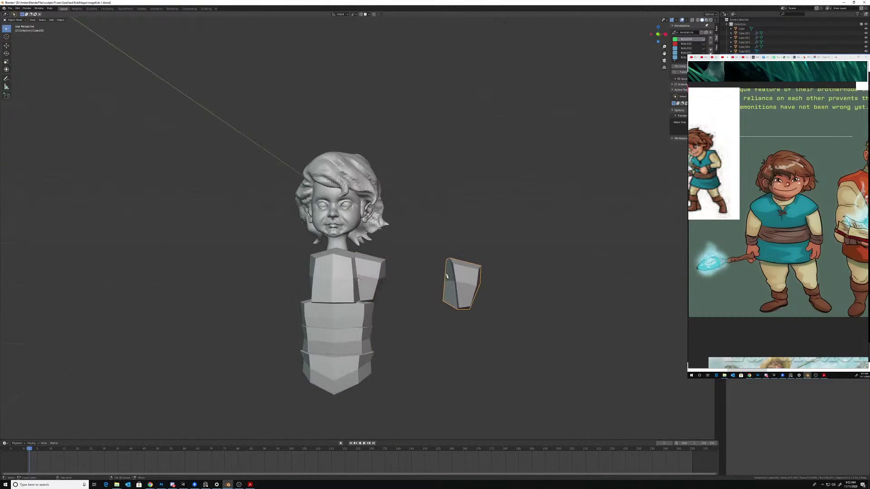
{"action": "middle_click_drag", "start_coordinate": [466, 287], "coordinate": [429, 236]}
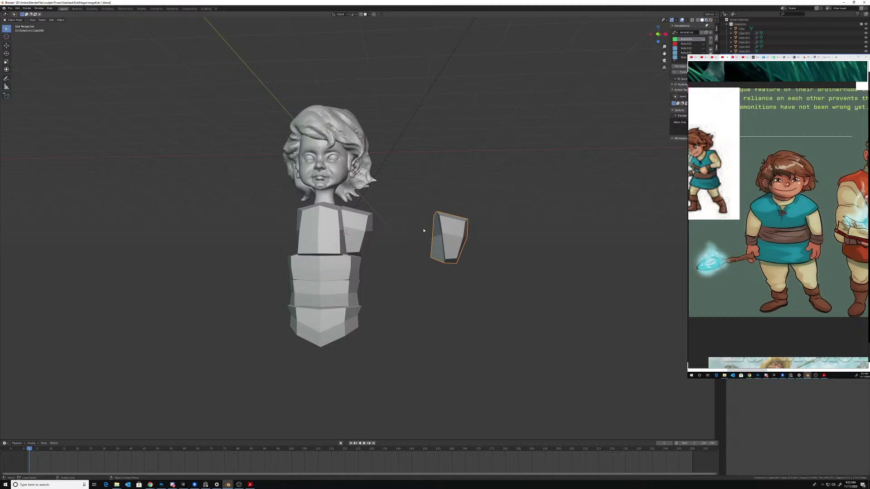
{"action": "key", "text": "s"}
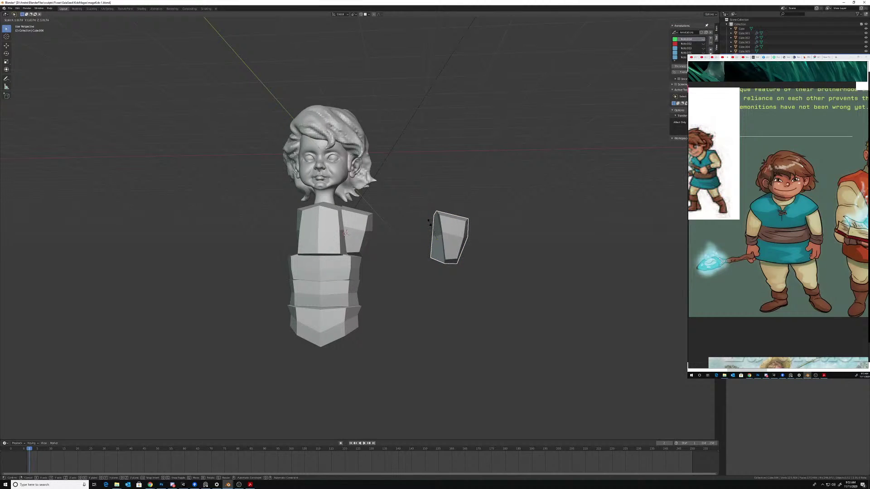
{"action": "key", "text": "x"}
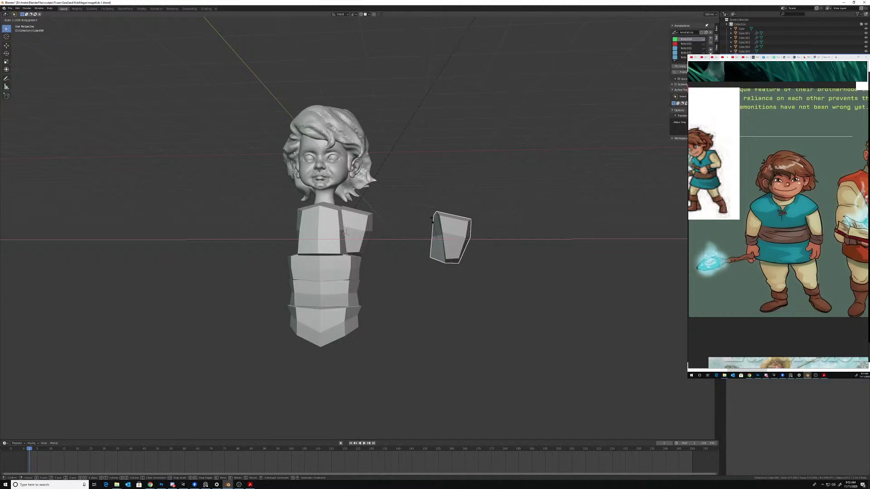
{"action": "type", "text": "1-"}
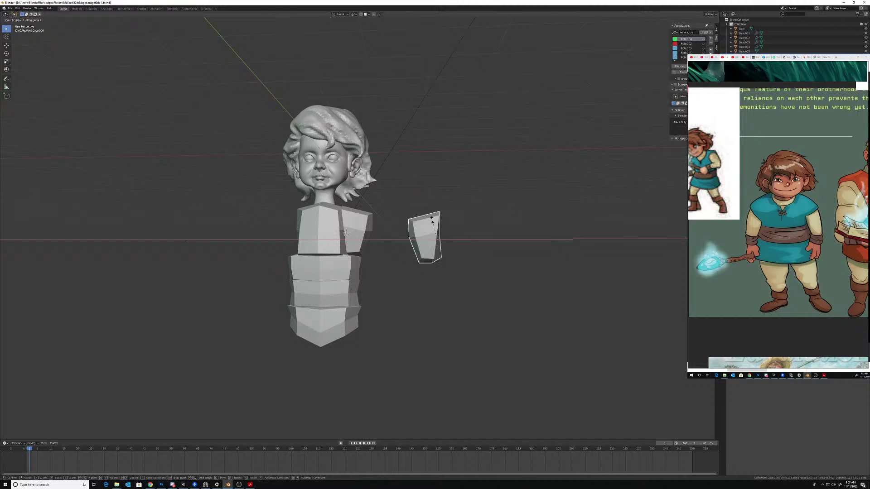
{"action": "key", "text": "Return"}
- Move the mirrored shoulder block along the X axis to the opposite side of the chest
{"action": "mouse_move", "coordinate": [432, 221]}
{"action": "middle_mouse_down"}
{"action": "mouse_move", "coordinate": [443, 235]}
{"action": "mouse_move", "coordinate": [419, 220]}
{"action": "middle_mouse_up"}
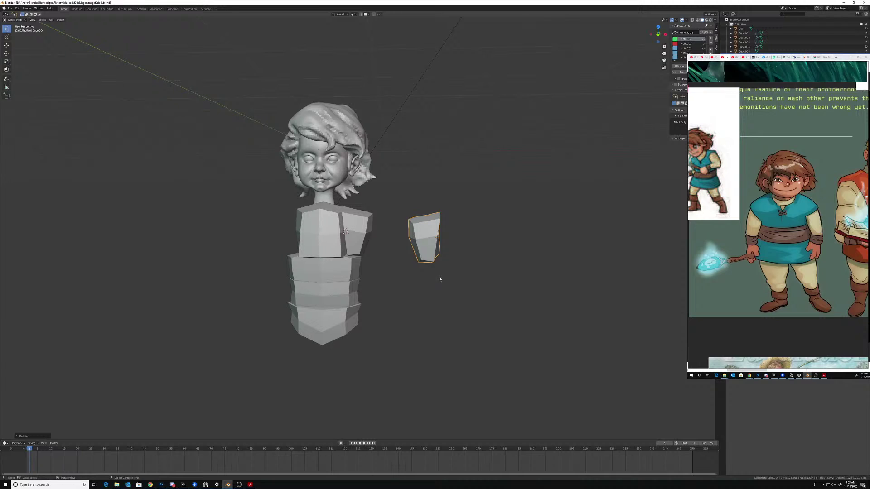
{"action": "key", "text": "g"}
{"action": "key", "text": "x"}
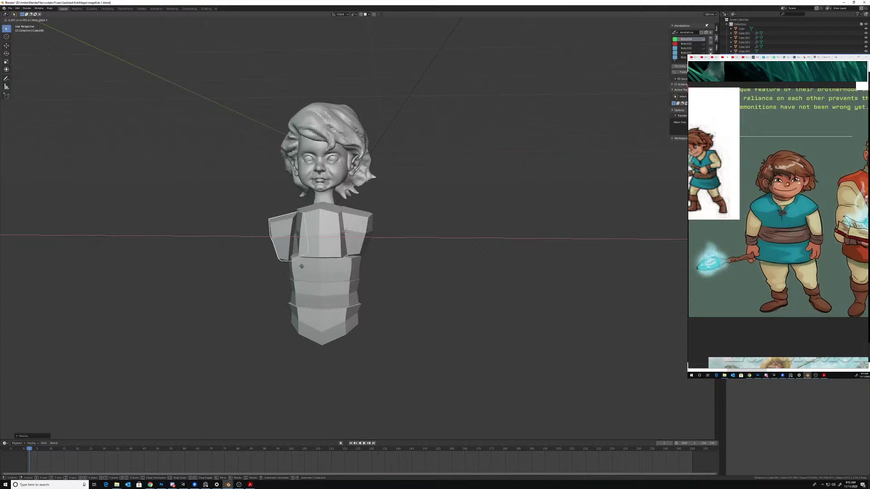
{"action": "left_click", "coordinate": [309, 261]}
- Fine-tune the mirrored shoulder block's position so it sits against the chest, level with the other shoulder
{"action": "mouse_move", "coordinate": [308, 261]}
{"action": "middle_mouse_down"}
{"action": "mouse_move", "coordinate": [324, 257]}
{"action": "mouse_move", "coordinate": [317, 253]}
{"action": "middle_mouse_up"}
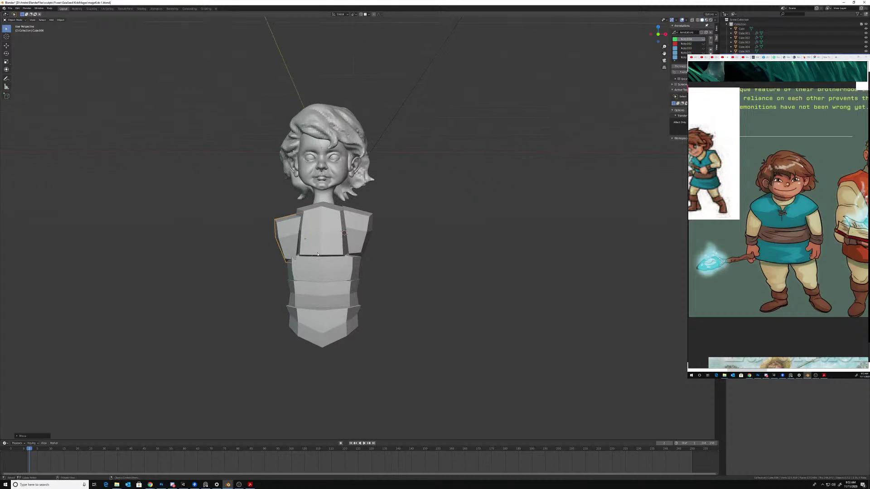
{"action": "key", "text": "g"}
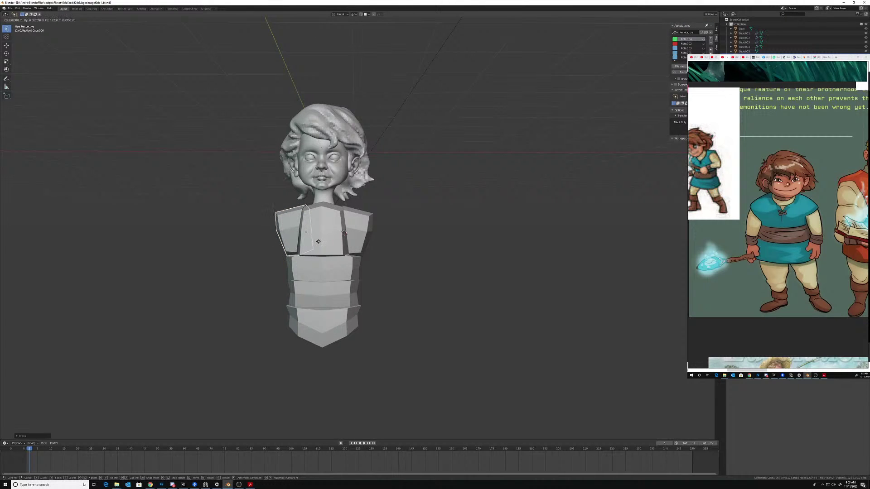
{"action": "left_click", "coordinate": [318, 241]}
{"action": "mouse_move", "coordinate": [318, 241]}
{"action": "middle_mouse_down"}
{"action": "mouse_move", "coordinate": [365, 252]}
{"action": "mouse_move", "coordinate": [371, 237]}
{"action": "mouse_move", "coordinate": [437, 228]}
{"action": "mouse_move", "coordinate": [356, 227]}
{"action": "mouse_move", "coordinate": [318, 257]}
{"action": "mouse_move", "coordinate": [334, 242]}
{"action": "middle_mouse_up"}
{"action": "key", "text": "g"}
{"action": "left_click", "coordinate": [370, 238]}
{"action": "scroll", "coordinate": [356, 228], "scroll_direction": "up", "scroll_amount": 2}
{"action": "scroll", "coordinate": [338, 242], "scroll_direction": "down", "scroll_amount": 2}
{"action": "scroll", "coordinate": [334, 250], "scroll_direction": "up", "scroll_amount": 1}
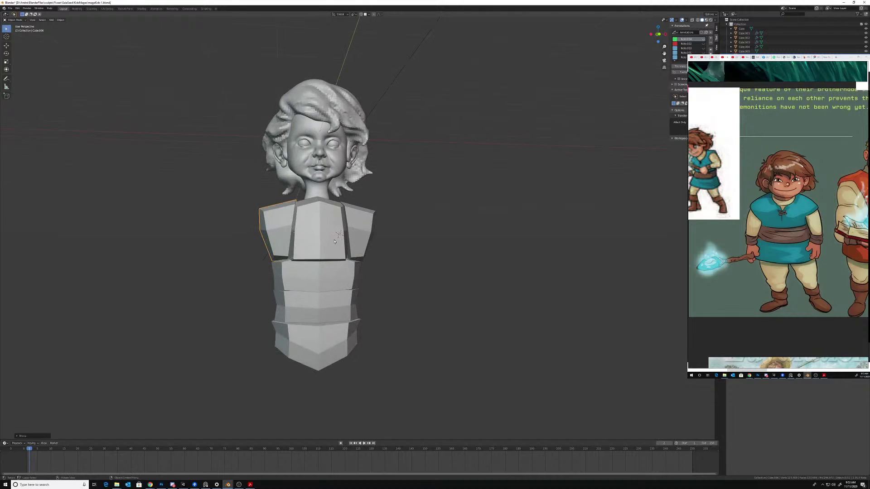
- Reshape the outer edges of both shoulder blocks together in Edit Mode
{"action": "left_click", "coordinate": [364, 244]}
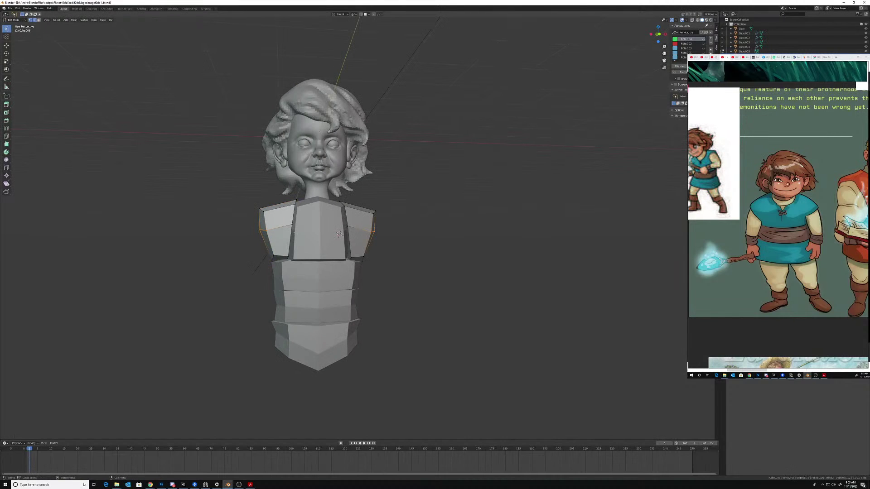
{"action": "key", "text": "g"}
{"action": "left_click", "coordinate": [297, 269]}
{"action": "middle_click_drag", "start_coordinate": [297, 269], "coordinate": [304, 308]}
{"action": "left_click", "coordinate": [297, 238]}
{"action": "key", "text": "g"}
- Reshape the back of the chest block between the shoulders in Edit Mode, and return to Object Mode
{"action": "middle_click_drag", "start_coordinate": [289, 242], "coordinate": [394, 256]}
{"action": "left_click", "coordinate": [294, 205]}
{"action": "left_click", "coordinate": [368, 257]}
{"action": "left_click", "coordinate": [404, 261]}
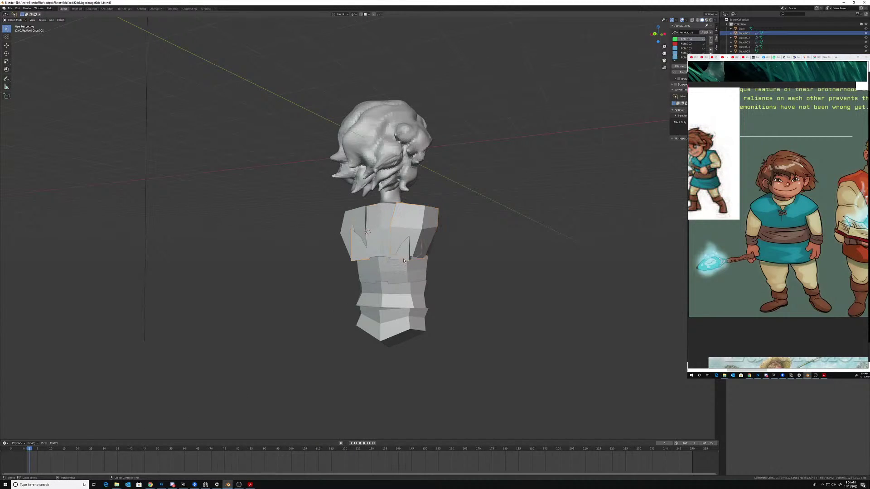
{"action": "left_click", "coordinate": [433, 267]}
{"action": "scroll", "coordinate": [430, 265], "scroll_direction": "up", "scroll_amount": 2}
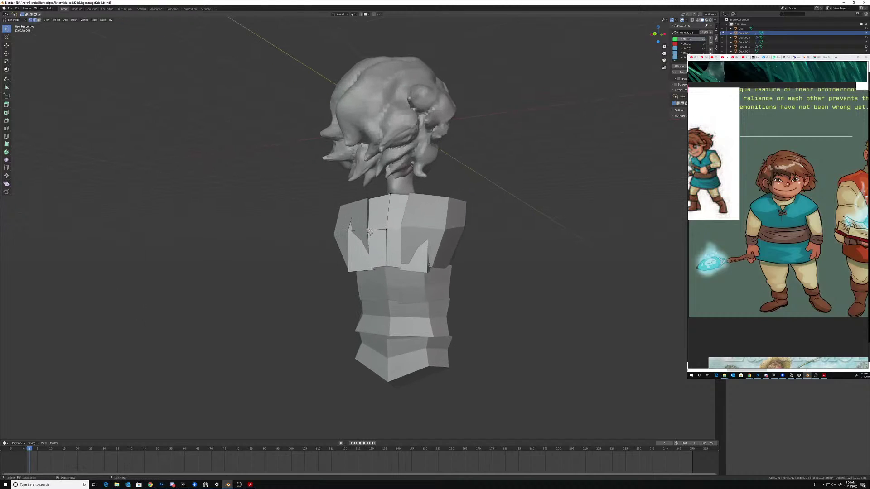
{"action": "middle_click_drag", "start_coordinate": [427, 268], "coordinate": [433, 280]}
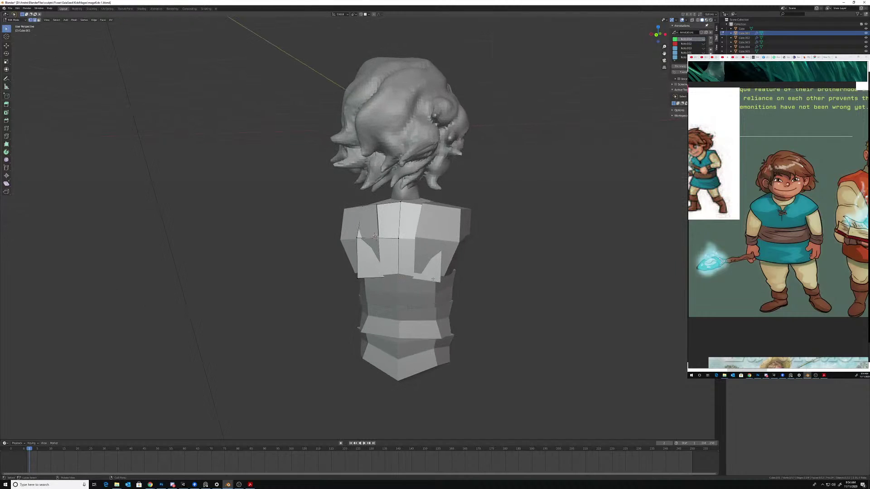
{"action": "left_click", "coordinate": [359, 278]}
{"action": "middle_click_drag", "start_coordinate": [359, 278], "coordinate": [371, 245]}
{"action": "key", "text": "g"}
{"action": "left_click", "coordinate": [374, 275]}
{"action": "key", "text": "g"}
{"action": "middle_click_drag", "start_coordinate": [371, 245], "coordinate": [433, 246]}
{"action": "scroll", "coordinate": [403, 245], "scroll_direction": "down", "scroll_amount": 1}
{"action": "key", "text": "ctrl+Tab"}
{"action": "left_click", "coordinate": [371, 237]}
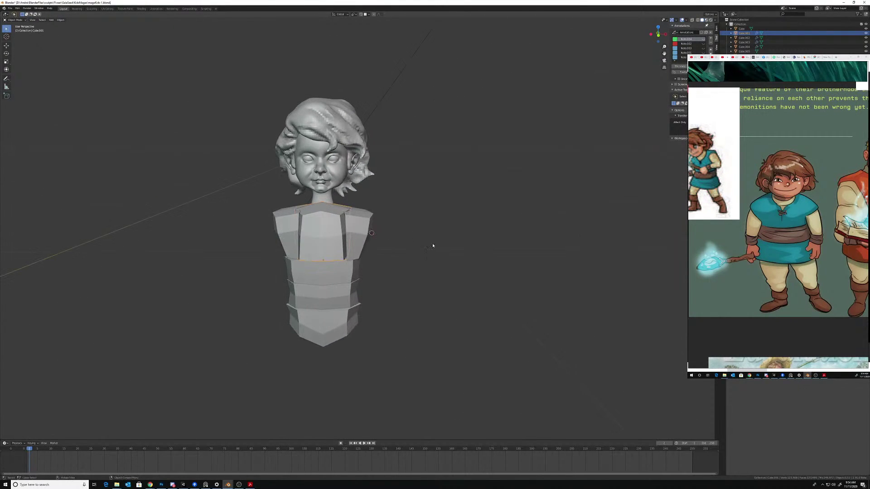
- Show the green segment outlines and the blue sketch annotation layers again
{"action": "left_click", "coordinate": [703, 39]}
{"action": "mouse_move", "coordinate": [415, 226]}
{"action": "middle_mouse_down"}
{"action": "mouse_move", "coordinate": [417, 207]}
{"action": "mouse_move", "coordinate": [458, 208]}
{"action": "middle_mouse_up"}
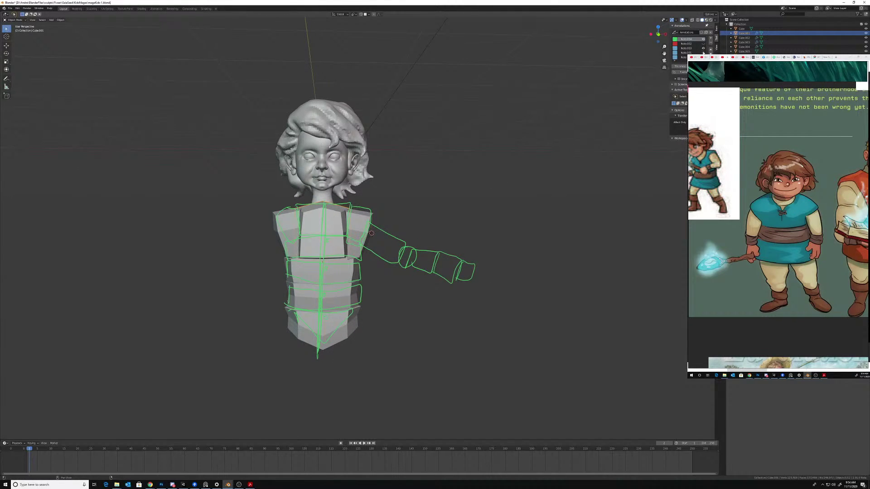
{"action": "left_click", "coordinate": [704, 53]}
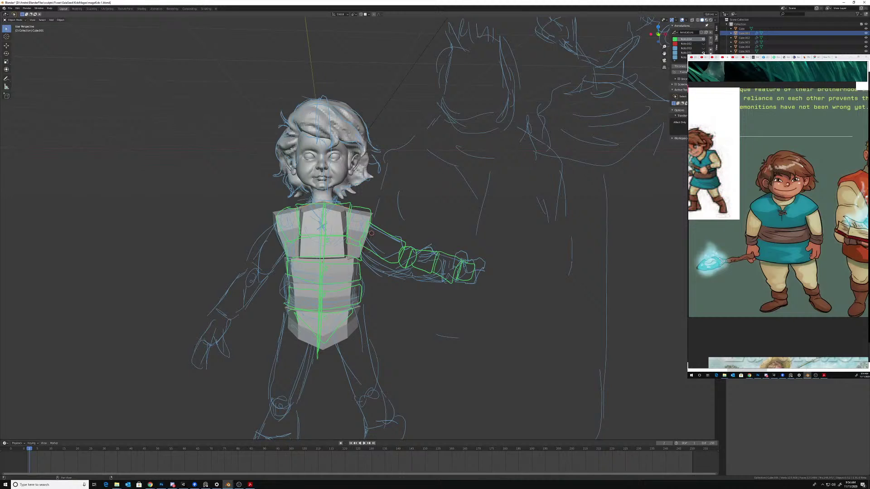
- Add a cylinder at the 3D cursor beside the shoulder and reduce its vertex count to a low-poly shape
{"action": "middle_click_drag", "start_coordinate": [358, 232], "coordinate": [391, 244]}
{"action": "key", "text": "shift+a"}
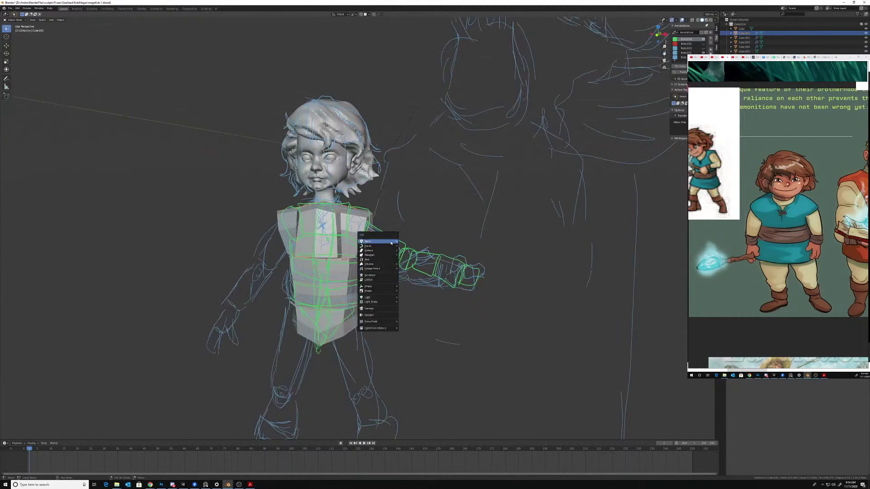
{"action": "mouse_move", "coordinate": [376, 249]}
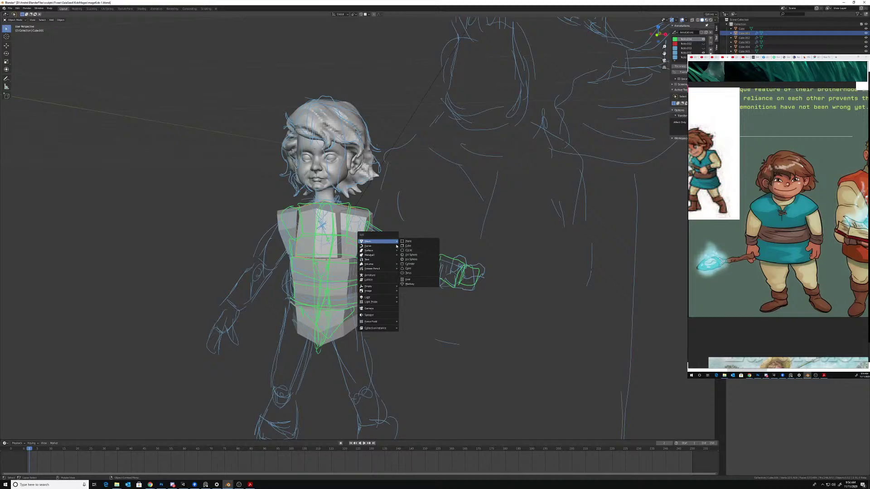
{"action": "left_click", "coordinate": [414, 264]}
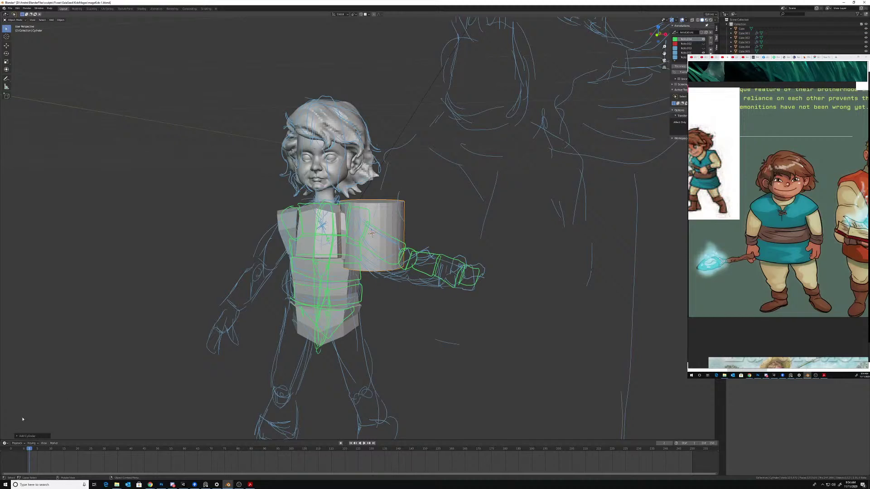
{"action": "left_click", "coordinate": [19, 437]}
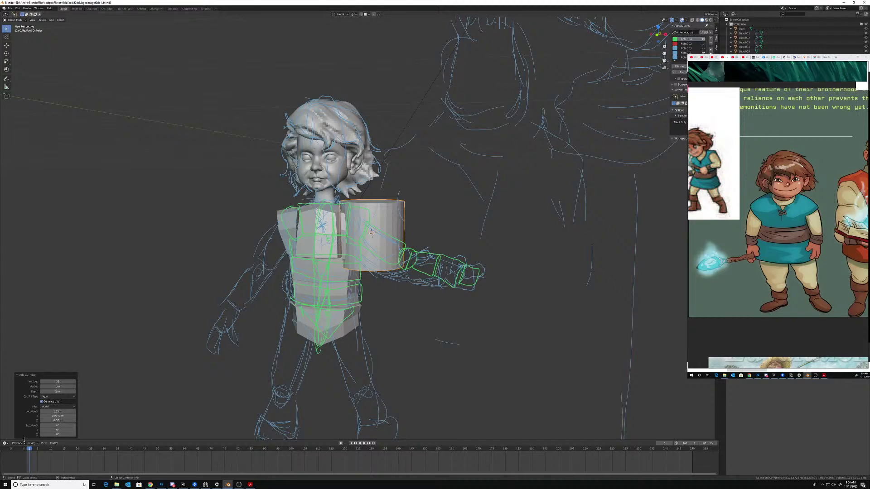
{"action": "mouse_move", "coordinate": [54, 383]}
{"action": "left_mouse_down"}
{"action": "mouse_move", "coordinate": [32, 383]}
{"action": "mouse_move", "coordinate": [58, 383]}
{"action": "left_mouse_up"}
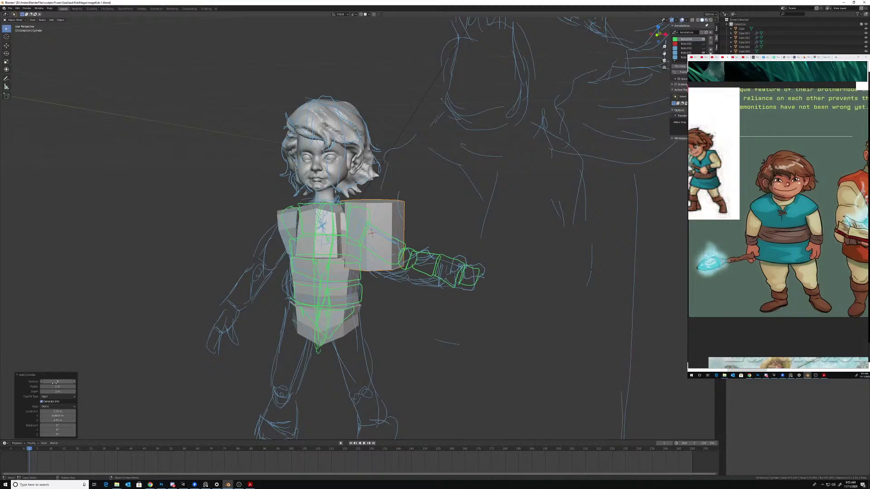
{"action": "scroll", "coordinate": [53, 384], "scroll_direction": "down", "scroll_amount": 2, "text": "ctrl"}
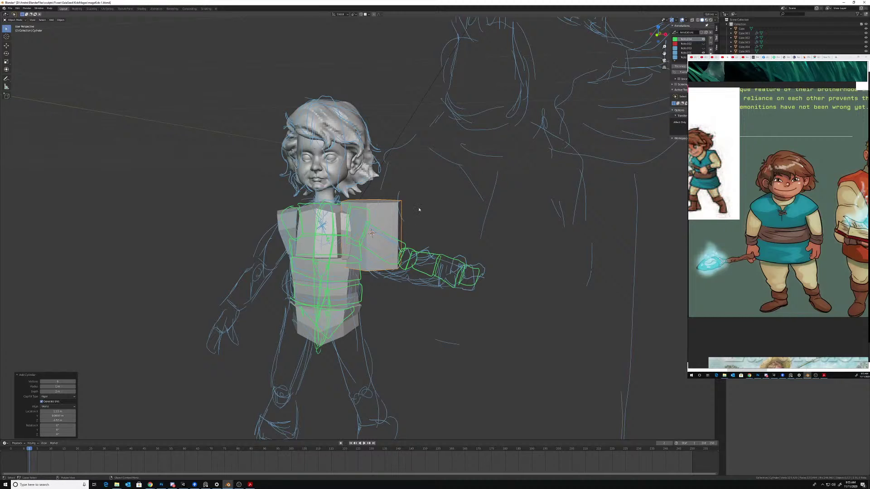
- Scale the new cylinder down to roughly half its size to suit the upper arm
{"action": "mouse_move", "coordinate": [419, 209]}
{"action": "middle_mouse_down"}
{"action": "mouse_move", "coordinate": [412, 237]}
{"action": "mouse_move", "coordinate": [429, 185]}
{"action": "mouse_move", "coordinate": [385, 179]}
{"action": "mouse_move", "coordinate": [444, 212]}
{"action": "mouse_move", "coordinate": [424, 170]}
{"action": "mouse_move", "coordinate": [438, 198]}
{"action": "middle_mouse_up"}
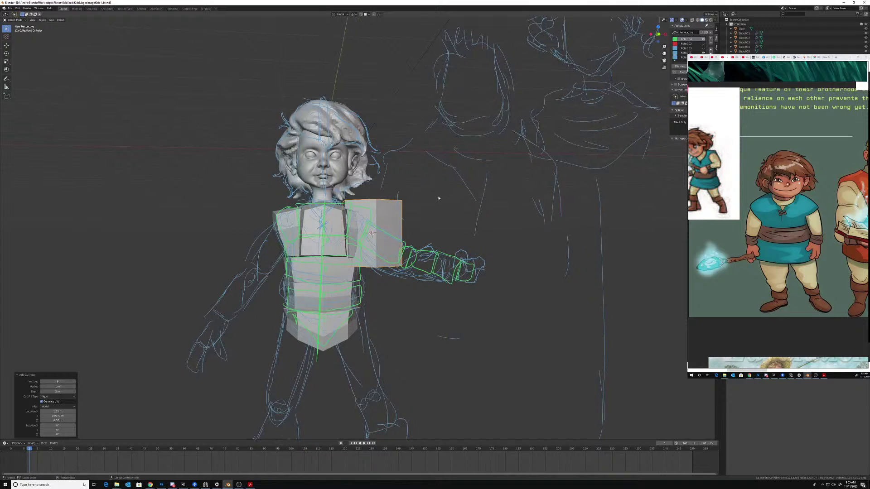
{"action": "key", "text": "s"}
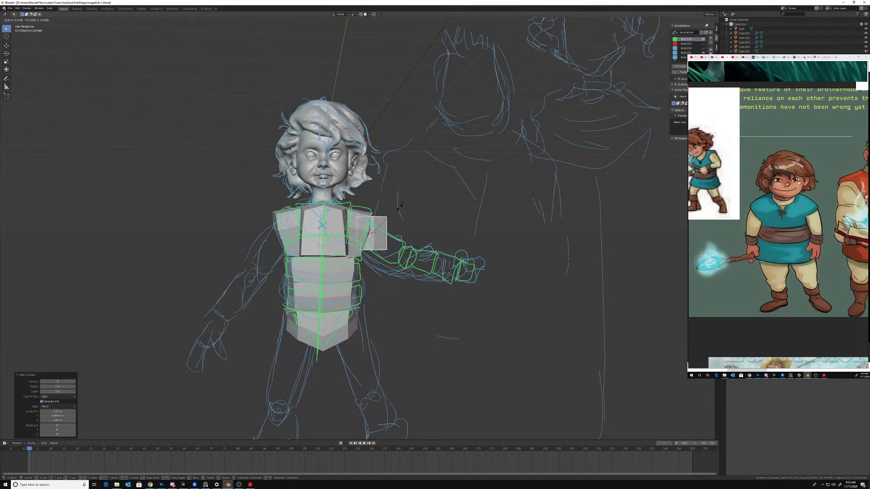
{"action": "left_click", "coordinate": [406, 222]}
{"action": "scroll", "coordinate": [407, 222], "scroll_direction": "down", "scroll_amount": 6}
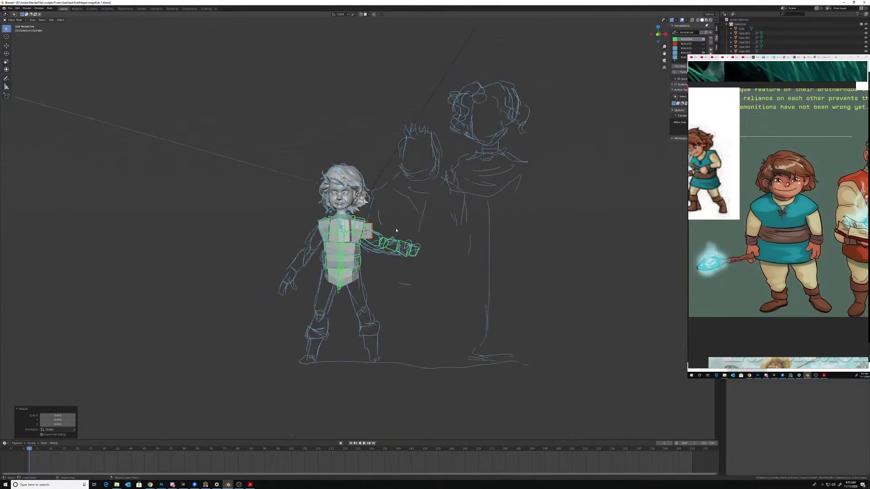
{"action": "scroll", "coordinate": [398, 226], "scroll_direction": "up", "scroll_amount": 5}
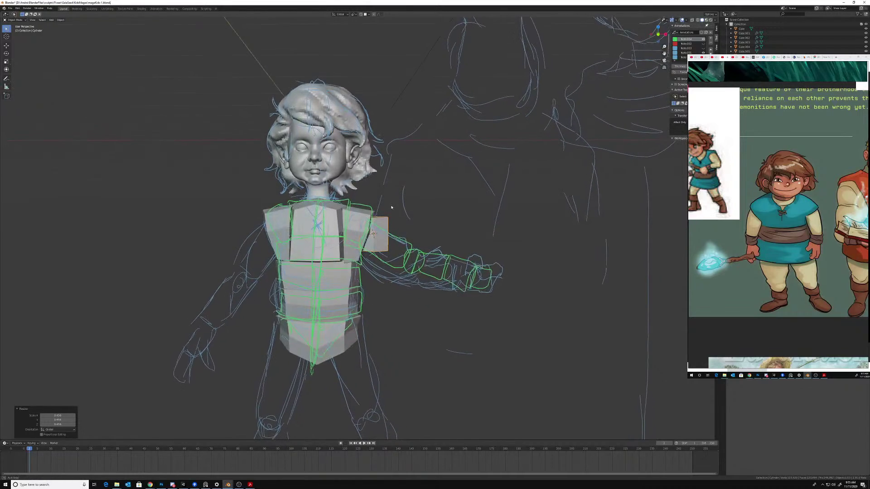
{"action": "middle_click_drag", "start_coordinate": [393, 209], "coordinate": [394, 205]}
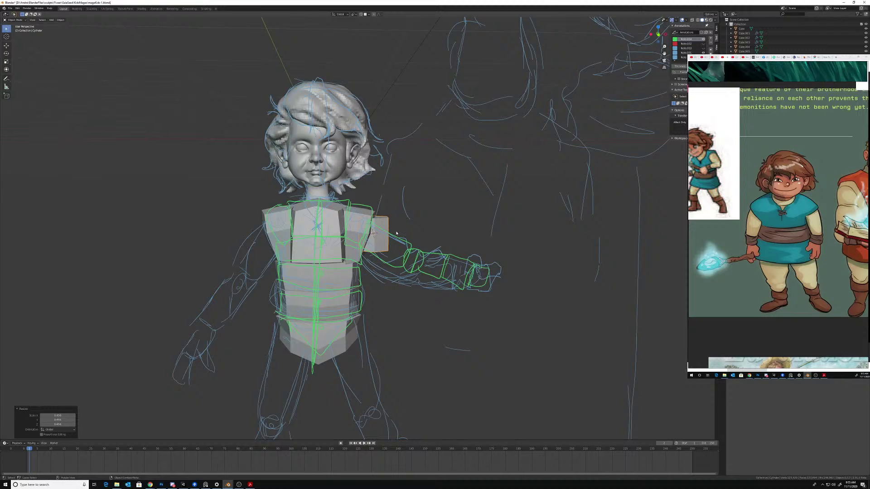
- Zoom out to the whole figure and hide the viewport overlays
{"action": "scroll", "coordinate": [453, 193], "scroll_direction": "down", "scroll_amount": 10}
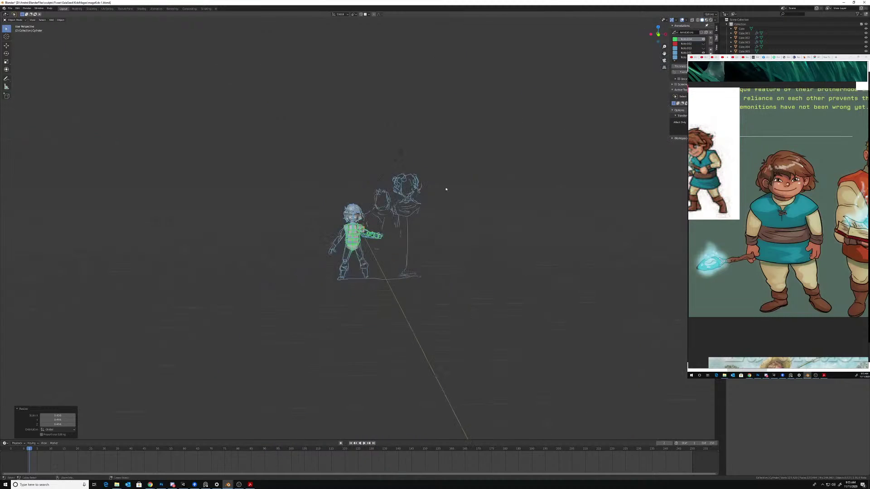
{"action": "middle_click_drag", "start_coordinate": [408, 238], "coordinate": [523, 60]}
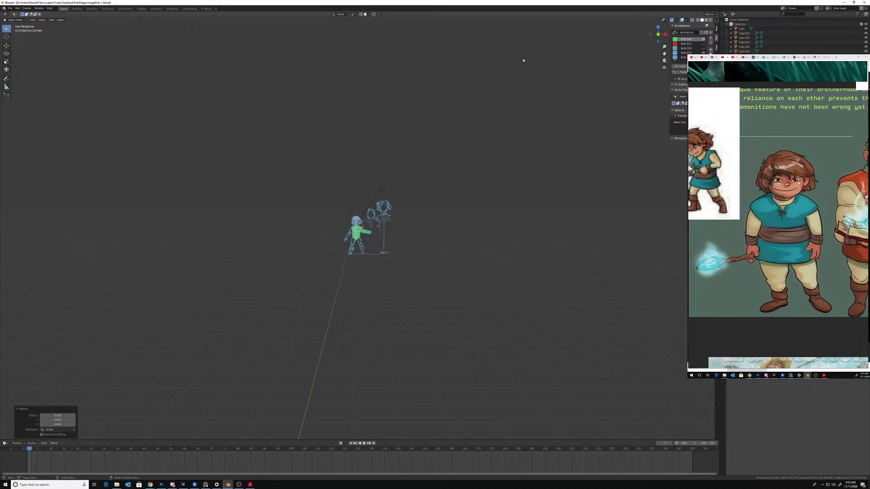
{"action": "left_click", "coordinate": [682, 20]}
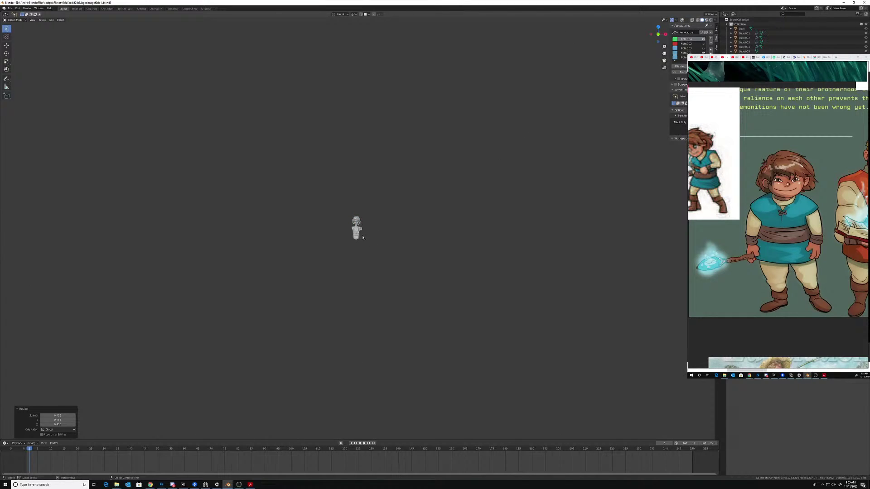
- Frame the torso and shoulder cylinder up close and show the viewport overlays again
{"action": "key", "text": "KP_Decimal"}
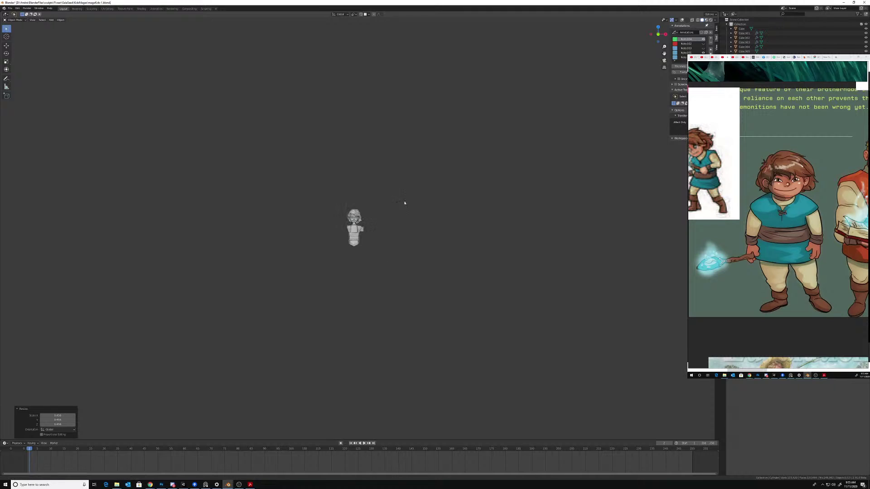
{"action": "key", "text": "alt+a"}
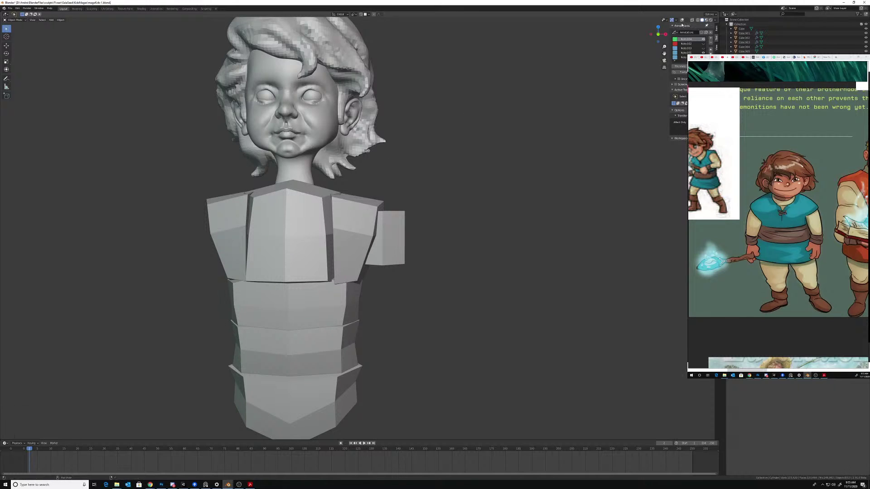
{"action": "left_click", "coordinate": [682, 19]}
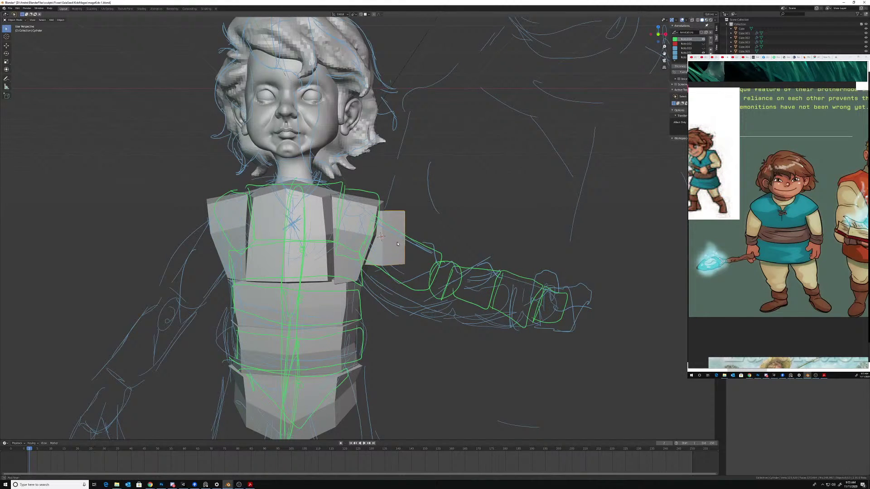
- Rotate the cylinder to the slope of the sketched upper arm and move it onto the arm outline
{"action": "middle_click_drag", "start_coordinate": [379, 257], "coordinate": [390, 247]}
{"action": "key", "text": "r"}
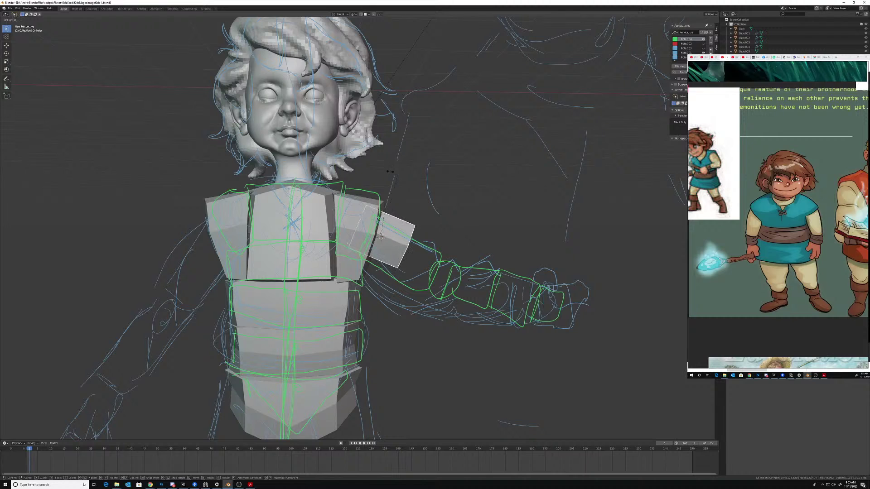
{"action": "left_click", "coordinate": [390, 172]}
{"action": "key", "text": "g"}
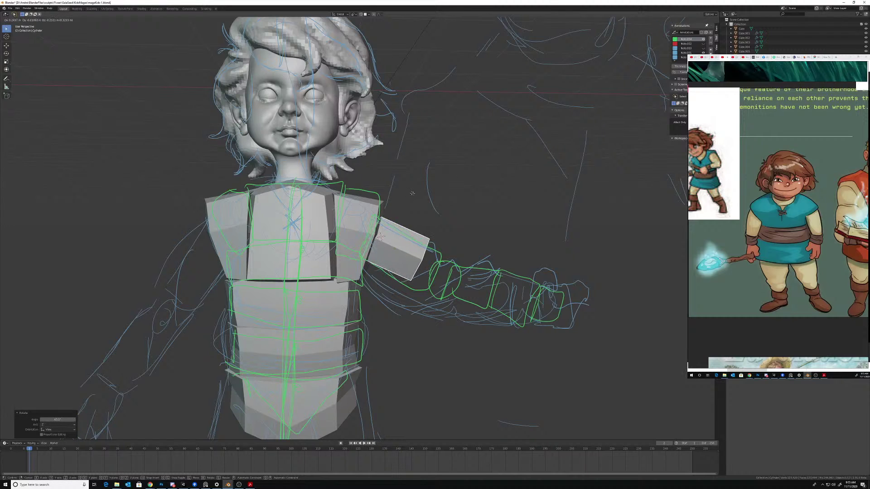
{"action": "left_click", "coordinate": [412, 195]}
{"action": "middle_click_drag", "start_coordinate": [412, 195], "coordinate": [423, 212]}
{"action": "key", "text": "g"}
{"action": "left_click", "coordinate": [430, 219]}
- In Edit Mode, move the cylinder's two end faces outward so it spans from the shoulder to the elbow outline
{"action": "key", "text": "ctrl+Tab"}
{"action": "left_click", "coordinate": [460, 217]}
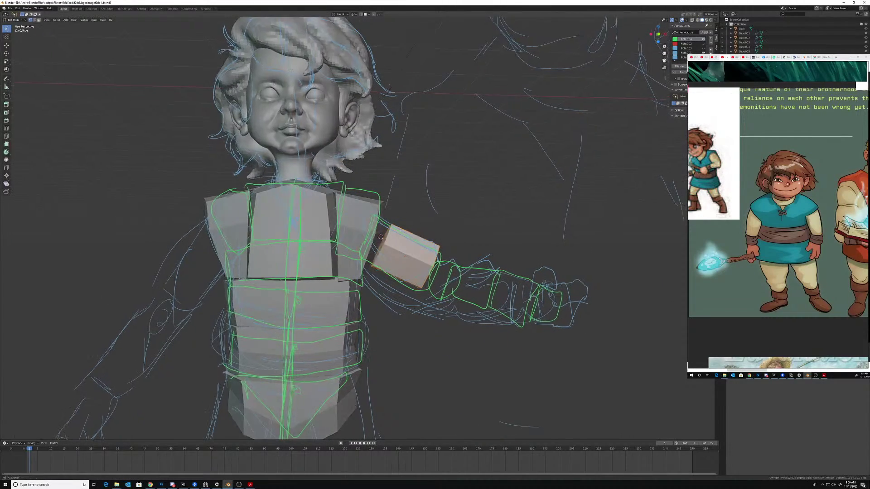
{"action": "mouse_move", "coordinate": [399, 186]}
{"action": "left_mouse_down"}
{"action": "mouse_move", "coordinate": [408, 256]}
{"action": "mouse_move", "coordinate": [419, 217]}
{"action": "left_mouse_up"}
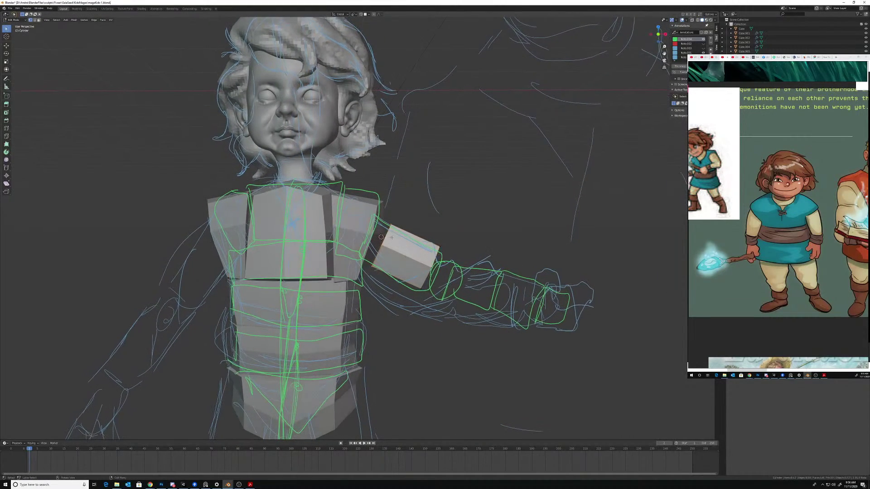
{"action": "middle_click_drag", "start_coordinate": [399, 237], "coordinate": [397, 236]}
{"action": "key", "text": "g"}
{"action": "left_click", "coordinate": [387, 230]}
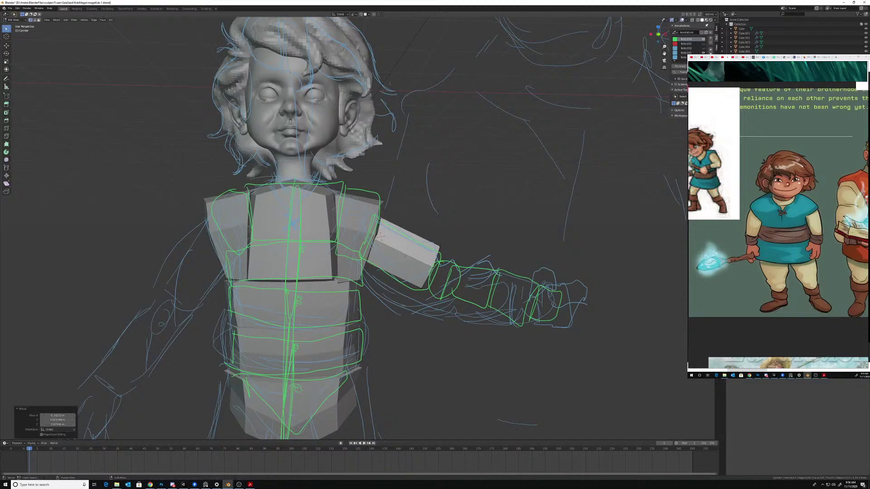
{"action": "left_click_drag", "start_coordinate": [420, 297], "coordinate": [456, 255]}
{"action": "key", "text": "g"}
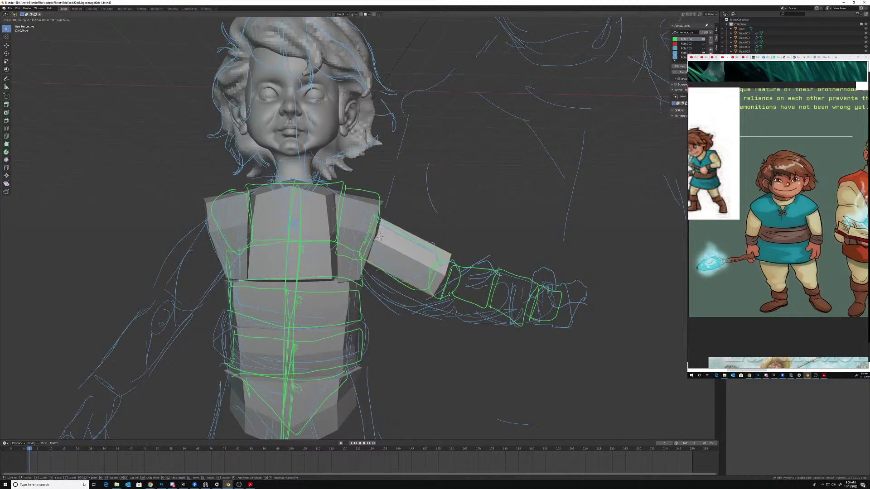
{"action": "left_click", "coordinate": [433, 283]}
- Add a loop cut around the middle of the upper arm block and scale it down slightly
{"action": "key", "text": "ctrl+r"}
{"action": "left_click", "coordinate": [408, 253]}
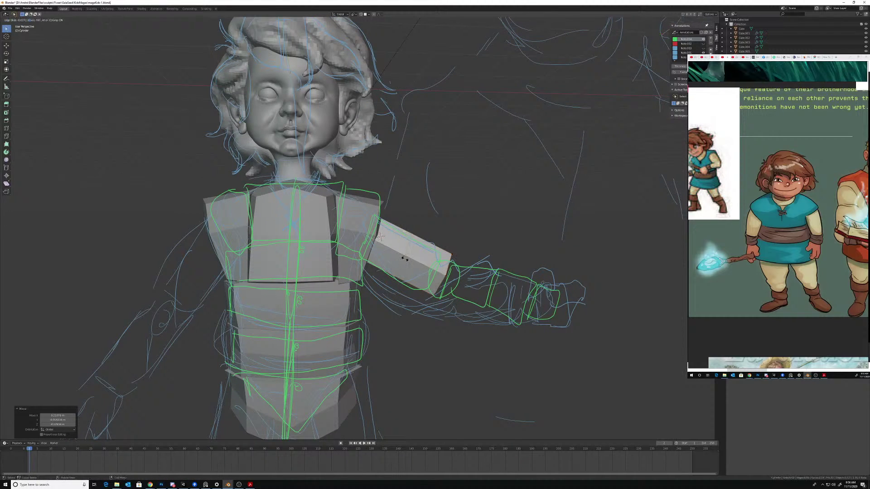
{"action": "left_click", "coordinate": [405, 256]}
{"action": "middle_click_drag", "start_coordinate": [405, 257], "coordinate": [410, 258]}
{"action": "key", "text": "s"}
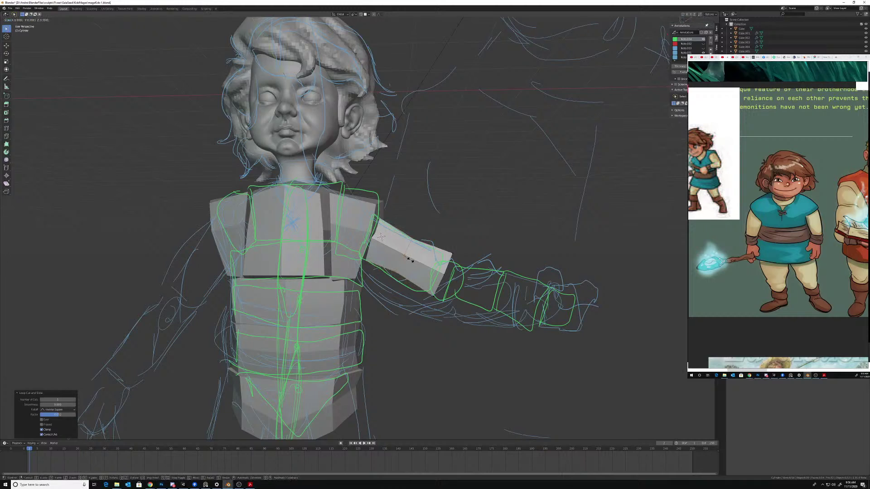
{"action": "left_click", "coordinate": [412, 260]}
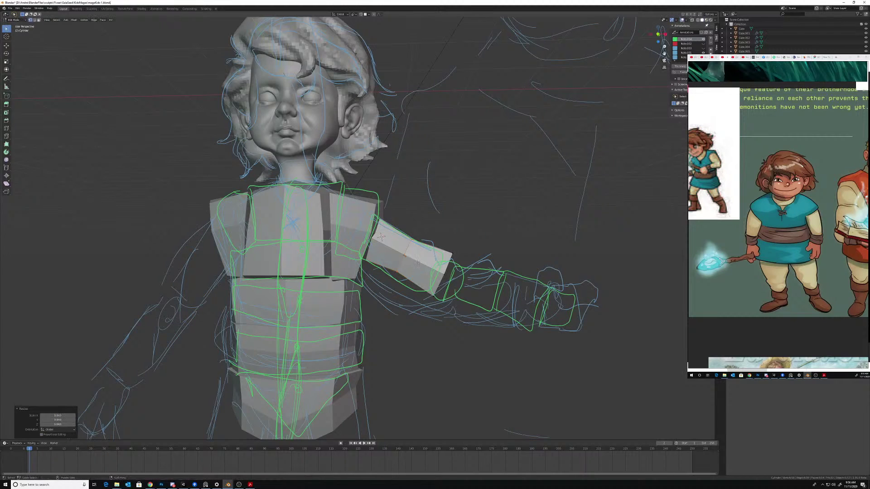
- Bevel the middle edge loop into a wider band and sketch a small curved grid annotation above the arm
{"action": "key", "text": "ctrl+b"}
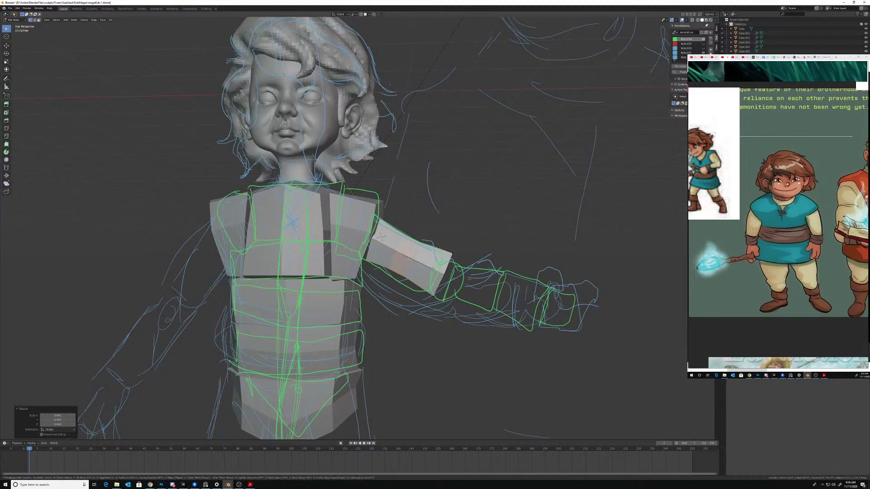
{"action": "left_click", "coordinate": [434, 271]}
{"action": "mouse_move", "coordinate": [434, 271]}
{"action": "middle_mouse_down"}
{"action": "mouse_move", "coordinate": [421, 268]}
{"action": "mouse_move", "coordinate": [431, 258]}
{"action": "middle_mouse_up"}
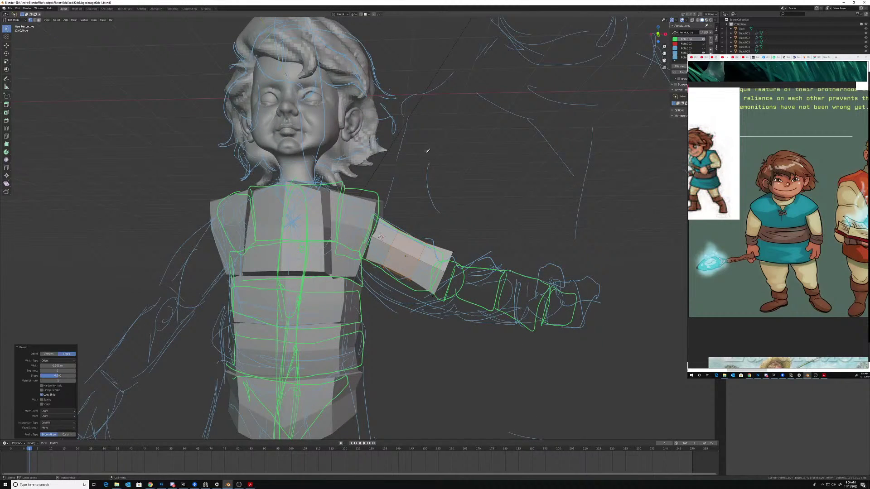
{"action": "left_click_drag", "start_coordinate": [463, 172], "coordinate": [486, 172]}
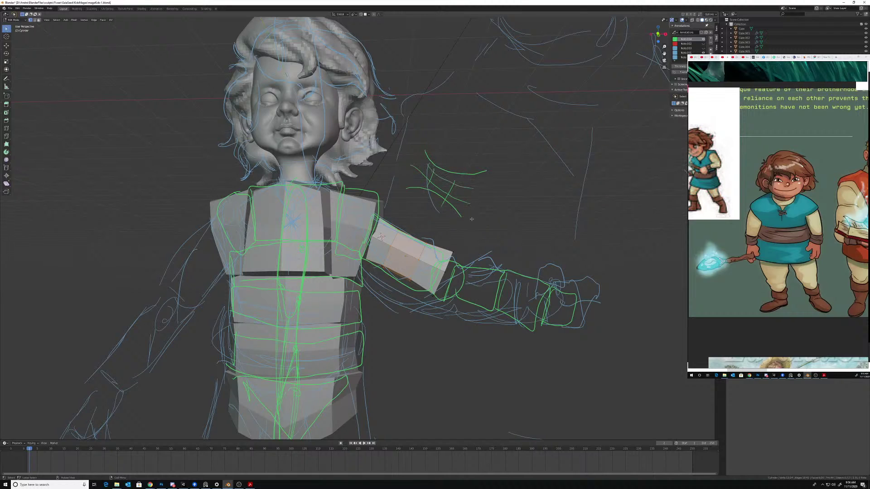
- Seen from above, move the vertices at the block's elbow end so the upper arm bends slightly forward
{"action": "middle_click_drag", "start_coordinate": [439, 255], "coordinate": [401, 289]}
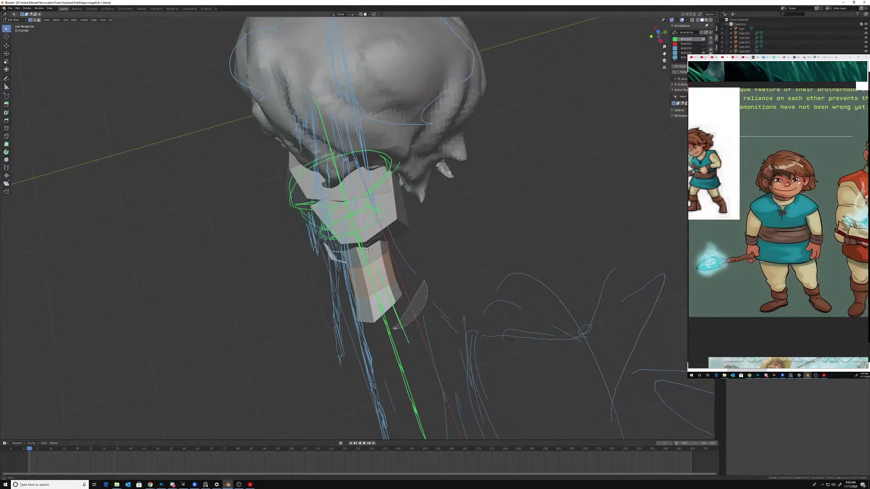
{"action": "key", "text": "g"}
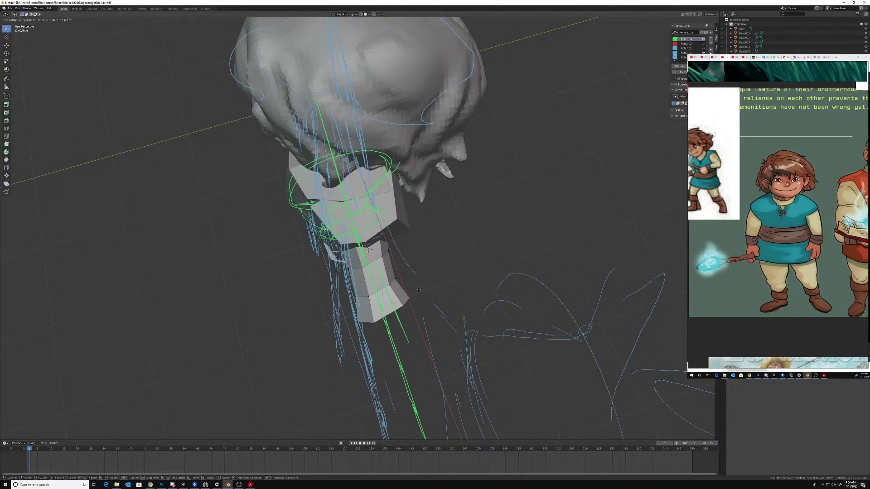
{"action": "left_click", "coordinate": [417, 288]}
{"action": "left_click_drag", "start_coordinate": [355, 336], "coordinate": [381, 321]}
{"action": "key", "text": "g"}
{"action": "left_click", "coordinate": [374, 320]}
{"action": "key", "text": "g"}
{"action": "left_click", "coordinate": [388, 316]}
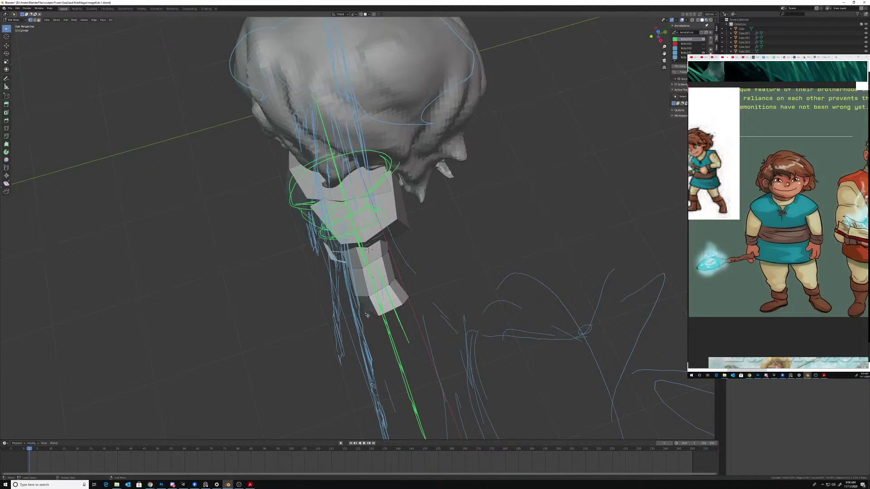
{"action": "middle_click_drag", "start_coordinate": [387, 316], "coordinate": [408, 256]}
{"action": "key", "text": "g"}
{"action": "left_click", "coordinate": [415, 290]}
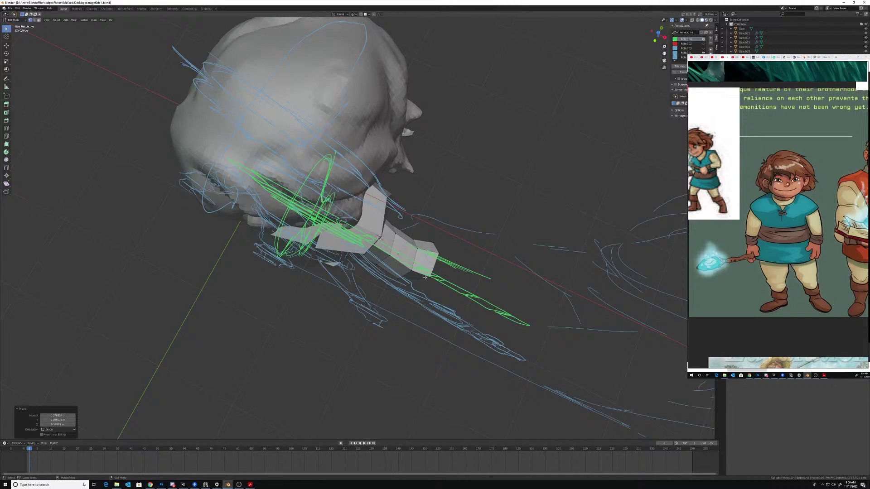
- Sketch a curved guide beyond the elbow end of the arm block and erase the strokes around the forearm
{"action": "left_click", "coordinate": [428, 255]}
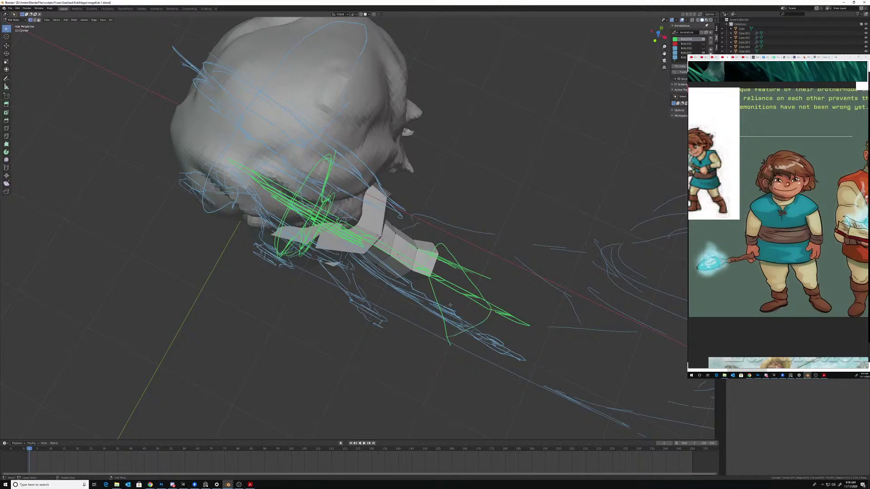
{"action": "middle_click_drag", "start_coordinate": [450, 305], "coordinate": [460, 193]}
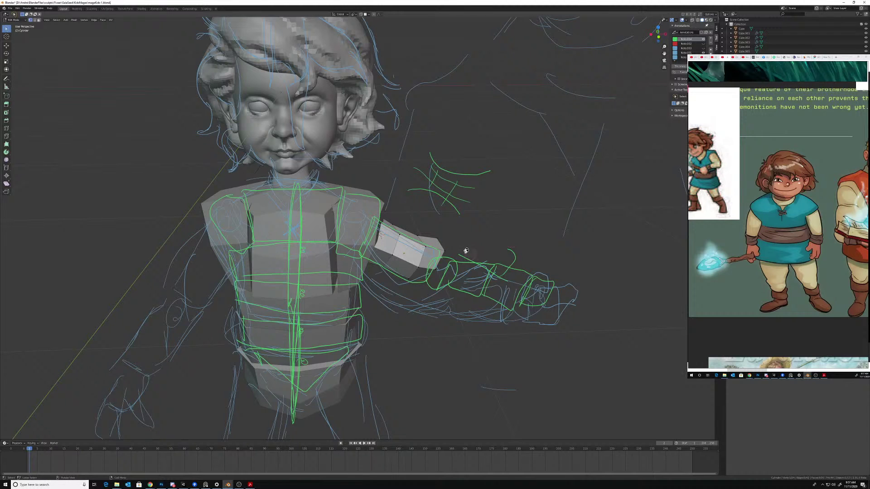
{"action": "mouse_move", "coordinate": [467, 251]}
{"action": "right_mouse_down"}
{"action": "mouse_move", "coordinate": [513, 263]}
{"action": "mouse_move", "coordinate": [494, 273]}
{"action": "right_mouse_up"}
- From behind, reposition a vertex at the shoulder end of the upper arm block
{"action": "middle_click_drag", "start_coordinate": [505, 293], "coordinate": [331, 254]}
{"action": "left_click", "coordinate": [316, 237]}
{"action": "key", "text": "g"}
{"action": "left_click", "coordinate": [330, 250]}
- Return to Object Mode and move the upper arm block snugly against the shoulder, adjusting from back and front
{"action": "right_click", "coordinate": [303, 258]}
{"action": "mouse_move", "coordinate": [302, 257]}
{"action": "left_click", "coordinate": [346, 268]}
{"action": "key", "text": "g"}
{"action": "left_click", "coordinate": [387, 266]}
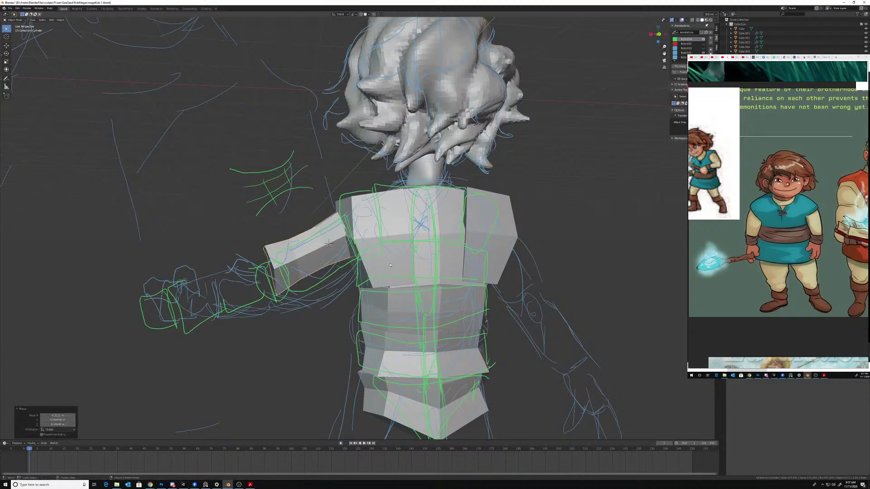
{"action": "middle_click_drag", "start_coordinate": [386, 267], "coordinate": [442, 239]}
{"action": "key", "text": "g"}
{"action": "left_click", "coordinate": [452, 255]}
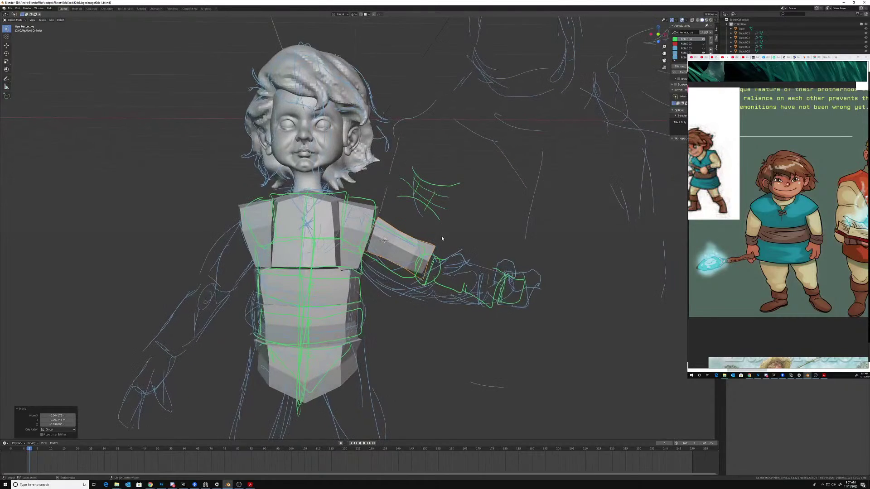
- Make a linked duplicate of the upper arm block above the arm and flip it along the X axis
{"action": "key", "text": "alt+d"}
{"action": "left_click", "coordinate": [477, 224]}
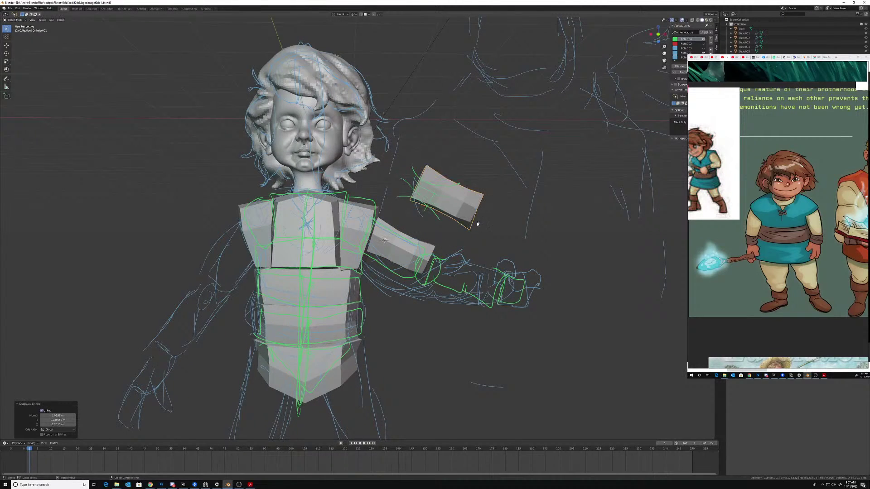
{"action": "type", "text": "sx"}
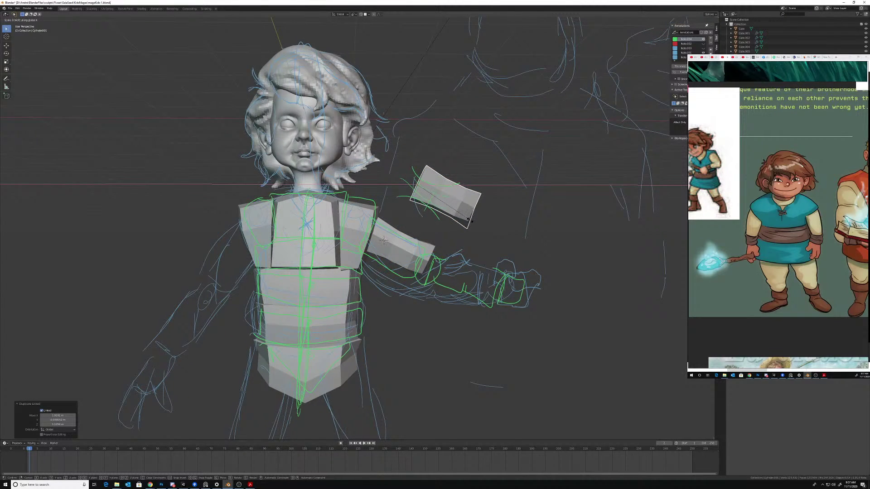
{"action": "type", "text": "1"}
{"action": "key", "text": "Return"}
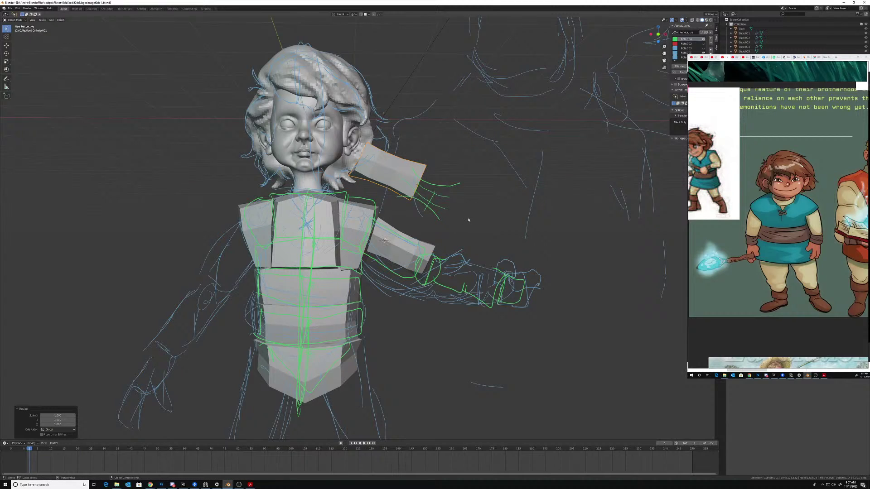
- Move the flipped copy to the opposite shoulder and rotate it to slope downward along the sketched arm
{"action": "key", "text": "g"}
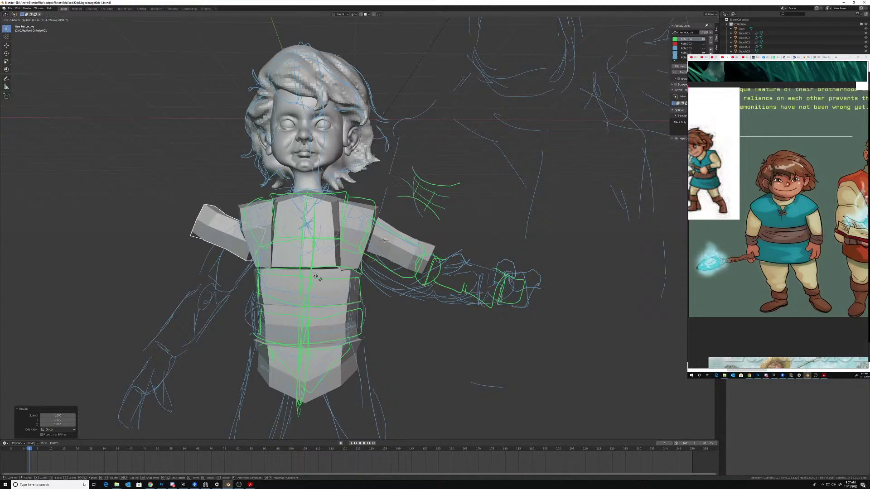
{"action": "left_click", "coordinate": [317, 289]}
{"action": "key", "text": "r"}
{"action": "left_click", "coordinate": [302, 230]}
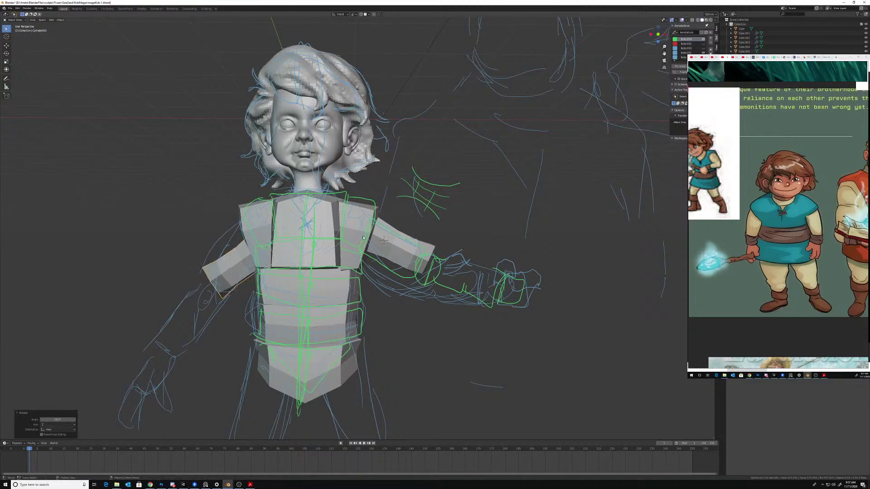
{"action": "key", "text": "g"}
{"action": "left_click", "coordinate": [345, 228]}
- Refine the flipped upper arm's position and rotation so it hangs more steeply from the shoulder toward the sketched elbow
{"action": "middle_click_drag", "start_coordinate": [346, 228], "coordinate": [375, 248]}
{"action": "key", "text": "g"}
{"action": "left_click", "coordinate": [372, 239]}
{"action": "key", "text": "g"}
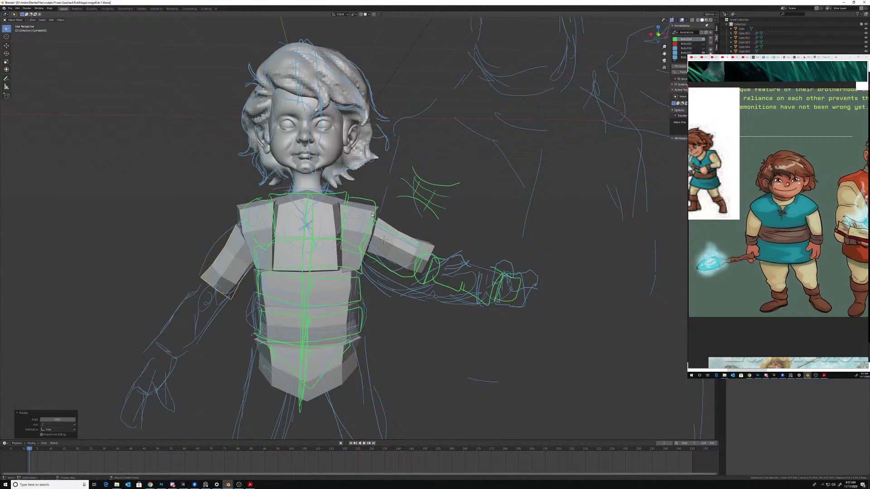
{"action": "left_click", "coordinate": [373, 215]}
{"action": "left_click", "coordinate": [370, 207]}
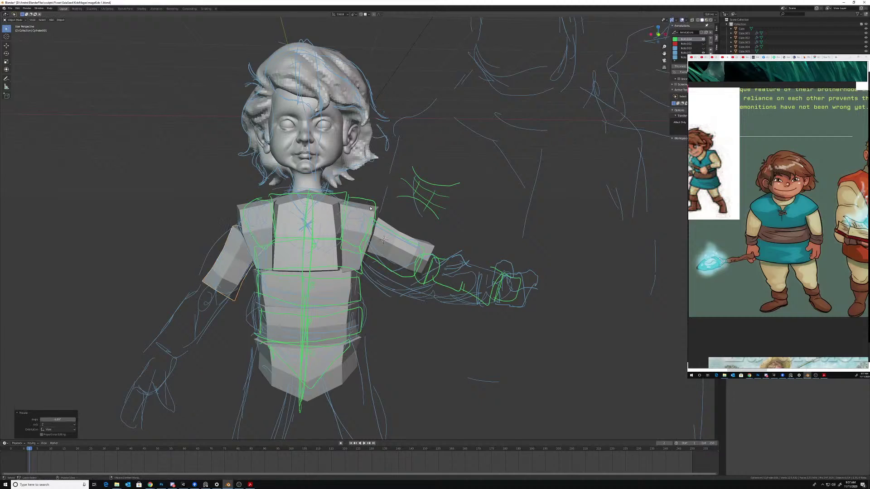
{"action": "left_click", "coordinate": [376, 209]}
{"action": "middle_click_drag", "start_coordinate": [376, 209], "coordinate": [450, 253]}
- Duplicate the original upper arm block as an independent object and place the copy over the forearm outline
{"action": "left_click", "coordinate": [401, 252]}
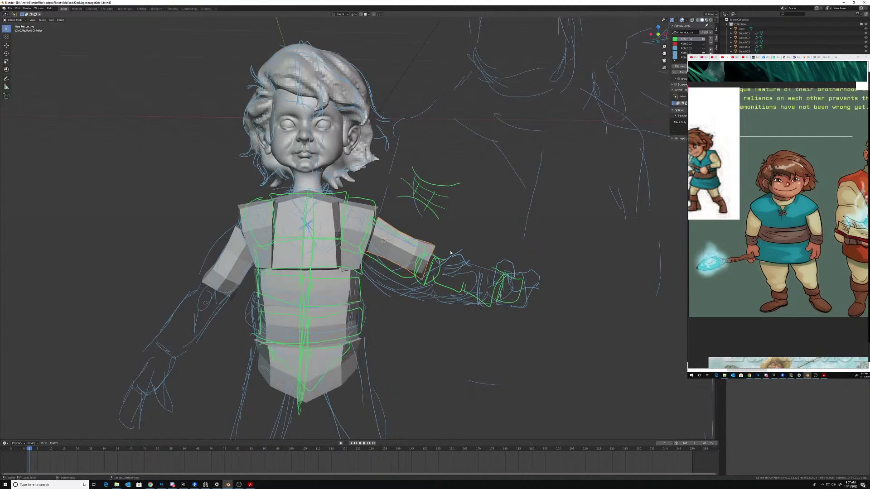
{"action": "scroll", "coordinate": [451, 253], "scroll_direction": "down", "scroll_amount": 3}
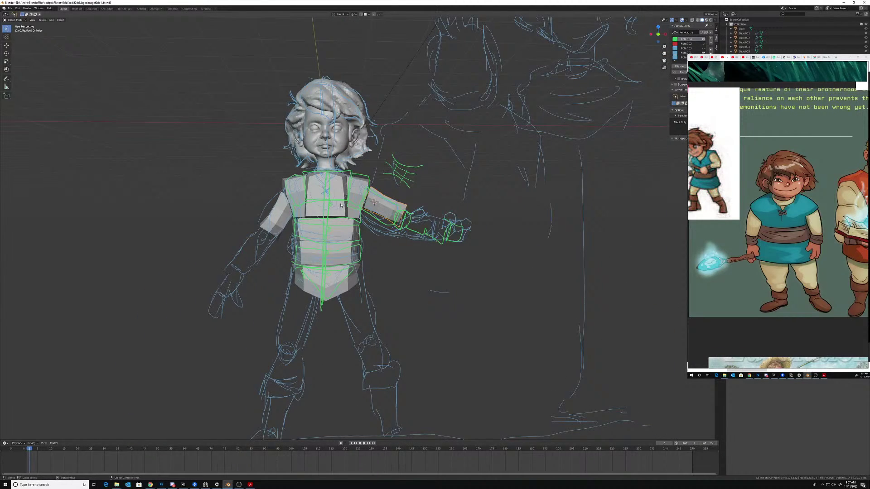
{"action": "mouse_move", "coordinate": [389, 247]}
{"action": "middle_mouse_down"}
{"action": "mouse_move", "coordinate": [377, 253]}
{"action": "mouse_move", "coordinate": [377, 234]}
{"action": "mouse_move", "coordinate": [399, 196]}
{"action": "mouse_move", "coordinate": [423, 186]}
{"action": "mouse_move", "coordinate": [435, 230]}
{"action": "mouse_move", "coordinate": [426, 224]}
{"action": "mouse_move", "coordinate": [435, 209]}
{"action": "middle_mouse_up"}
{"action": "key", "text": "shift+d"}
{"action": "left_click", "coordinate": [499, 235]}
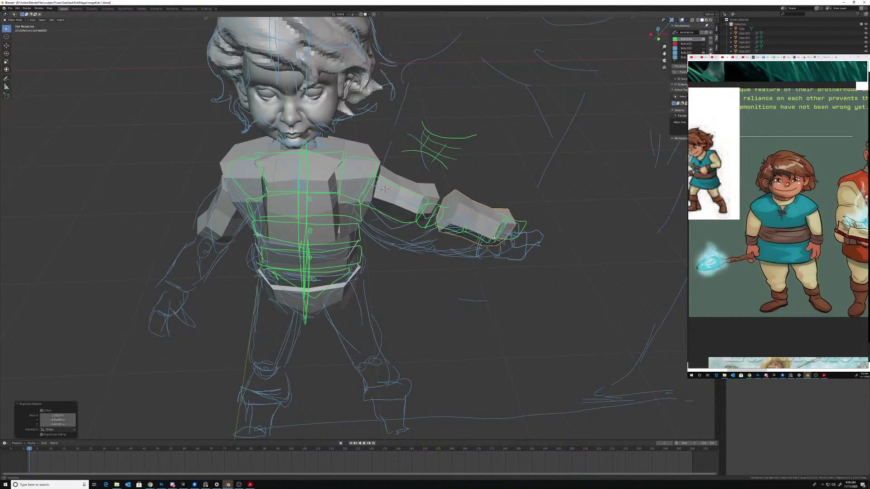
- Rotate the forearm block inward and move it to line up with the upper arm along the sketched forearm
{"action": "middle_click_drag", "start_coordinate": [499, 236], "coordinate": [437, 255]}
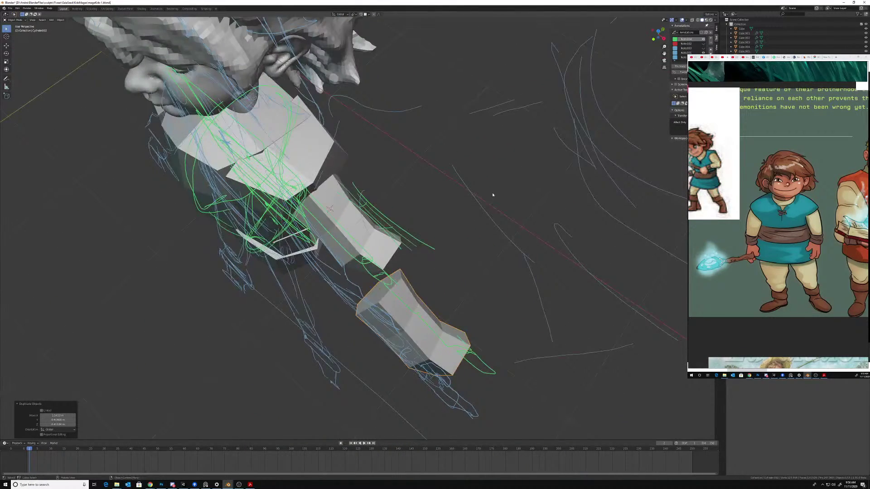
{"action": "key", "text": "r"}
{"action": "left_click", "coordinate": [482, 244]}
{"action": "key", "text": "r"}
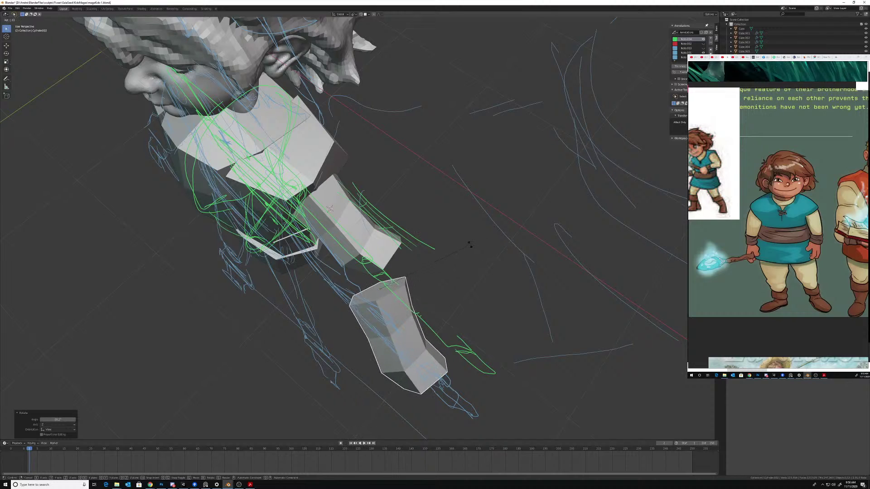
{"action": "left_click", "coordinate": [463, 248]}
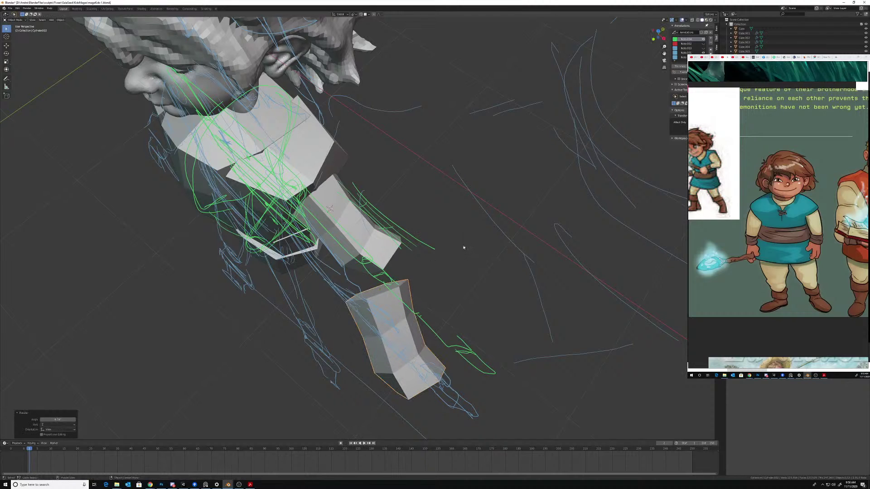
{"action": "key", "text": "g"}
{"action": "left_click", "coordinate": [461, 238]}
{"action": "mouse_move", "coordinate": [460, 238]}
{"action": "middle_mouse_down"}
{"action": "mouse_move", "coordinate": [486, 207]}
{"action": "mouse_move", "coordinate": [458, 253]}
{"action": "mouse_move", "coordinate": [458, 232]}
{"action": "mouse_move", "coordinate": [488, 231]}
{"action": "mouse_move", "coordinate": [499, 219]}
{"action": "middle_mouse_up"}
{"action": "key", "text": "g"}
{"action": "left_click", "coordinate": [477, 225]}
- Edit the forearm block's mesh and scale and shift an edge loop toward its elbow end
{"action": "key", "text": "ctrl+Tab"}
{"action": "left_click", "coordinate": [482, 240]}
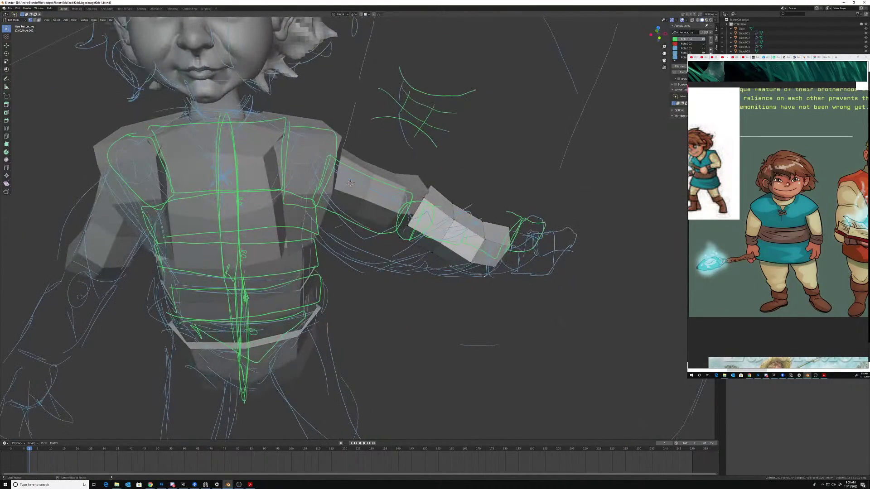
{"action": "left_click", "coordinate": [430, 203], "text": "alt"}
{"action": "key", "text": "s"}
{"action": "middle_click_drag", "start_coordinate": [439, 213], "coordinate": [449, 276]}
{"action": "left_click", "coordinate": [441, 205]}
{"action": "key", "text": "s"}
{"action": "left_click", "coordinate": [444, 210]}
{"action": "key", "text": "g"}
{"action": "left_click", "coordinate": [444, 209]}
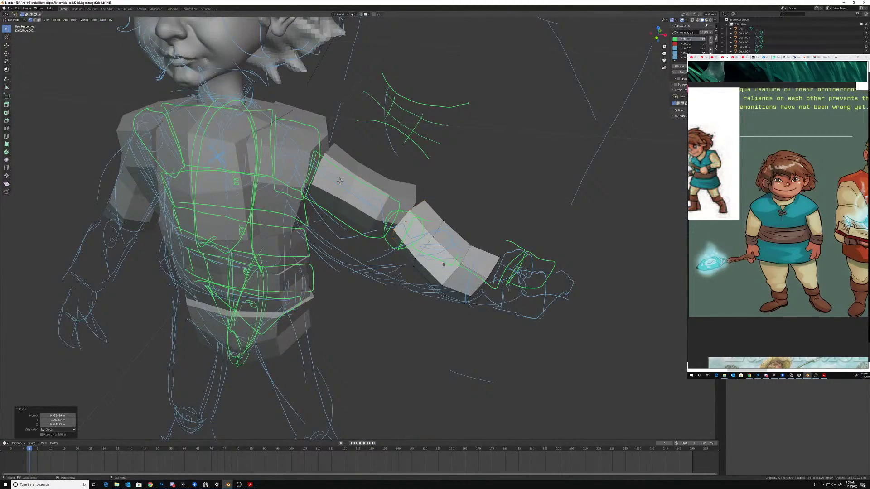
- Scale and reposition the selected vertices near the forearm's wrist half to reshape its bulge
{"action": "middle_click_drag", "start_coordinate": [340, 181], "coordinate": [330, 193]}
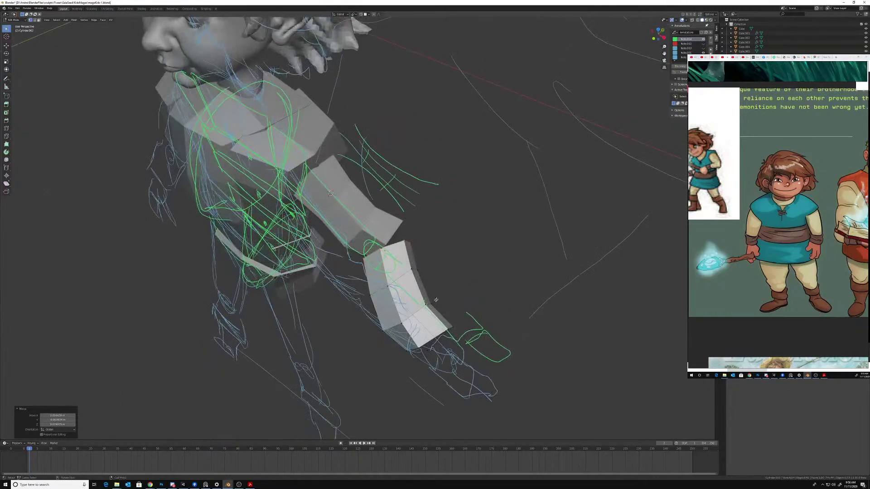
{"action": "key", "text": "s"}
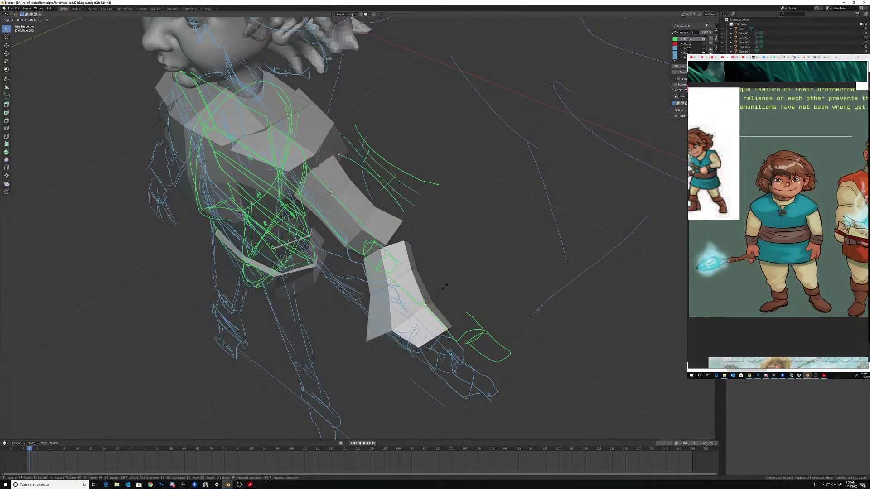
{"action": "left_click", "coordinate": [440, 289]}
{"action": "middle_click_drag", "start_coordinate": [440, 289], "coordinate": [468, 273]}
{"action": "key", "text": "g"}
{"action": "left_click", "coordinate": [426, 299]}
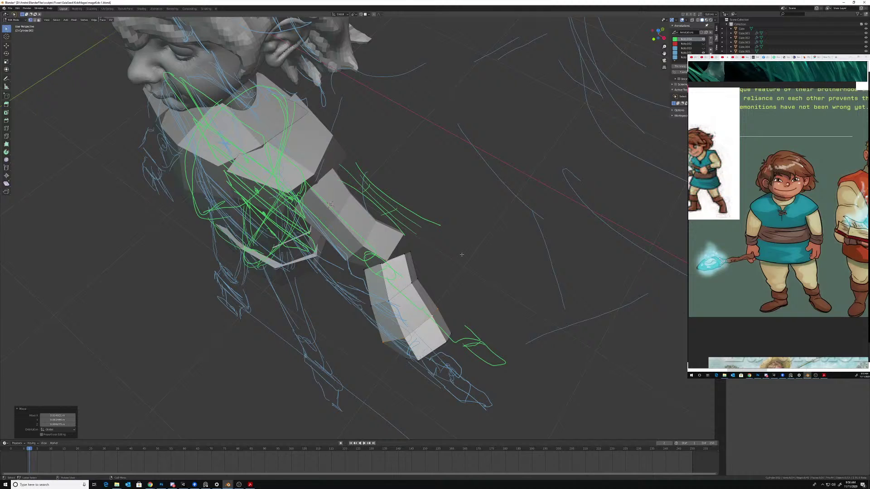
- Move the forearm's underside vertices near the wrist up to straighten that edge along the outline
{"action": "middle_click_drag", "start_coordinate": [556, 242], "coordinate": [557, 258]}
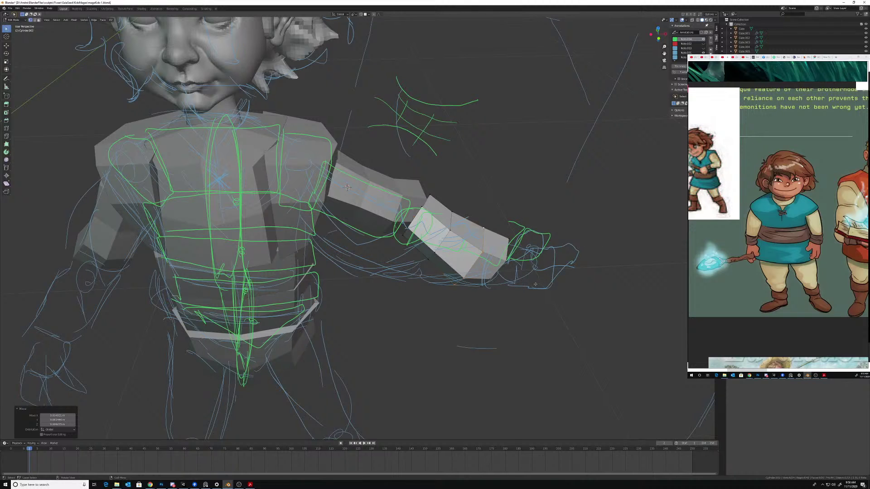
{"action": "middle_click_drag", "start_coordinate": [505, 248], "coordinate": [483, 262]}
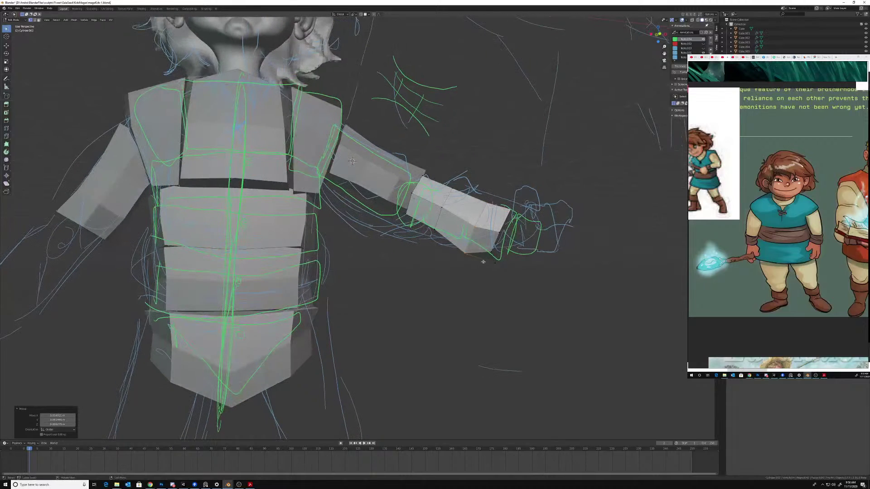
{"action": "key", "text": "g"}
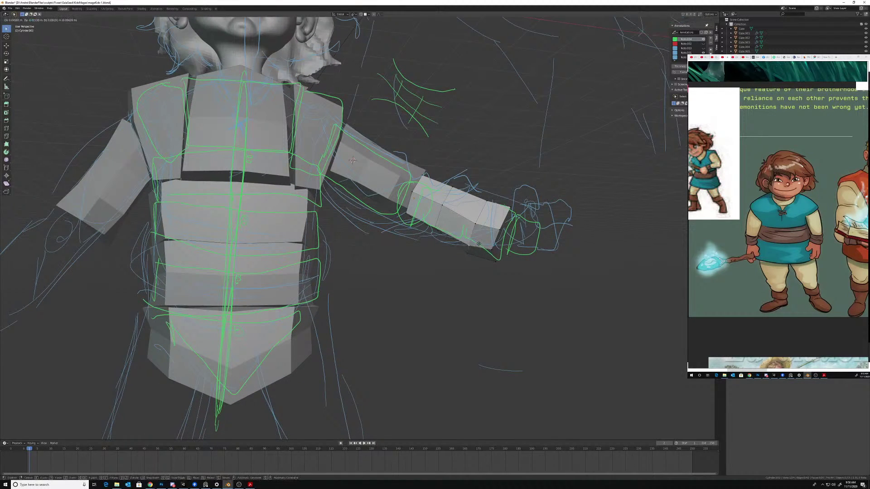
{"action": "left_click", "coordinate": [467, 251]}
{"action": "key", "text": "g"}
{"action": "left_click", "coordinate": [479, 252]}
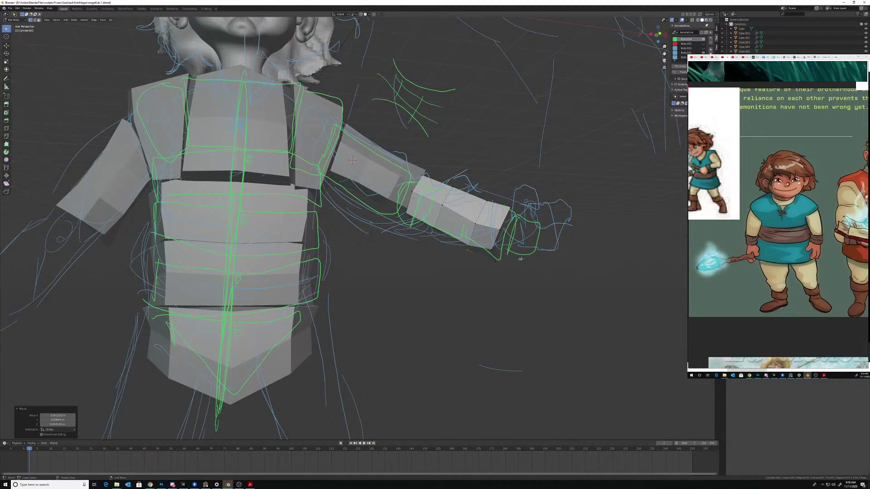
- Sketch a green annotation of a tapering arm segment with a banded, ragged end beside the outstretched arm
{"action": "mouse_move", "coordinate": [550, 179]}
{"action": "middle_mouse_down"}
{"action": "mouse_move", "coordinate": [573, 198]}
{"action": "mouse_move", "coordinate": [567, 231]}
{"action": "mouse_move", "coordinate": [524, 201]}
{"action": "middle_mouse_up"}
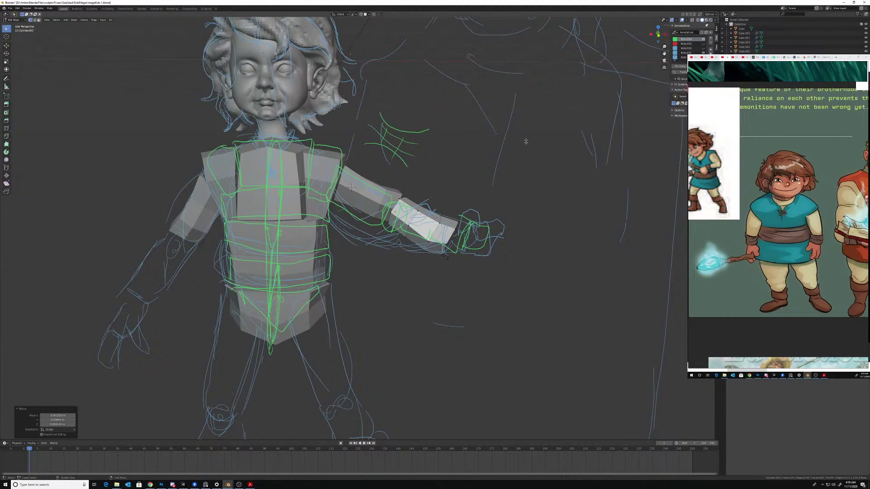
{"action": "left_click_drag", "start_coordinate": [541, 163], "coordinate": [547, 160]}
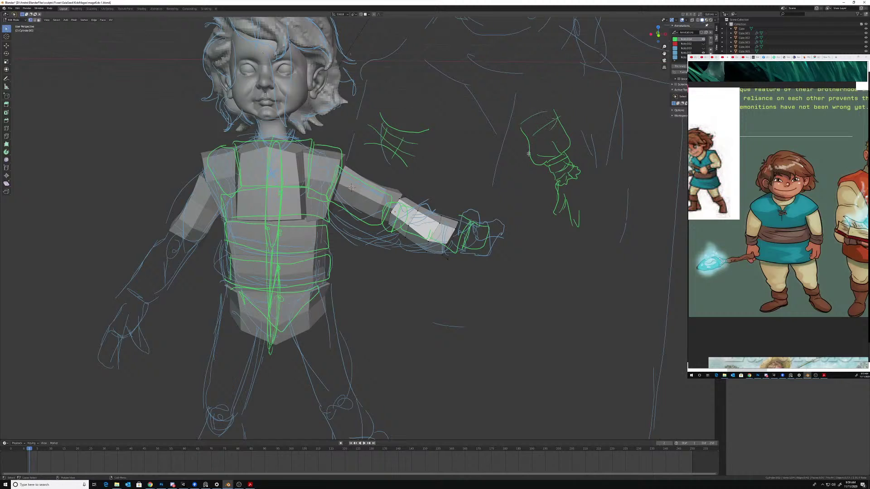
- Move the upper vertices at the forearm's wrist end to refine its top edge
{"action": "middle_click_drag", "start_coordinate": [442, 226], "coordinate": [448, 215]}
{"action": "key", "text": "g"}
{"action": "left_click", "coordinate": [452, 205]}
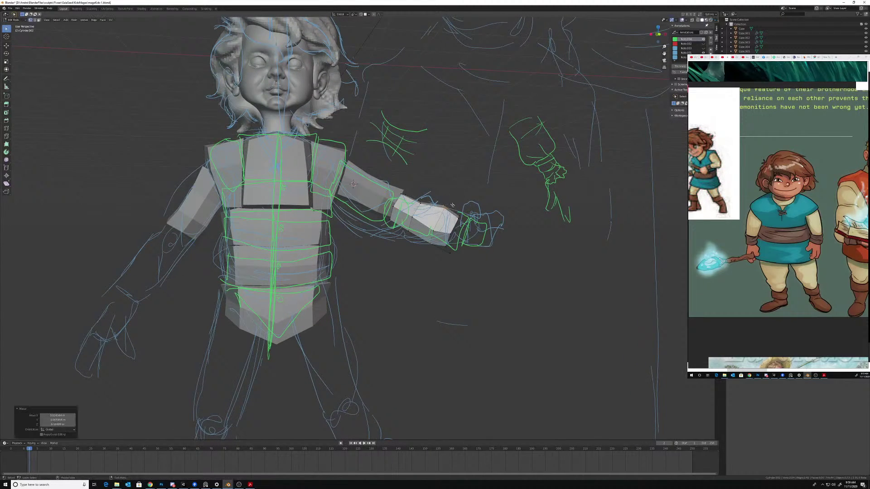
{"action": "left_click_drag", "start_coordinate": [457, 218], "coordinate": [461, 212]}
{"action": "key", "text": "g"}
{"action": "left_click", "coordinate": [454, 220]}
- Move the lower wrist vertices of the forearm inward to narrow its end
{"action": "left_click_drag", "start_coordinate": [451, 258], "coordinate": [454, 252]}
{"action": "key", "text": "g"}
{"action": "left_click", "coordinate": [452, 249]}
{"action": "left_click", "coordinate": [447, 246]}
{"action": "key", "text": "g"}
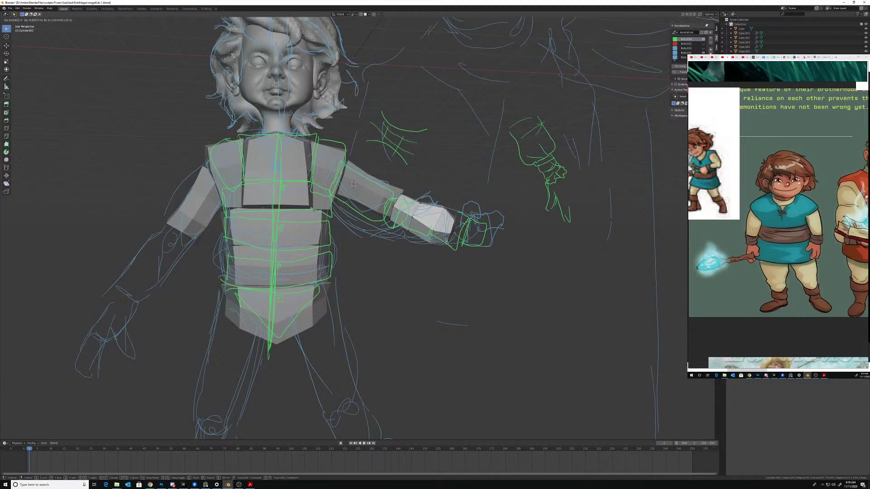
{"action": "left_click", "coordinate": [446, 239]}
- Shift the forearm's elbow-end vertices toward the upper arm, judging their depth from above
{"action": "middle_click_drag", "start_coordinate": [447, 241], "coordinate": [402, 247]}
{"action": "key", "text": "g"}
{"action": "left_click", "coordinate": [432, 244]}
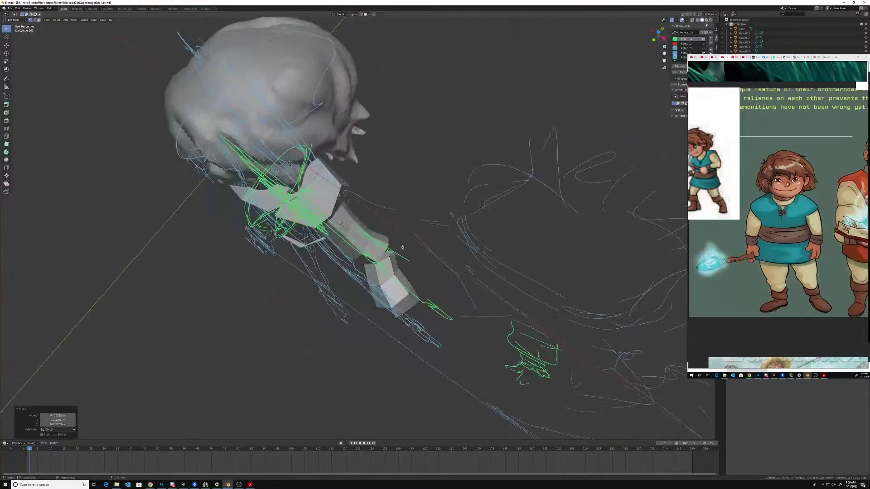
{"action": "key", "text": "g"}
{"action": "left_click_drag", "start_coordinate": [396, 246], "coordinate": [406, 267]}
{"action": "left_click", "coordinate": [394, 246]}
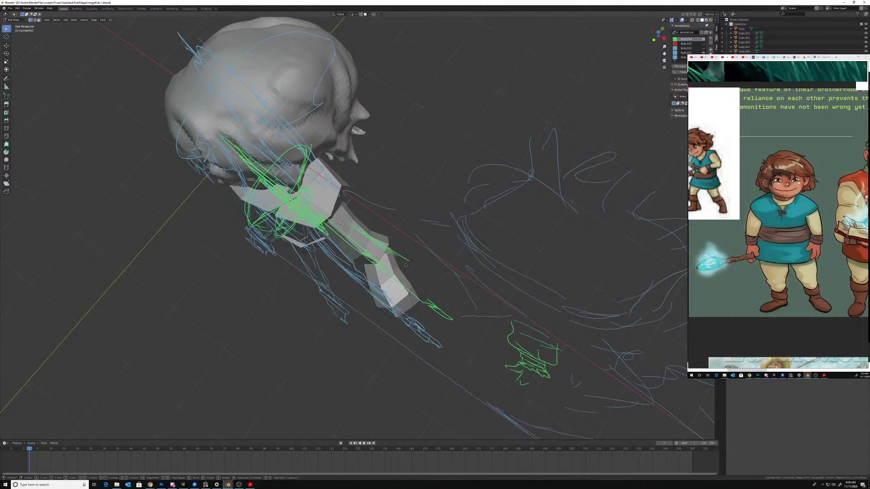
{"action": "key", "text": "g"}
{"action": "left_click", "coordinate": [409, 262]}
- Reposition the back-side vertices at the forearm's elbow end against the upper arm
{"action": "middle_click_drag", "start_coordinate": [416, 284], "coordinate": [302, 206]}
{"action": "middle_click_drag", "start_coordinate": [366, 179], "coordinate": [358, 172]}
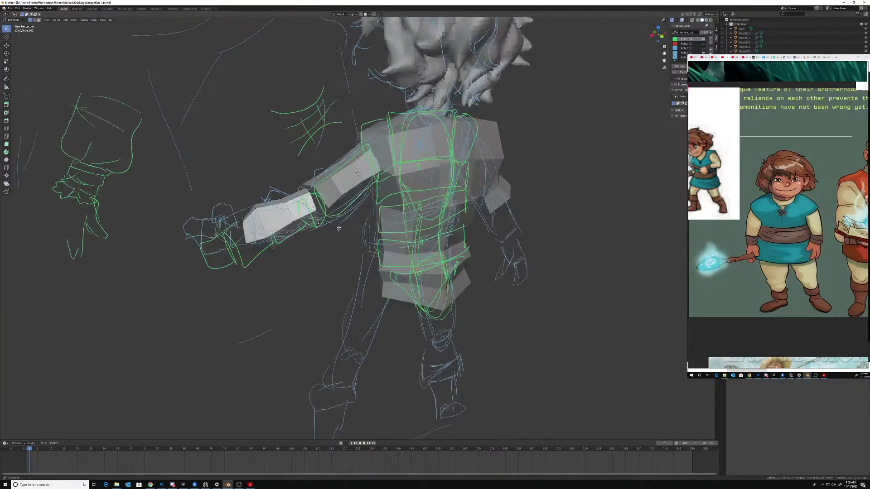
{"action": "key", "text": "g"}
{"action": "left_click", "coordinate": [357, 171]}
{"action": "left_click", "coordinate": [309, 194]}
{"action": "key", "text": "g"}
{"action": "left_click", "coordinate": [317, 196]}
- Move the lower vertices at the back of the forearm's elbow end to tighten the joint
{"action": "mouse_move", "coordinate": [317, 196]}
{"action": "middle_mouse_down"}
{"action": "mouse_move", "coordinate": [295, 189]}
{"action": "mouse_move", "coordinate": [319, 227]}
{"action": "mouse_move", "coordinate": [329, 199]}
{"action": "middle_mouse_up"}
{"action": "key", "text": "g"}
{"action": "left_click", "coordinate": [326, 229]}
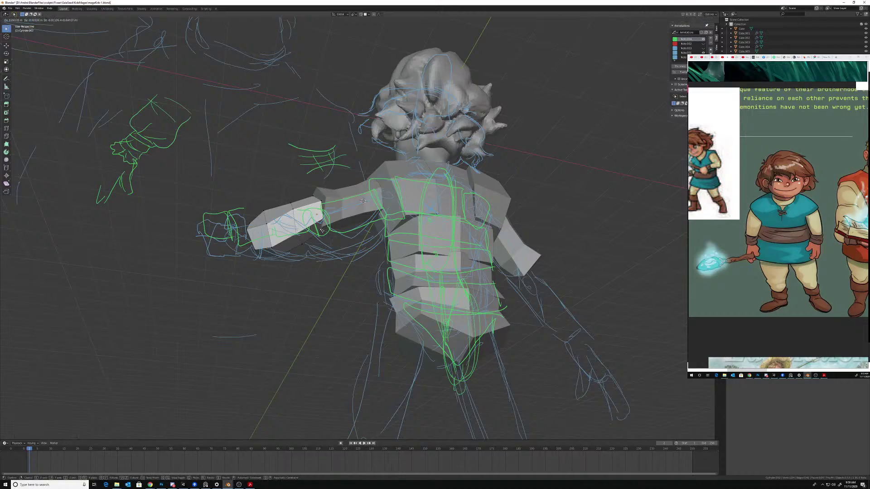
{"action": "mouse_move", "coordinate": [325, 229]}
{"action": "middle_mouse_down"}
{"action": "mouse_move", "coordinate": [314, 212]}
{"action": "mouse_move", "coordinate": [406, 189]}
{"action": "mouse_move", "coordinate": [439, 205]}
{"action": "mouse_move", "coordinate": [358, 201]}
{"action": "mouse_move", "coordinate": [442, 195]}
{"action": "mouse_move", "coordinate": [419, 233]}
{"action": "mouse_move", "coordinate": [350, 234]}
{"action": "mouse_move", "coordinate": [350, 263]}
{"action": "mouse_move", "coordinate": [319, 240]}
{"action": "mouse_move", "coordinate": [372, 271]}
{"action": "mouse_move", "coordinate": [346, 277]}
{"action": "middle_mouse_up"}
{"action": "key", "text": "g"}
{"action": "left_click", "coordinate": [325, 222]}
{"action": "key", "text": "g"}
{"action": "left_click", "coordinate": [296, 219]}
- Adjust individual remaining forearm vertices to finish fitting the block to the upper arm
{"action": "left_click", "coordinate": [395, 204]}
{"action": "key", "text": "g"}
{"action": "left_click", "coordinate": [401, 206]}
{"action": "left_click", "coordinate": [417, 217]}
{"action": "key", "text": "g"}
{"action": "left_click", "coordinate": [419, 217]}
{"action": "key", "text": "g"}
{"action": "left_click", "coordinate": [379, 201]}
{"action": "left_click", "coordinate": [365, 209]}
- Set the forearm block's origin to the 3D cursor at the elbow and adjust the block's position
{"action": "right_click", "coordinate": [346, 278]}
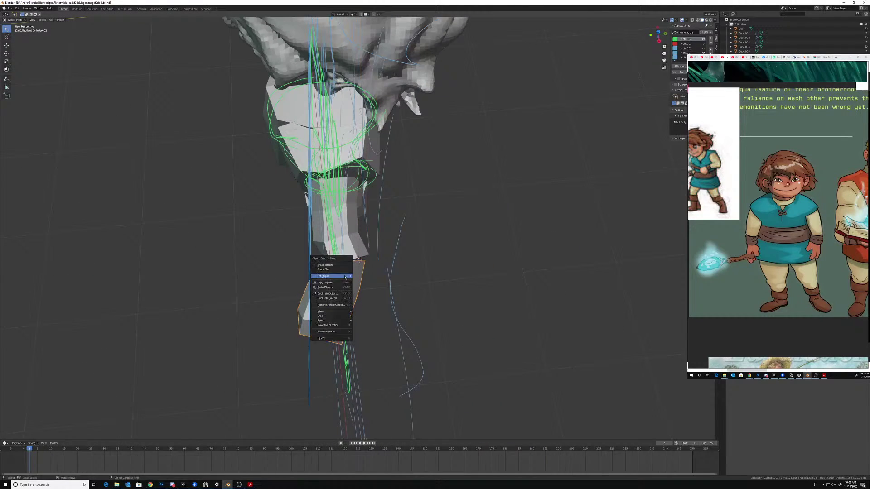
{"action": "mouse_move", "coordinate": [342, 277]}
{"action": "left_click", "coordinate": [376, 286]}
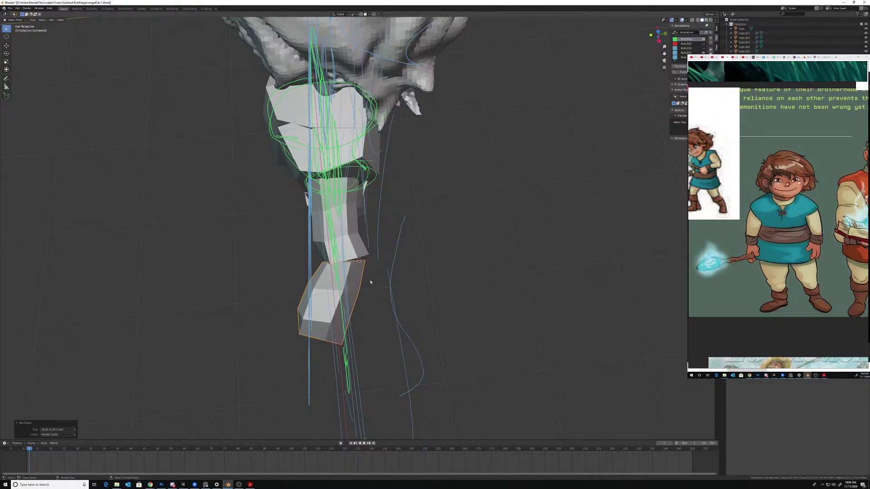
{"action": "key", "text": "g"}
{"action": "left_click", "coordinate": [382, 277]}
{"action": "middle_click_drag", "start_coordinate": [382, 277], "coordinate": [380, 255]}
- Add a UV sphere at the elbow with 8 segments and 8 rings
{"action": "key", "text": "shift+a"}
{"action": "mouse_move", "coordinate": [380, 254]}
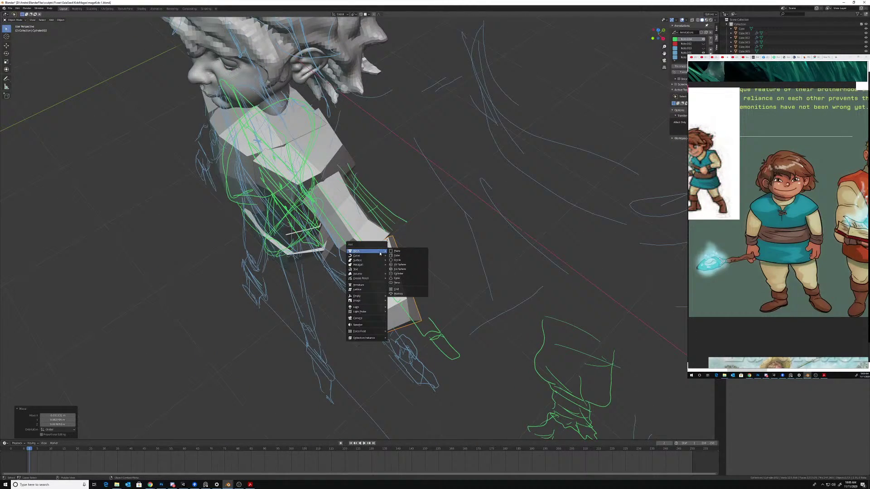
{"action": "left_click", "coordinate": [401, 265]}
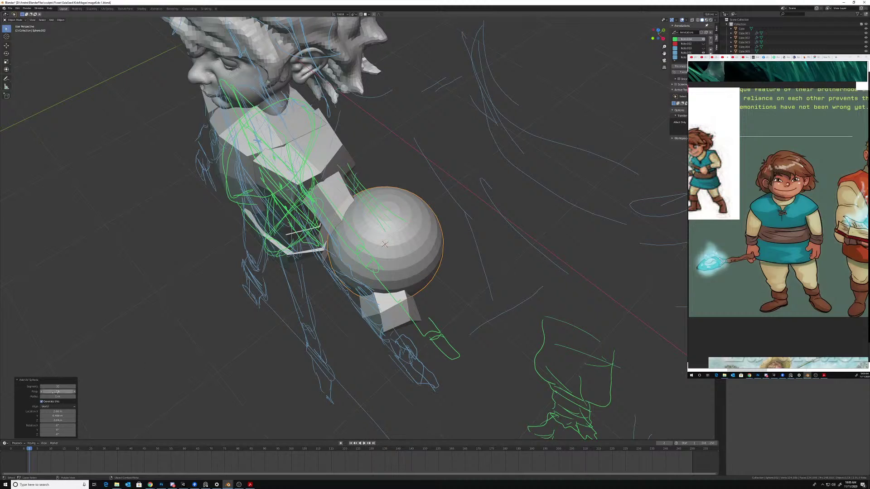
{"action": "mouse_move", "coordinate": [59, 386]}
{"action": "left_mouse_down"}
{"action": "mouse_move", "coordinate": [14, 385]}
{"action": "mouse_move", "coordinate": [43, 385]}
{"action": "left_mouse_up"}
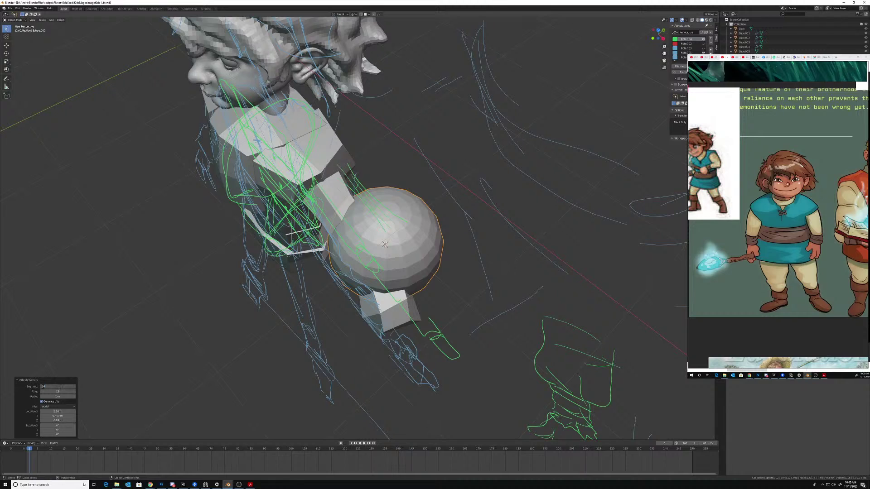
{"action": "key", "text": "Return"}
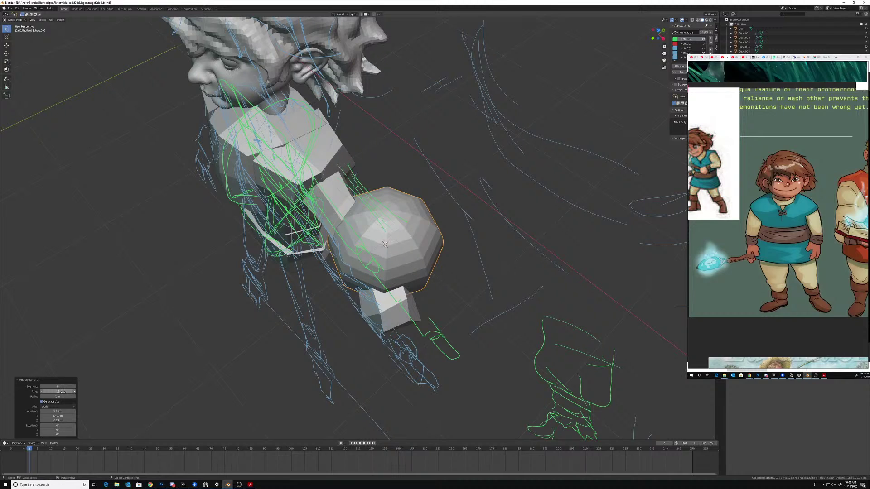
{"action": "type", "text": "8"}
{"action": "key", "text": "Return"}
- Scale the sphere down to elbow size and rotate it to align with the arm
{"action": "middle_click_drag", "start_coordinate": [299, 288], "coordinate": [424, 162]}
{"action": "key", "text": "s"}
{"action": "left_click", "coordinate": [437, 234]}
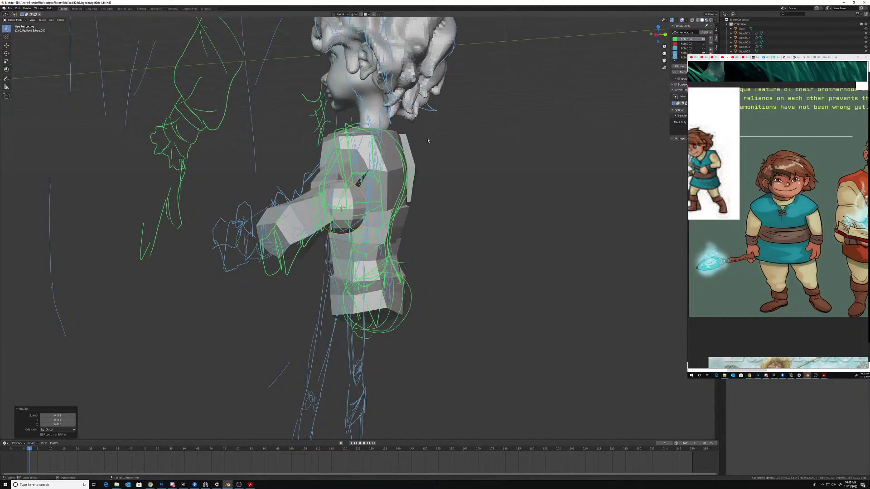
{"action": "key", "text": "r"}
{"action": "left_click", "coordinate": [413, 293]}
{"action": "middle_click_drag", "start_coordinate": [412, 292], "coordinate": [490, 215]}
{"action": "key", "text": "r"}
{"action": "left_click", "coordinate": [433, 231]}
- Fine-tune the position and size of the elbow sphere so it sits between the upper arm and forearm
{"action": "key", "text": "g"}
{"action": "left_click", "coordinate": [423, 239]}
{"action": "key", "text": "g"}
{"action": "left_click", "coordinate": [425, 233]}
{"action": "key", "text": "g"}
{"action": "left_click", "coordinate": [462, 190]}
{"action": "key", "text": "s"}
{"action": "left_click", "coordinate": [432, 229]}
{"action": "key", "text": "g"}
{"action": "left_click", "coordinate": [436, 239]}
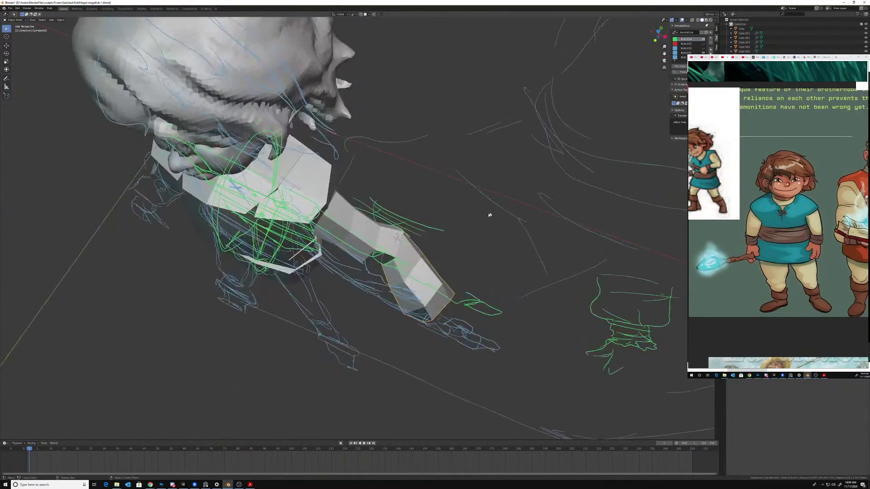
- Rotate the forearm about its elbow origin to test the bend, and undo the rotation
{"action": "key", "text": "r"}
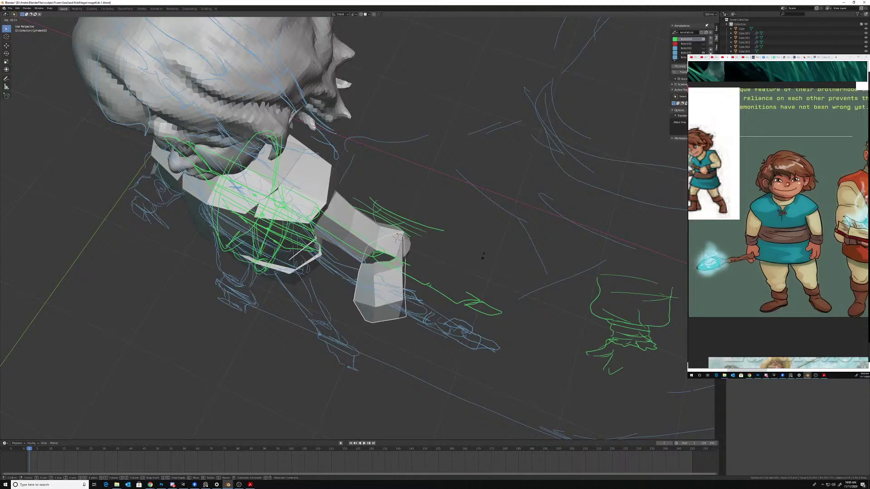
{"action": "left_click", "coordinate": [400, 257]}
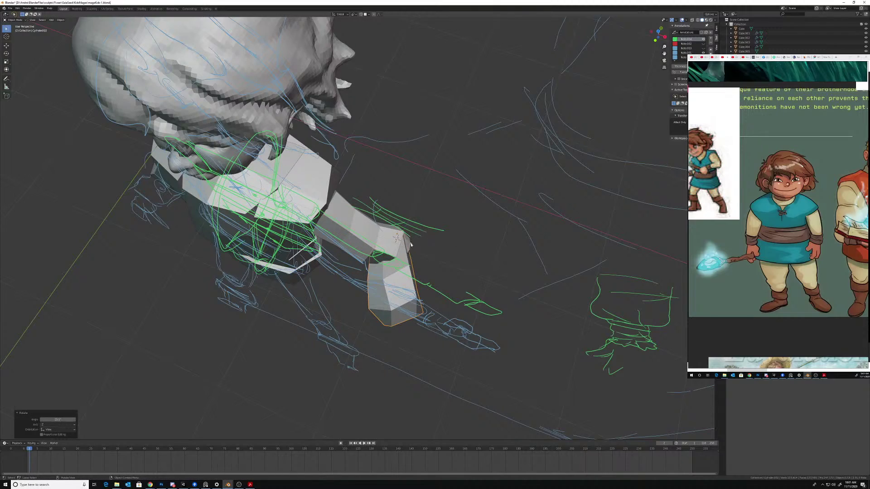
{"action": "mouse_move", "coordinate": [411, 245]}
{"action": "middle_mouse_down"}
{"action": "mouse_move", "coordinate": [430, 224]}
{"action": "mouse_move", "coordinate": [394, 229]}
{"action": "mouse_move", "coordinate": [402, 241]}
{"action": "middle_mouse_up"}
{"action": "key", "text": "ctrl+z"}
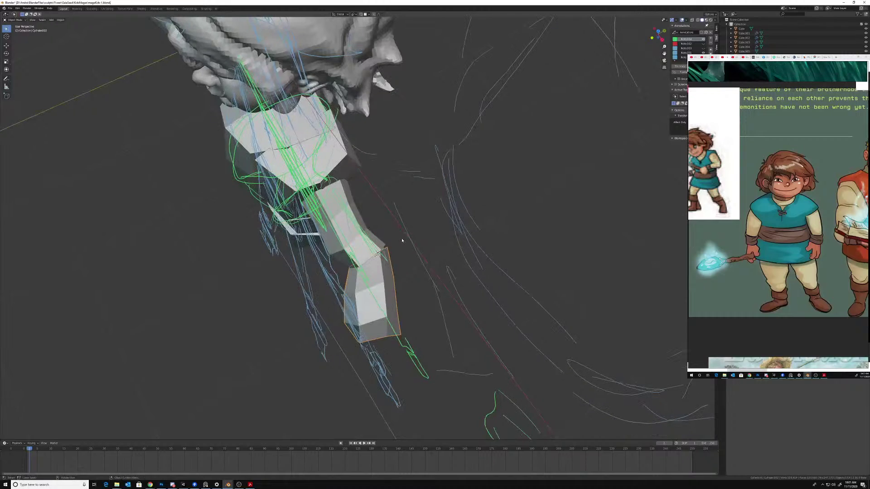
- Move the forearm block slightly to refine its fit around the elbow sphere
{"action": "key", "text": "g"}
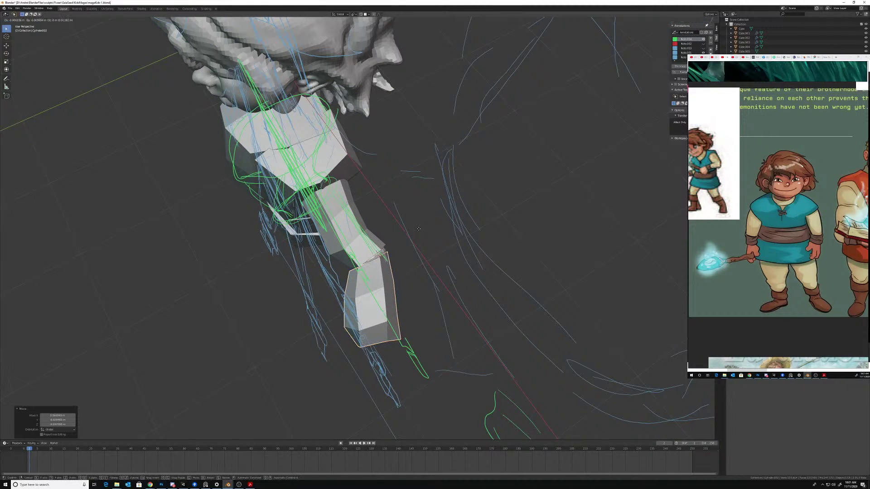
{"action": "left_click", "coordinate": [419, 229]}
{"action": "middle_click_drag", "start_coordinate": [419, 229], "coordinate": [376, 225]}
{"action": "scroll", "coordinate": [377, 225], "scroll_direction": "up", "scroll_amount": 2}
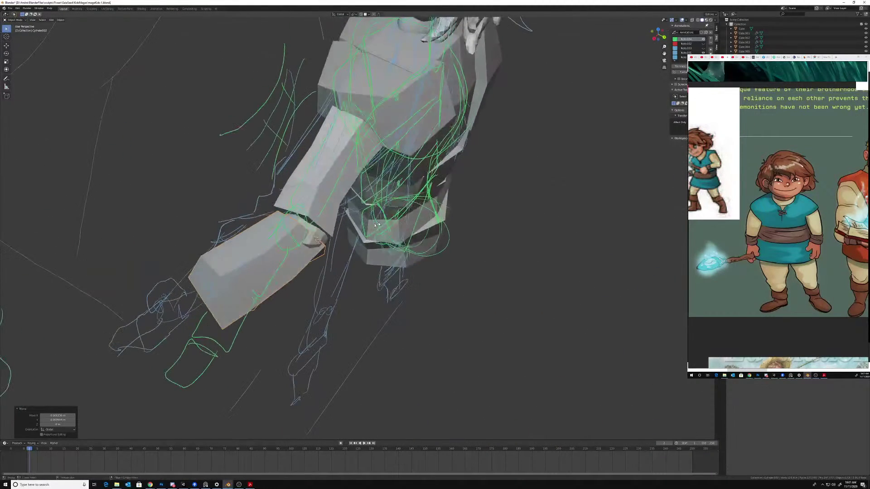
{"action": "left_click", "coordinate": [378, 235]}
- Move the vertices at the forearm's elbow end to fit around the elbow sphere
{"action": "mouse_move", "coordinate": [313, 259]}
{"action": "middle_mouse_down"}
{"action": "mouse_move", "coordinate": [336, 250]}
{"action": "mouse_move", "coordinate": [313, 254]}
{"action": "mouse_move", "coordinate": [318, 234]}
{"action": "mouse_move", "coordinate": [302, 221]}
{"action": "mouse_move", "coordinate": [345, 235]}
{"action": "middle_mouse_up"}
{"action": "left_click", "coordinate": [328, 254]}
{"action": "left_click", "coordinate": [318, 260]}
{"action": "key", "text": "g"}
{"action": "left_click", "coordinate": [327, 252]}
{"action": "key", "text": "g"}
{"action": "key", "text": "g"}
- Reposition further forearm vertices beside the elbow to clean up the joint's shape
{"action": "left_click", "coordinate": [302, 193]}
{"action": "left_click", "coordinate": [285, 209]}
{"action": "key", "text": "g"}
{"action": "left_click", "coordinate": [267, 234]}
{"action": "mouse_move", "coordinate": [267, 234]}
{"action": "middle_mouse_down"}
{"action": "mouse_move", "coordinate": [303, 243]}
{"action": "mouse_move", "coordinate": [352, 238]}
{"action": "mouse_move", "coordinate": [391, 215]}
{"action": "mouse_move", "coordinate": [414, 214]}
{"action": "mouse_move", "coordinate": [435, 180]}
{"action": "mouse_move", "coordinate": [419, 185]}
{"action": "mouse_move", "coordinate": [423, 226]}
{"action": "mouse_move", "coordinate": [314, 209]}
{"action": "mouse_move", "coordinate": [310, 220]}
{"action": "mouse_move", "coordinate": [344, 199]}
{"action": "mouse_move", "coordinate": [363, 203]}
{"action": "mouse_move", "coordinate": [324, 200]}
{"action": "middle_mouse_up"}
{"action": "left_click", "coordinate": [439, 183]}
{"action": "key", "text": "g"}
{"action": "left_click", "coordinate": [310, 217]}
- Switch to editing the upper arm block and move its elbow-end vertices to fit the elbow sphere
{"action": "key", "text": "ctrl+Tab"}
{"action": "left_click", "coordinate": [297, 205]}
{"action": "left_click", "coordinate": [341, 195]}
{"action": "key", "text": "ctrl+Tab"}
{"action": "left_click", "coordinate": [380, 205]}
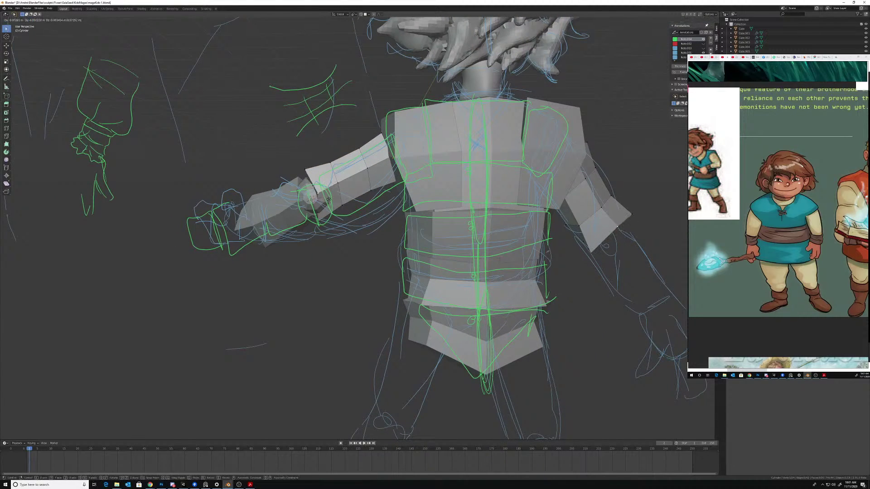
{"action": "left_click", "coordinate": [328, 201]}
{"action": "left_click", "coordinate": [332, 211]}
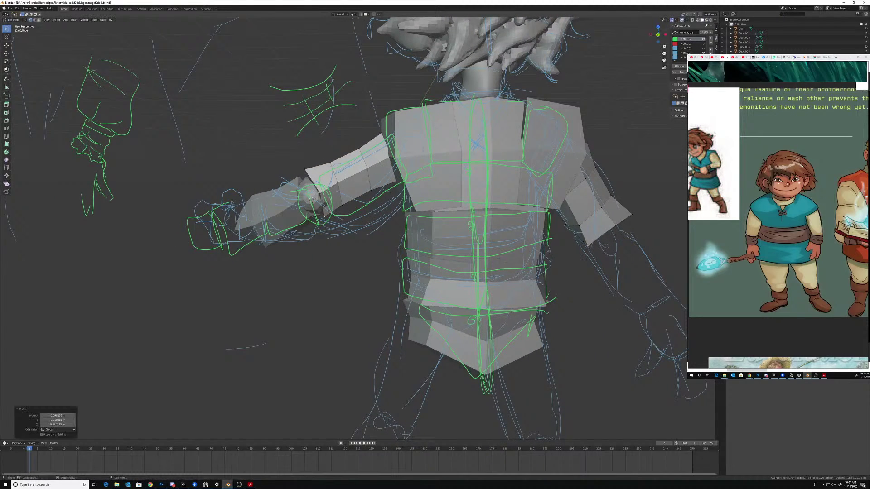
- Move more elbow-end vertices of the upper arm block to fit around the elbow sphere from the front and from below
{"action": "left_click", "coordinate": [320, 194]}
{"action": "key", "text": "g"}
{"action": "left_click", "coordinate": [324, 193]}
{"action": "left_click", "coordinate": [325, 211]}
{"action": "key", "text": "g"}
{"action": "left_click", "coordinate": [327, 210]}
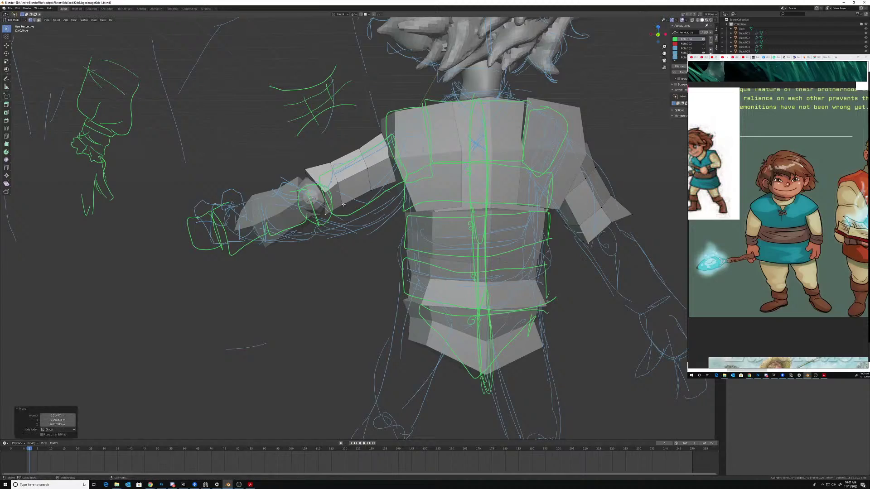
{"action": "middle_click_drag", "start_coordinate": [327, 210], "coordinate": [406, 308]}
{"action": "left_click", "coordinate": [339, 235]}
{"action": "key", "text": "g"}
{"action": "left_click", "coordinate": [322, 240]}
- Switch to editing the forearm block and move its wrist-end vertices to round out the end's shape
{"action": "key", "text": "Tab"}
{"action": "left_click", "coordinate": [413, 290]}
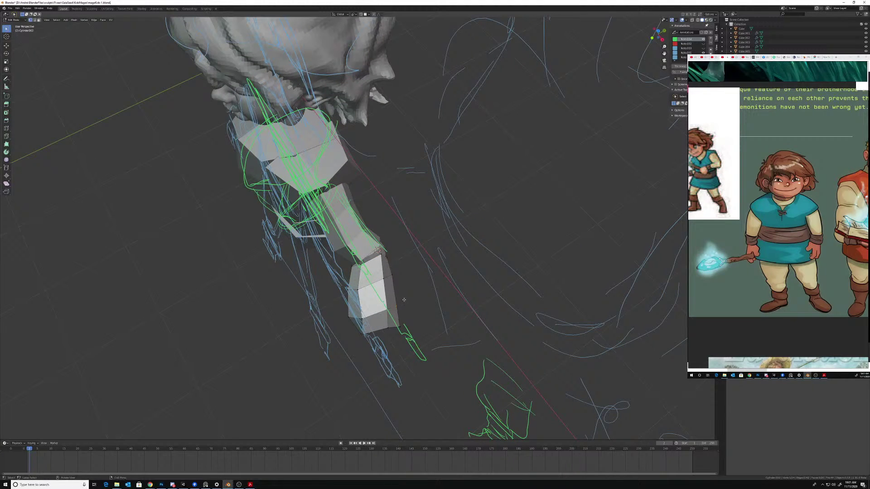
{"action": "left_click", "coordinate": [415, 304]}
{"action": "left_click", "coordinate": [400, 325]}
{"action": "key", "text": "g"}
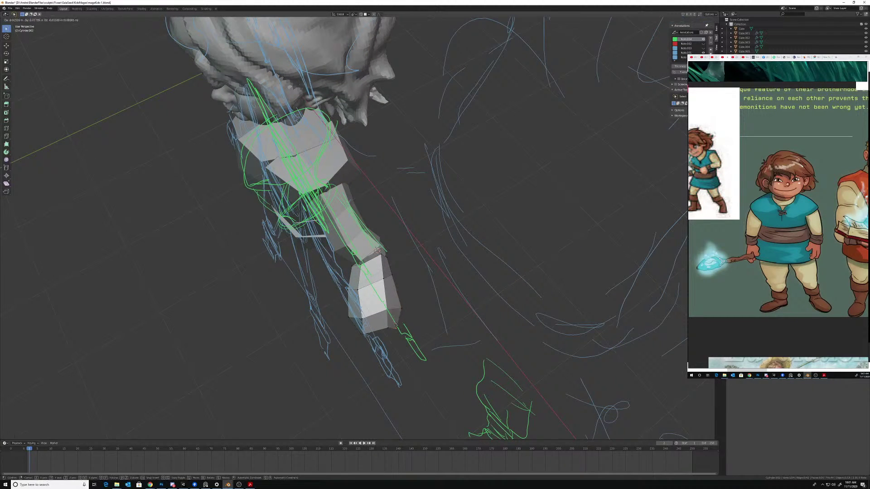
{"action": "left_click", "coordinate": [393, 327]}
{"action": "key", "text": "g"}
{"action": "left_click", "coordinate": [387, 329]}
{"action": "key", "text": "g"}
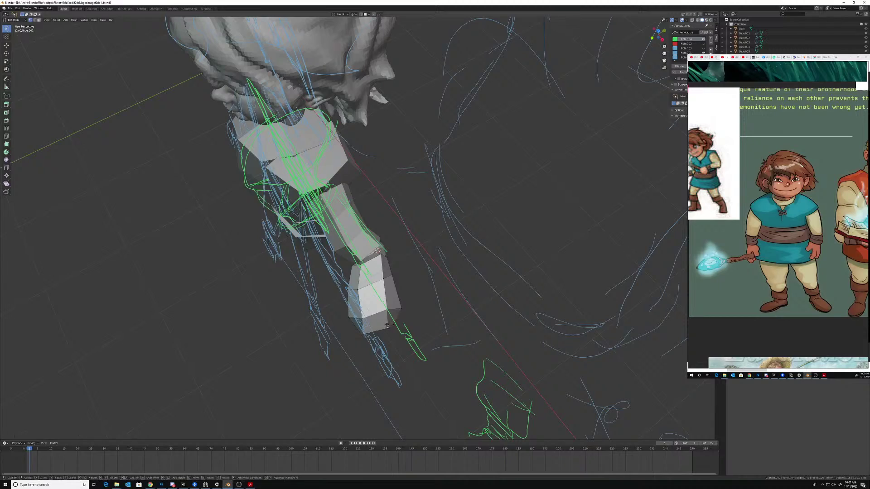
{"action": "left_click", "coordinate": [386, 329]}
{"action": "left_click", "coordinate": [388, 309]}
{"action": "key", "text": "g"}
{"action": "left_click", "coordinate": [387, 314]}
- Return to Object Mode and parent the forearm block to the elbow sphere with Object (Keep Transform)
{"action": "middle_click_drag", "start_coordinate": [388, 313], "coordinate": [418, 233]}
{"action": "key", "text": "ctrl+Tab"}
{"action": "left_click", "coordinate": [386, 242]}
{"action": "left_click", "coordinate": [404, 238]}
{"action": "left_click", "coordinate": [449, 245]}
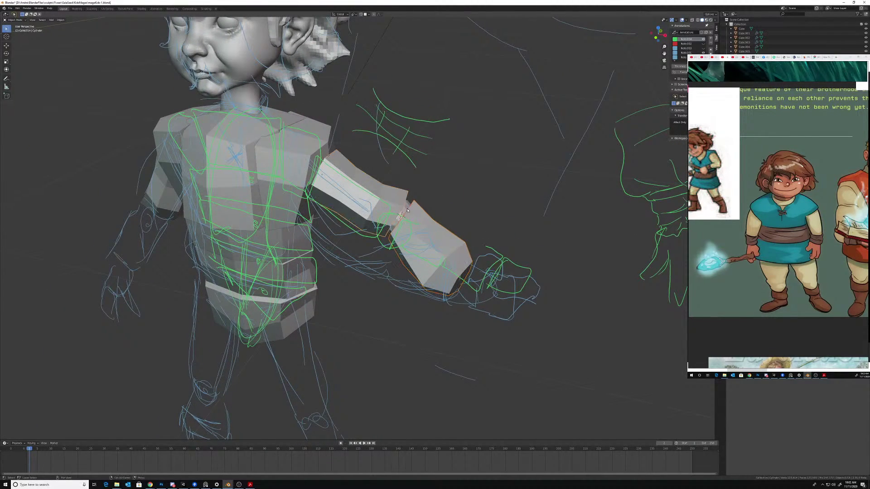
{"action": "middle_click_drag", "start_coordinate": [409, 204], "coordinate": [420, 223]}
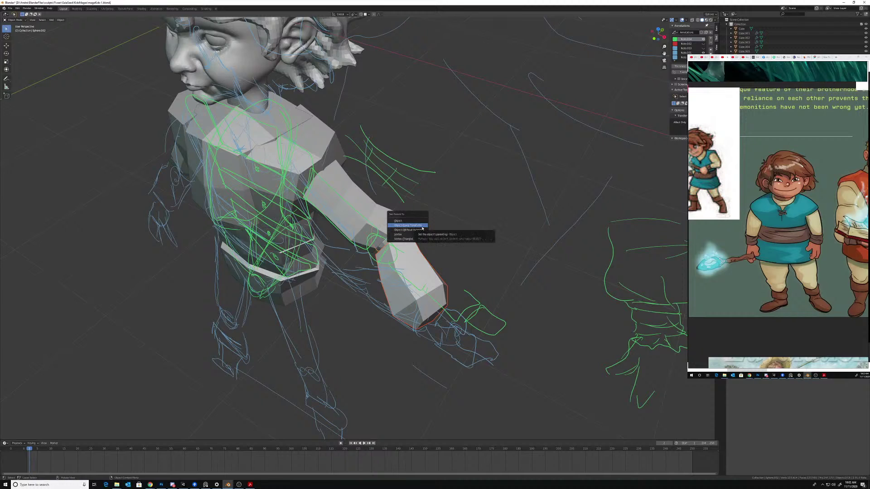
{"action": "left_click", "coordinate": [422, 226]}
- Parent the elbow sphere to the upper arm and the upper arm to the shoulder block, keeping transforms
{"action": "middle_click_drag", "start_coordinate": [422, 227], "coordinate": [382, 199]}
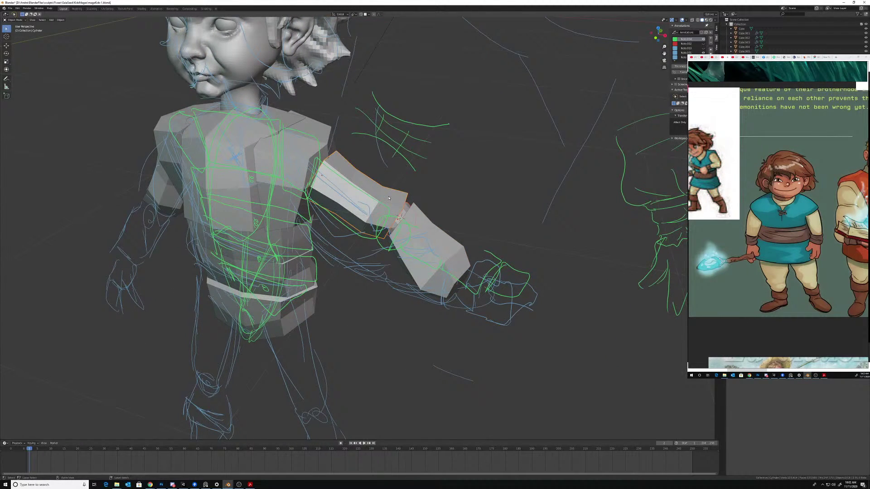
{"action": "left_click", "coordinate": [389, 198]}
{"action": "middle_click_drag", "start_coordinate": [358, 186], "coordinate": [328, 167]}
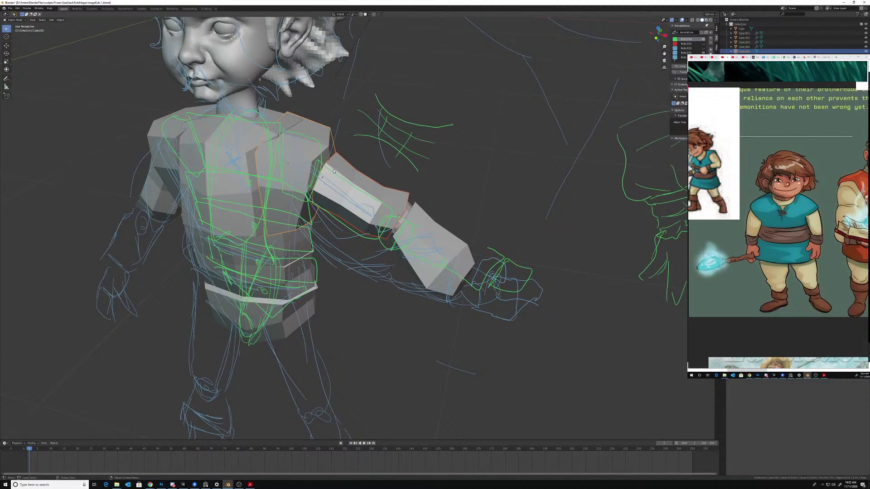
{"action": "left_click", "coordinate": [334, 172]}
{"action": "middle_click_drag", "start_coordinate": [333, 173], "coordinate": [425, 114]}
- Hide the viewport overlays so only the body meshes show
{"action": "scroll", "coordinate": [381, 170], "scroll_direction": "down", "scroll_amount": 2}
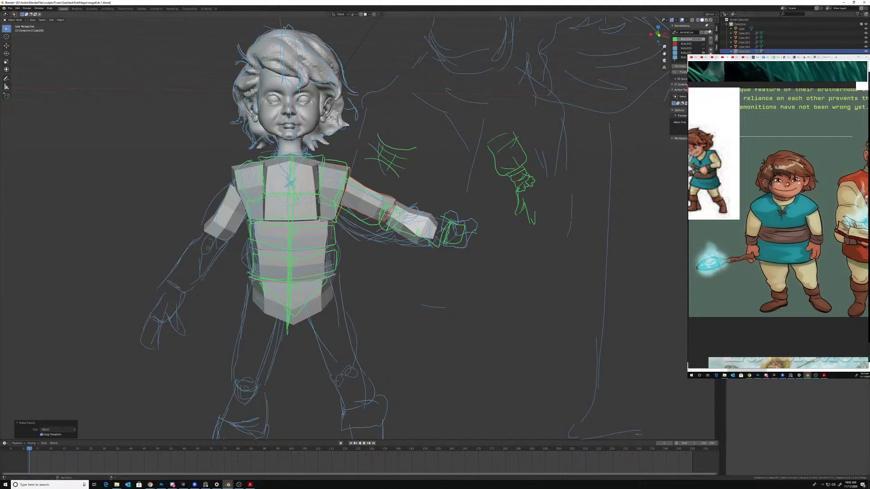
{"action": "left_click", "coordinate": [684, 20]}
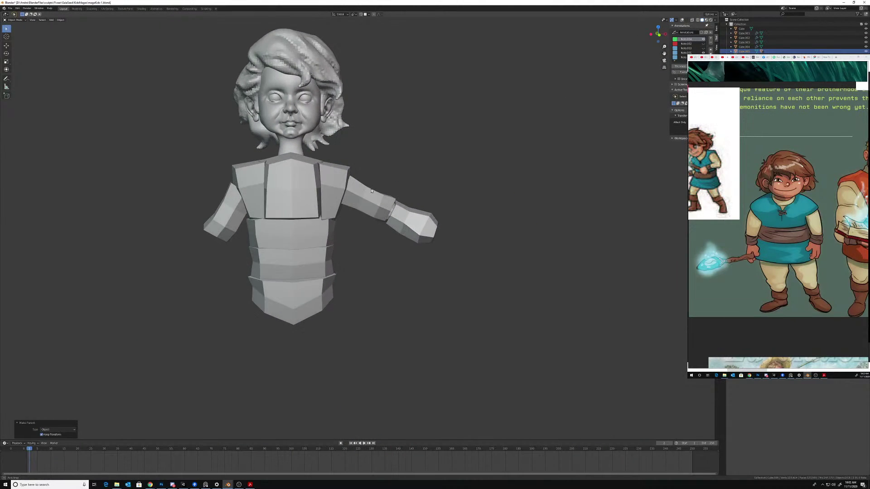
{"action": "middle_click_drag", "start_coordinate": [383, 189], "coordinate": [371, 205]}
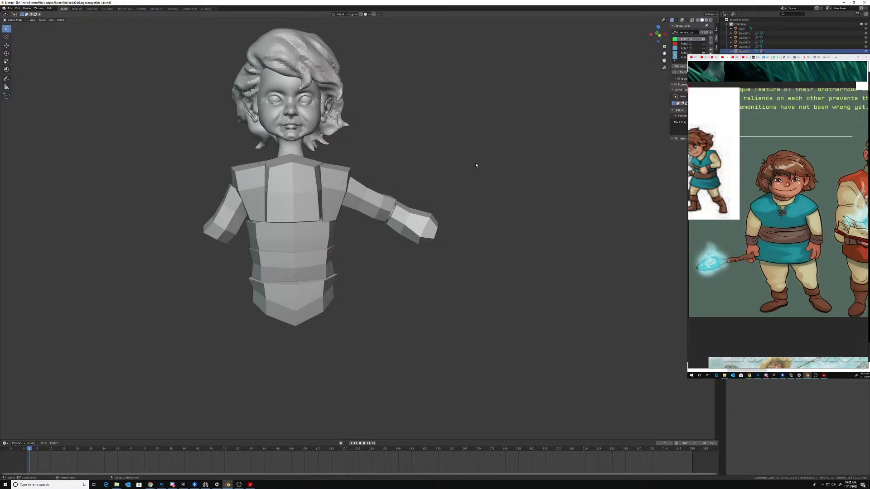
- Try rotating the shoulder block together with its parented arm, and undo the rotation
{"action": "key", "text": "r"}
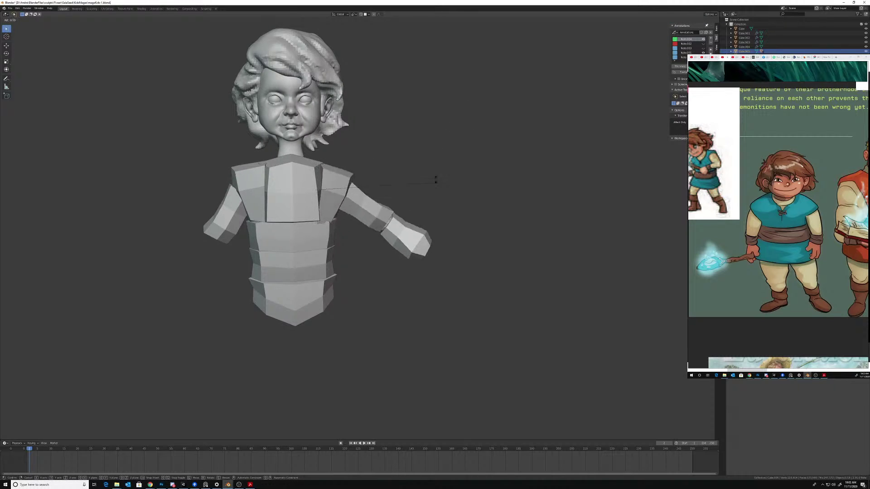
{"action": "left_click", "coordinate": [435, 141]}
{"action": "key", "text": "ctrl+z"}
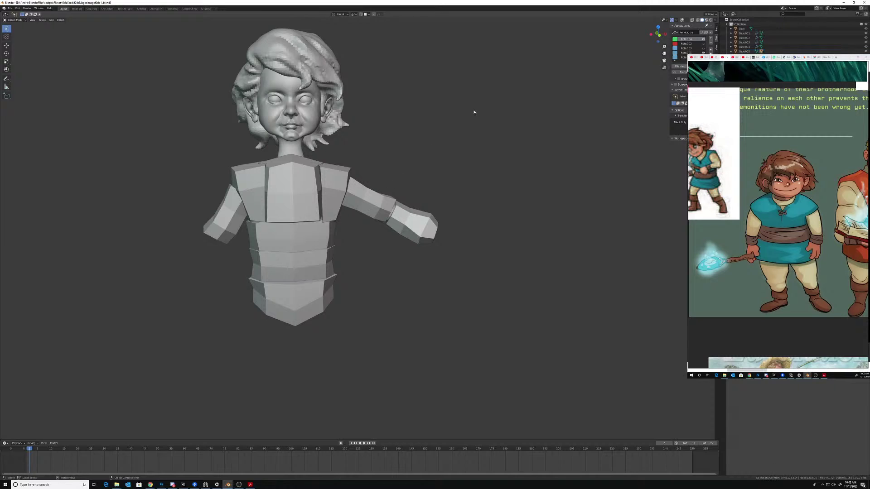
- Try rotating the upper arm and forearm down beside the torso, and undo the last rotation
{"action": "key", "text": "r"}
{"action": "left_click", "coordinate": [391, 239]}
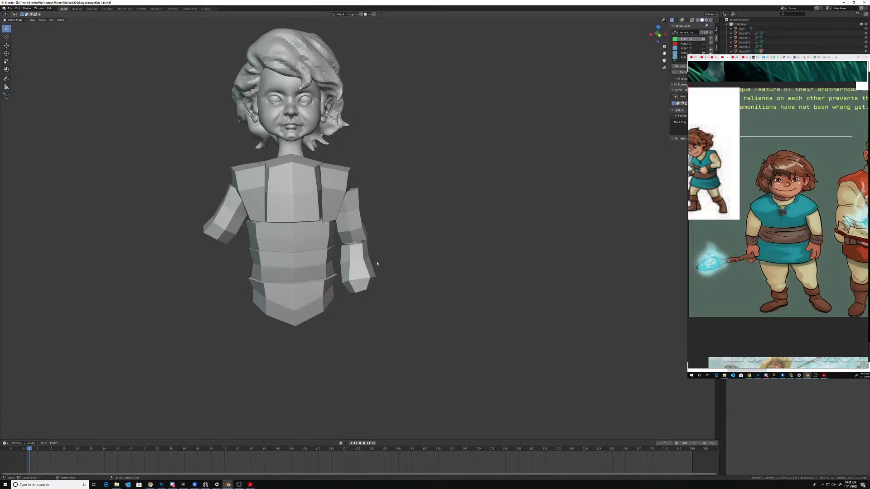
{"action": "key", "text": "r"}
{"action": "left_click", "coordinate": [389, 258]}
{"action": "key", "text": "ctrl+z"}
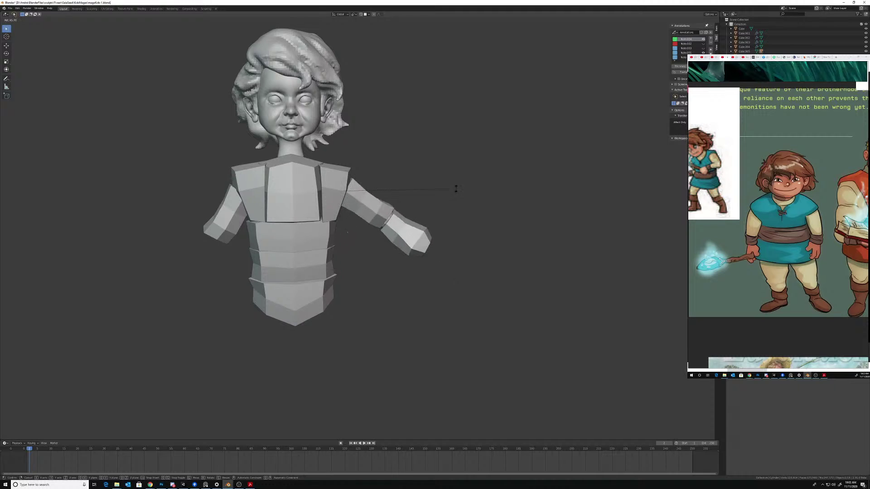
- Rotate the upper arm at the shoulder from the front, and start rotating it from the side
{"action": "left_click", "coordinate": [452, 176]}
{"action": "middle_click_drag", "start_coordinate": [453, 177], "coordinate": [431, 213]}
{"action": "key", "text": "r"}
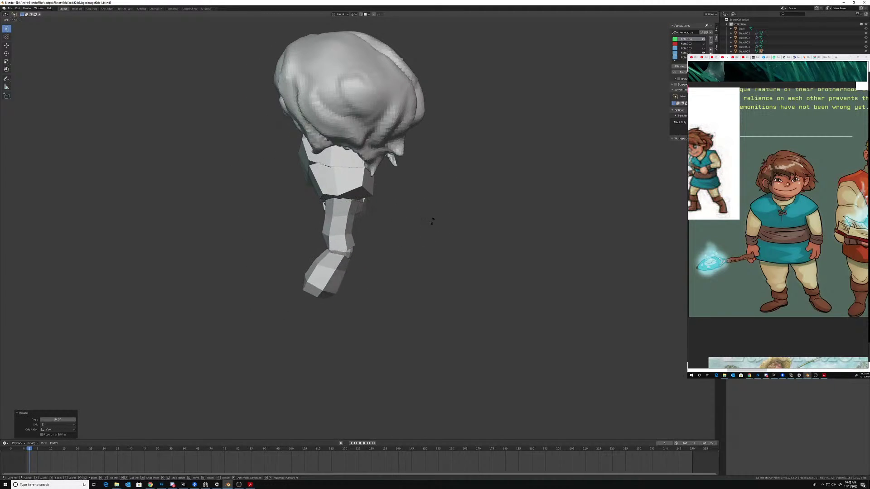
- Try rotating the blockout arm's upper arm and forearm pieces to test the bend, and undo the last rotation
{"action": "left_click", "coordinate": [425, 218]}
{"action": "left_click", "coordinate": [422, 259]}
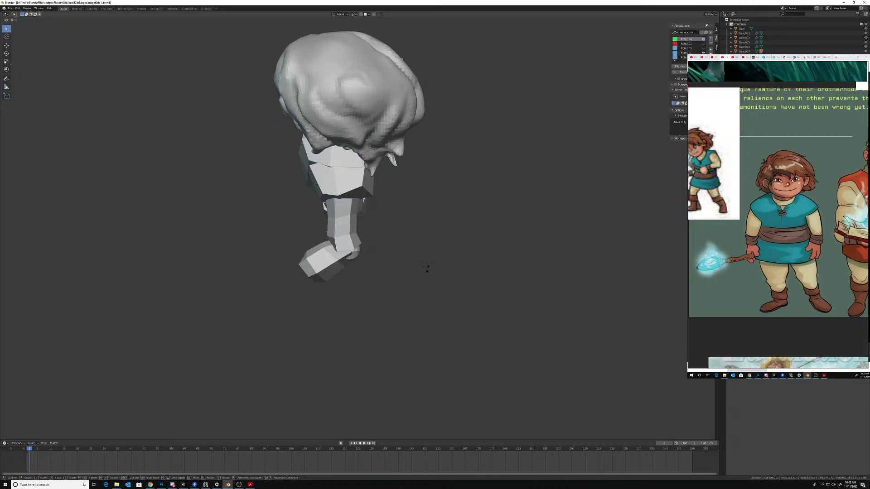
{"action": "left_click", "coordinate": [427, 267]}
{"action": "key", "text": "ctrl+z"}
{"action": "middle_click_drag", "start_coordinate": [416, 248], "coordinate": [426, 204]}
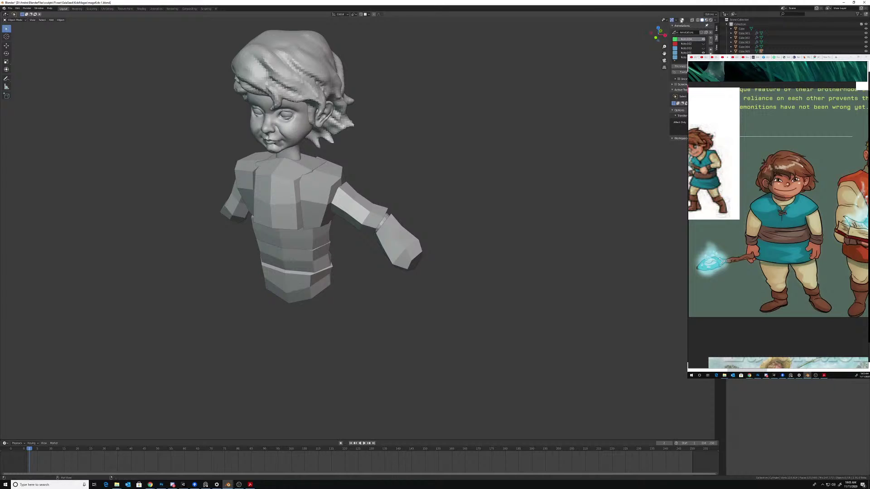
- Turn the viewport overlays back on so the annotation sketch shows around the arm
{"action": "left_click", "coordinate": [682, 21]}
{"action": "scroll", "coordinate": [387, 219], "scroll_direction": "up", "scroll_amount": 4}
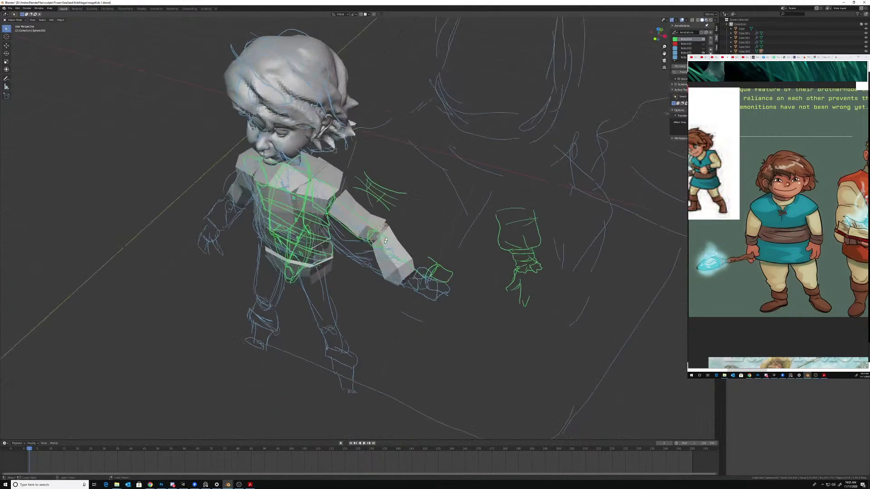
{"action": "middle_click_drag", "start_coordinate": [322, 139], "coordinate": [376, 212]}
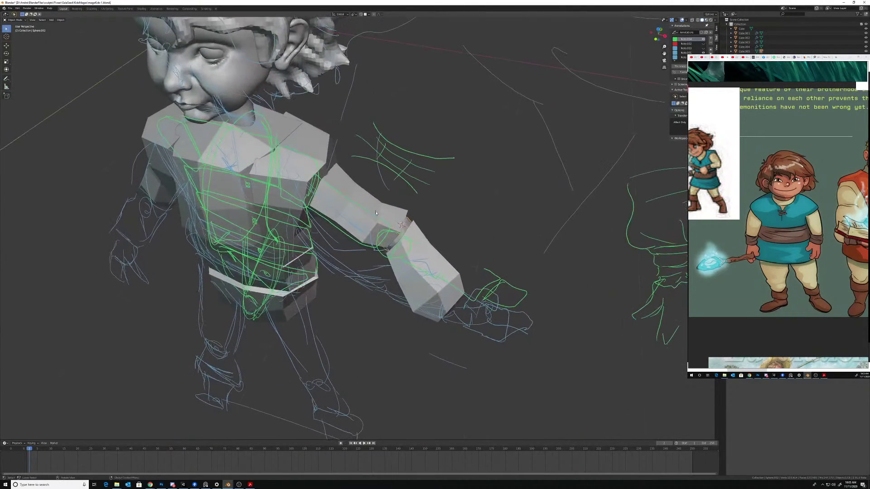
- Try rotating the upper arm with its forearm attached, and undo the rotation
{"action": "left_click", "coordinate": [318, 170]}
{"action": "middle_click_drag", "start_coordinate": [453, 127], "coordinate": [452, 185]}
{"action": "left_click", "coordinate": [388, 187]}
{"action": "left_click", "coordinate": [355, 239]}
{"action": "key", "text": "r"}
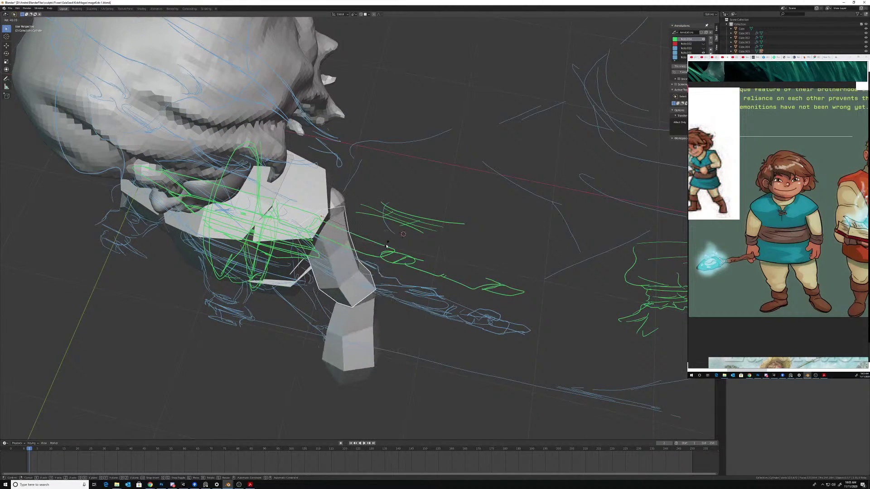
{"action": "left_click", "coordinate": [386, 246]}
{"action": "middle_click_drag", "start_coordinate": [386, 246], "coordinate": [357, 221]}
{"action": "scroll", "coordinate": [406, 178], "scroll_direction": "up", "scroll_amount": 2}
{"action": "key", "text": "ctrl+z"}
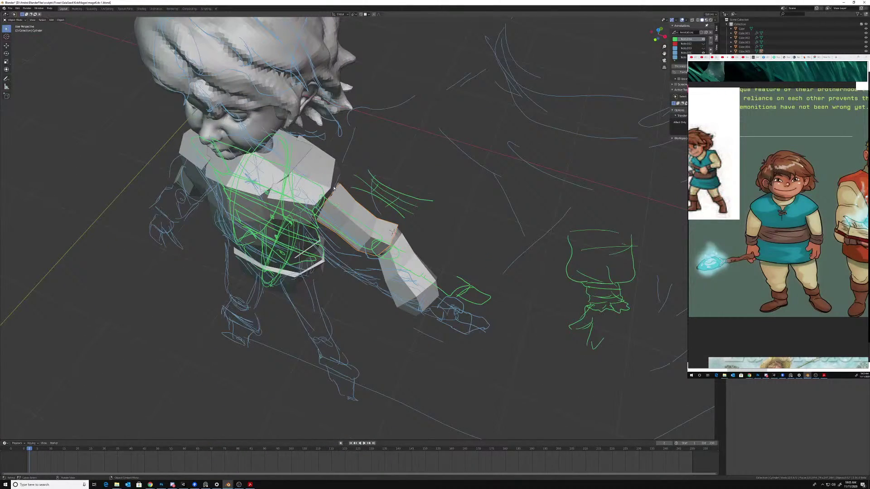
- Examine how the shoulder joint, upper arm and forearm pieces connect from several angles
{"action": "middle_click_drag", "start_coordinate": [339, 189], "coordinate": [342, 187]}
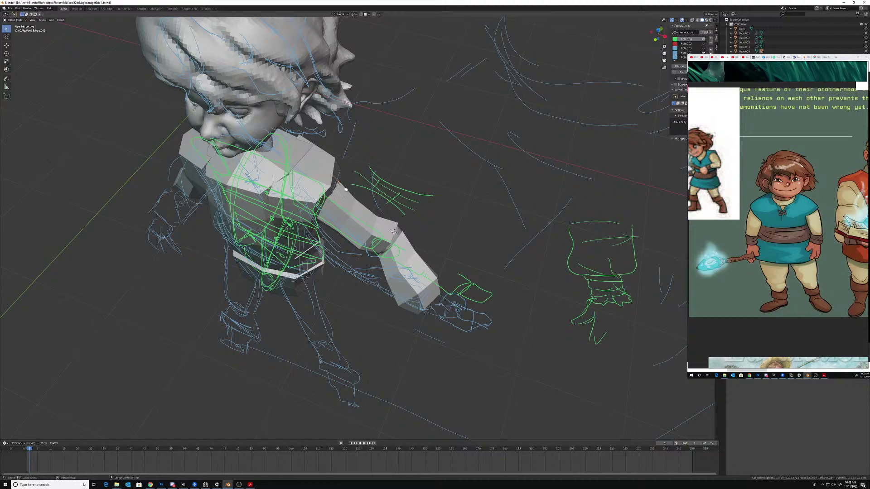
{"action": "left_click", "coordinate": [357, 190]}
{"action": "middle_click_drag", "start_coordinate": [358, 189], "coordinate": [413, 226]}
{"action": "left_click", "coordinate": [393, 255]}
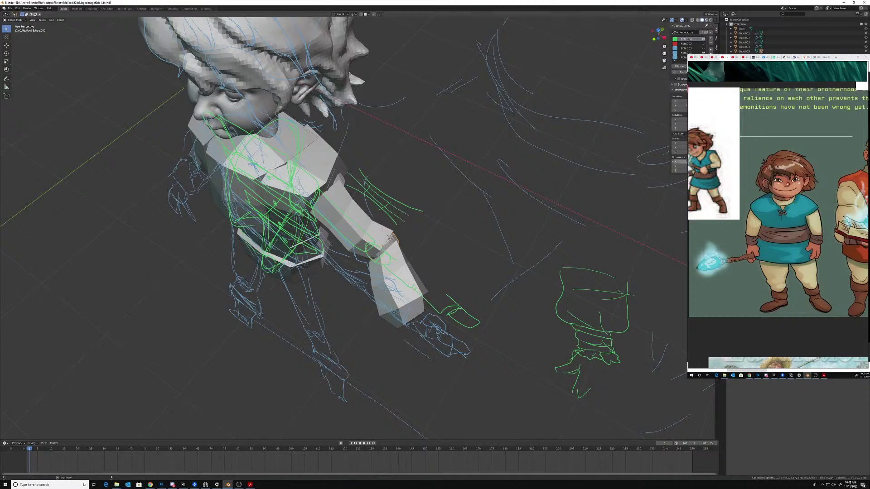
{"action": "middle_click_drag", "start_coordinate": [432, 279], "coordinate": [415, 271]}
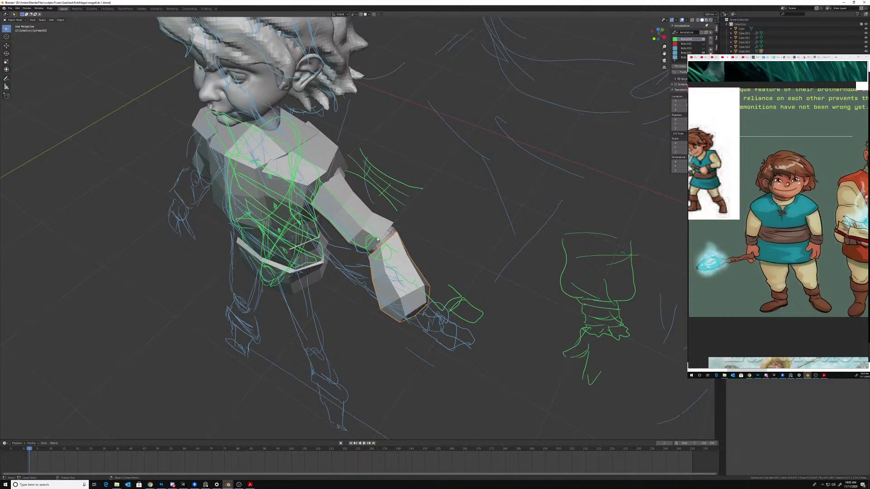
{"action": "middle_click_drag", "start_coordinate": [568, 161], "coordinate": [371, 208]}
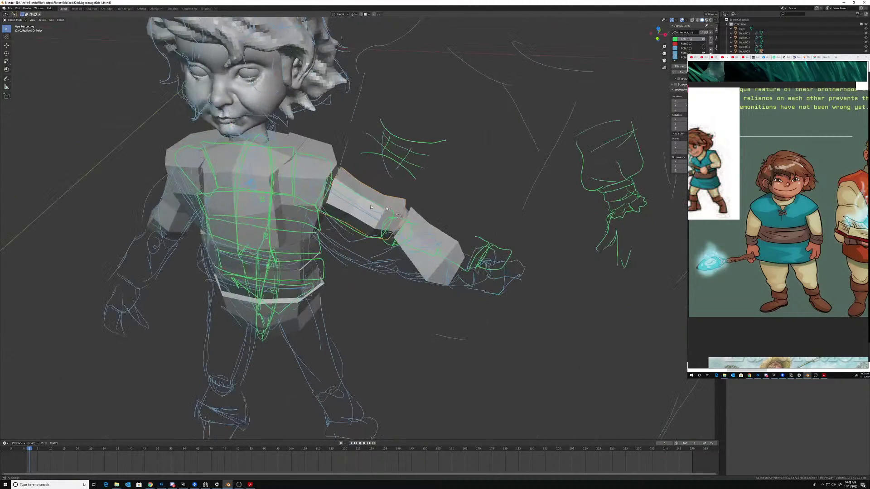
{"action": "middle_click_drag", "start_coordinate": [461, 178], "coordinate": [426, 213]}
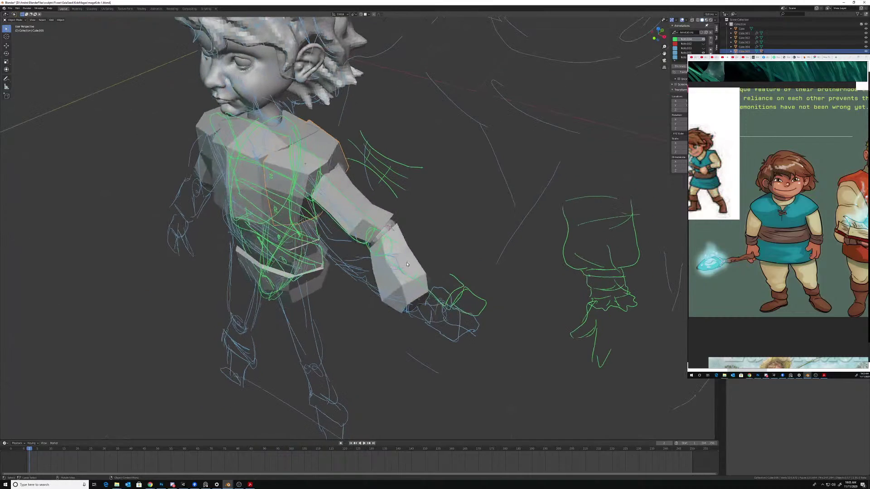
- Try to apply the object transforms of the forearm and the upper arm
{"action": "left_click", "coordinate": [408, 259]}
{"action": "middle_click_drag", "start_coordinate": [410, 258], "coordinate": [337, 219]}
{"action": "key", "text": "ctrl+a"}
{"action": "left_click", "coordinate": [470, 213]}
{"action": "left_click", "coordinate": [388, 202]}
{"action": "key", "text": "ctrl+a"}
{"action": "left_click", "coordinate": [408, 217]}
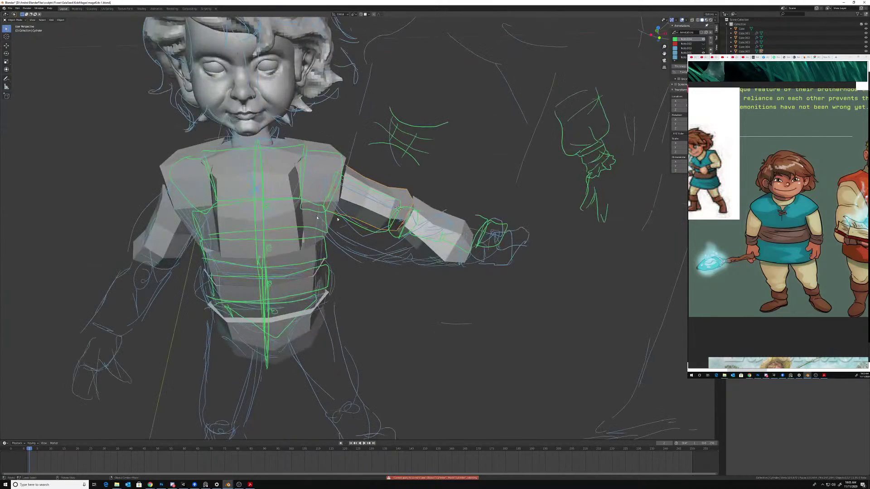
- Delete the duplicate upper arm and the duplicate shoulder piece on the opposite side of the torso
{"action": "key", "text": "Delete"}
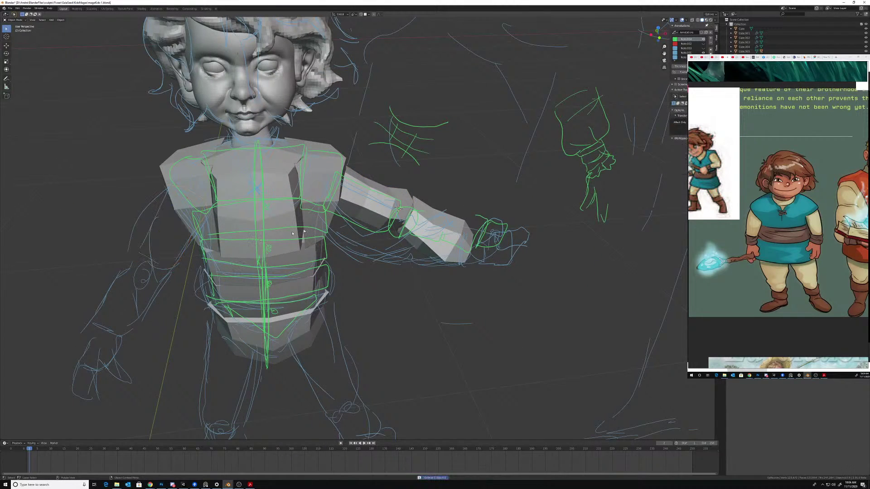
{"action": "middle_click_drag", "start_coordinate": [232, 264], "coordinate": [382, 230]}
{"action": "left_click", "coordinate": [203, 177]}
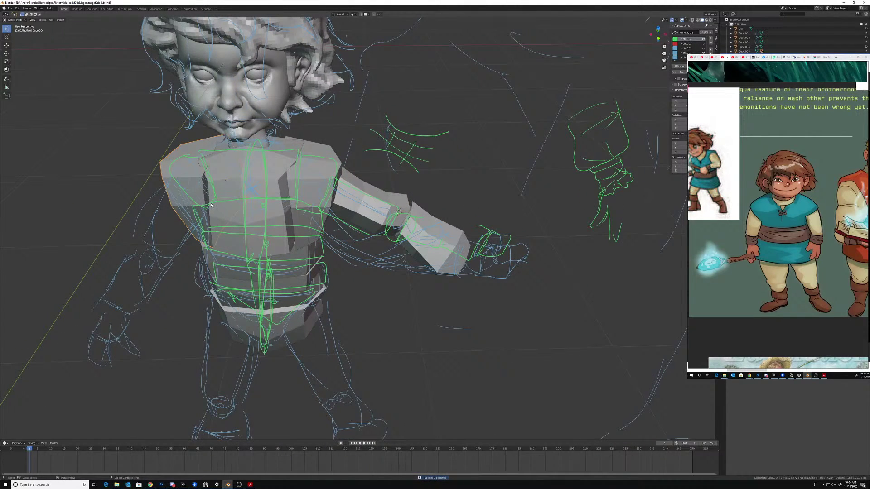
{"action": "left_click", "coordinate": [209, 205]}
- Apply the object transforms of the remaining arm pieces and the shoulder joint sphere
{"action": "middle_click_drag", "start_coordinate": [431, 210], "coordinate": [407, 223]}
{"action": "key", "text": "ctrl+a"}
{"action": "left_click", "coordinate": [413, 224]}
{"action": "left_click", "coordinate": [404, 251]}
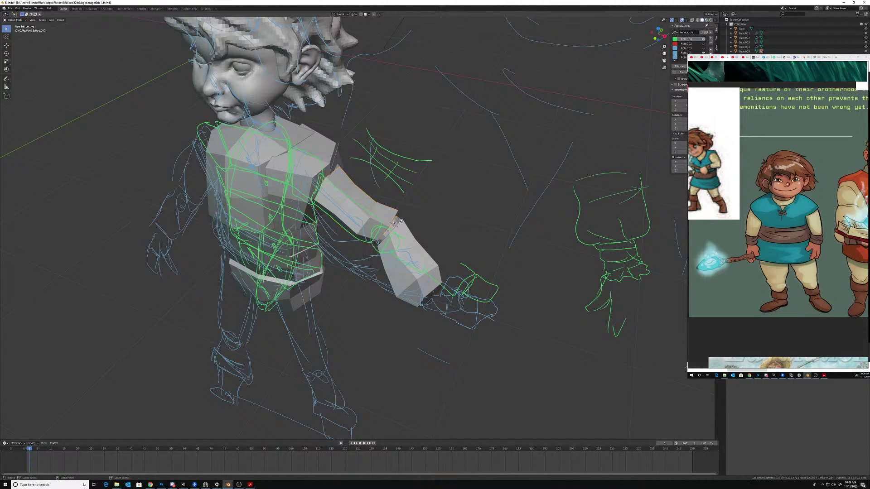
{"action": "key", "text": "ctrl+a"}
{"action": "left_click", "coordinate": [399, 222]}
{"action": "left_click", "coordinate": [339, 167]}
{"action": "middle_click_drag", "start_coordinate": [339, 167], "coordinate": [359, 196]}
{"action": "key", "text": "ctrl+a"}
{"action": "left_click", "coordinate": [347, 175]}
{"action": "left_click", "coordinate": [359, 195]}
- Try rotating the upper arm away from the shoulder joint sphere, and cancel the rotation
{"action": "middle_click_drag", "start_coordinate": [325, 166], "coordinate": [366, 193]}
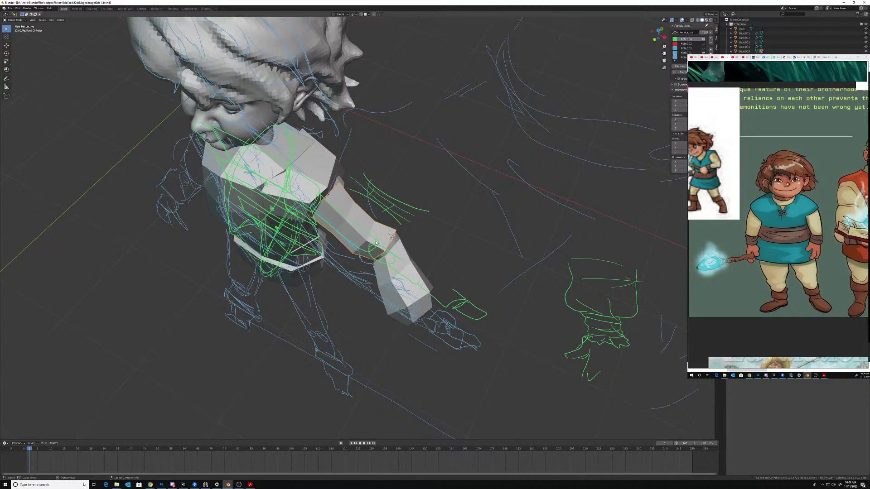
{"action": "left_click", "coordinate": [343, 185]}
{"action": "left_click", "coordinate": [361, 216]}
{"action": "key", "text": "r"}
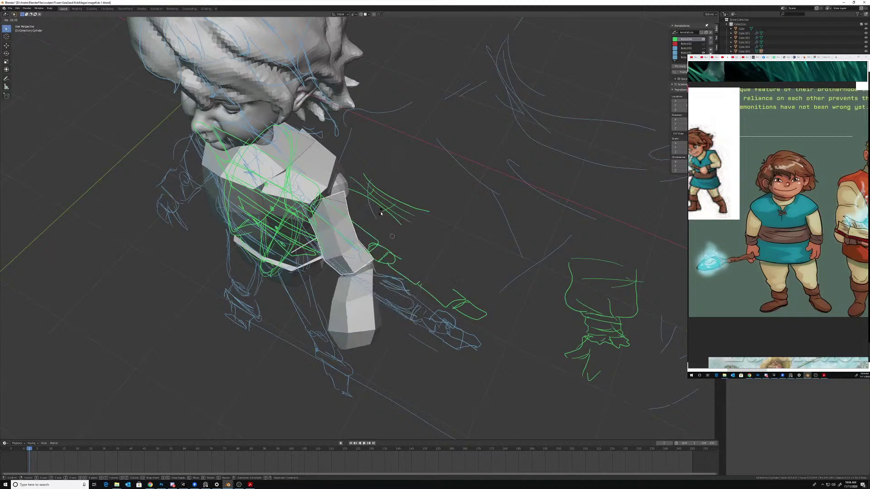
{"action": "right_click", "coordinate": [381, 213]}
- Clear the parent of the shoulder joint sphere and of the upper arm
{"action": "mouse_move", "coordinate": [364, 206]}
{"action": "middle_mouse_down"}
{"action": "mouse_move", "coordinate": [340, 197]}
{"action": "mouse_move", "coordinate": [364, 192]}
{"action": "mouse_move", "coordinate": [362, 181]}
{"action": "mouse_move", "coordinate": [373, 194]}
{"action": "mouse_move", "coordinate": [348, 200]}
{"action": "middle_mouse_up"}
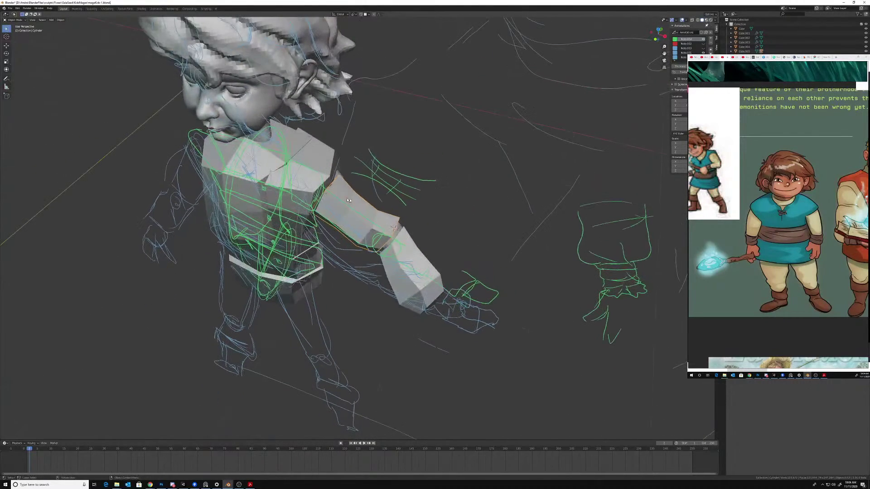
{"action": "left_click", "coordinate": [345, 183]}
{"action": "key", "text": "alt+p"}
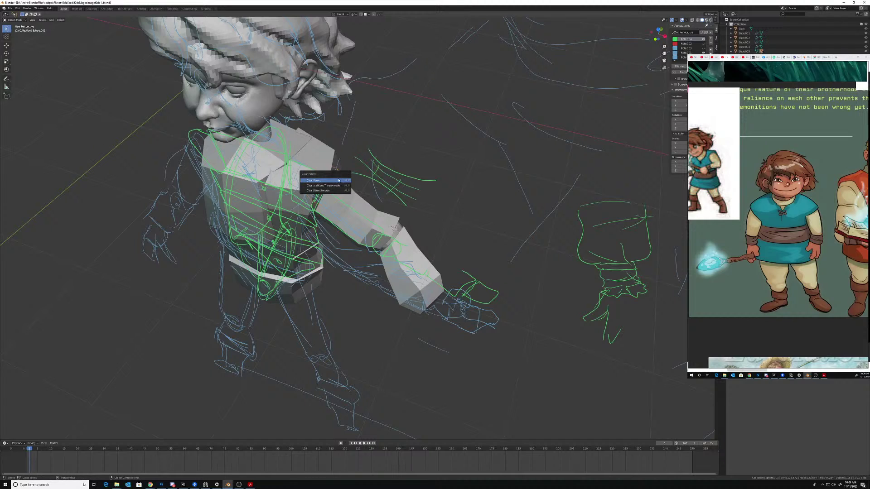
{"action": "left_click", "coordinate": [339, 180]}
{"action": "left_click", "coordinate": [353, 203]}
{"action": "middle_click_drag", "start_coordinate": [353, 204], "coordinate": [342, 178]}
{"action": "key", "text": "alt+p"}
{"action": "left_click", "coordinate": [360, 216]}
- Parent the upper arm to the shoulder joint sphere with Object (Keep Transform)
{"action": "left_click", "coordinate": [354, 205]}
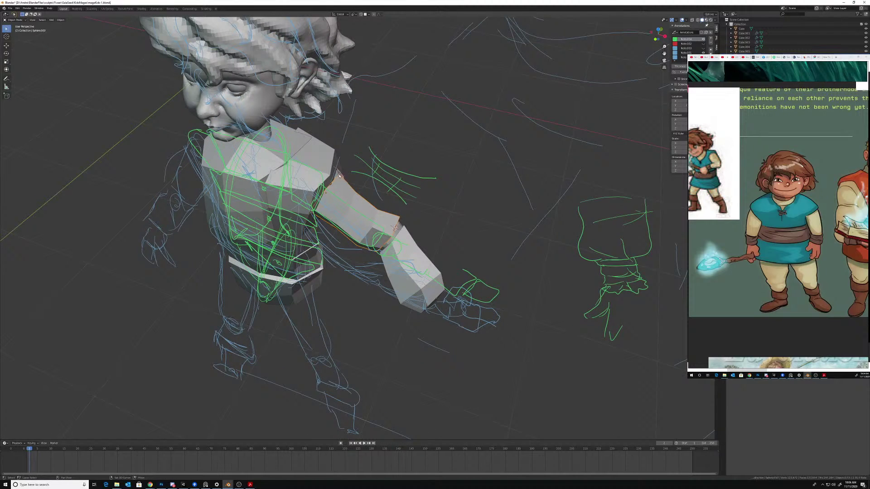
{"action": "key", "text": "ctrl+p"}
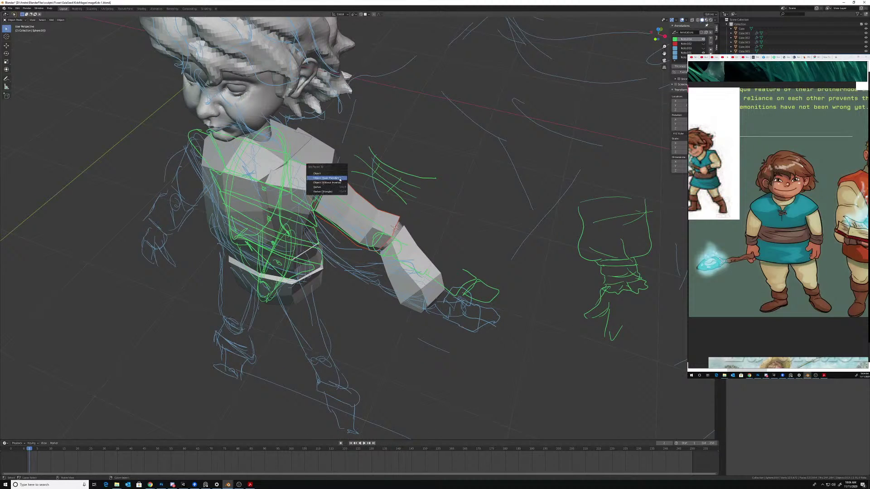
{"action": "left_click", "coordinate": [339, 179]}
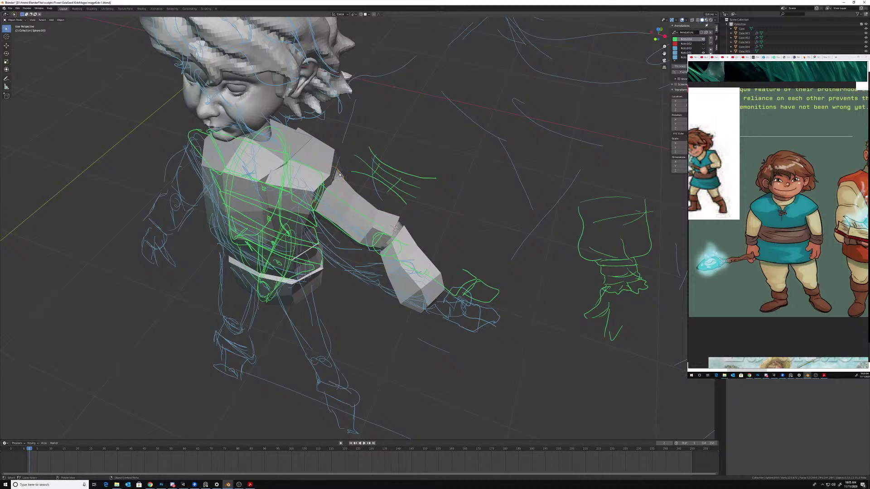
- Parent the shoulder joint sphere to the adjoining chest piece with Object (Keep Transform)
{"action": "key", "text": "ctrl+p"}
{"action": "key", "text": "Escape"}
{"action": "left_click", "coordinate": [335, 160]}
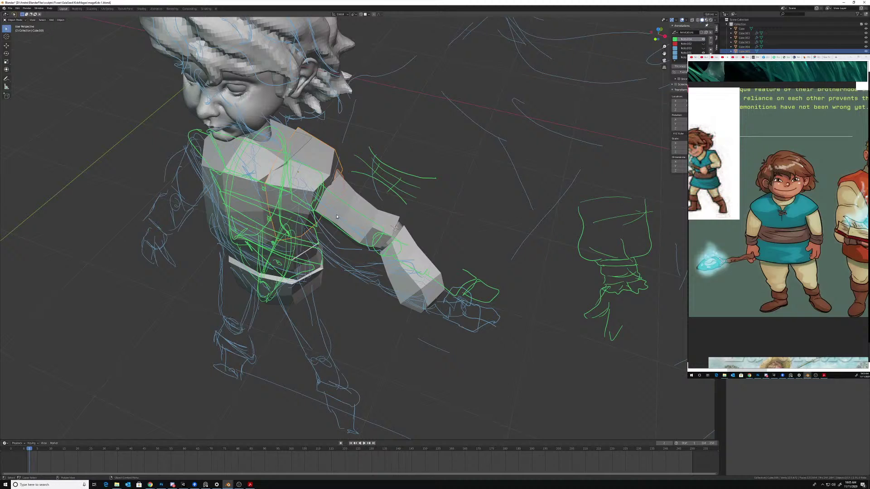
{"action": "key", "text": "ctrl+p"}
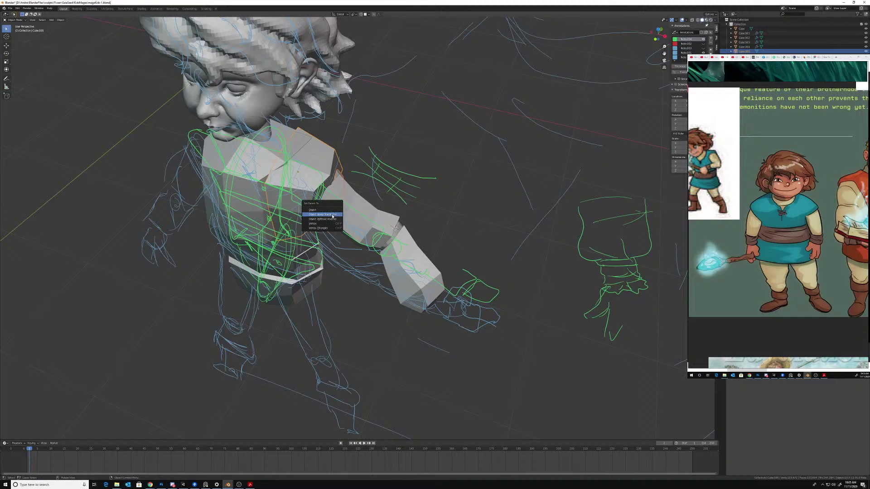
{"action": "left_click", "coordinate": [323, 214]}
- Try rotating the chest piece to check that the whole arm follows it
{"action": "middle_click_drag", "start_coordinate": [323, 215], "coordinate": [394, 189]}
{"action": "key", "text": "r"}
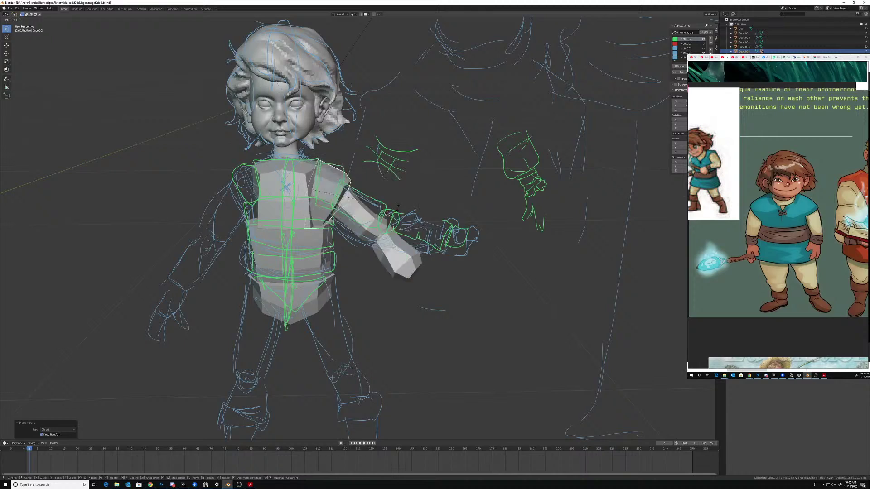
{"action": "left_click", "coordinate": [389, 180]}
{"action": "middle_click_drag", "start_coordinate": [390, 180], "coordinate": [440, 237]}
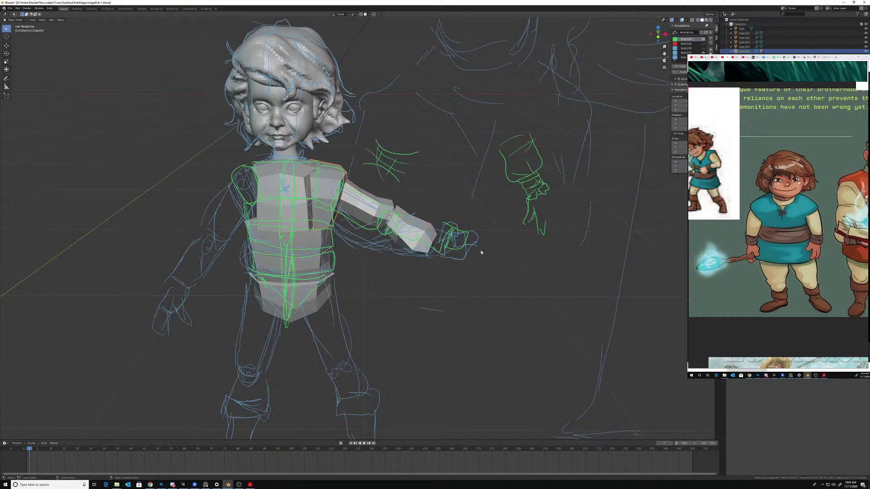
{"action": "middle_click_drag", "start_coordinate": [406, 198], "coordinate": [423, 219]}
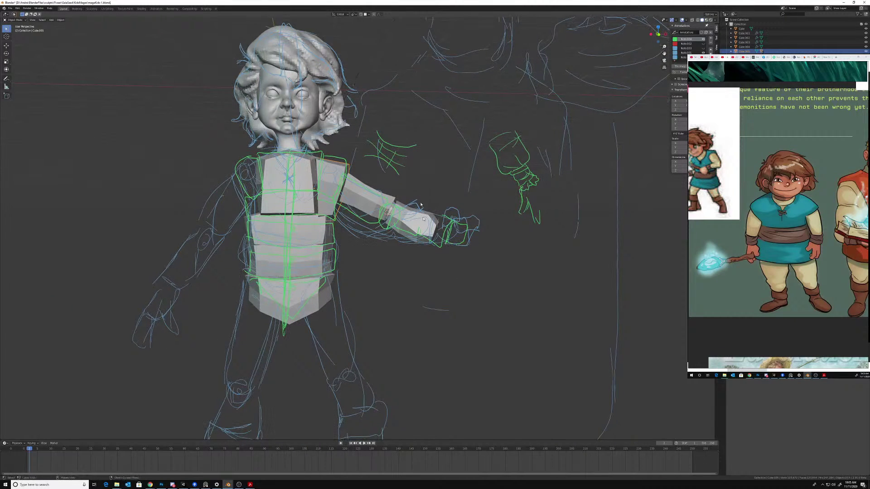
- Sketch an annotation of a square palm with a segmented finger and a two-part thumb just beyond the forearm
{"action": "middle_click_drag", "start_coordinate": [371, 204], "coordinate": [444, 292]}
{"action": "scroll", "coordinate": [416, 308], "scroll_direction": "up", "scroll_amount": 3}
{"action": "left_click", "coordinate": [391, 233]}
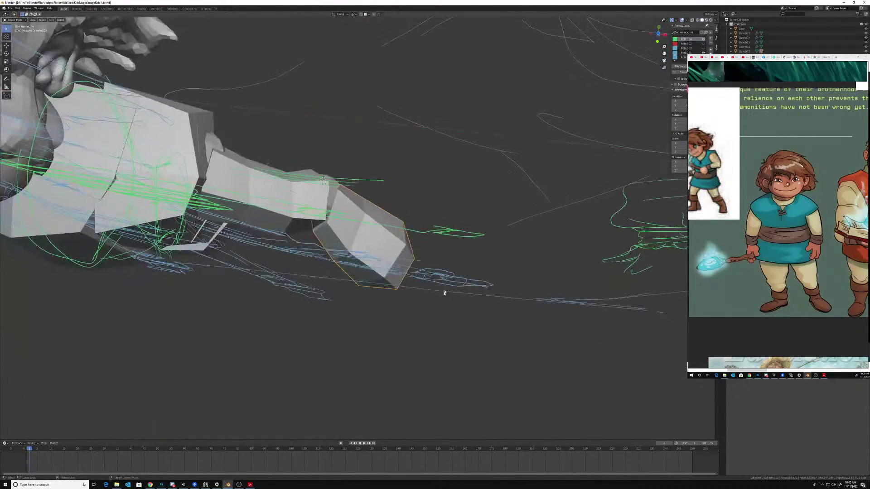
{"action": "middle_click_drag", "start_coordinate": [407, 351], "coordinate": [403, 323]}
{"action": "key", "text": "d"}
{"action": "mouse_move", "coordinate": [402, 313]}
{"action": "left_mouse_down"}
{"action": "mouse_move", "coordinate": [401, 346]}
{"action": "mouse_move", "coordinate": [404, 313]}
{"action": "mouse_move", "coordinate": [451, 313]}
{"action": "mouse_move", "coordinate": [433, 361]}
{"action": "mouse_move", "coordinate": [406, 313]}
{"action": "left_mouse_up"}
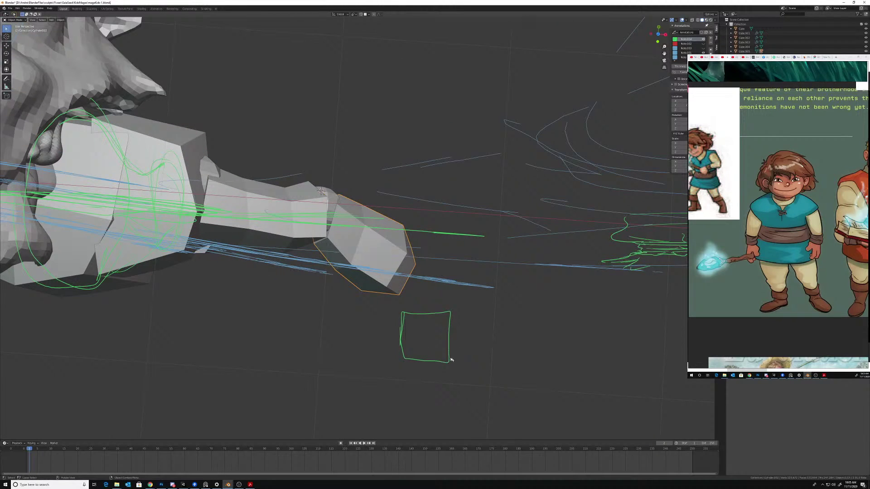
{"action": "mouse_move", "coordinate": [445, 359]}
{"action": "left_mouse_down"}
{"action": "mouse_move", "coordinate": [475, 353]}
{"action": "mouse_move", "coordinate": [471, 365]}
{"action": "mouse_move", "coordinate": [495, 356]}
{"action": "mouse_move", "coordinate": [479, 364]}
{"action": "left_mouse_up"}
{"action": "mouse_move", "coordinate": [498, 358]}
{"action": "left_mouse_down"}
{"action": "mouse_move", "coordinate": [513, 364]}
{"action": "mouse_move", "coordinate": [501, 369]}
{"action": "left_mouse_up"}
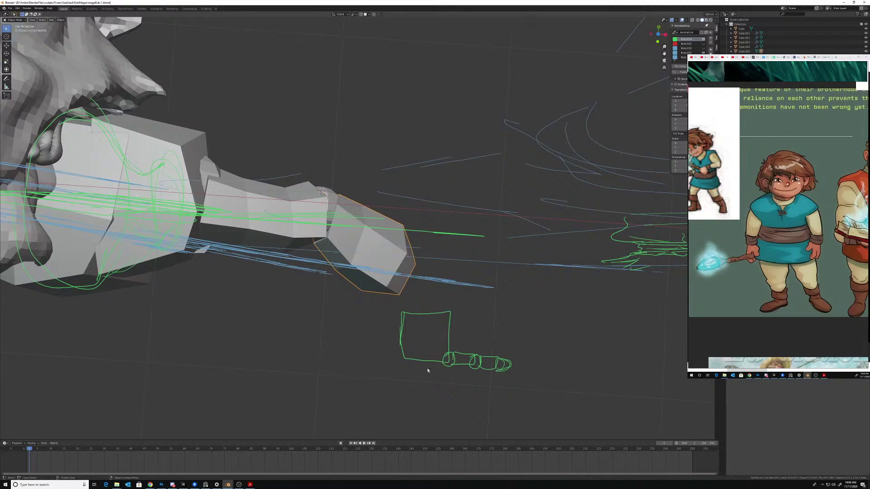
{"action": "mouse_move", "coordinate": [411, 365]}
{"action": "left_mouse_down"}
{"action": "mouse_move", "coordinate": [400, 342]}
{"action": "mouse_move", "coordinate": [420, 358]}
{"action": "mouse_move", "coordinate": [401, 364]}
{"action": "mouse_move", "coordinate": [399, 345]}
{"action": "mouse_move", "coordinate": [419, 364]}
{"action": "mouse_move", "coordinate": [426, 376]}
{"action": "mouse_move", "coordinate": [413, 381]}
{"action": "mouse_move", "coordinate": [427, 394]}
{"action": "left_mouse_up"}
{"action": "mouse_move", "coordinate": [417, 384]}
{"action": "left_mouse_down"}
{"action": "mouse_move", "coordinate": [433, 388]}
{"action": "mouse_move", "coordinate": [424, 391]}
{"action": "left_mouse_up"}
- Add a cube over the sketched palm and scale it down to fit the square
{"action": "mouse_move", "coordinate": [401, 327]}
{"action": "middle_mouse_down"}
{"action": "mouse_move", "coordinate": [439, 305]}
{"action": "mouse_move", "coordinate": [418, 344]}
{"action": "mouse_move", "coordinate": [432, 336]}
{"action": "middle_mouse_up"}
{"action": "key", "text": "shift+a"}
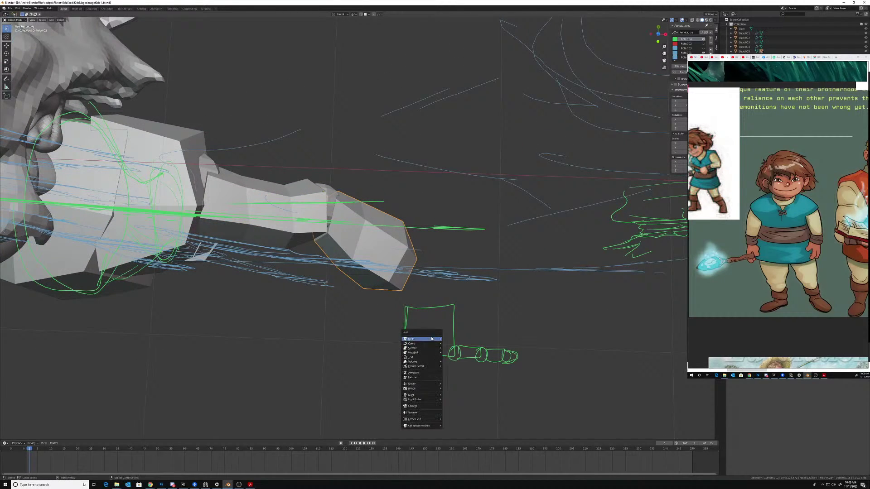
{"action": "left_click", "coordinate": [453, 343]}
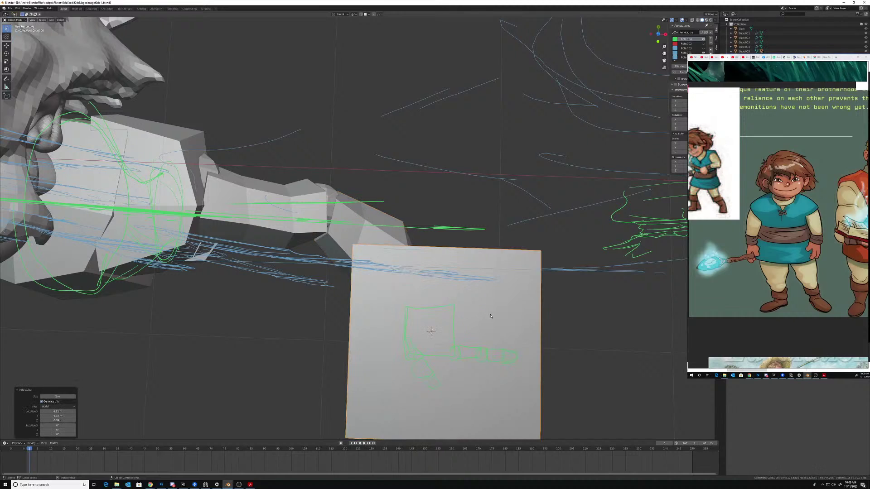
{"action": "key", "text": "s"}
{"action": "left_click", "coordinate": [452, 343]}
- Scale the palm cube along the Z axis to flatten it to hand thickness
{"action": "middle_click_drag", "start_coordinate": [452, 343], "coordinate": [458, 290]}
{"action": "key", "text": "s"}
{"action": "key", "text": "z"}
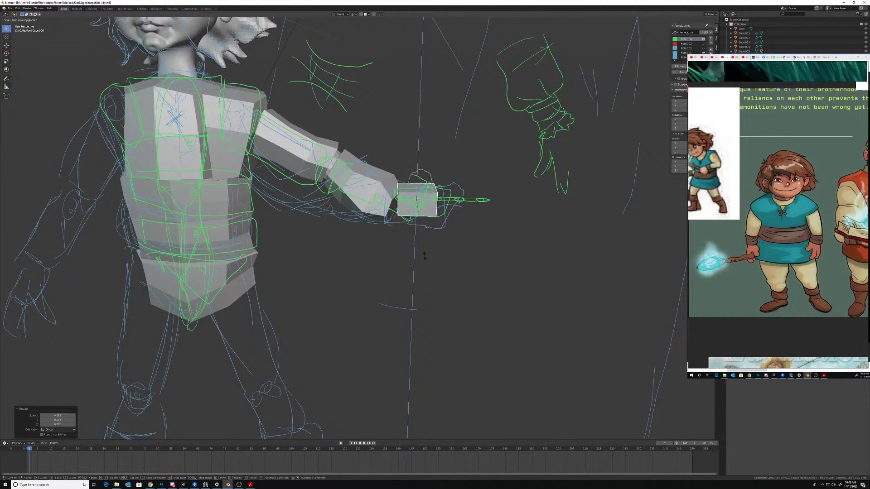
{"action": "left_click", "coordinate": [414, 252]}
- Cut an edge loop through the middle of the palm cube and scale the loop outward slightly to bulge it
{"action": "middle_click_drag", "start_coordinate": [415, 253], "coordinate": [473, 294]}
{"action": "scroll", "coordinate": [441, 293], "scroll_direction": "up", "scroll_amount": 1}
{"action": "key", "text": "ctrl+Tab"}
{"action": "left_click", "coordinate": [476, 285]}
{"action": "key", "text": "ctrl+r"}
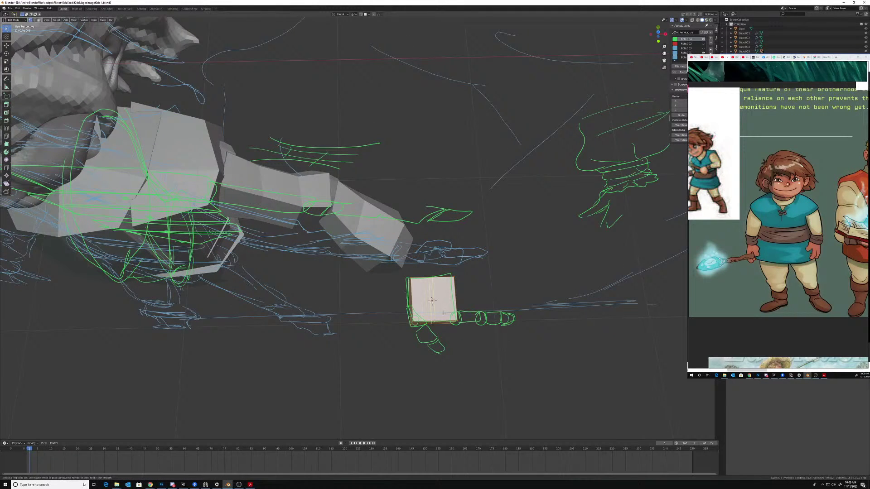
{"action": "left_click", "coordinate": [438, 326]}
{"action": "right_click", "coordinate": [438, 326]}
{"action": "key", "text": "s"}
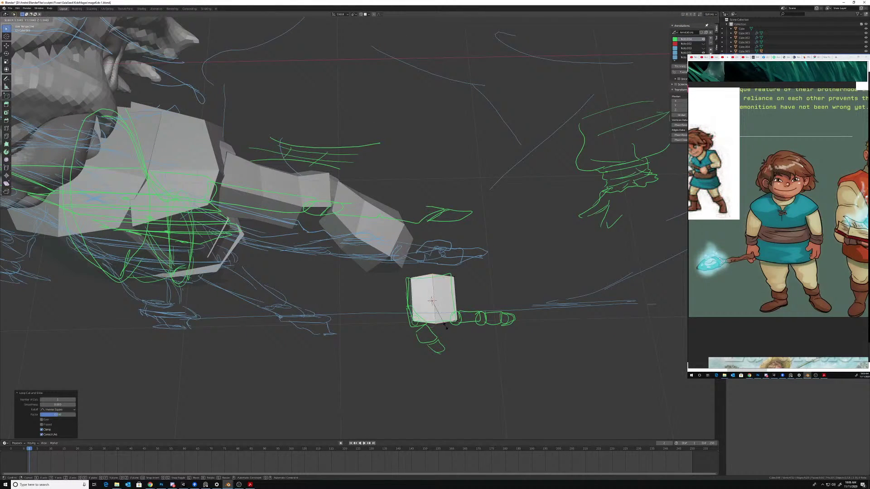
{"action": "left_click", "coordinate": [445, 327]}
- Cut a second, crosswise edge loop through the palm's middle and scale it to round the block
{"action": "key", "text": "ctrl+r"}
{"action": "left_click", "coordinate": [437, 307]}
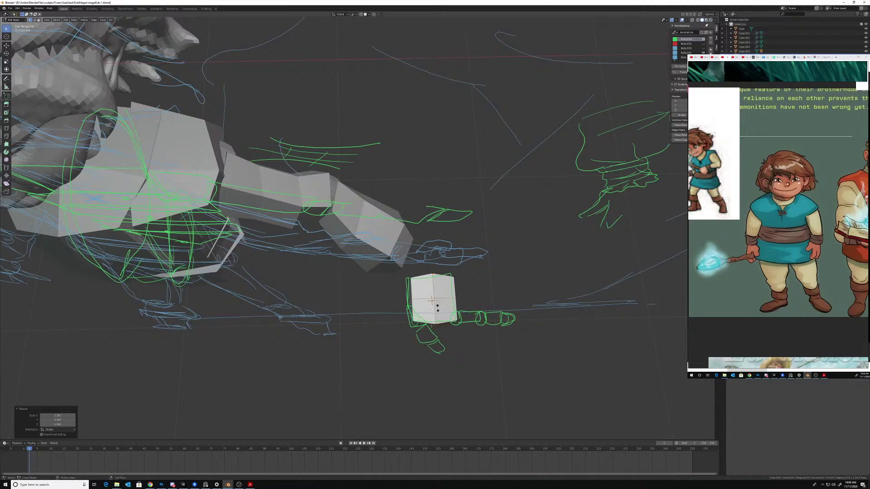
{"action": "left_click", "coordinate": [439, 310]}
{"action": "key", "text": "s"}
{"action": "left_click", "coordinate": [440, 307]}
{"action": "middle_click_drag", "start_coordinate": [441, 307], "coordinate": [354, 278]}
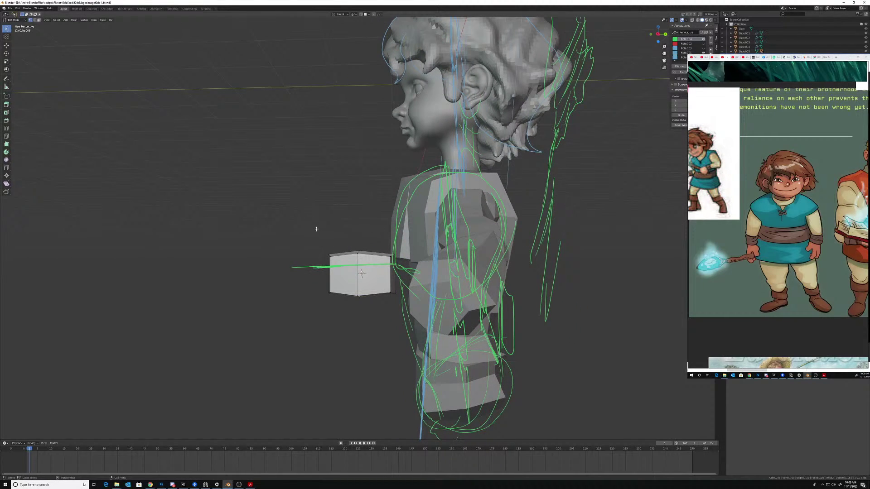
- Sketch a curved row of knuckle circles above the palm as a guide to its arch
{"action": "mouse_move", "coordinate": [327, 220]}
{"action": "left_mouse_down"}
{"action": "mouse_move", "coordinate": [349, 219]}
{"action": "mouse_move", "coordinate": [377, 236]}
{"action": "mouse_move", "coordinate": [356, 208]}
{"action": "mouse_move", "coordinate": [332, 207]}
{"action": "mouse_move", "coordinate": [327, 221]}
{"action": "mouse_move", "coordinate": [354, 210]}
{"action": "mouse_move", "coordinate": [374, 231]}
{"action": "left_mouse_up"}
{"action": "middle_click_drag", "start_coordinate": [322, 192], "coordinate": [383, 233]}
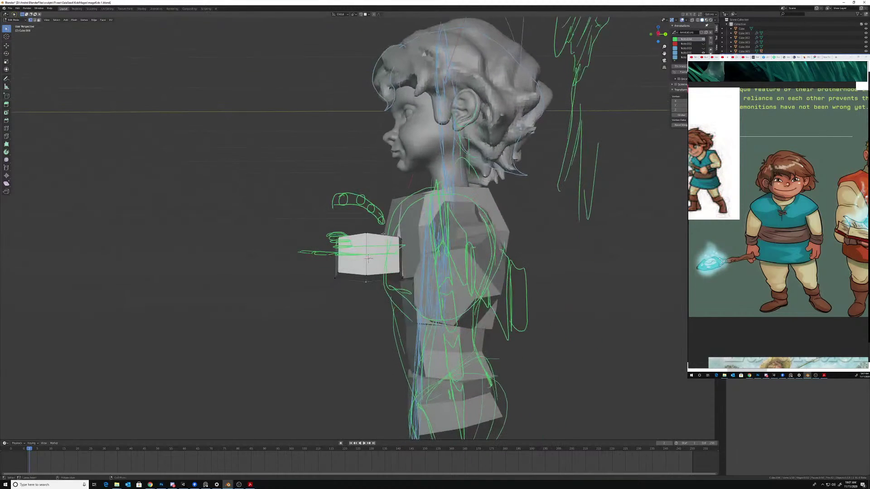
{"action": "left_click_drag", "start_coordinate": [372, 295], "coordinate": [362, 224]}
{"action": "mouse_move", "coordinate": [363, 235]}
{"action": "middle_mouse_down"}
{"action": "mouse_move", "coordinate": [349, 272]}
{"action": "mouse_move", "coordinate": [361, 304]}
{"action": "middle_mouse_up"}
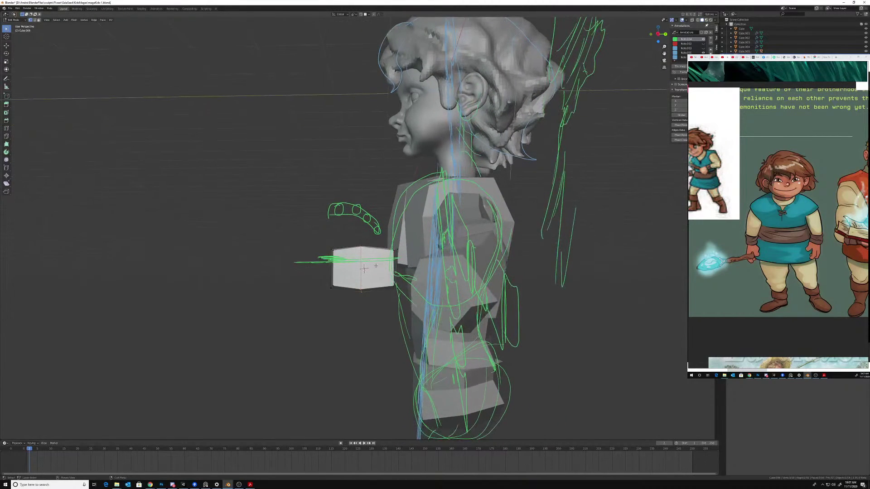
- Turn on X-ray display and move the palm's middle edge loop up to arch the hand
{"action": "mouse_move", "coordinate": [361, 308]}
{"action": "left_mouse_down"}
{"action": "mouse_move", "coordinate": [351, 291]}
{"action": "mouse_move", "coordinate": [370, 284]}
{"action": "left_mouse_up"}
{"action": "middle_click_drag", "start_coordinate": [367, 275], "coordinate": [370, 268]}
{"action": "key", "text": "z"}
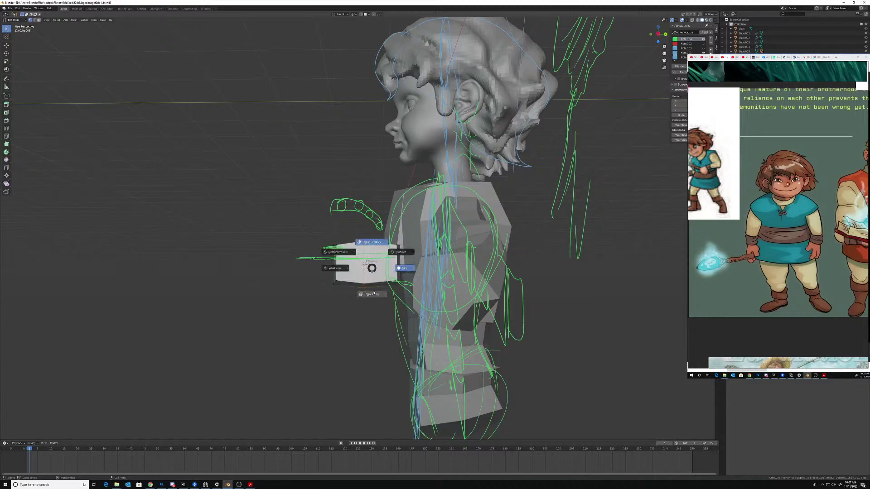
{"action": "left_click", "coordinate": [371, 295]}
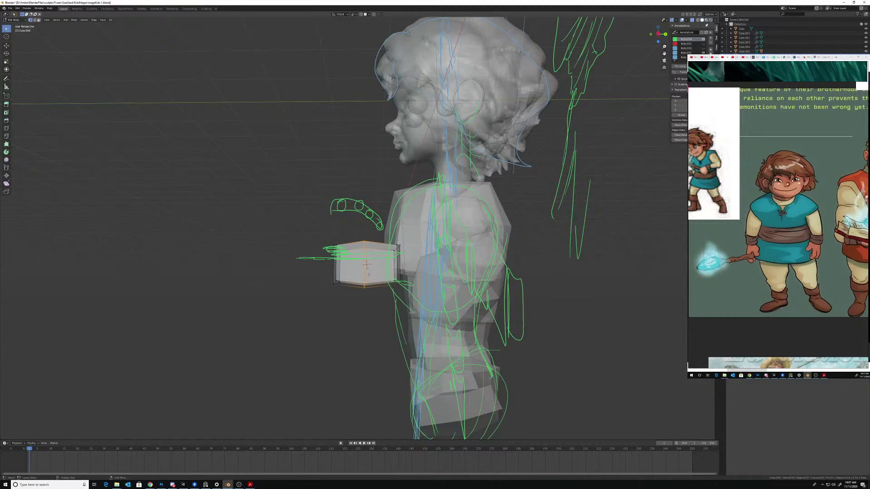
{"action": "key", "text": "g"}
{"action": "left_click", "coordinate": [382, 293]}
{"action": "key", "text": "g"}
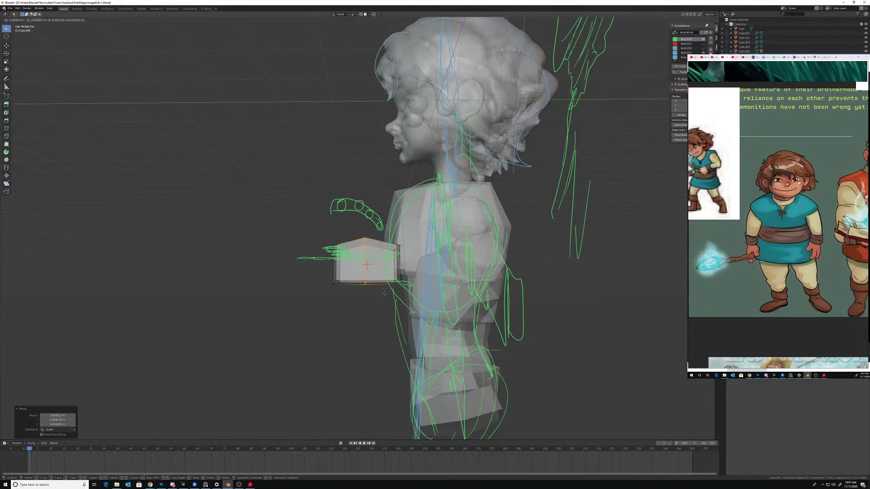
{"action": "left_click", "coordinate": [385, 295]}
- Lower the palm's rear, little-finger side, tilt it inward and scale it down slightly
{"action": "left_click_drag", "start_coordinate": [384, 290], "coordinate": [409, 273]}
{"action": "key", "text": "g"}
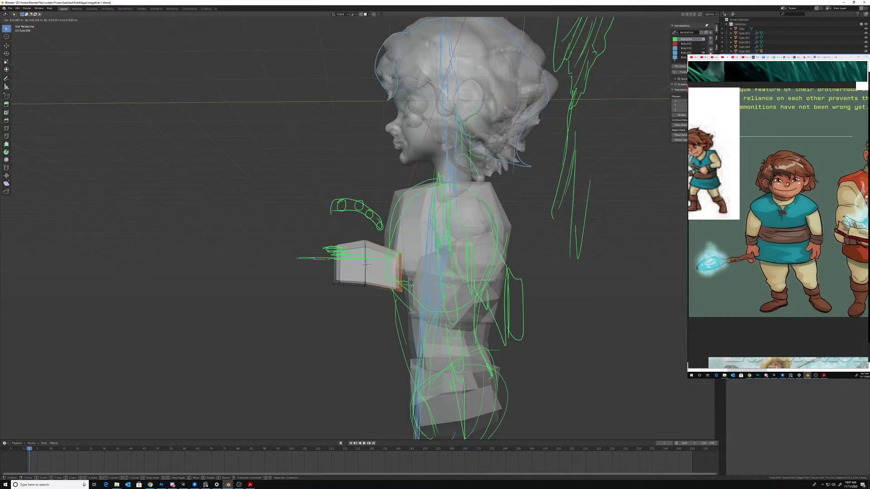
{"action": "left_click", "coordinate": [411, 283]}
{"action": "key", "text": "r"}
{"action": "left_click", "coordinate": [432, 248]}
{"action": "key", "text": "s"}
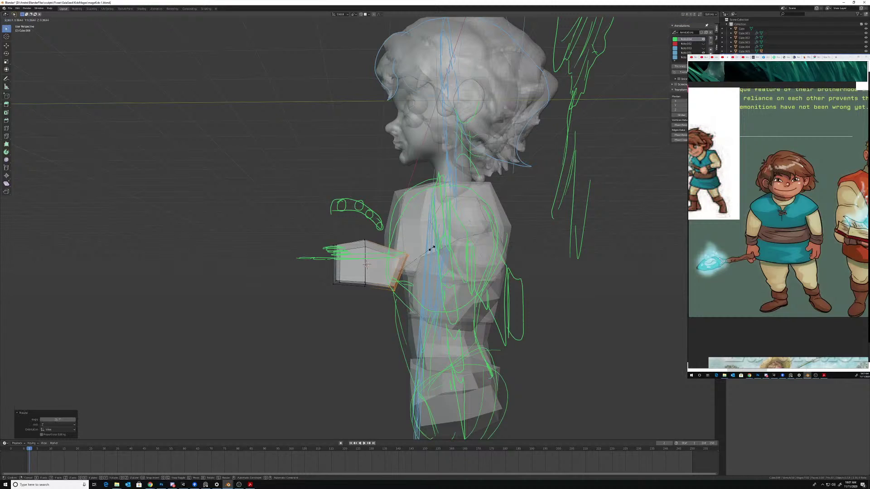
{"action": "left_click", "coordinate": [429, 251]}
{"action": "key", "text": "g"}
{"action": "left_click", "coordinate": [417, 260]}
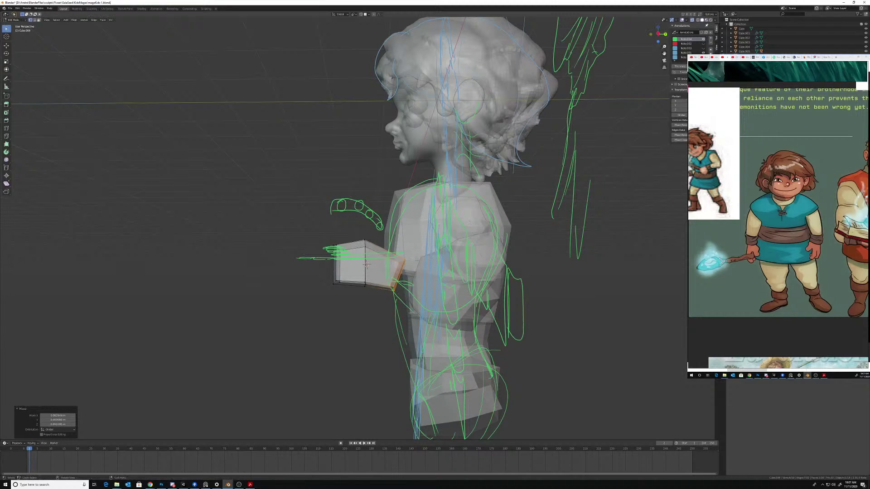
- Adjust the position of the palm's middle underside vertices to refine its cupped shape
{"action": "left_click_drag", "start_coordinate": [355, 296], "coordinate": [377, 300]}
{"action": "key", "text": "g"}
{"action": "left_click", "coordinate": [379, 252]}
{"action": "key", "text": "g"}
{"action": "left_click", "coordinate": [365, 290]}
{"action": "middle_click_drag", "start_coordinate": [364, 290], "coordinate": [446, 263]}
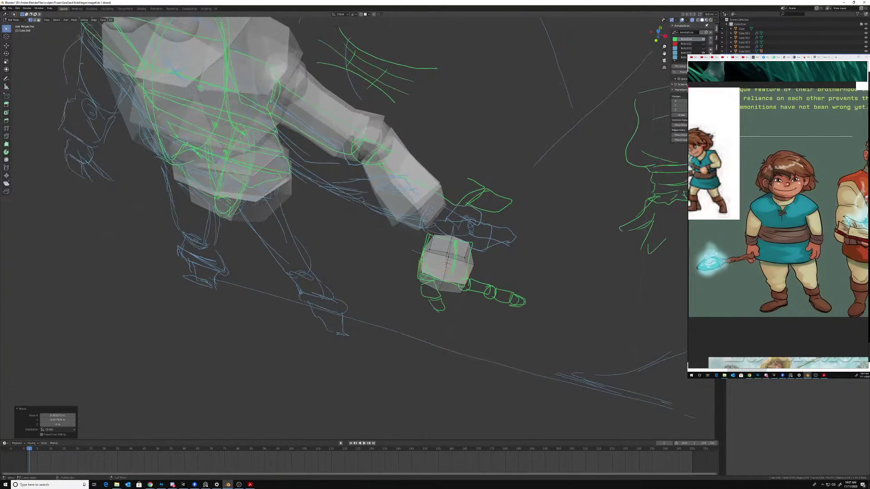
- Return the palm to Object Mode and set its origin to the 3D cursor at the wrist end
{"action": "key", "text": "ctrl+Tab"}
{"action": "left_click", "coordinate": [397, 236]}
{"action": "middle_click_drag", "start_coordinate": [397, 236], "coordinate": [441, 268]}
{"action": "right_click", "coordinate": [435, 245]}
{"action": "mouse_move", "coordinate": [435, 245]}
{"action": "left_click", "coordinate": [463, 257]}
- Add a cylinder at the wrist and scale it down to wrist thickness
{"action": "key", "text": "shift+a"}
{"action": "mouse_move", "coordinate": [435, 267]}
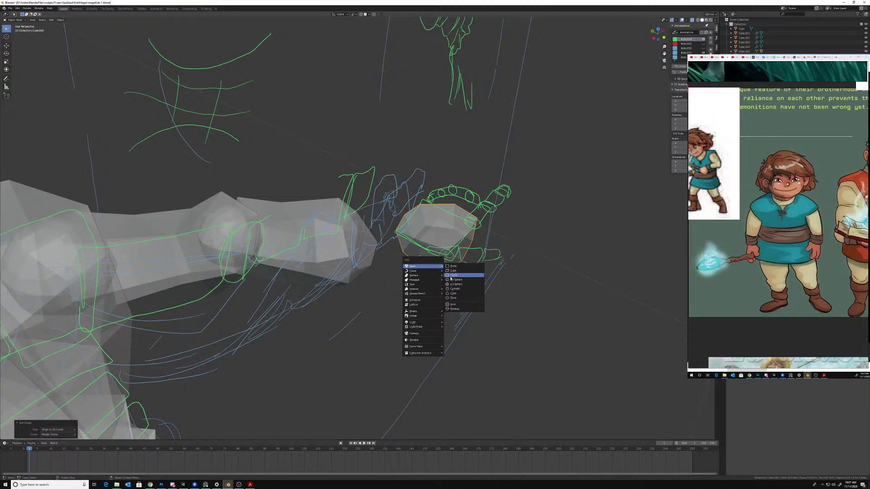
{"action": "left_click", "coordinate": [455, 289]}
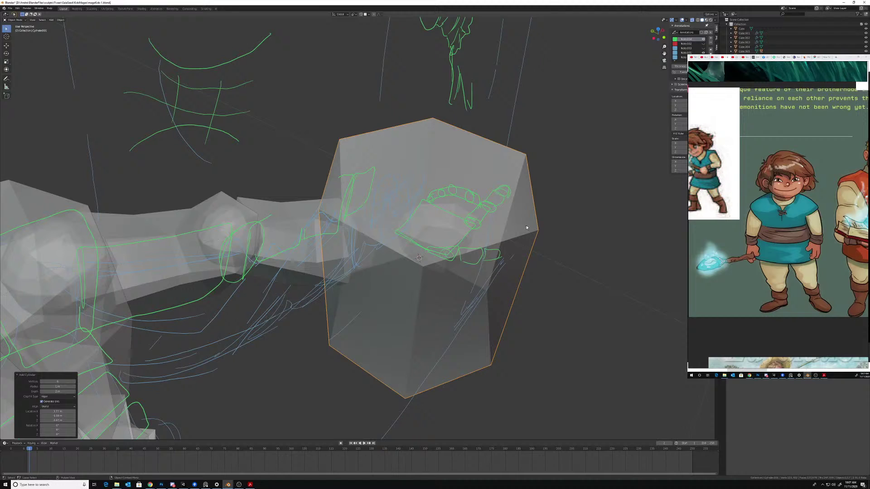
{"action": "middle_click_drag", "start_coordinate": [514, 225], "coordinate": [561, 210]}
{"action": "key", "text": "s"}
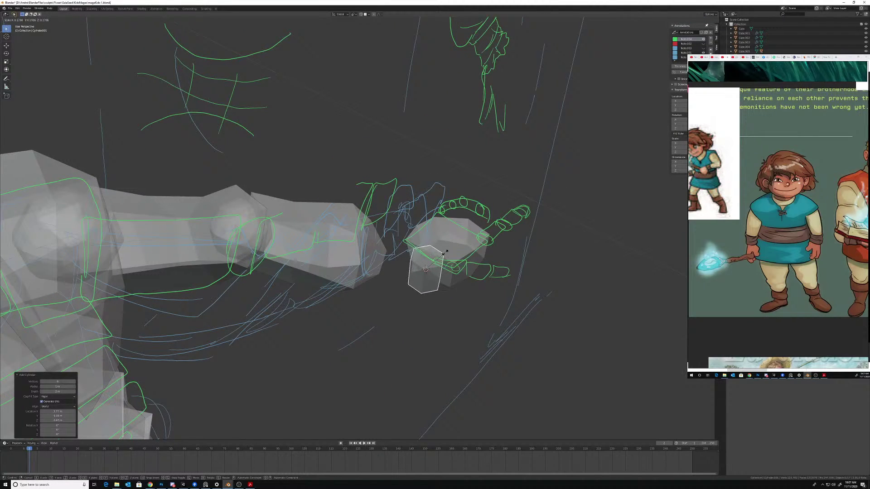
{"action": "left_click", "coordinate": [446, 248]}
{"action": "middle_click_drag", "start_coordinate": [447, 286], "coordinate": [453, 247]}
{"action": "middle_click_drag", "start_coordinate": [509, 249], "coordinate": [491, 254]}
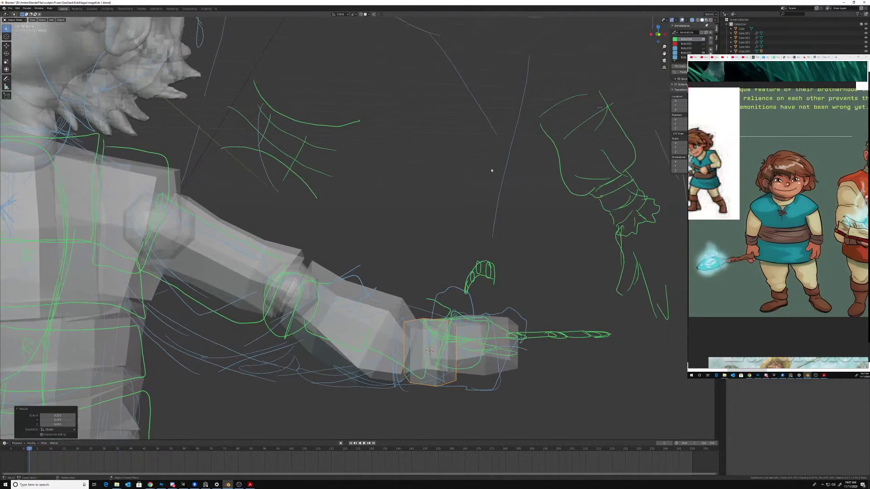
- Rotate the wrist cylinder to lie lengthwise and line up with the palm
{"action": "key", "text": "r"}
{"action": "left_click", "coordinate": [452, 354]}
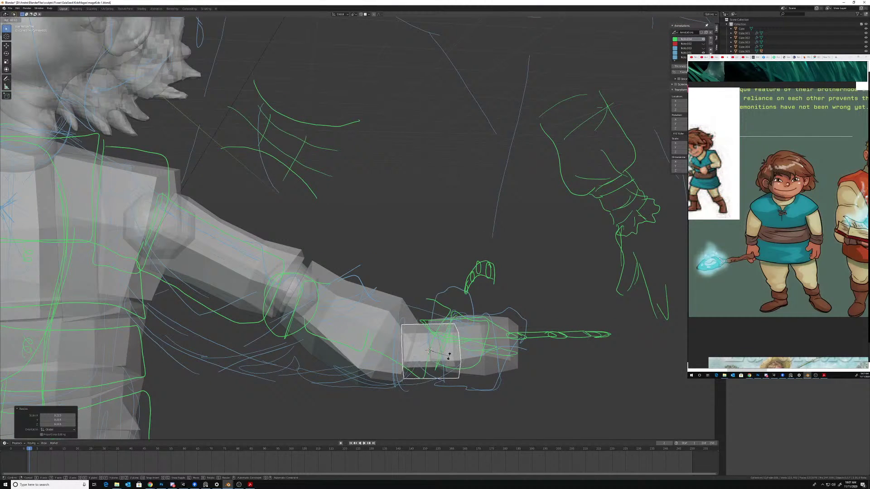
{"action": "middle_click_drag", "start_coordinate": [451, 354], "coordinate": [470, 289]}
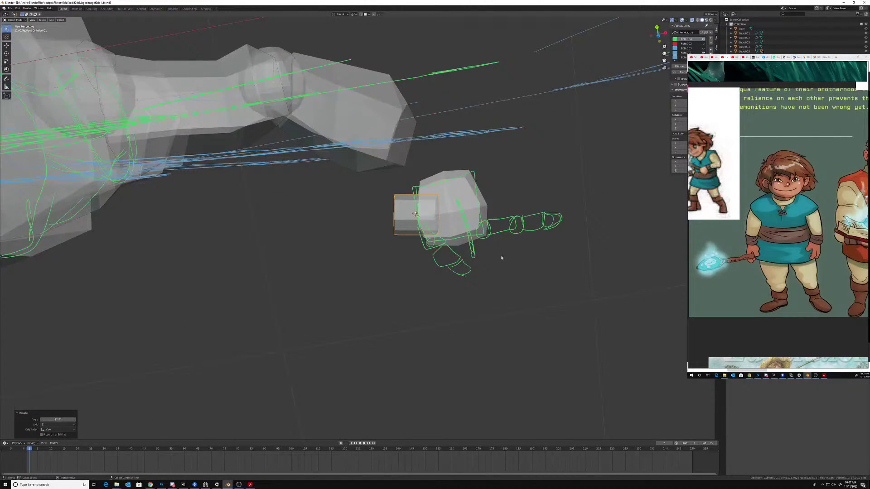
{"action": "left_click", "coordinate": [496, 237]}
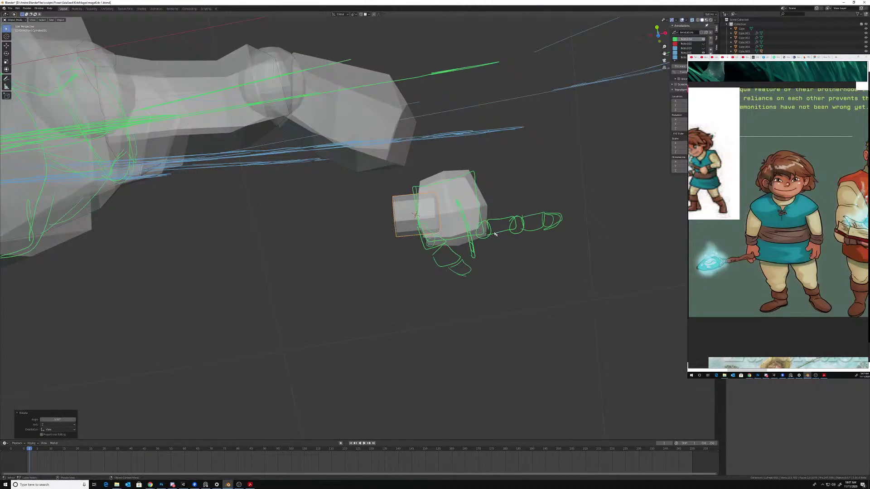
{"action": "left_click", "coordinate": [393, 229]}
{"action": "key", "text": "r"}
{"action": "left_click", "coordinate": [443, 222]}
- Move the wrist cylinder so that it overlaps the palm's forearm end
{"action": "key", "text": "g"}
{"action": "left_click", "coordinate": [443, 220]}
{"action": "middle_click_drag", "start_coordinate": [443, 219], "coordinate": [446, 254]}
{"action": "key", "text": "g"}
{"action": "left_click", "coordinate": [444, 227]}
{"action": "key", "text": "g"}
{"action": "left_click", "coordinate": [455, 202]}
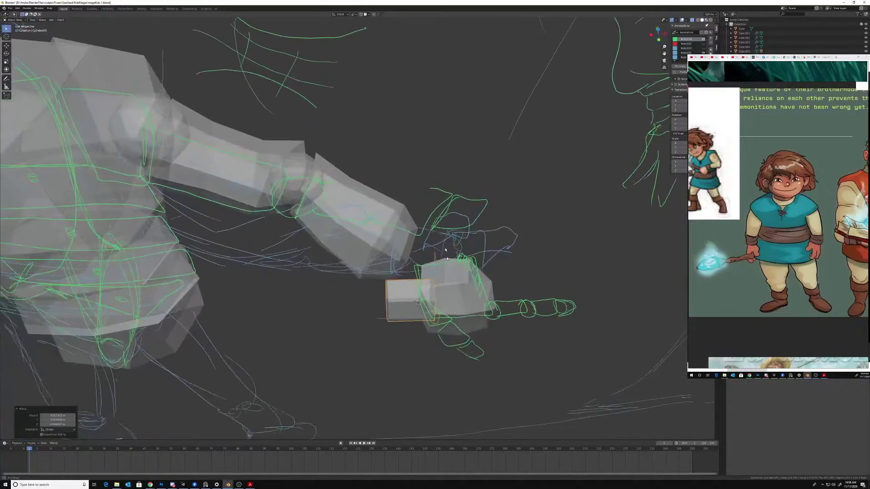
- Apply the scale of the wrist cylinder
{"action": "left_click", "coordinate": [458, 300]}
{"action": "middle_click_drag", "start_coordinate": [458, 300], "coordinate": [456, 254]}
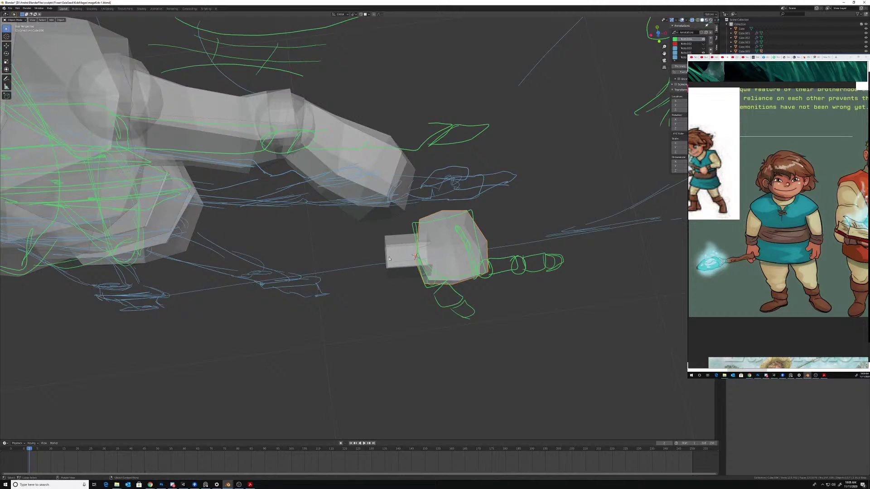
{"action": "left_click", "coordinate": [407, 274]}
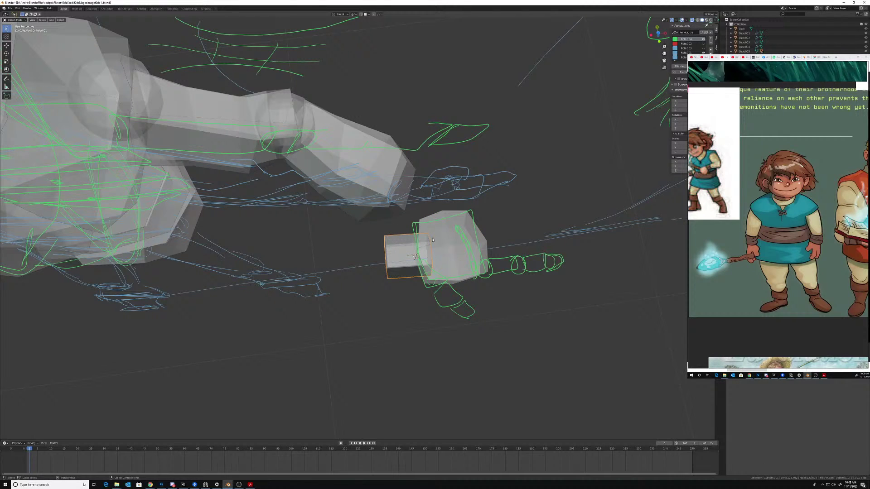
{"action": "mouse_move", "coordinate": [433, 240]}
{"action": "middle_mouse_down"}
{"action": "mouse_move", "coordinate": [412, 301]}
{"action": "mouse_move", "coordinate": [405, 292]}
{"action": "mouse_move", "coordinate": [407, 284]}
{"action": "mouse_move", "coordinate": [421, 296]}
{"action": "mouse_move", "coordinate": [397, 290]}
{"action": "middle_mouse_up"}
{"action": "key", "text": "ctrl+a"}
{"action": "left_click", "coordinate": [404, 301]}
- In top view, duplicate the wrist cylinder onto the sketched finger's first segment, scale it down and straighten its rotation
{"action": "middle_click_drag", "start_coordinate": [433, 243], "coordinate": [417, 290], "text": "alt"}
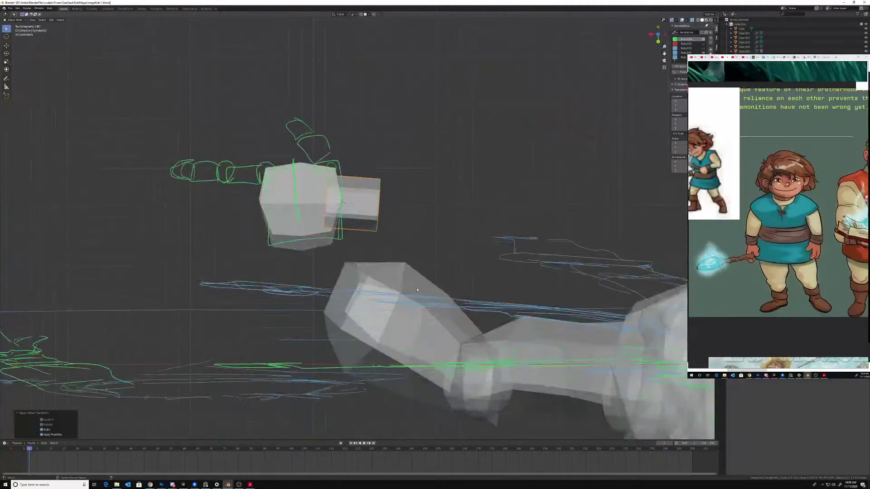
{"action": "middle_click_drag", "start_coordinate": [415, 244], "coordinate": [415, 266], "text": "shift"}
{"action": "key", "text": "shift+d"}
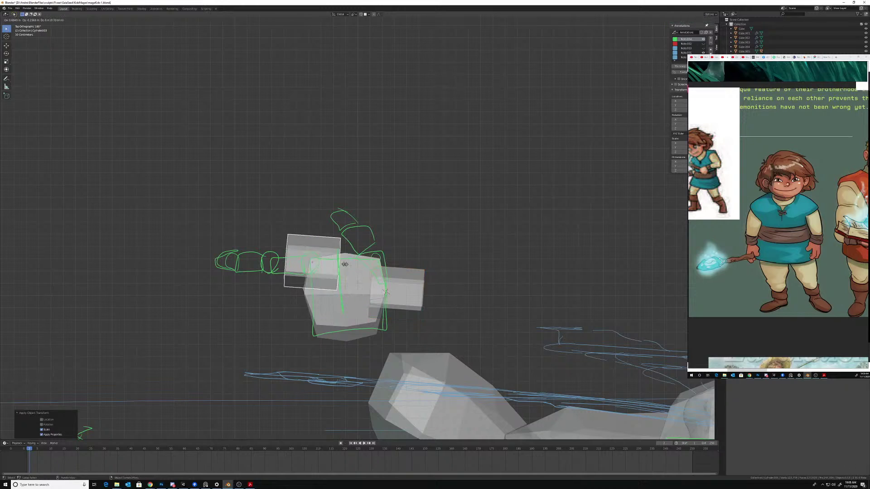
{"action": "left_click", "coordinate": [356, 274]}
{"action": "key", "text": "s"}
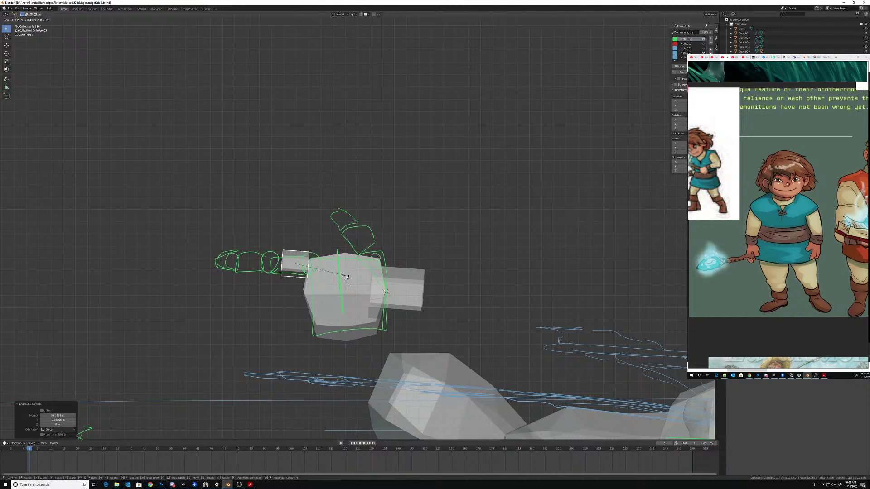
{"action": "left_click", "coordinate": [346, 276]}
{"action": "key", "text": "r"}
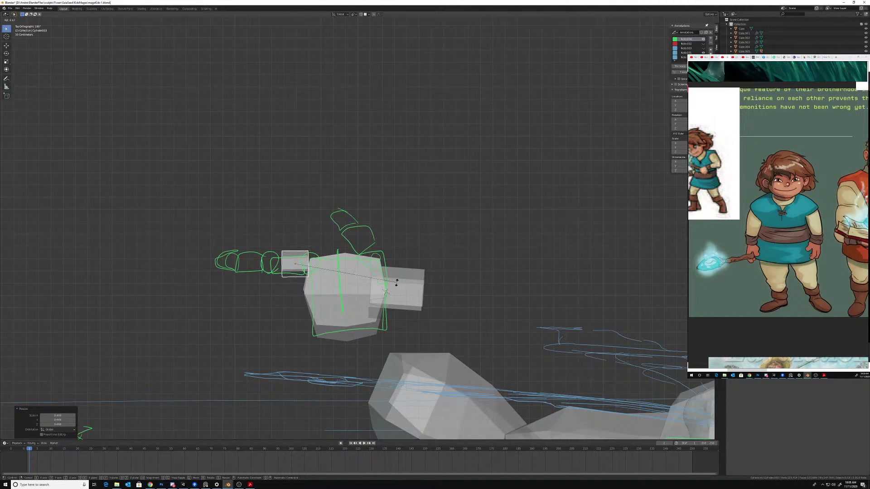
{"action": "left_click", "coordinate": [397, 283]}
- Stretch the finger segment along the X axis and move it onto the sketched first phalanx
{"action": "key", "text": "s"}
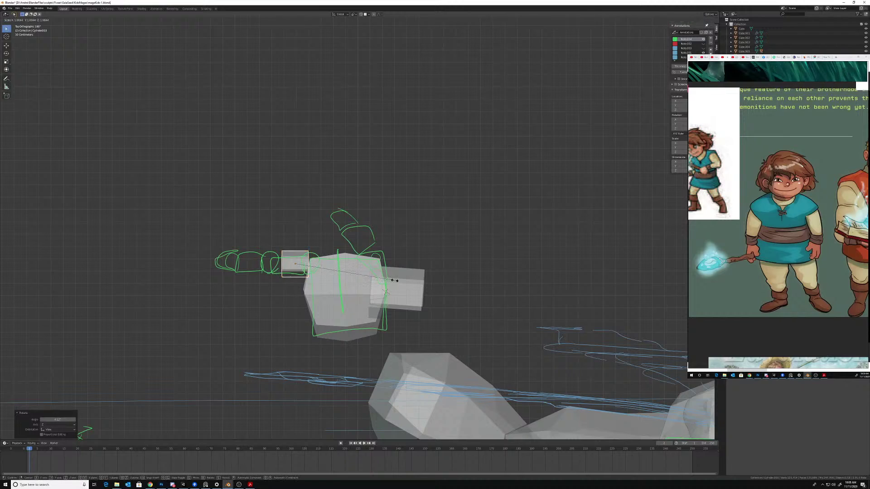
{"action": "key", "text": "x"}
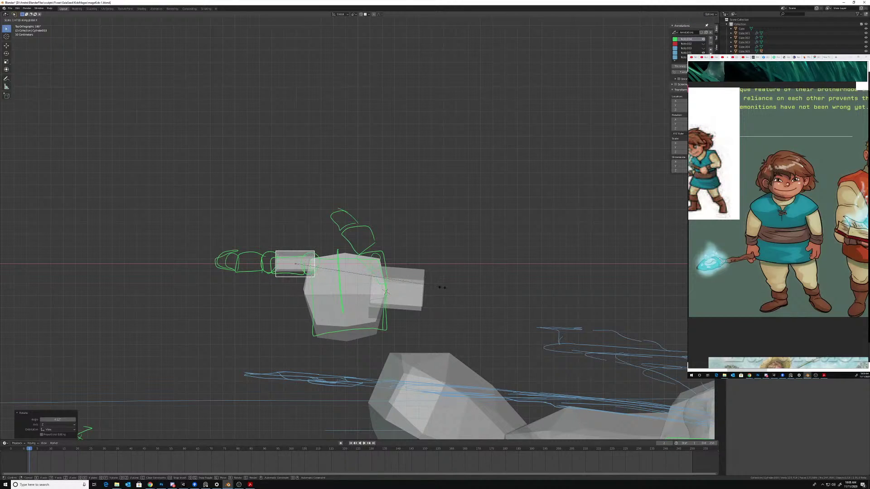
{"action": "left_click", "coordinate": [442, 289]}
{"action": "key", "text": "g"}
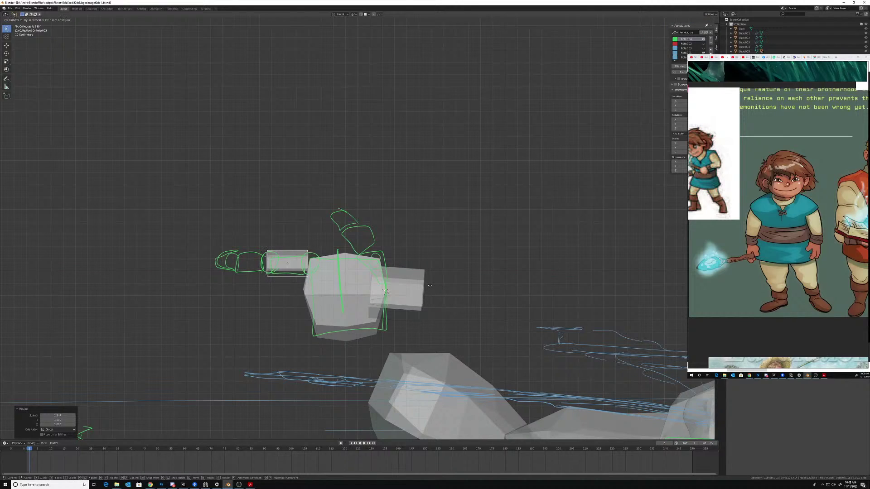
{"action": "left_click", "coordinate": [430, 288]}
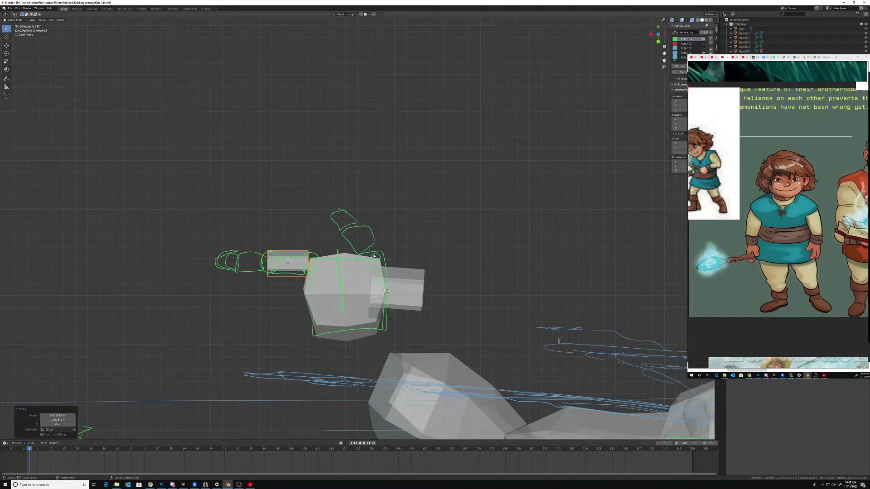
- Scale the finger segment down slightly and apply its scale
{"action": "key", "text": "s"}
{"action": "left_click", "coordinate": [360, 268]}
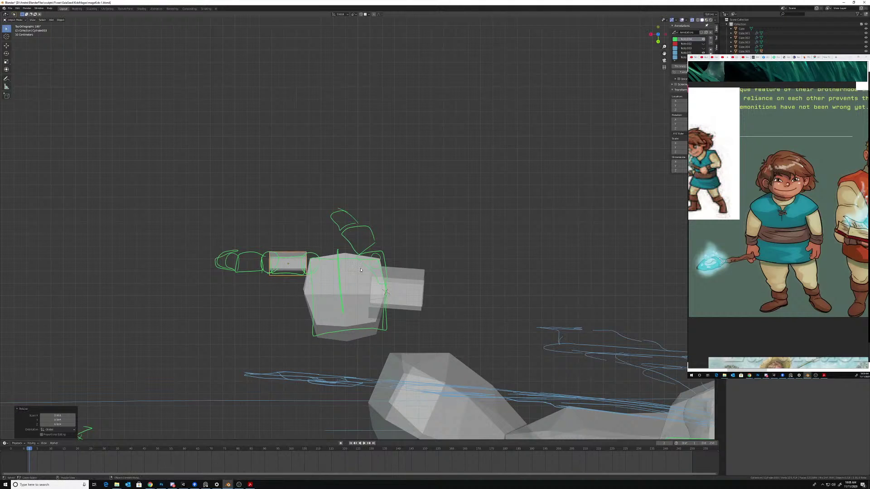
{"action": "key", "text": "ctrl+a"}
{"action": "left_click", "coordinate": [368, 258]}
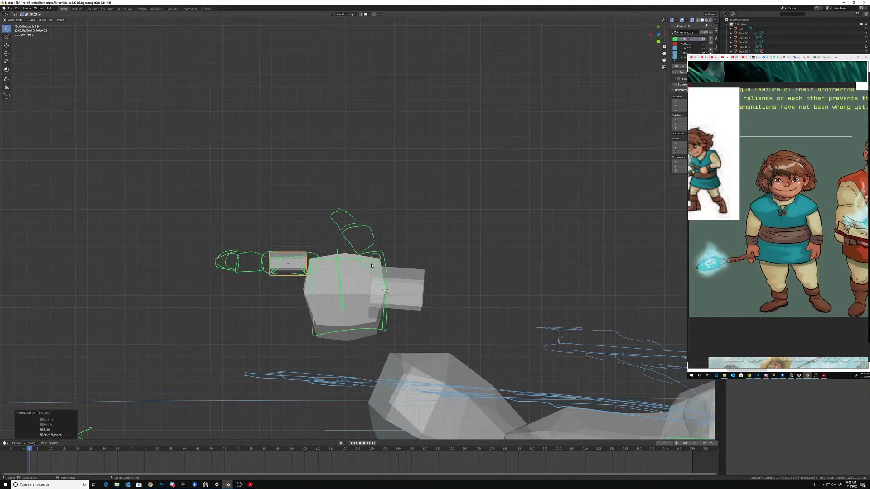
- Add a low-poly UV sphere with 6 rings and a small radius as a joint at the end of the finger segment
{"action": "middle_click_drag", "start_coordinate": [368, 258], "coordinate": [336, 159]}
{"action": "middle_click_drag", "start_coordinate": [347, 208], "coordinate": [409, 323], "text": "ctrl"}
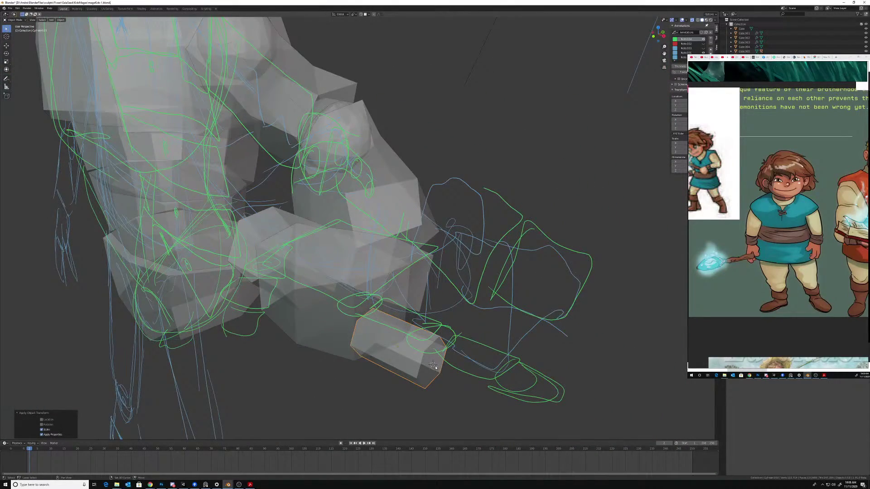
{"action": "key", "text": "shift+a"}
{"action": "mouse_move", "coordinate": [439, 369]}
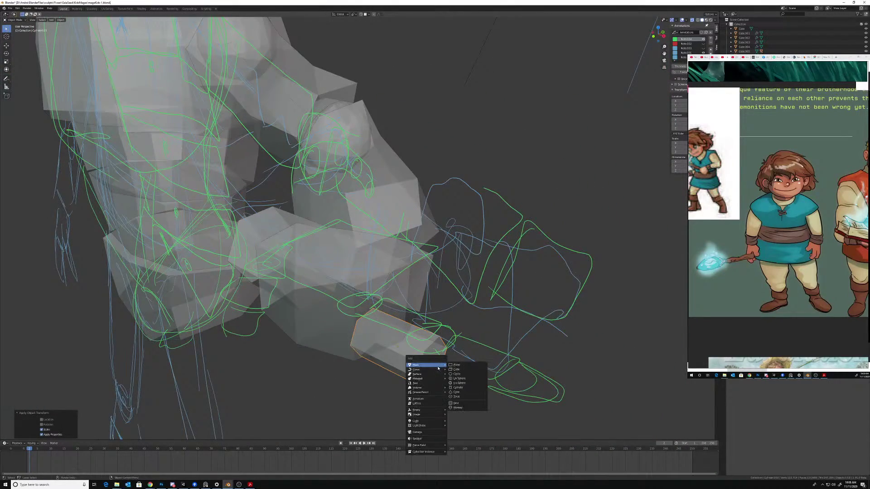
{"action": "left_click", "coordinate": [460, 378]}
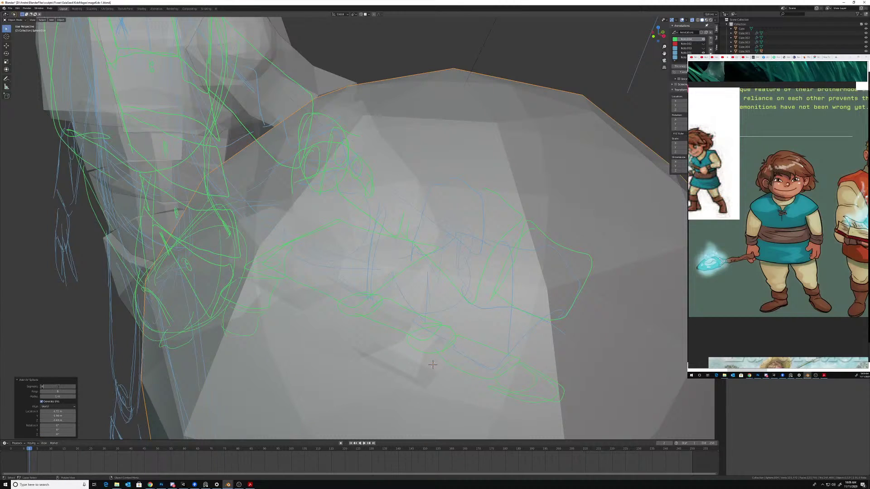
{"action": "key", "text": "Return"}
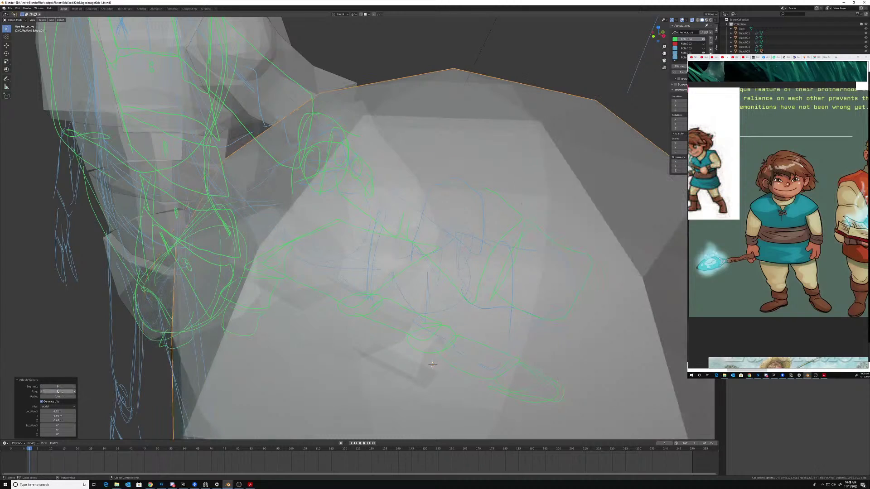
{"action": "type", "text": "6"}
{"action": "key", "text": "Return"}
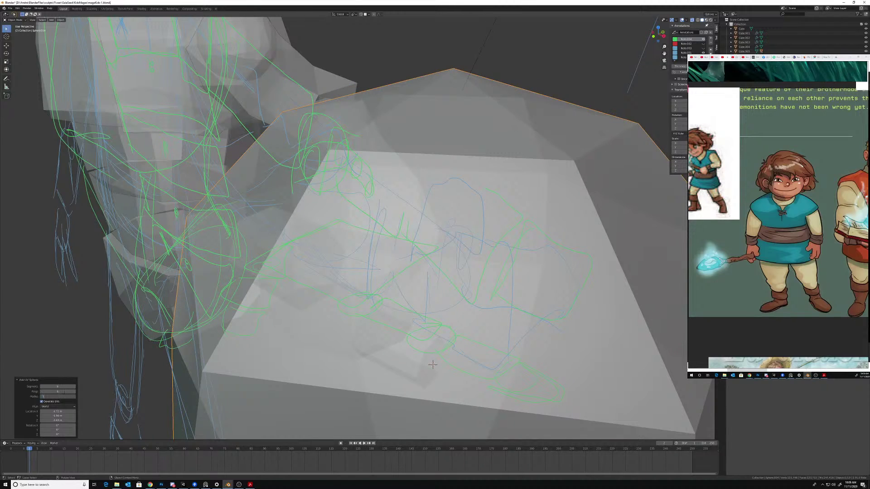
{"action": "key", "text": "Return"}
{"action": "middle_click_drag", "start_coordinate": [425, 293], "coordinate": [445, 274]}
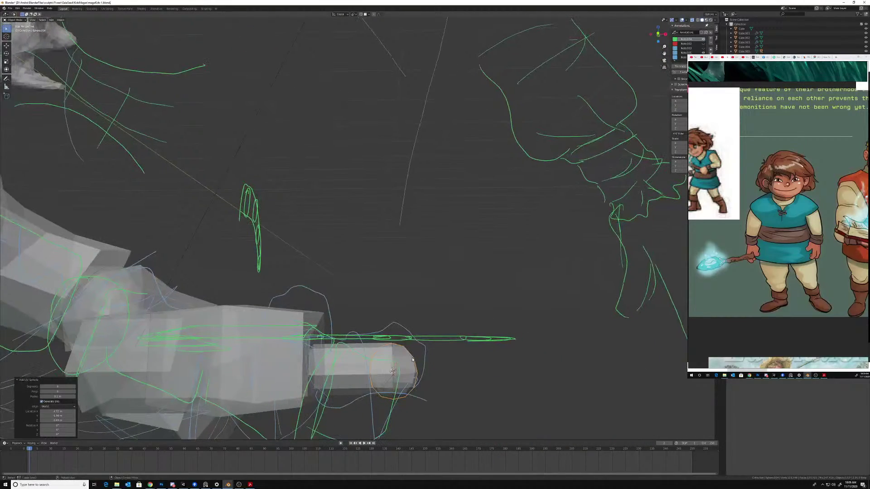
- Try to rotate the joint sphere freely to line up its faces with the finger segment
{"action": "left_click", "coordinate": [420, 358]}
{"action": "mouse_move", "coordinate": [446, 344]}
{"action": "middle_mouse_down"}
{"action": "mouse_move", "coordinate": [460, 324]}
{"action": "mouse_move", "coordinate": [451, 310]}
{"action": "mouse_move", "coordinate": [450, 319]}
{"action": "middle_mouse_up"}
{"action": "key", "text": "r"}
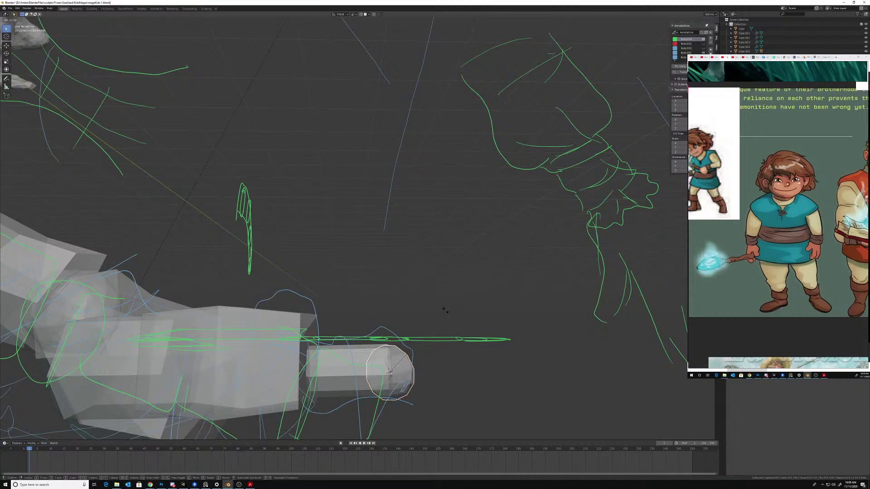
{"action": "left_click", "coordinate": [357, 312]}
{"action": "middle_click_drag", "start_coordinate": [358, 313], "coordinate": [367, 361]}
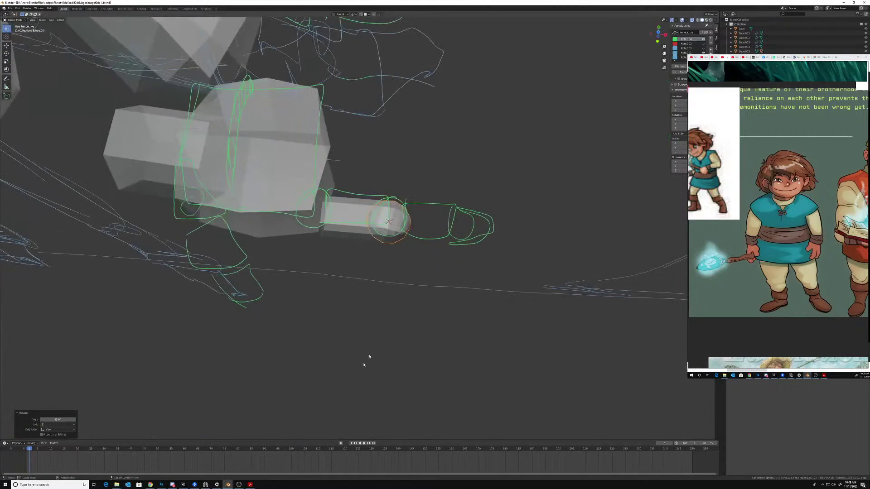
{"action": "key", "text": "ctrl+z"}
- Rotate the joint sphere 90° about the Z axis and 90° about the Y axis
{"action": "type", "text": "rz"}
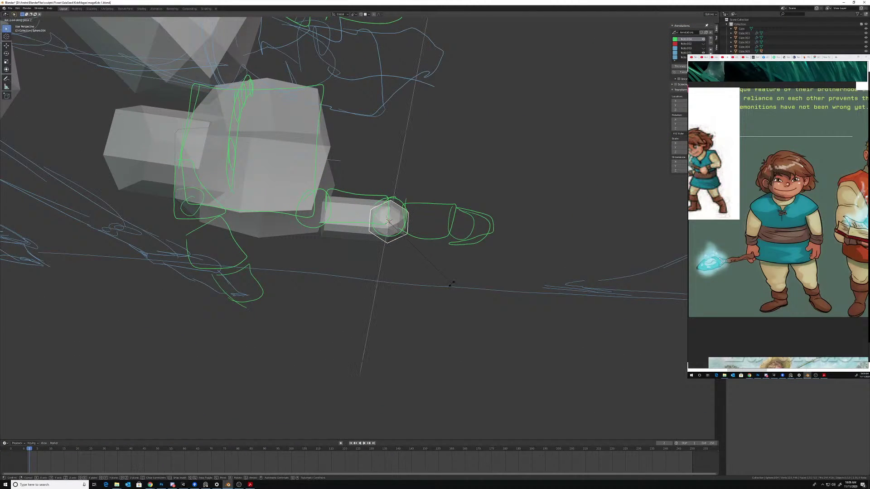
{"action": "type", "text": "90"}
{"action": "key", "text": "Return"}
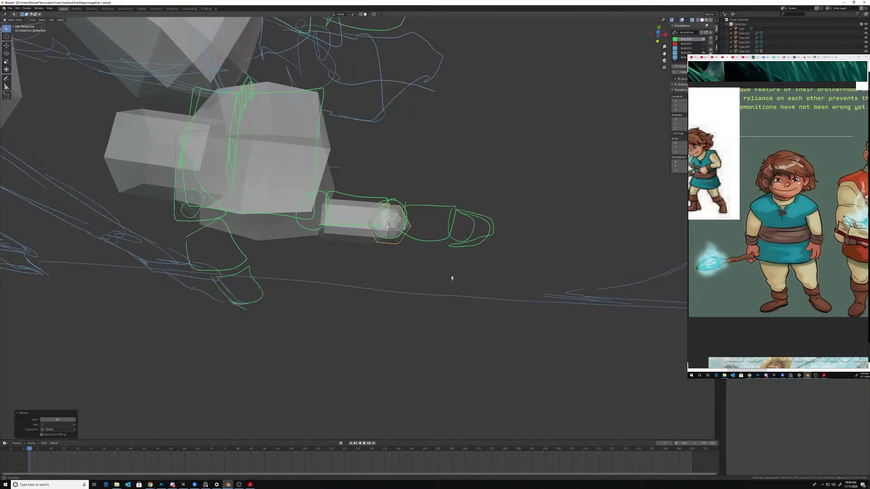
{"action": "middle_click_drag", "start_coordinate": [451, 278], "coordinate": [452, 242]}
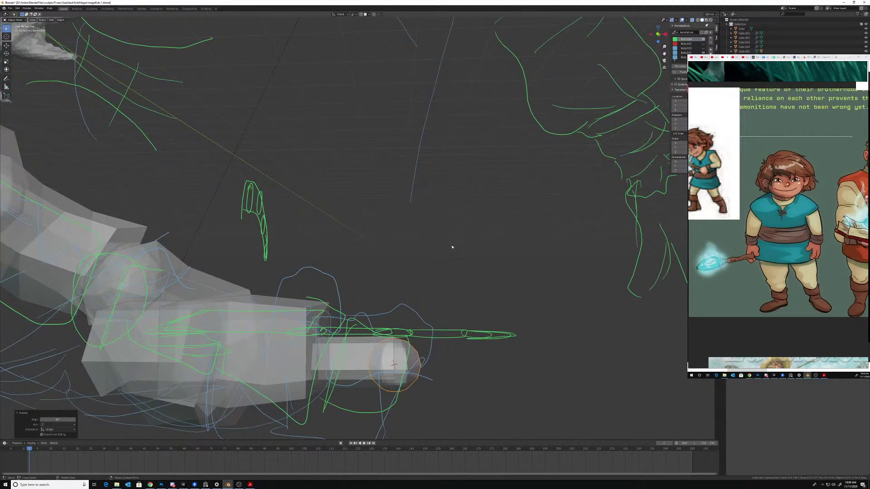
{"action": "type", "text": "rzy90"}
{"action": "key", "text": "Return"}
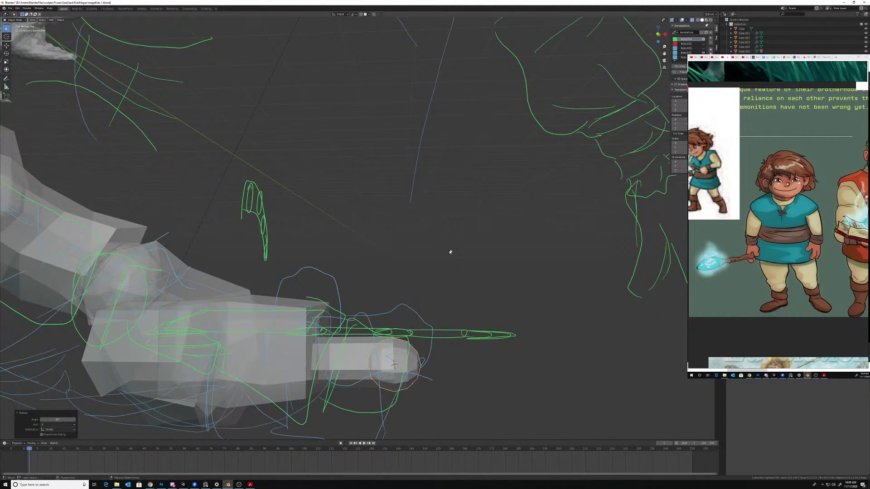
- Move the joint sphere along the Z axis so it lines up with the end of the finger segment
{"action": "mouse_move", "coordinate": [450, 251]}
{"action": "middle_mouse_down"}
{"action": "mouse_move", "coordinate": [414, 320]}
{"action": "mouse_move", "coordinate": [424, 288]}
{"action": "mouse_move", "coordinate": [400, 324]}
{"action": "mouse_move", "coordinate": [350, 317]}
{"action": "mouse_move", "coordinate": [421, 284]}
{"action": "mouse_move", "coordinate": [403, 360]}
{"action": "mouse_move", "coordinate": [404, 344]}
{"action": "middle_mouse_up"}
{"action": "key", "text": "g"}
{"action": "key", "text": "z"}
{"action": "left_click", "coordinate": [408, 297]}
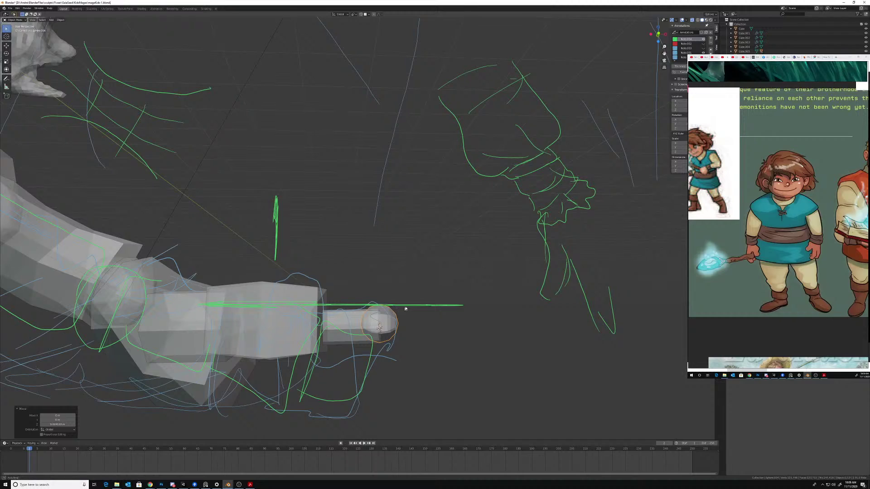
- Try duplicating the separate finger segment and joint sphere along the X axis, and delete the copies
{"action": "mouse_move", "coordinate": [405, 308]}
{"action": "middle_mouse_down"}
{"action": "mouse_move", "coordinate": [388, 301]}
{"action": "mouse_move", "coordinate": [371, 338]}
{"action": "mouse_move", "coordinate": [390, 306]}
{"action": "mouse_move", "coordinate": [376, 296]}
{"action": "mouse_move", "coordinate": [399, 293]}
{"action": "mouse_move", "coordinate": [385, 314]}
{"action": "mouse_move", "coordinate": [390, 299]}
{"action": "mouse_move", "coordinate": [378, 293]}
{"action": "middle_mouse_up"}
{"action": "left_click", "coordinate": [353, 299]}
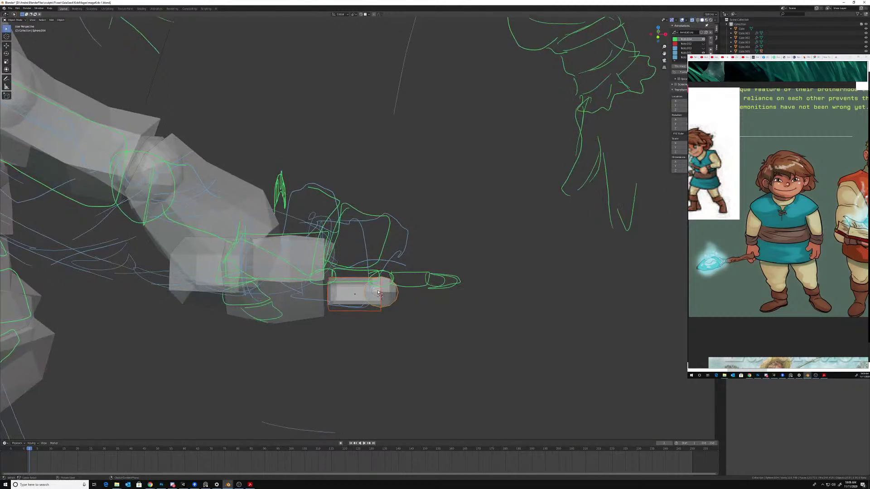
{"action": "key", "text": "shift+d"}
{"action": "key", "text": "x"}
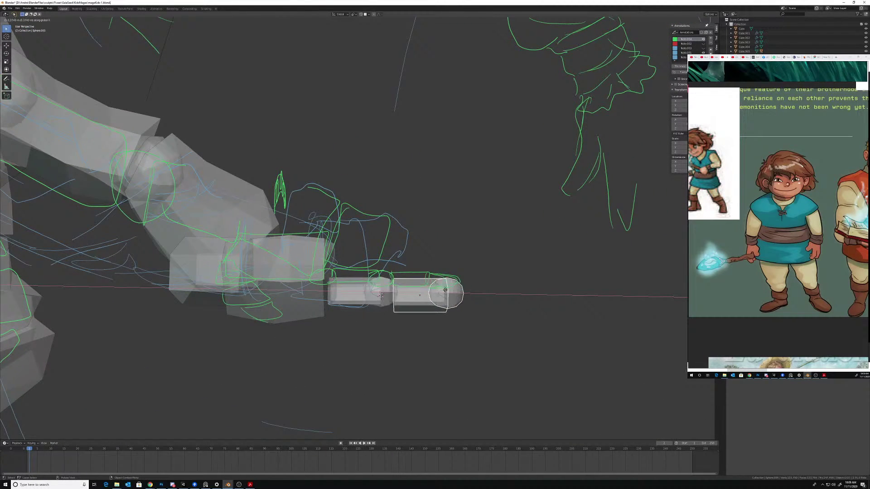
{"action": "left_click", "coordinate": [441, 289]}
{"action": "mouse_move", "coordinate": [440, 289]}
{"action": "middle_mouse_down"}
{"action": "mouse_move", "coordinate": [443, 278]}
{"action": "mouse_move", "coordinate": [437, 294]}
{"action": "middle_mouse_up"}
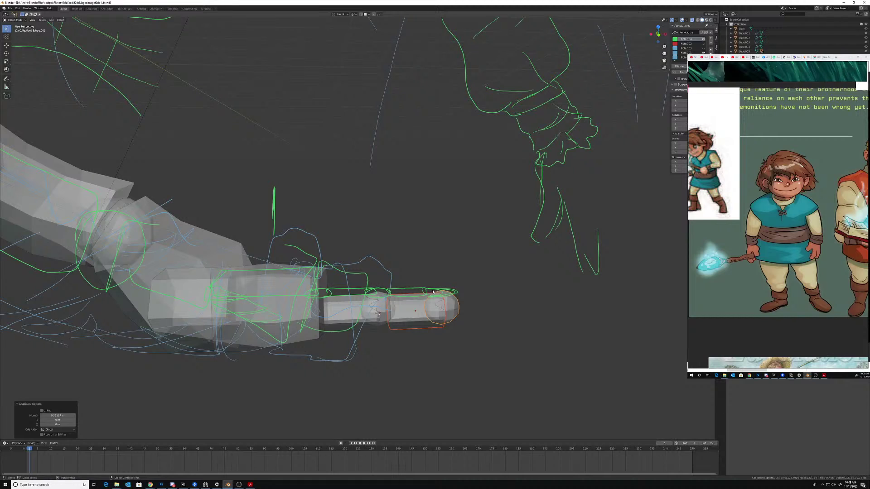
{"action": "key", "text": "x"}
{"action": "left_click", "coordinate": [429, 291]}
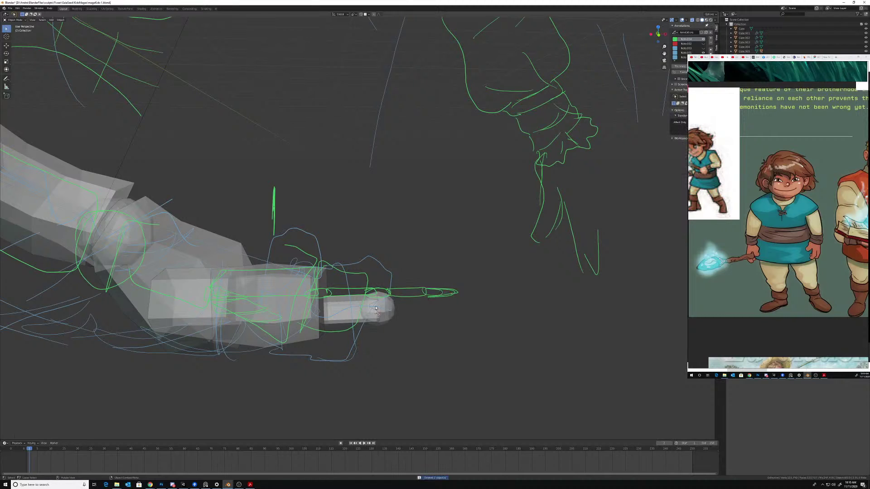
- Join the finger segment and its joint sphere into one object
{"action": "middle_click_drag", "start_coordinate": [430, 292], "coordinate": [392, 291]}
{"action": "left_click", "coordinate": [369, 330]}
{"action": "left_click", "coordinate": [393, 321], "text": "shift"}
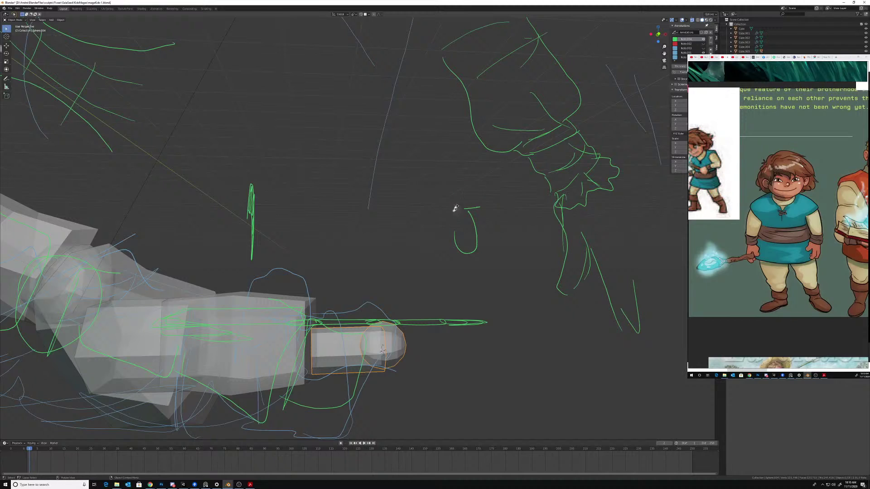
{"action": "mouse_move", "coordinate": [478, 232]}
{"action": "middle_mouse_down"}
{"action": "mouse_move", "coordinate": [452, 297]}
{"action": "mouse_move", "coordinate": [408, 307]}
{"action": "mouse_move", "coordinate": [399, 356]}
{"action": "middle_mouse_up"}
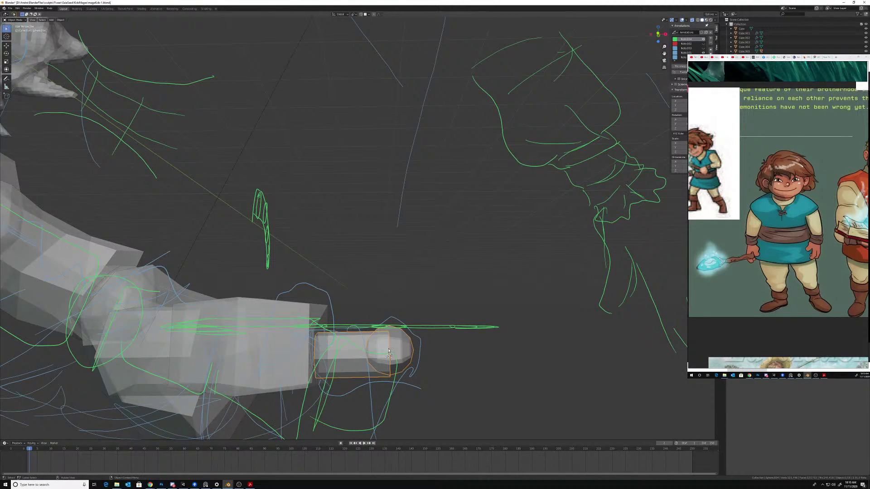
- Duplicate the joined finger segment along the X axis to form the second phalanx
{"action": "middle_click_drag", "start_coordinate": [397, 337], "coordinate": [440, 336]}
{"action": "key", "text": "g"}
{"action": "key", "text": "x"}
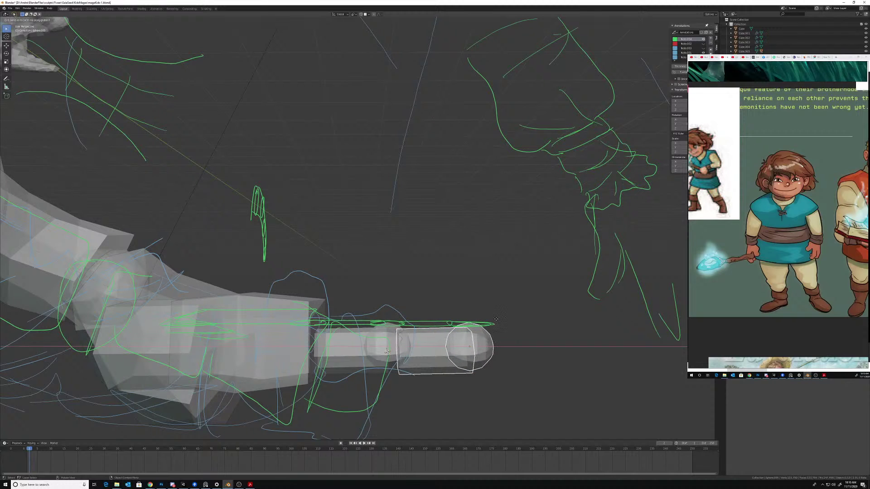
{"action": "left_click", "coordinate": [450, 301]}
{"action": "mouse_move", "coordinate": [451, 301]}
{"action": "middle_mouse_down"}
{"action": "mouse_move", "coordinate": [452, 317]}
{"action": "mouse_move", "coordinate": [451, 301]}
{"action": "mouse_move", "coordinate": [479, 317]}
{"action": "middle_mouse_up"}
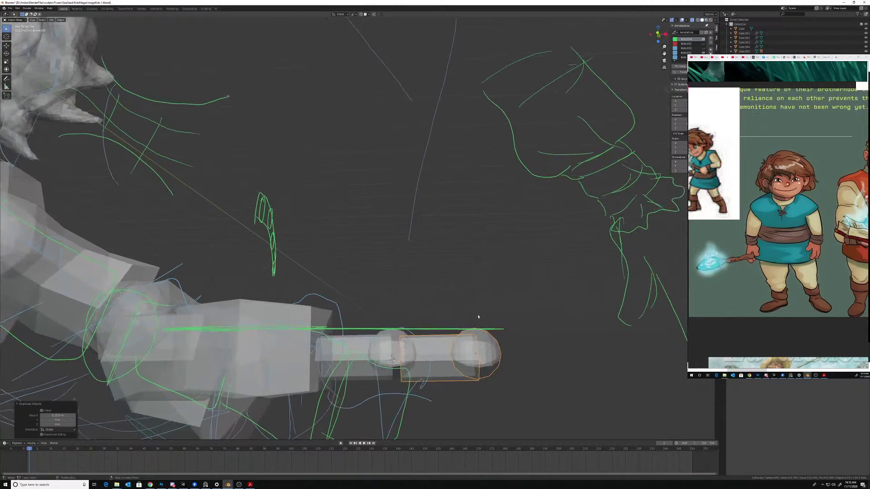
- Select both finger segments and rotate them 180° about the Z axis so the joints face the palm
{"action": "mouse_move", "coordinate": [470, 346]}
{"action": "middle_mouse_down"}
{"action": "mouse_move", "coordinate": [455, 297]}
{"action": "mouse_move", "coordinate": [458, 305]}
{"action": "middle_mouse_up"}
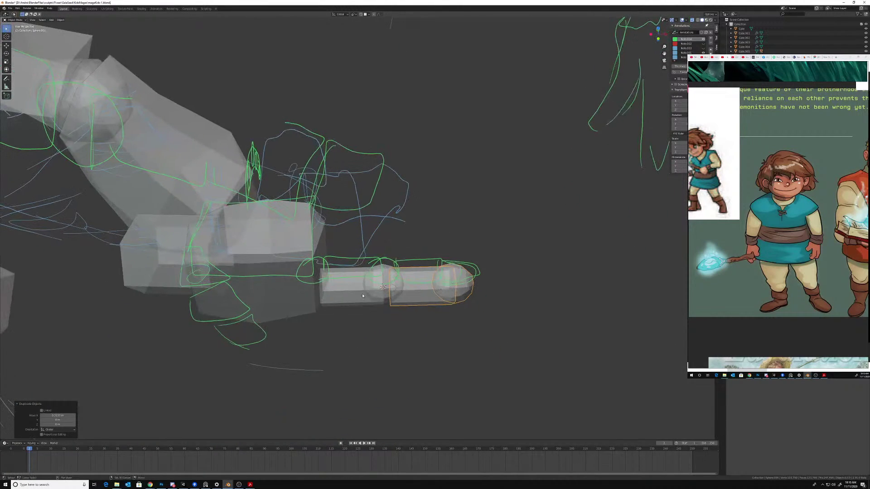
{"action": "left_click", "coordinate": [363, 290], "text": "shift"}
{"action": "middle_click_drag", "start_coordinate": [398, 227], "coordinate": [411, 410]}
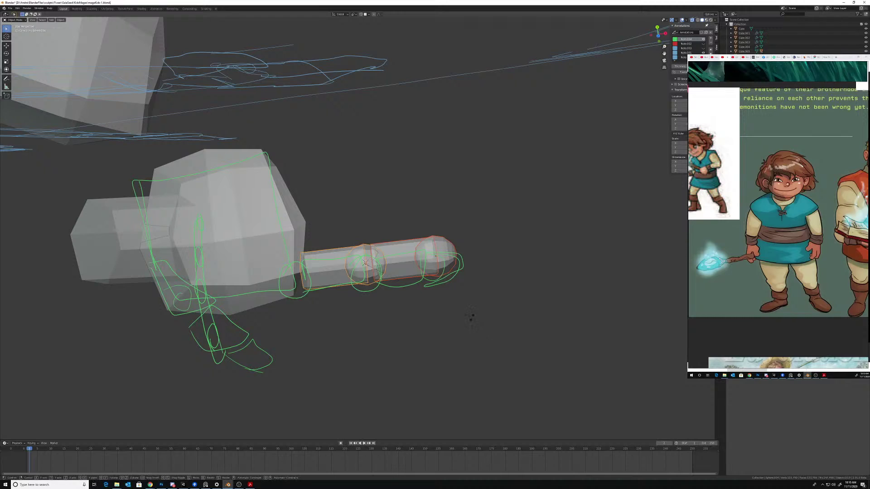
{"action": "key", "text": "r"}
{"action": "key", "text": "z"}
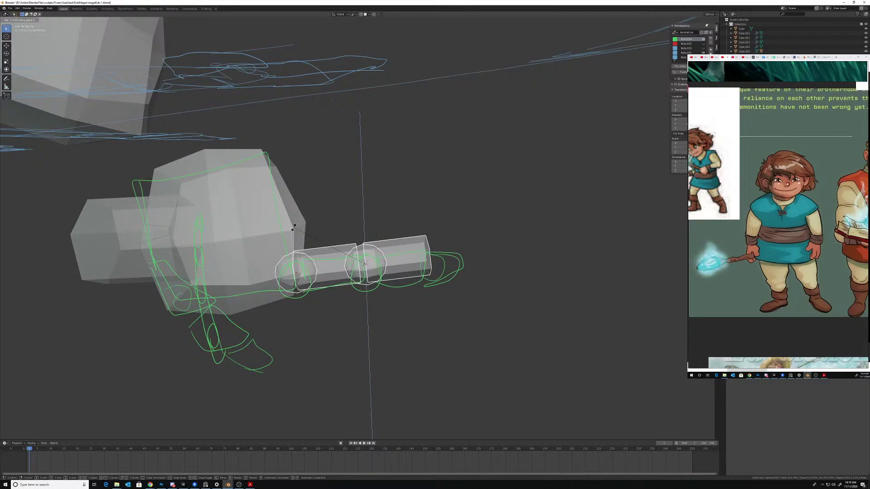
{"action": "type", "text": "180"}
{"action": "key", "text": "Return"}
- Try bending the outer finger segment around its joint sphere
{"action": "mouse_move", "coordinate": [294, 227]}
{"action": "middle_mouse_down"}
{"action": "mouse_move", "coordinate": [359, 208]}
{"action": "mouse_move", "coordinate": [347, 233]}
{"action": "mouse_move", "coordinate": [353, 248]}
{"action": "mouse_move", "coordinate": [332, 267]}
{"action": "middle_mouse_up"}
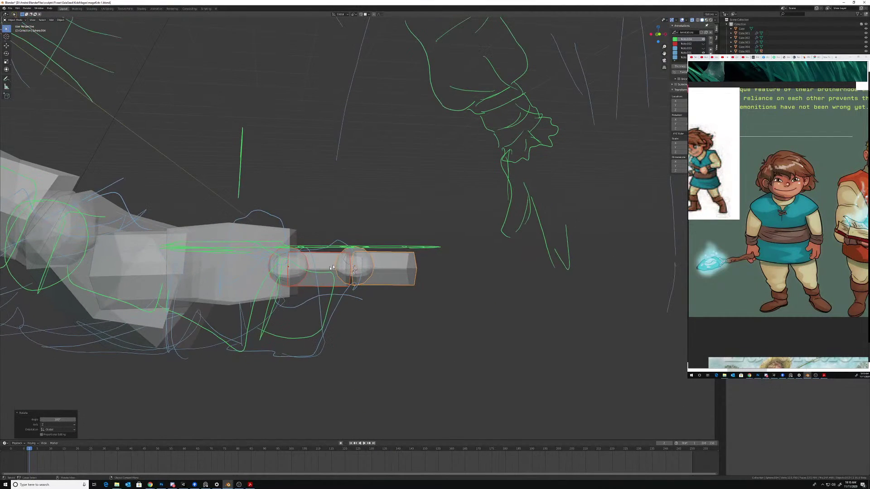
{"action": "left_click", "coordinate": [381, 264]}
{"action": "key", "text": "r"}
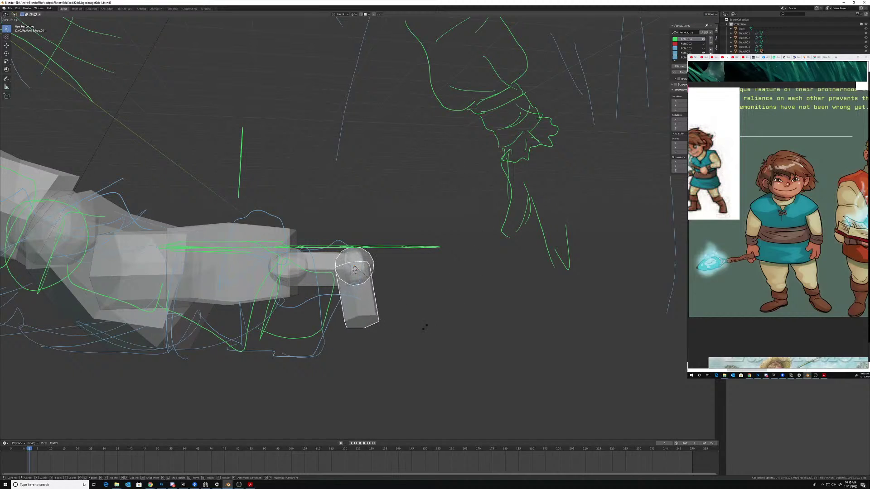
{"action": "left_click", "coordinate": [407, 278]}
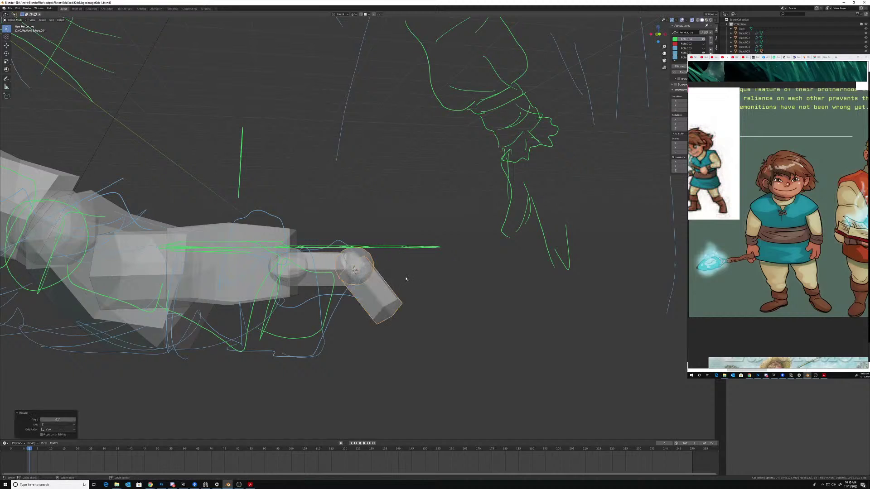
{"action": "key", "text": "ctrl+z"}
- Nudge the outer finger segment's position and rotate it slightly downward around its joint sphere
{"action": "key", "text": "g"}
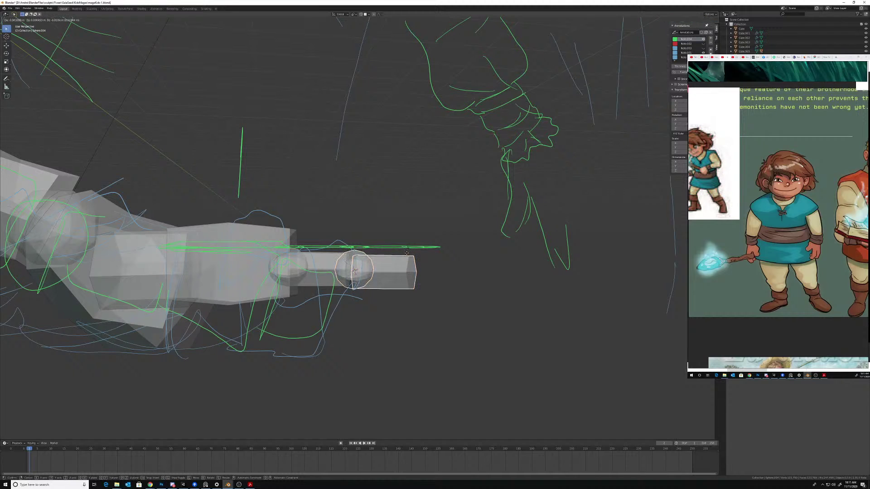
{"action": "left_click", "coordinate": [406, 253]}
{"action": "middle_click_drag", "start_coordinate": [406, 253], "coordinate": [429, 242]}
{"action": "key", "text": "r"}
{"action": "left_click", "coordinate": [435, 245]}
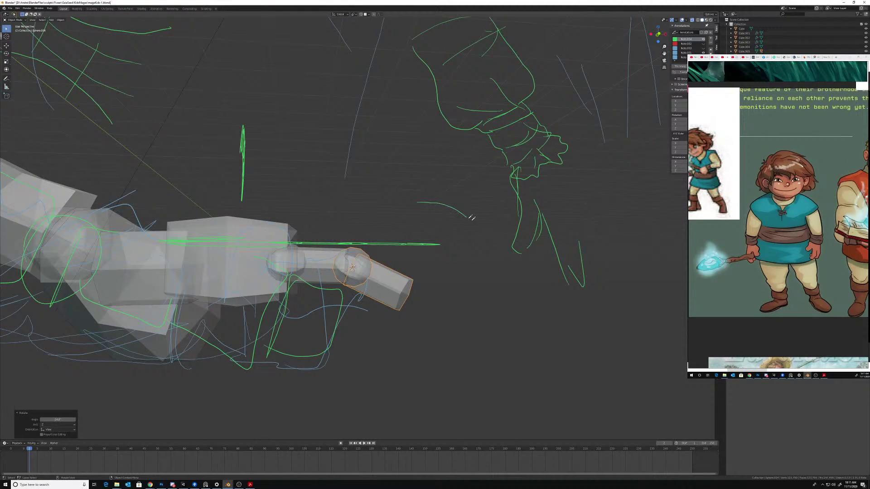
- Sketch a bent finger with its joints as an annotation beside the hand, and erase the sketch
{"action": "left_click_drag", "start_coordinate": [461, 233], "coordinate": [449, 227]}
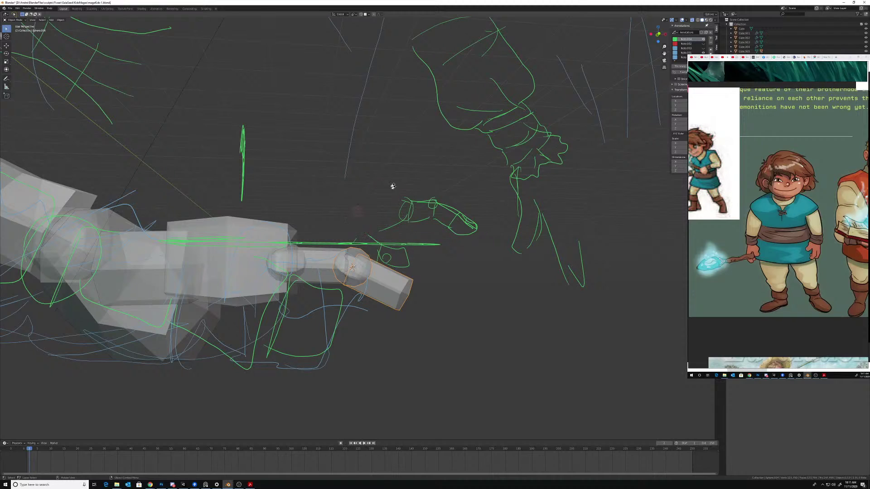
{"action": "mouse_move", "coordinate": [393, 186]}
{"action": "left_mouse_down"}
{"action": "mouse_move", "coordinate": [394, 247]}
{"action": "mouse_move", "coordinate": [406, 261]}
{"action": "left_mouse_up"}
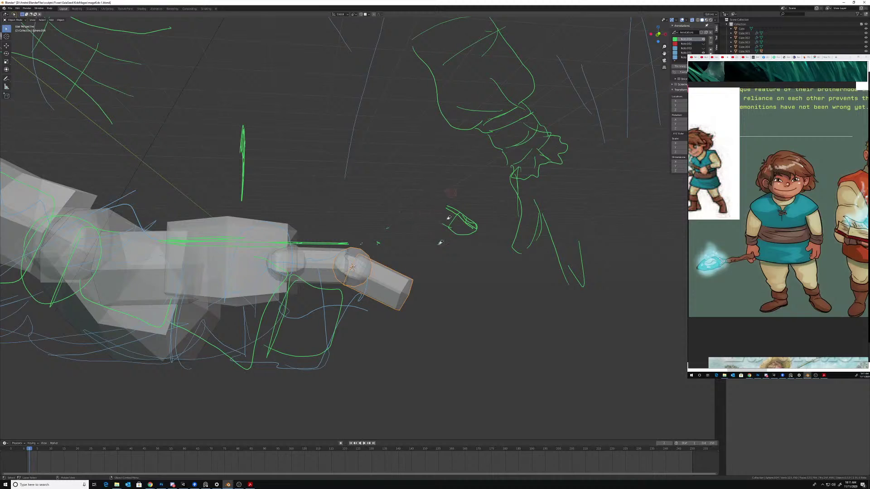
{"action": "left_click_drag", "start_coordinate": [449, 218], "coordinate": [468, 228]}
- Duplicate the bent segment onto its own outer end as the fingertip phalanx and align it with the finger
{"action": "mouse_move", "coordinate": [407, 213]}
{"action": "middle_mouse_down"}
{"action": "mouse_move", "coordinate": [412, 261]}
{"action": "mouse_move", "coordinate": [402, 264]}
{"action": "middle_mouse_up"}
{"action": "key", "text": "shift+d"}
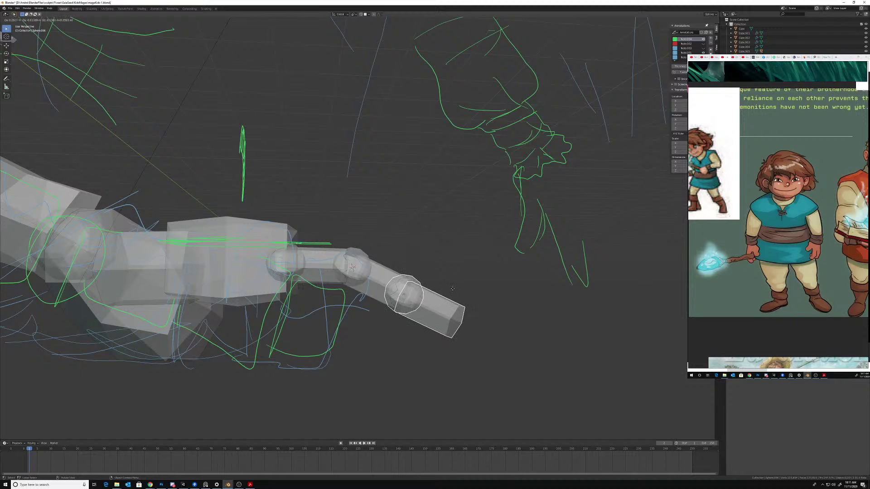
{"action": "left_click", "coordinate": [449, 292]}
{"action": "mouse_move", "coordinate": [449, 292]}
{"action": "middle_mouse_down"}
{"action": "mouse_move", "coordinate": [435, 326]}
{"action": "mouse_move", "coordinate": [439, 301]}
{"action": "middle_mouse_up"}
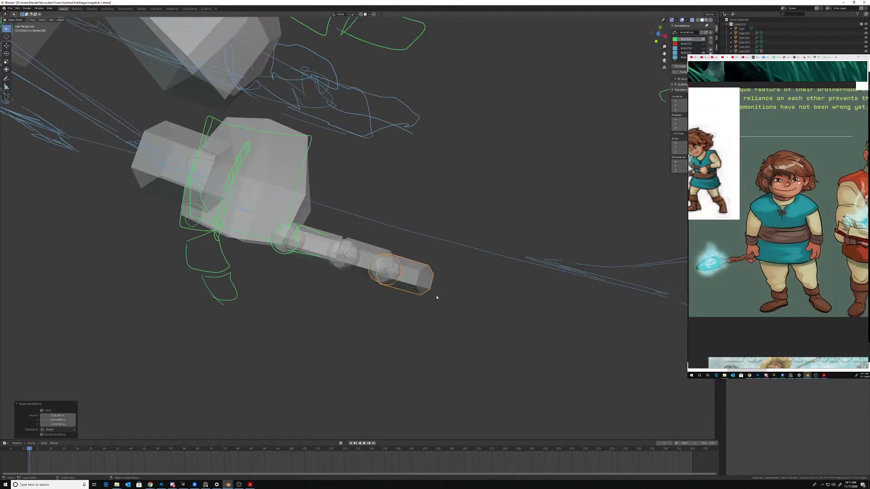
{"action": "key", "text": "g"}
{"action": "left_click", "coordinate": [443, 292]}
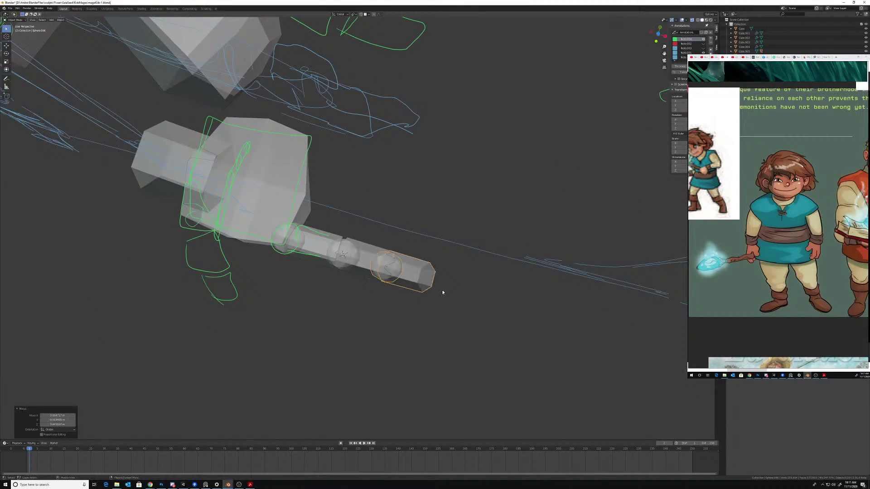
- Move the lower edge of the fingertip segment's outer end to start shaping the tip
{"action": "mouse_move", "coordinate": [442, 292]}
{"action": "middle_mouse_down"}
{"action": "mouse_move", "coordinate": [460, 237]}
{"action": "mouse_move", "coordinate": [447, 291]}
{"action": "mouse_move", "coordinate": [410, 275]}
{"action": "mouse_move", "coordinate": [438, 288]}
{"action": "mouse_move", "coordinate": [419, 328]}
{"action": "mouse_move", "coordinate": [424, 319]}
{"action": "mouse_move", "coordinate": [415, 317]}
{"action": "mouse_move", "coordinate": [433, 314]}
{"action": "middle_mouse_up"}
{"action": "key", "text": "ctrl+Tab"}
{"action": "left_click", "coordinate": [442, 272]}
{"action": "left_click", "coordinate": [425, 317]}
{"action": "key", "text": "f"}
{"action": "mouse_move", "coordinate": [419, 325]}
{"action": "left_mouse_down"}
{"action": "mouse_move", "coordinate": [415, 334]}
{"action": "mouse_move", "coordinate": [420, 327]}
{"action": "left_mouse_up"}
{"action": "middle_click_drag", "start_coordinate": [420, 328], "coordinate": [420, 330]}
{"action": "key", "text": "g"}
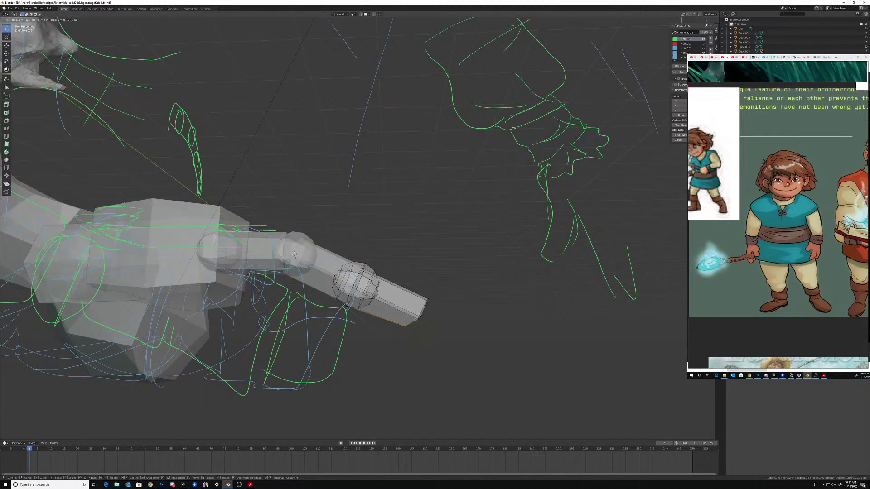
{"action": "left_click", "coordinate": [421, 325]}
- Adjust the remaining vertices at the fingertip's outer end to refine its slanted profile
{"action": "key", "text": "g"}
{"action": "left_click", "coordinate": [424, 320]}
{"action": "mouse_move", "coordinate": [412, 317]}
{"action": "left_mouse_down"}
{"action": "mouse_move", "coordinate": [397, 326]}
{"action": "mouse_move", "coordinate": [410, 321]}
{"action": "left_mouse_up"}
{"action": "key", "text": "g"}
{"action": "left_click", "coordinate": [426, 301]}
- Scale the fingertip's outer end narrower and add one loop cut across the segment between the joint sphere and tip
{"action": "mouse_move", "coordinate": [434, 296]}
{"action": "middle_mouse_down"}
{"action": "mouse_move", "coordinate": [425, 311]}
{"action": "mouse_move", "coordinate": [378, 310]}
{"action": "mouse_move", "coordinate": [391, 295]}
{"action": "middle_mouse_up"}
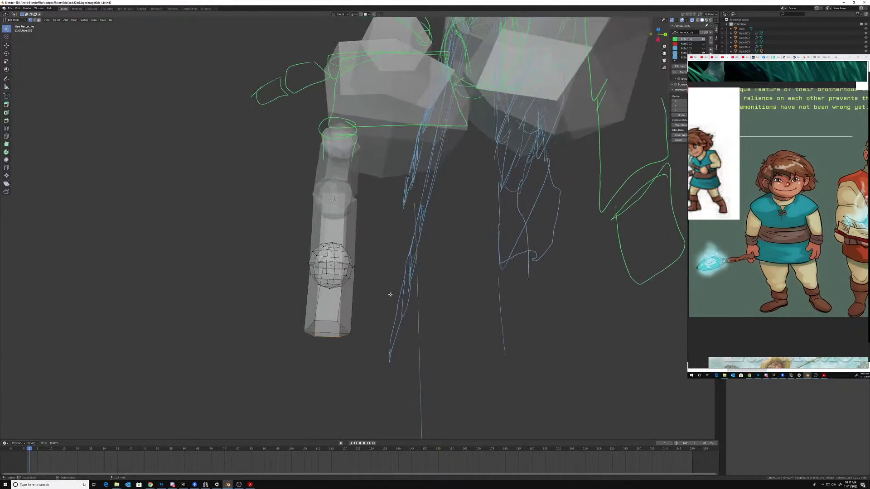
{"action": "mouse_move", "coordinate": [300, 357]}
{"action": "left_mouse_down"}
{"action": "mouse_move", "coordinate": [375, 351]}
{"action": "mouse_move", "coordinate": [352, 346]}
{"action": "left_mouse_up"}
{"action": "key", "text": "s"}
{"action": "left_click", "coordinate": [348, 341]}
{"action": "middle_click_drag", "start_coordinate": [348, 341], "coordinate": [343, 309]}
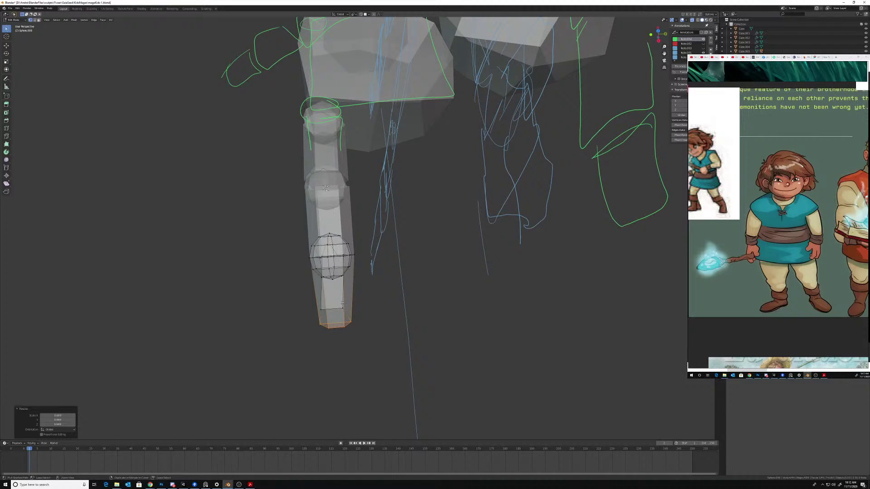
{"action": "key", "text": "ctrl+r"}
{"action": "left_click", "coordinate": [345, 301]}
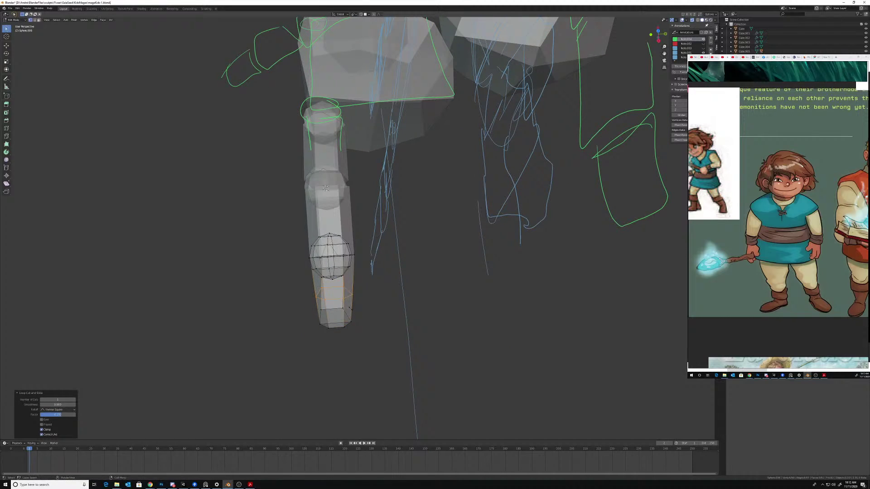
{"action": "left_click", "coordinate": [357, 309]}
- Rotate the whole fingertip segment slightly around its joint sphere
{"action": "mouse_move", "coordinate": [357, 308]}
{"action": "middle_mouse_down"}
{"action": "mouse_move", "coordinate": [397, 299]}
{"action": "mouse_move", "coordinate": [380, 279]}
{"action": "mouse_move", "coordinate": [395, 277]}
{"action": "mouse_move", "coordinate": [365, 344]}
{"action": "mouse_move", "coordinate": [380, 298]}
{"action": "middle_mouse_up"}
{"action": "key", "text": "ctrl+Tab"}
{"action": "left_click", "coordinate": [360, 279]}
{"action": "mouse_move", "coordinate": [451, 238]}
{"action": "middle_mouse_down"}
{"action": "mouse_move", "coordinate": [450, 249]}
{"action": "mouse_move", "coordinate": [394, 297]}
{"action": "mouse_move", "coordinate": [398, 305]}
{"action": "mouse_move", "coordinate": [435, 295]}
{"action": "mouse_move", "coordinate": [459, 277]}
{"action": "mouse_move", "coordinate": [458, 315]}
{"action": "mouse_move", "coordinate": [446, 282]}
{"action": "mouse_move", "coordinate": [443, 294]}
{"action": "mouse_move", "coordinate": [394, 262]}
{"action": "mouse_move", "coordinate": [371, 272]}
{"action": "middle_mouse_up"}
{"action": "key", "text": "r"}
{"action": "left_click", "coordinate": [450, 266]}
- Parent the fingertip to the middle finger segment and the middle segment to the base segment, keeping transforms
{"action": "left_click", "coordinate": [352, 281], "text": "shift"}
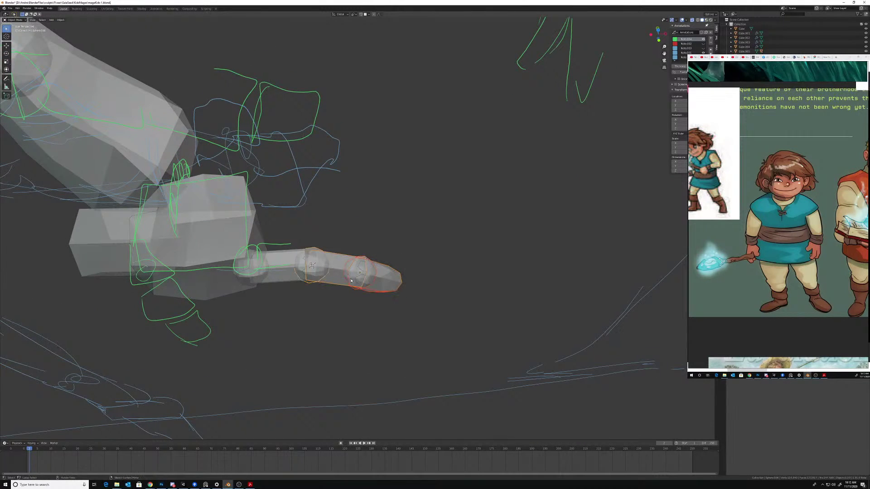
{"action": "key", "text": "ctrl+p"}
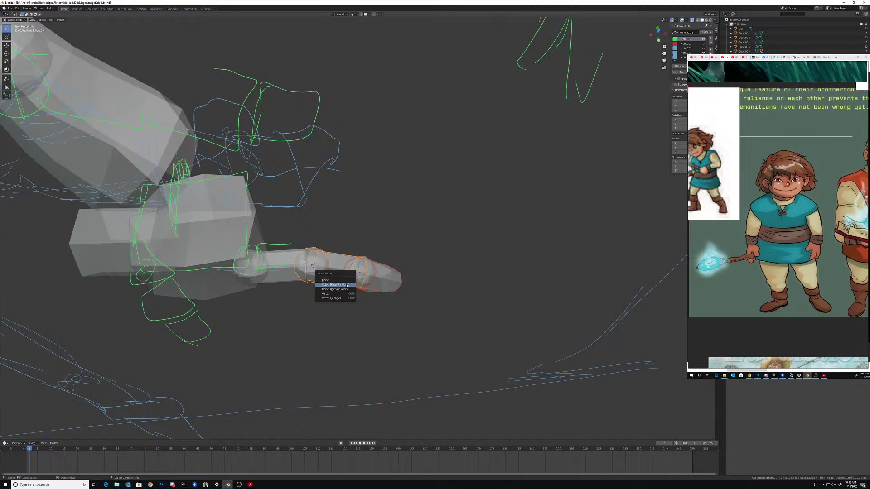
{"action": "left_click", "coordinate": [347, 286]}
{"action": "left_click", "coordinate": [290, 263], "text": "shift"}
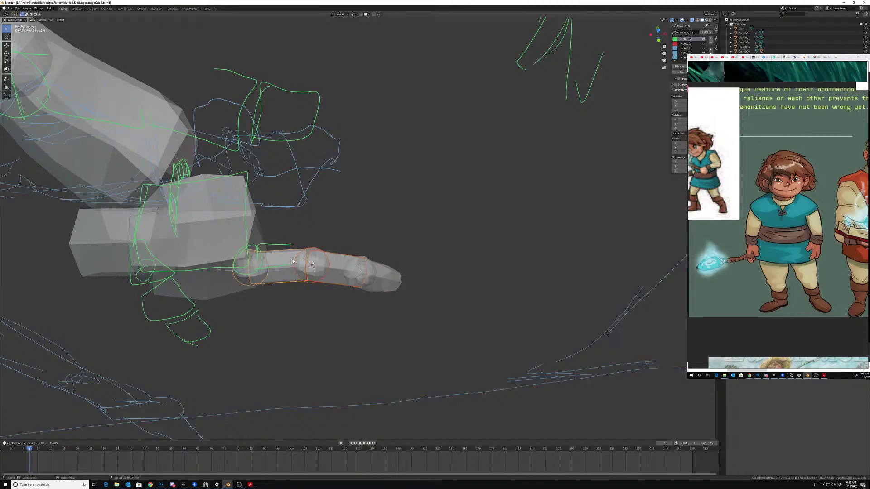
{"action": "key", "text": "ctrl+p"}
{"action": "left_click", "coordinate": [291, 264]}
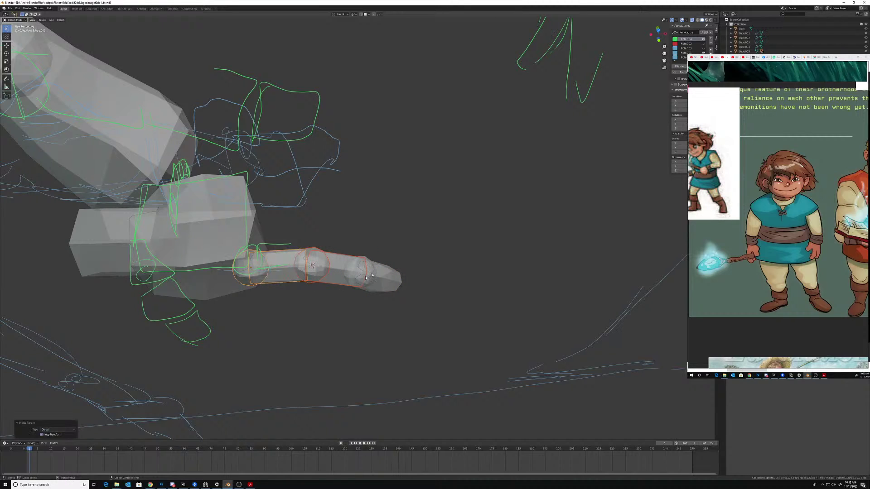
- Turn the fingertip slightly sideways around its joint sphere to follow the finger's direction
{"action": "middle_click_drag", "start_coordinate": [291, 264], "coordinate": [385, 290]}
{"action": "left_click", "coordinate": [385, 290]}
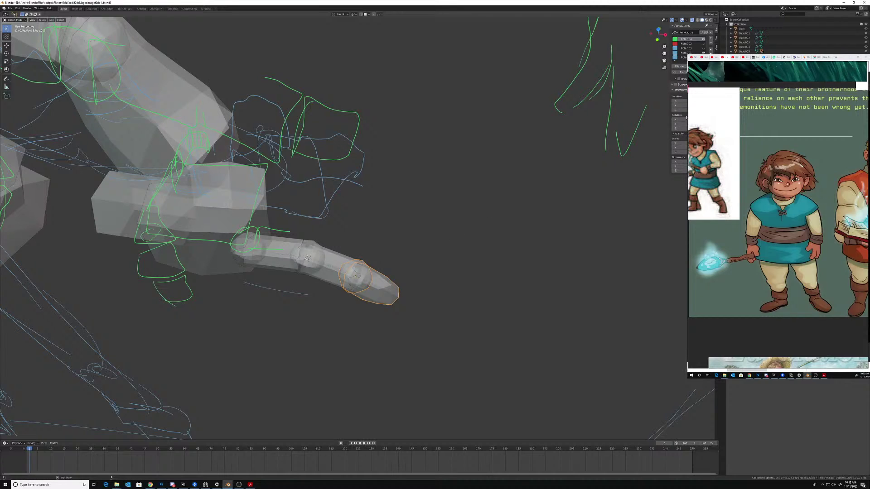
{"action": "middle_click_drag", "start_coordinate": [423, 268], "coordinate": [390, 287]}
{"action": "key", "text": "r"}
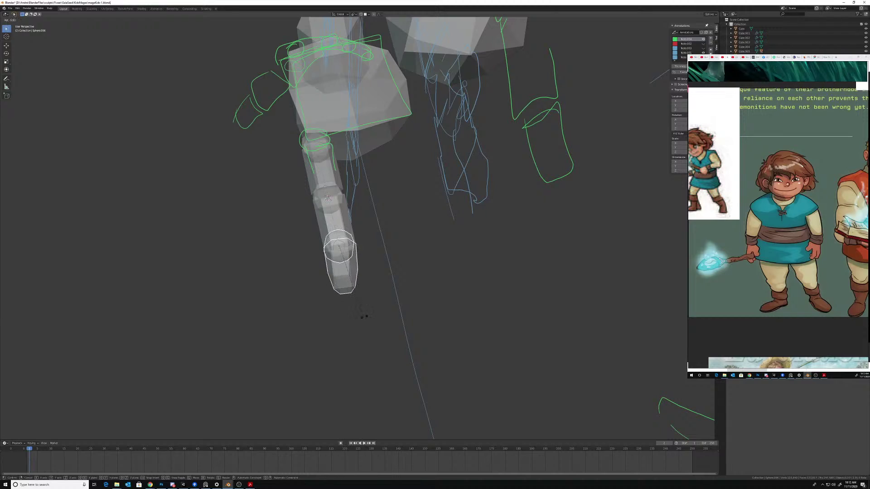
{"action": "left_click", "coordinate": [364, 316]}
- Try rotating the fingertip about the global Z axis
{"action": "key", "text": "r"}
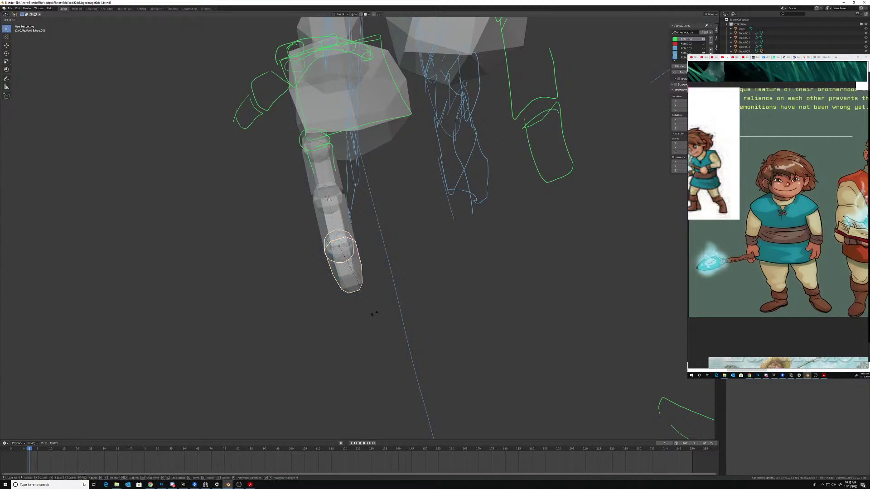
{"action": "key", "text": "x"}
{"action": "key", "text": "y"}
{"action": "key", "text": "z"}
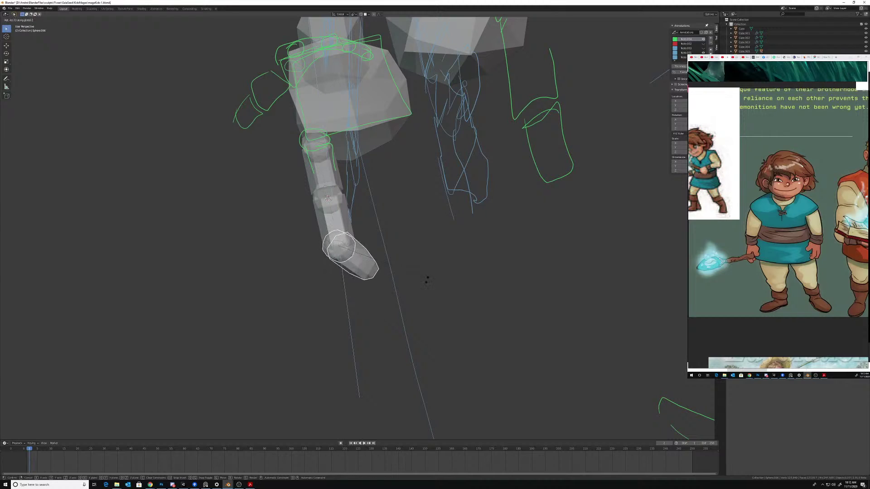
{"action": "left_click", "coordinate": [324, 327]}
{"action": "key", "text": "ctrl+z"}
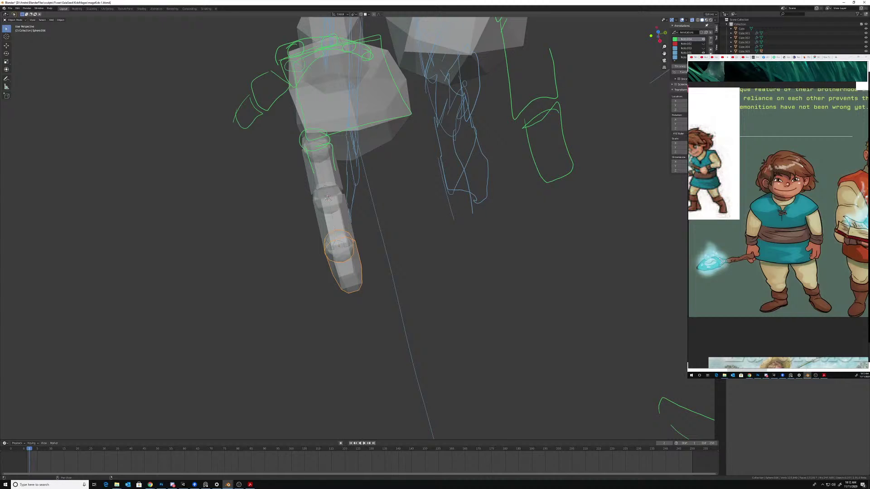
- Rotate the base finger segment slightly sideways around its knuckle sphere
{"action": "mouse_move", "coordinate": [337, 258]}
{"action": "middle_mouse_down"}
{"action": "mouse_move", "coordinate": [367, 229]}
{"action": "mouse_move", "coordinate": [353, 255]}
{"action": "middle_mouse_up"}
{"action": "left_click", "coordinate": [335, 226]}
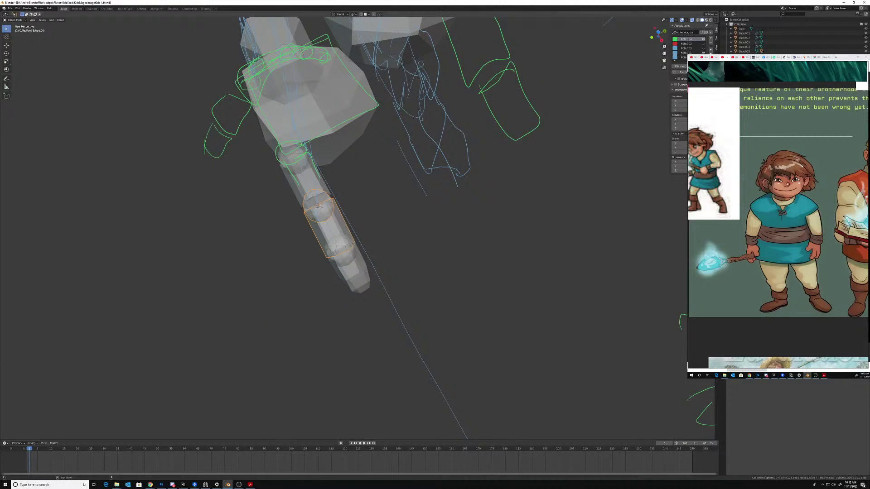
{"action": "left_click", "coordinate": [323, 182]}
{"action": "middle_click_drag", "start_coordinate": [322, 182], "coordinate": [428, 239]}
{"action": "key", "text": "r"}
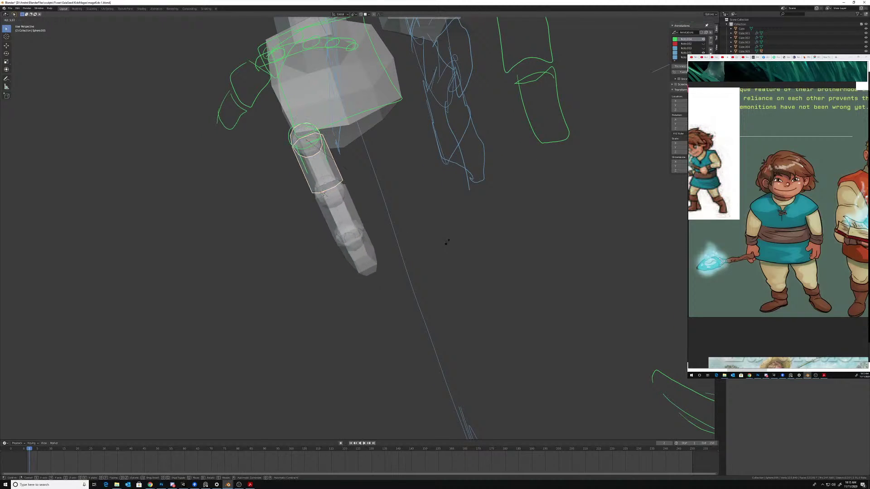
{"action": "left_click", "coordinate": [436, 234]}
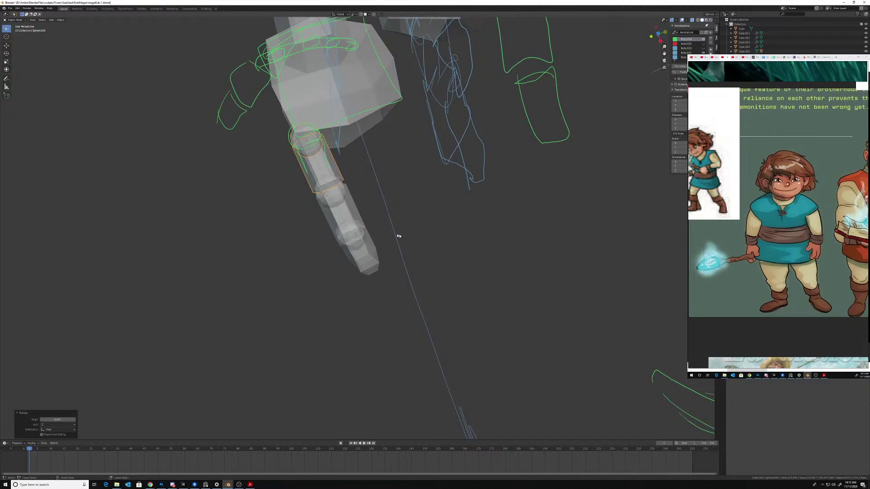
- Rotate the middle finger segment freely around its joint sphere with trackball rotation
{"action": "middle_click_drag", "start_coordinate": [399, 236], "coordinate": [414, 226]}
{"action": "left_click", "coordinate": [349, 263]}
{"action": "middle_click_drag", "start_coordinate": [349, 263], "coordinate": [383, 285]}
{"action": "key", "text": "r"}
{"action": "key", "text": "r"}
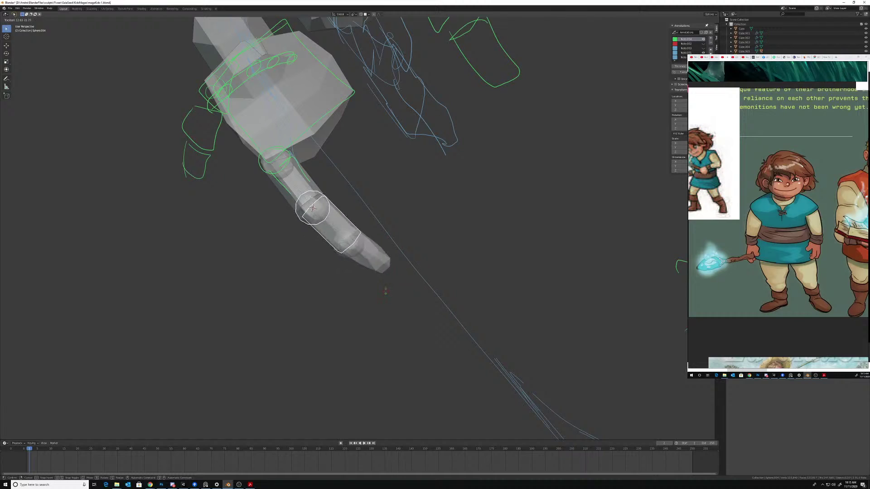
{"action": "left_click", "coordinate": [390, 286]}
- Try further rotations of the middle finger segment from the side and from above, and undo them
{"action": "middle_click_drag", "start_coordinate": [408, 259], "coordinate": [534, 176]}
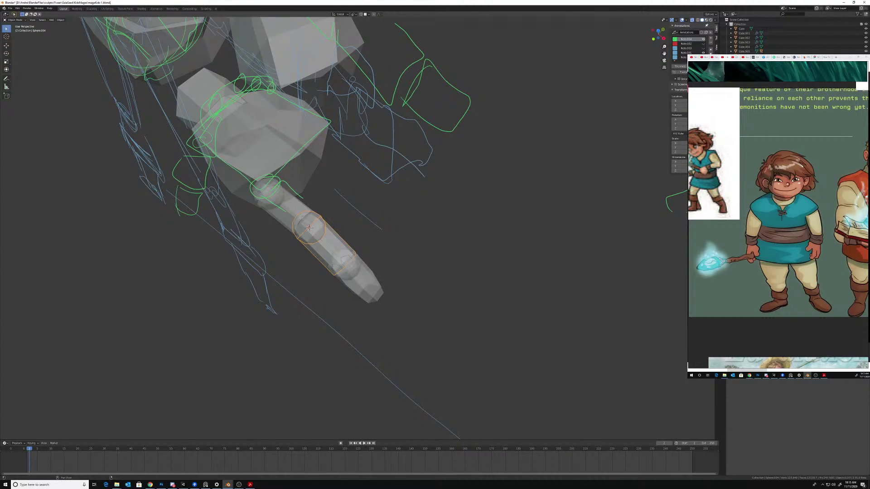
{"action": "middle_click_drag", "start_coordinate": [331, 240], "coordinate": [452, 151]}
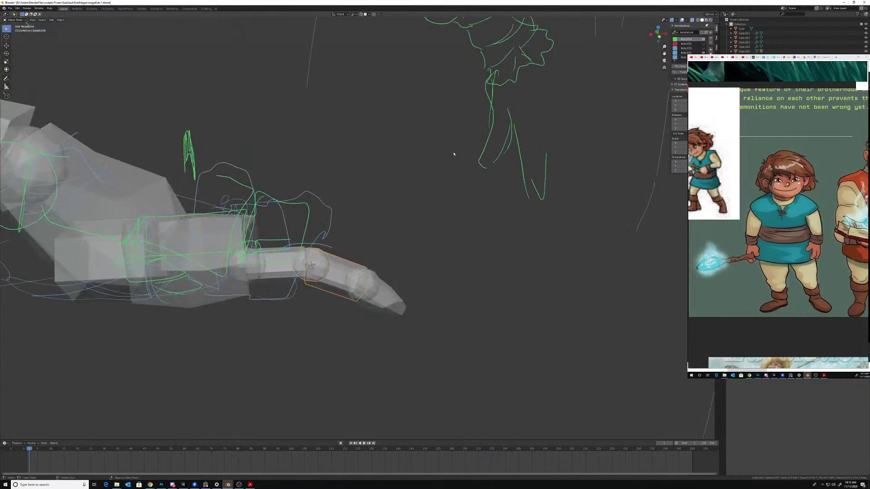
{"action": "key", "text": "r"}
{"action": "left_click", "coordinate": [423, 183]}
{"action": "middle_click_drag", "start_coordinate": [423, 184], "coordinate": [404, 216]}
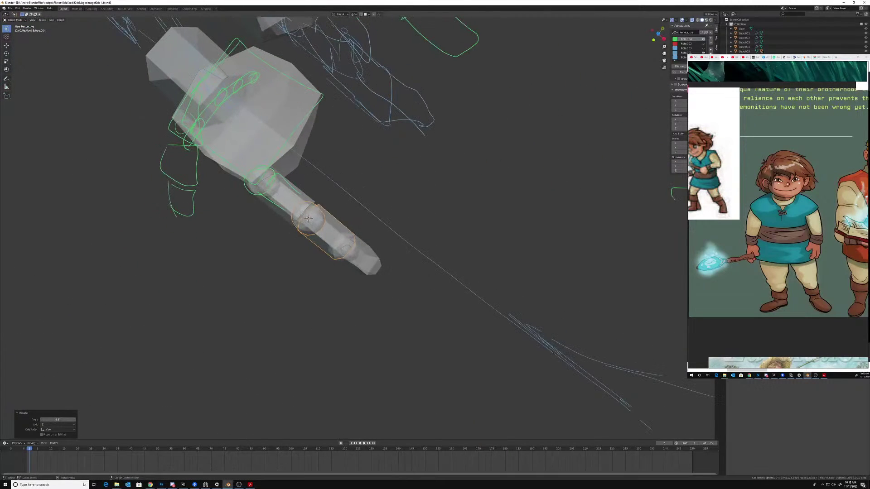
{"action": "key", "text": "r"}
{"action": "left_click", "coordinate": [396, 230]}
{"action": "key", "text": "ctrl+z"}
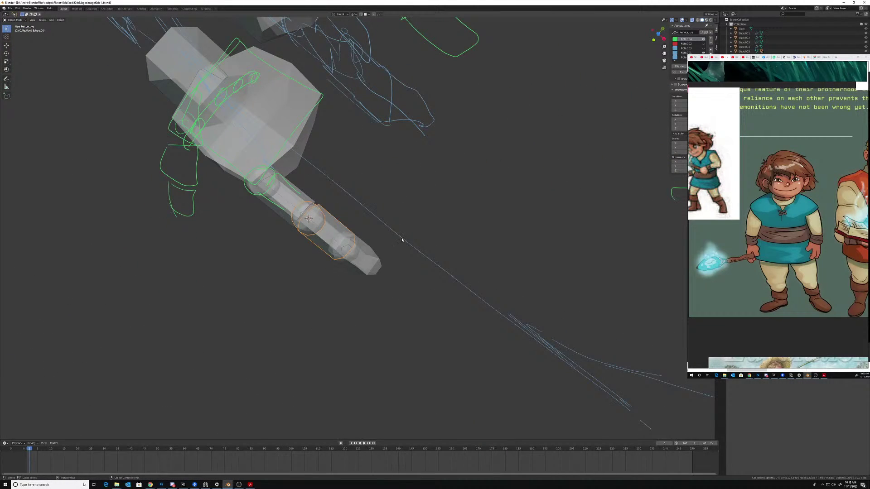
{"action": "key", "text": "ctrl+z"}
- Bend the middle finger segment downward around its joint sphere, correcting its angle from several views
{"action": "middle_click_drag", "start_coordinate": [433, 217], "coordinate": [468, 190]}
{"action": "key", "text": "r"}
{"action": "left_click", "coordinate": [446, 206]}
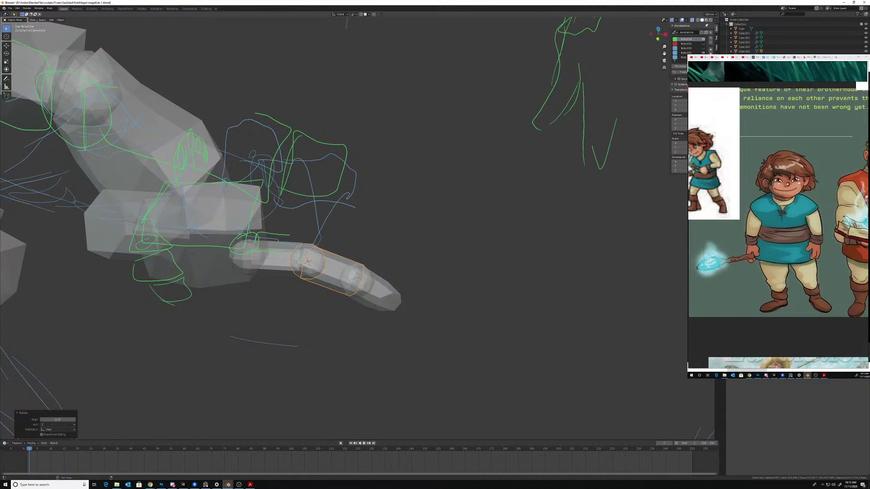
{"action": "key", "text": "r"}
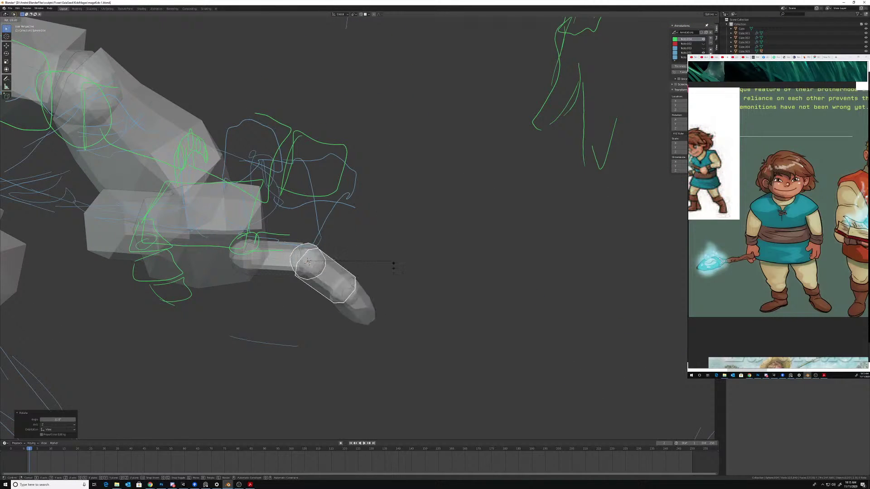
{"action": "left_click", "coordinate": [394, 263]}
{"action": "middle_click_drag", "start_coordinate": [394, 263], "coordinate": [410, 220]}
{"action": "key", "text": "r"}
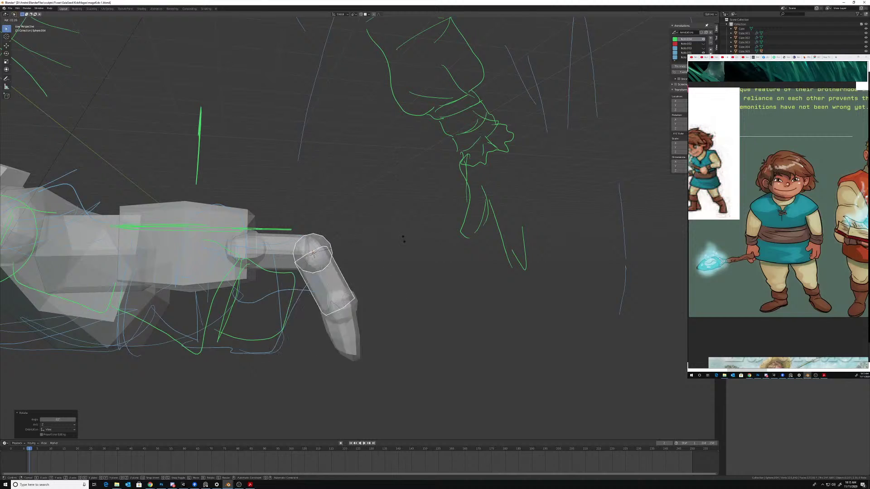
{"action": "left_click", "coordinate": [414, 183]}
{"action": "mouse_move", "coordinate": [414, 183]}
{"action": "middle_mouse_down"}
{"action": "mouse_move", "coordinate": [366, 262]}
{"action": "mouse_move", "coordinate": [376, 278]}
{"action": "mouse_move", "coordinate": [432, 248]}
{"action": "middle_mouse_up"}
{"action": "key", "text": "r"}
{"action": "left_click", "coordinate": [378, 270]}
- Rotate the fingertip segment downward around its joint sphere to continue the finger's bend
{"action": "left_click", "coordinate": [375, 283]}
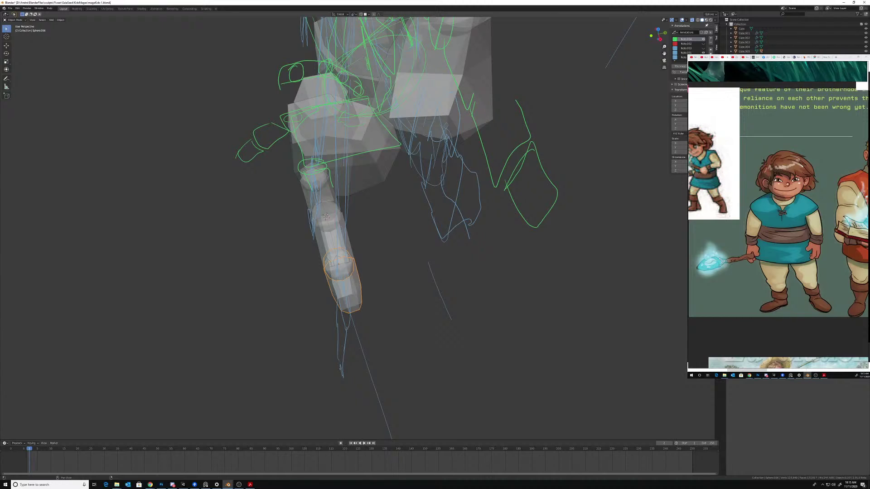
{"action": "mouse_move", "coordinate": [458, 217]}
{"action": "middle_mouse_down"}
{"action": "mouse_move", "coordinate": [360, 260]}
{"action": "mouse_move", "coordinate": [381, 243]}
{"action": "mouse_move", "coordinate": [324, 258]}
{"action": "middle_mouse_up"}
{"action": "key", "text": "r"}
{"action": "key", "text": "r"}
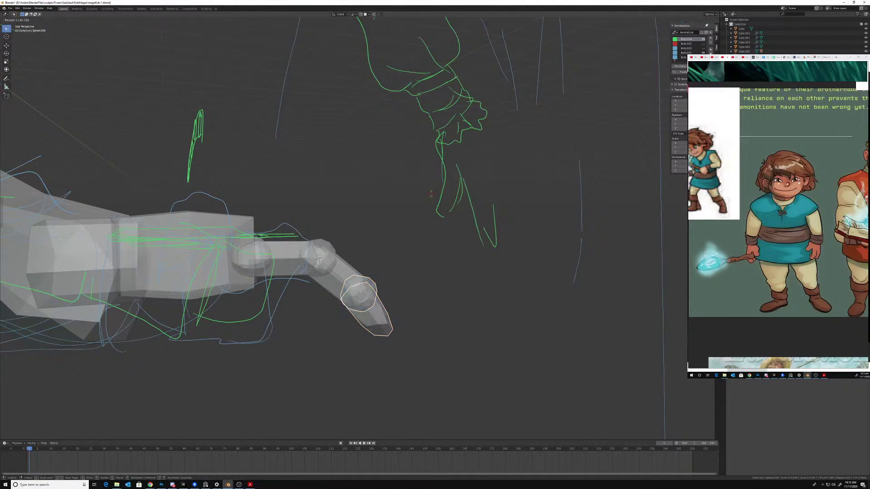
{"action": "left_click", "coordinate": [419, 233]}
{"action": "middle_click_drag", "start_coordinate": [420, 233], "coordinate": [435, 200]}
{"action": "key", "text": "r"}
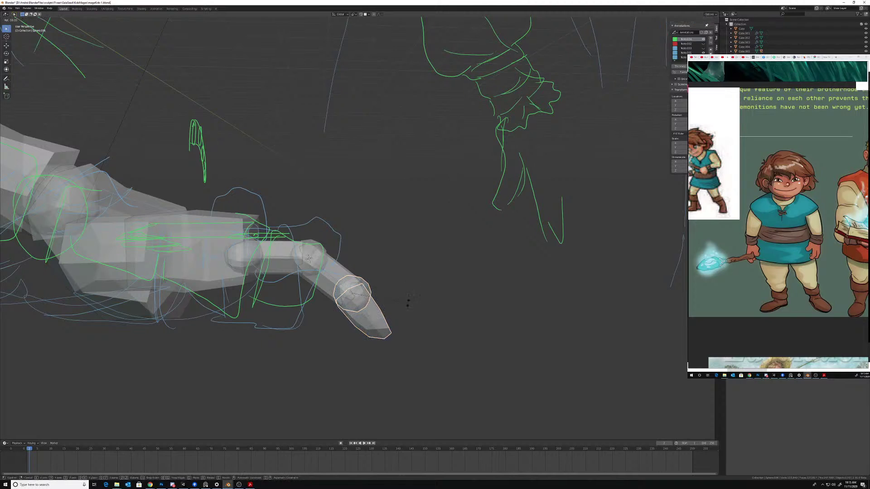
{"action": "left_click", "coordinate": [408, 303]}
- Correct the fingertip's sideways angle from the front so it lines up with the middle segment
{"action": "middle_click_drag", "start_coordinate": [408, 303], "coordinate": [380, 253]}
{"action": "key", "text": "r"}
{"action": "left_click", "coordinate": [385, 299]}
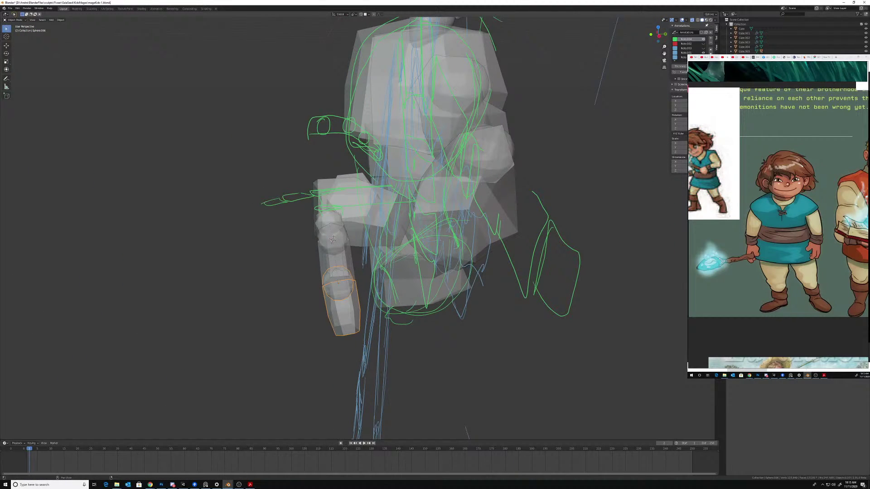
{"action": "key", "text": "r"}
{"action": "left_click", "coordinate": [410, 264]}
{"action": "left_click", "coordinate": [410, 265]}
- Fine-tune the fingertip's downward curl with further plain and trackball rotations around its joint sphere
{"action": "middle_click_drag", "start_coordinate": [410, 265], "coordinate": [384, 327]}
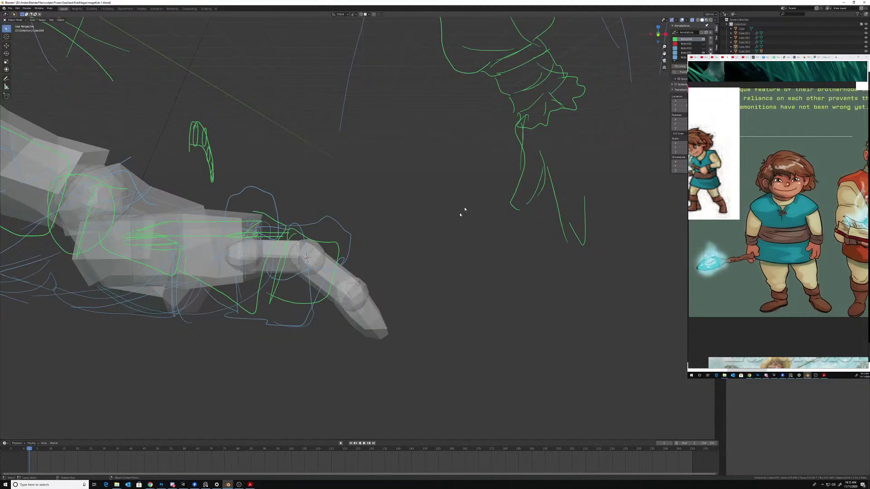
{"action": "key", "text": "r"}
{"action": "left_click", "coordinate": [456, 229]}
{"action": "mouse_move", "coordinate": [456, 229]}
{"action": "middle_mouse_down"}
{"action": "mouse_move", "coordinate": [385, 311]}
{"action": "mouse_move", "coordinate": [470, 220]}
{"action": "middle_mouse_up"}
{"action": "key", "text": "r"}
{"action": "key", "text": "r"}
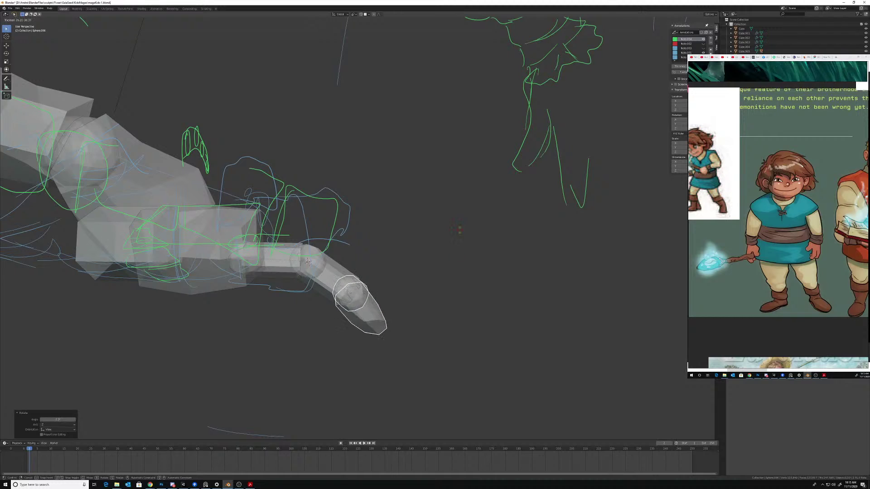
{"action": "left_click", "coordinate": [459, 230]}
{"action": "key", "text": "r"}
{"action": "left_click", "coordinate": [442, 311]}
{"action": "middle_click_drag", "start_coordinate": [442, 311], "coordinate": [460, 217]}
- Try swinging the linked finger upward by rotating its base segment around the knuckle, and undo the rotation
{"action": "left_click", "coordinate": [426, 250]}
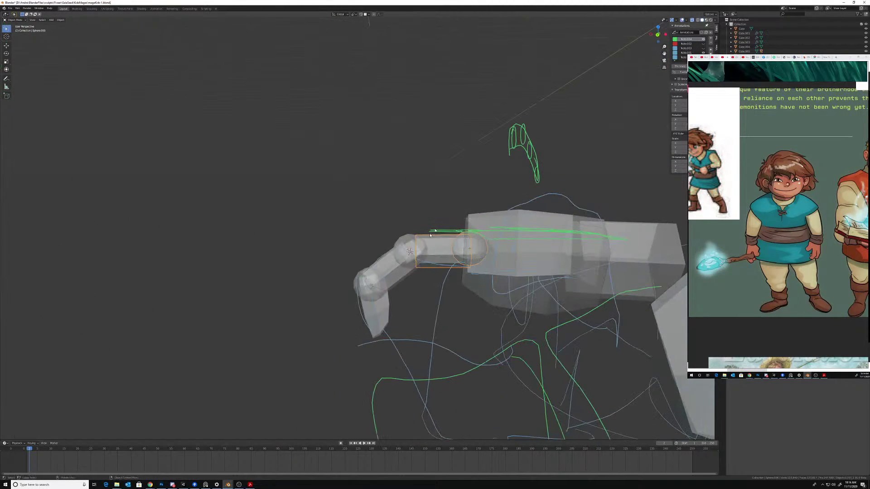
{"action": "key", "text": "r"}
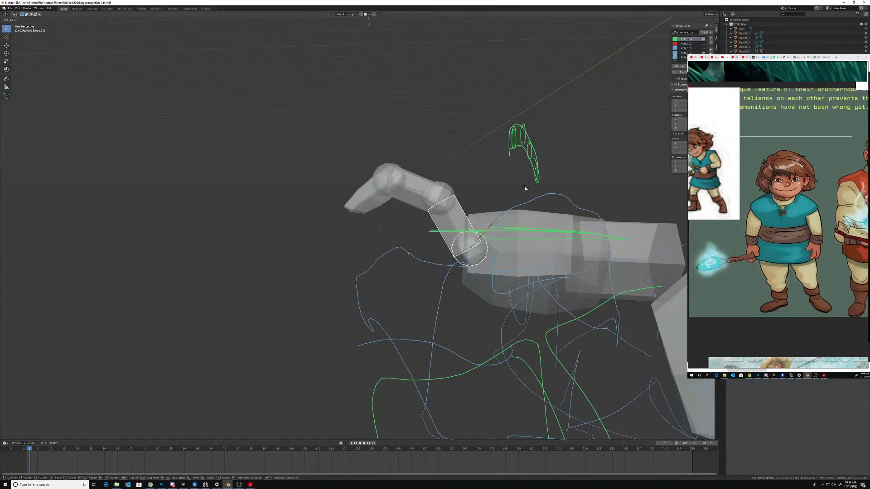
{"action": "left_click", "coordinate": [525, 190]}
{"action": "middle_click_drag", "start_coordinate": [525, 190], "coordinate": [418, 236]}
{"action": "key", "text": "ctrl+z"}
- Rotate the fingertip and the middle segment upward around their joints to relax the finger's bend
{"action": "key", "text": "r"}
{"action": "left_click", "coordinate": [451, 243]}
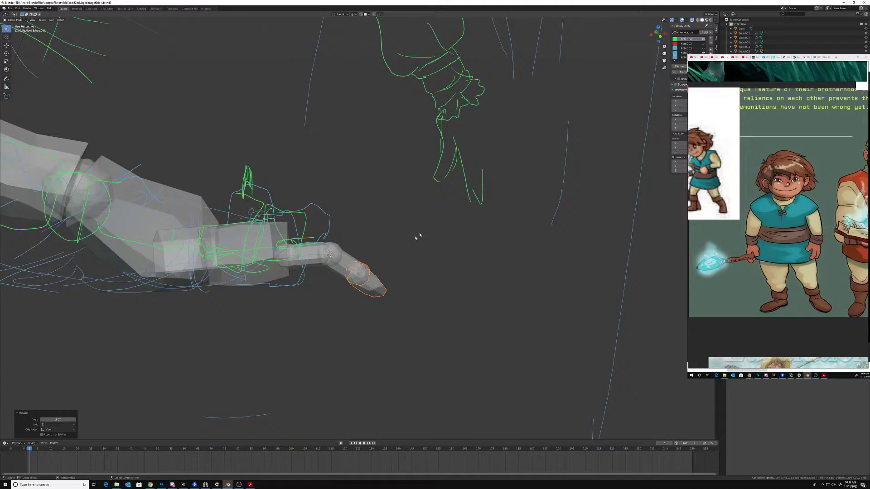
{"action": "left_click", "coordinate": [358, 260]}
{"action": "middle_click_drag", "start_coordinate": [376, 267], "coordinate": [410, 238]}
{"action": "key", "text": "r"}
{"action": "left_click", "coordinate": [418, 193]}
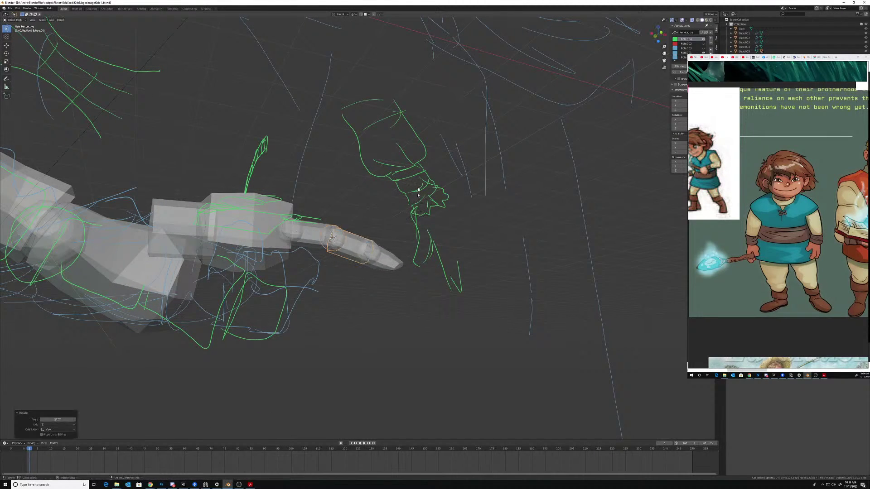
{"action": "middle_click_drag", "start_coordinate": [417, 194], "coordinate": [418, 250]}
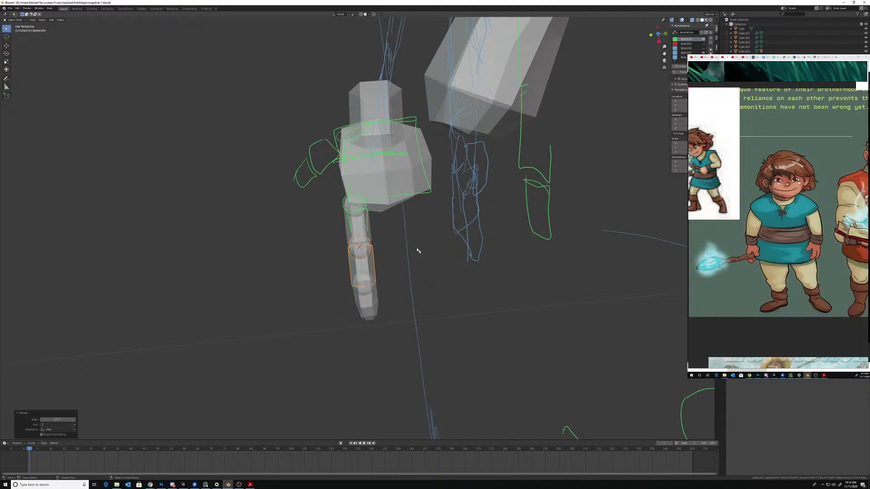
- Rotate the index finger's base segment around its knuckle so the whole finger hangs straighter from the palm
{"action": "left_click", "coordinate": [363, 230]}
{"action": "key", "text": "r"}
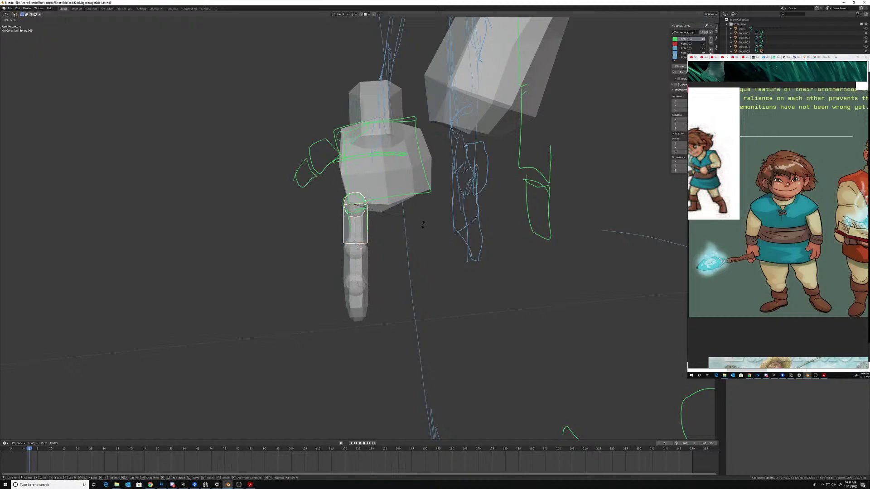
{"action": "left_click", "coordinate": [426, 237]}
{"action": "middle_click_drag", "start_coordinate": [426, 238], "coordinate": [410, 248]}
{"action": "mouse_move", "coordinate": [456, 245]}
{"action": "middle_mouse_down"}
{"action": "mouse_move", "coordinate": [466, 243]}
{"action": "mouse_move", "coordinate": [405, 223]}
{"action": "mouse_move", "coordinate": [470, 206]}
{"action": "mouse_move", "coordinate": [460, 230]}
{"action": "mouse_move", "coordinate": [469, 216]}
{"action": "mouse_move", "coordinate": [444, 239]}
{"action": "mouse_move", "coordinate": [435, 235]}
{"action": "mouse_move", "coordinate": [440, 225]}
{"action": "mouse_move", "coordinate": [423, 233]}
{"action": "mouse_move", "coordinate": [431, 240]}
{"action": "middle_mouse_up"}
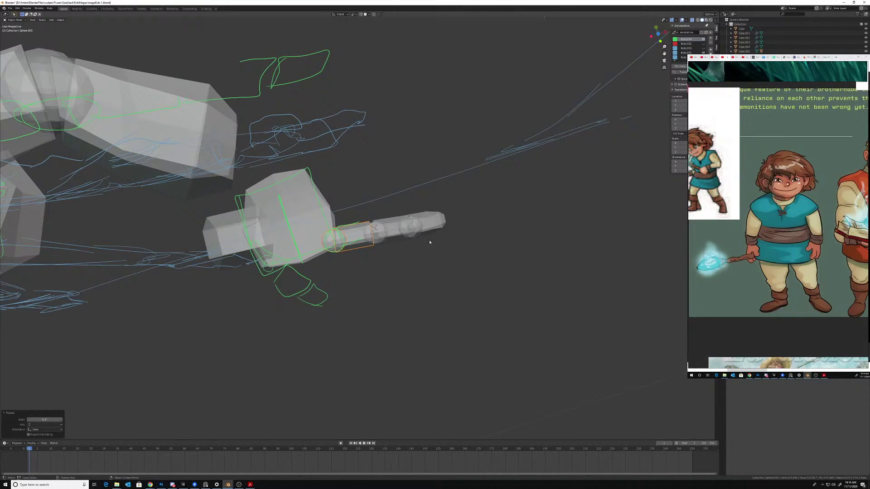
{"action": "middle_click_drag", "start_coordinate": [420, 241], "coordinate": [420, 245]}
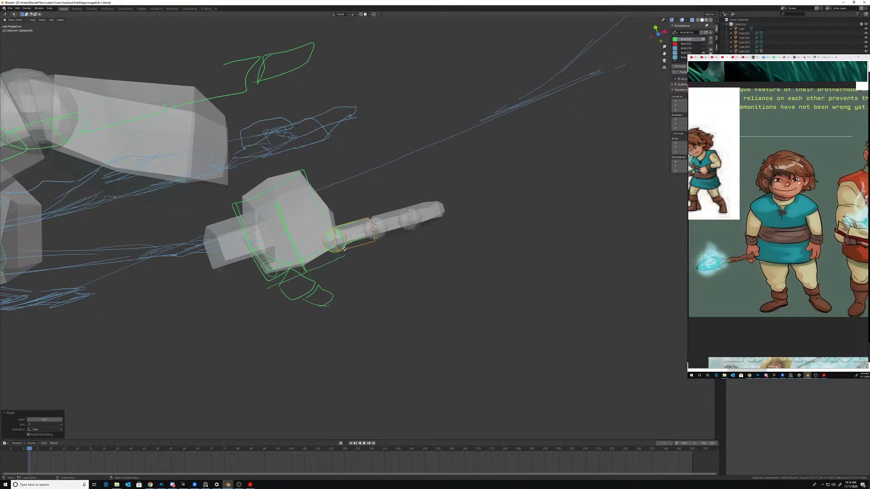
- Sketch an annotation guide for the index finger's length and shorten the finger by scaling its base segment along local Z
{"action": "left_click_drag", "start_coordinate": [344, 248], "coordinate": [346, 257]}
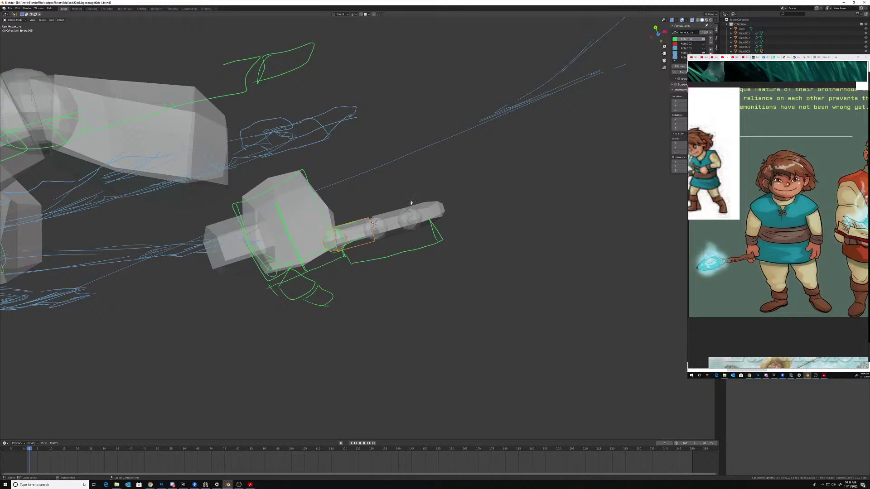
{"action": "mouse_move", "coordinate": [403, 240]}
{"action": "middle_mouse_down"}
{"action": "mouse_move", "coordinate": [390, 210]}
{"action": "mouse_move", "coordinate": [442, 241]}
{"action": "mouse_move", "coordinate": [437, 223]}
{"action": "mouse_move", "coordinate": [463, 230]}
{"action": "middle_mouse_up"}
{"action": "key", "text": "s"}
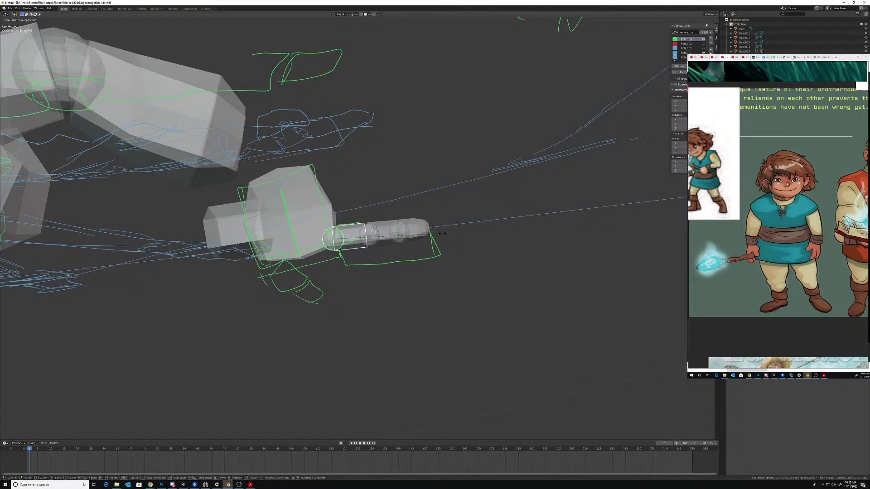
{"action": "left_click", "coordinate": [442, 234]}
{"action": "middle_click_drag", "start_coordinate": [442, 237], "coordinate": [387, 238]}
- Make a linked duplicate of all the index finger's segments and place it beside the original as the middle finger
{"action": "key", "text": "ctrl+a"}
{"action": "left_click", "coordinate": [390, 259]}
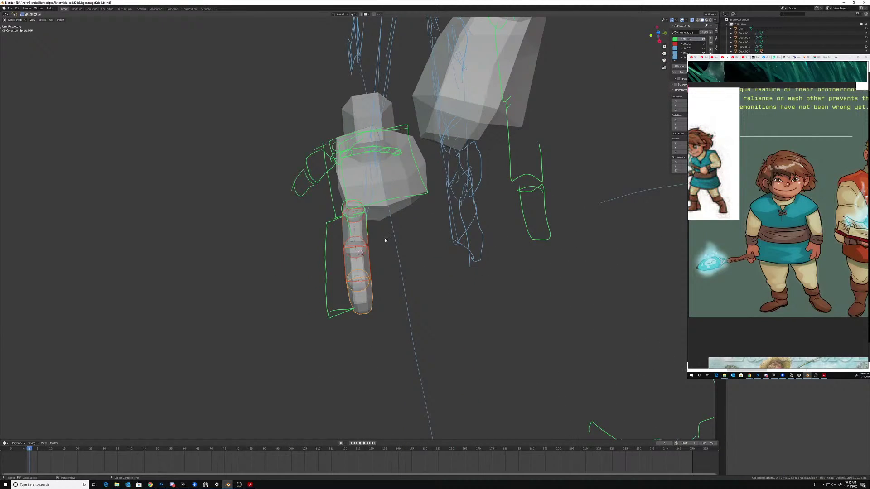
{"action": "key", "text": "alt+d"}
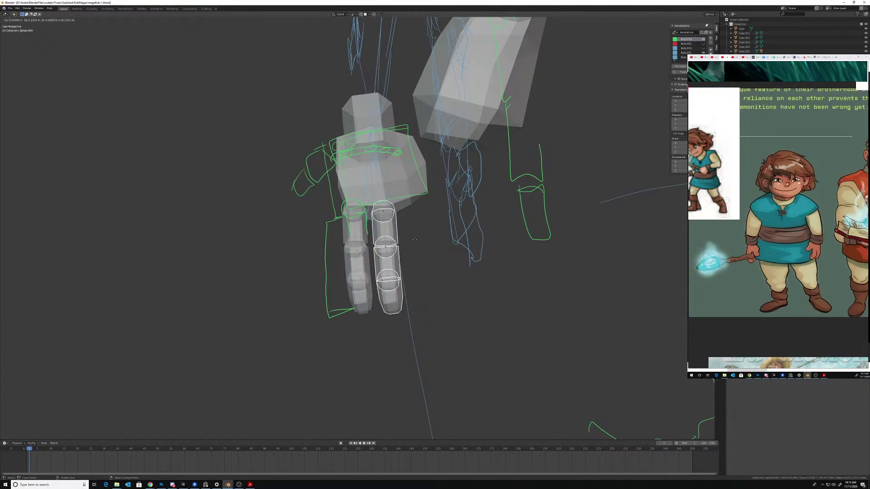
{"action": "left_click", "coordinate": [415, 245]}
{"action": "mouse_move", "coordinate": [415, 245]}
{"action": "middle_mouse_down"}
{"action": "mouse_move", "coordinate": [417, 253]}
{"action": "mouse_move", "coordinate": [419, 229]}
{"action": "mouse_move", "coordinate": [401, 221]}
{"action": "mouse_move", "coordinate": [414, 225]}
{"action": "mouse_move", "coordinate": [420, 249]}
{"action": "middle_mouse_up"}
{"action": "key", "text": "g"}
{"action": "left_click", "coordinate": [415, 222]}
- Straighten the middle finger by rotating its base segment around the knuckle, and scale the finger up slightly
{"action": "key", "text": "r"}
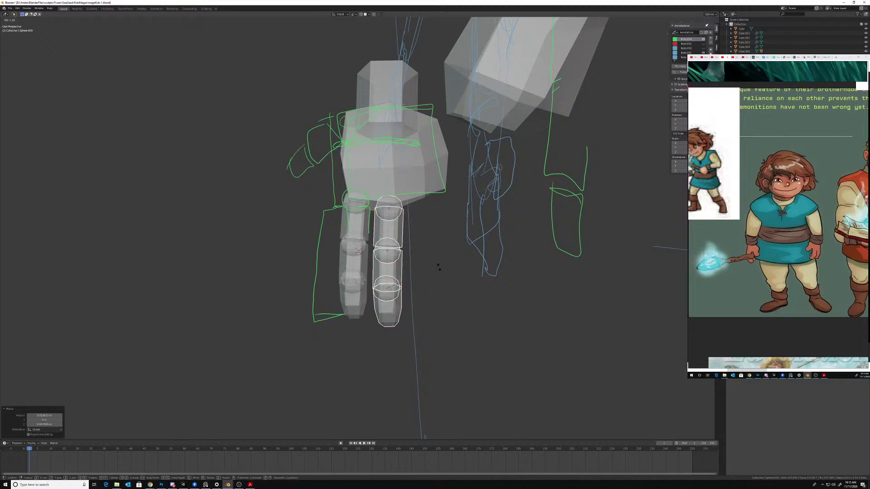
{"action": "left_click", "coordinate": [411, 231]}
{"action": "left_click", "coordinate": [407, 215]}
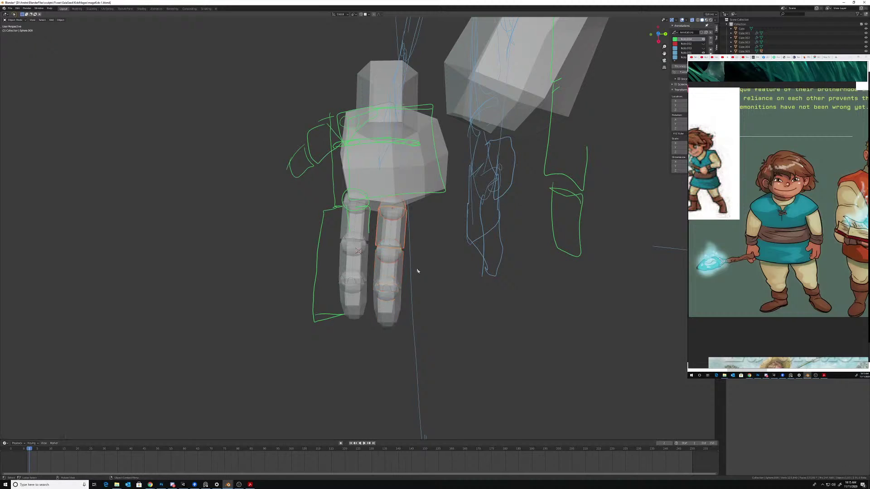
{"action": "key", "text": "r"}
{"action": "left_click", "coordinate": [428, 268]}
{"action": "middle_click_drag", "start_coordinate": [428, 269], "coordinate": [427, 264]}
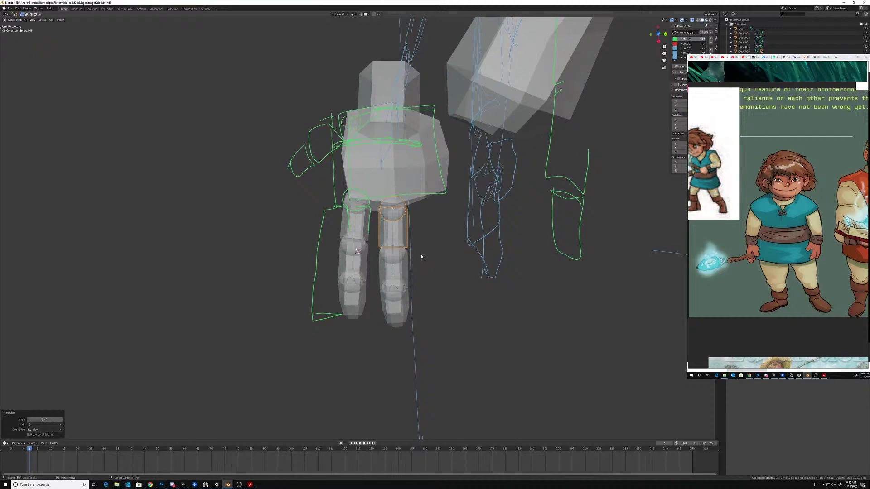
{"action": "key", "text": "s"}
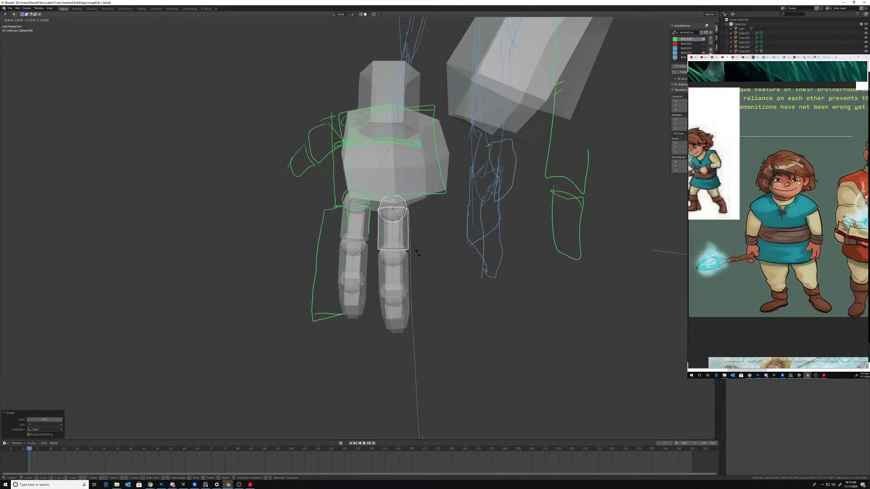
{"action": "left_click", "coordinate": [418, 255]}
{"action": "mouse_move", "coordinate": [418, 255]}
{"action": "middle_mouse_down"}
{"action": "mouse_move", "coordinate": [429, 261]}
{"action": "mouse_move", "coordinate": [425, 270]}
{"action": "middle_mouse_up"}
- Make a linked duplicate of the middle finger's segments for the ring finger and rotate the copy
{"action": "left_click", "coordinate": [398, 305]}
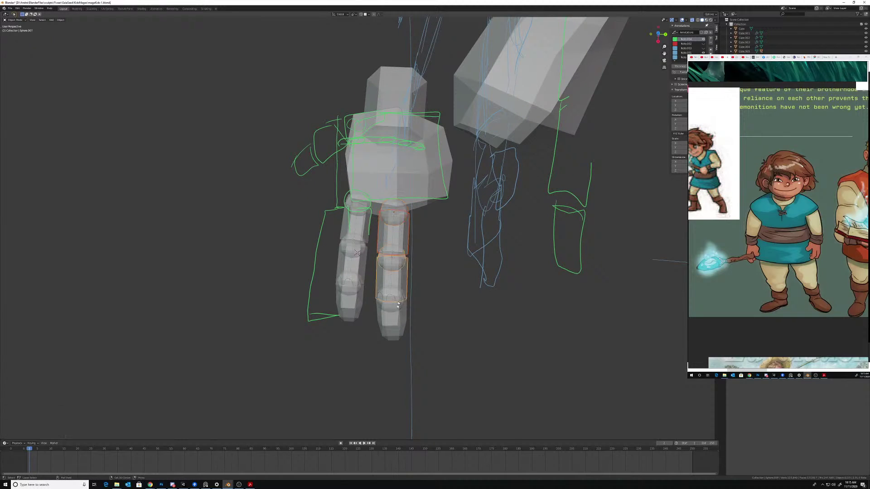
{"action": "middle_click_drag", "start_coordinate": [405, 311], "coordinate": [441, 240]}
{"action": "key", "text": "alt+d"}
{"action": "left_click", "coordinate": [434, 294]}
{"action": "key", "text": "r"}
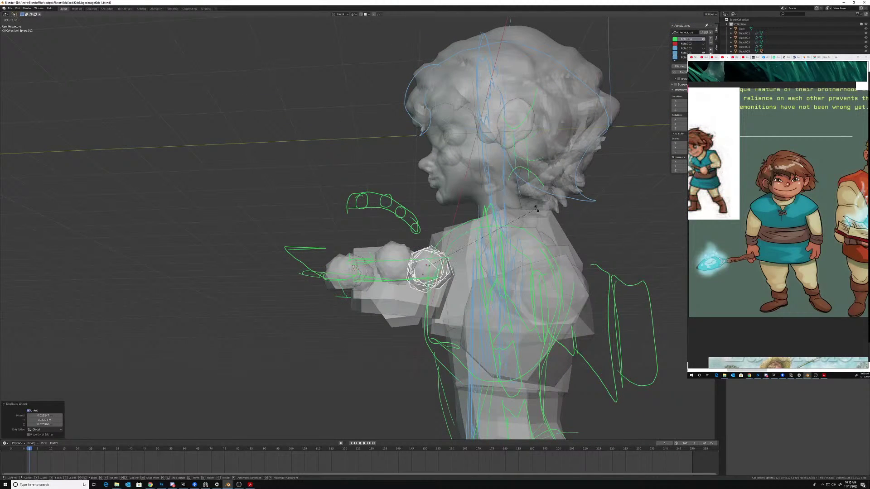
{"action": "left_click", "coordinate": [537, 209]}
- Rotate the ring finger's base segment and move the finger so its knuckle sits against the palm's edge
{"action": "middle_click_drag", "start_coordinate": [537, 208], "coordinate": [412, 268]}
{"action": "left_click", "coordinate": [447, 265]}
{"action": "left_click", "coordinate": [438, 263]}
{"action": "key", "text": "r"}
{"action": "left_click", "coordinate": [500, 223]}
{"action": "key", "text": "g"}
{"action": "left_click", "coordinate": [496, 229]}
{"action": "scroll", "coordinate": [454, 277], "scroll_direction": "up", "scroll_amount": 3}
{"action": "key", "text": "g"}
{"action": "left_click", "coordinate": [459, 287]}
- Refine the ring finger's angle and position, and scale the finger to suit its place beside the middle finger
{"action": "key", "text": "r"}
{"action": "left_click", "coordinate": [475, 246]}
{"action": "key", "text": "g"}
{"action": "left_click", "coordinate": [474, 249]}
{"action": "key", "text": "s"}
{"action": "left_click", "coordinate": [473, 250]}
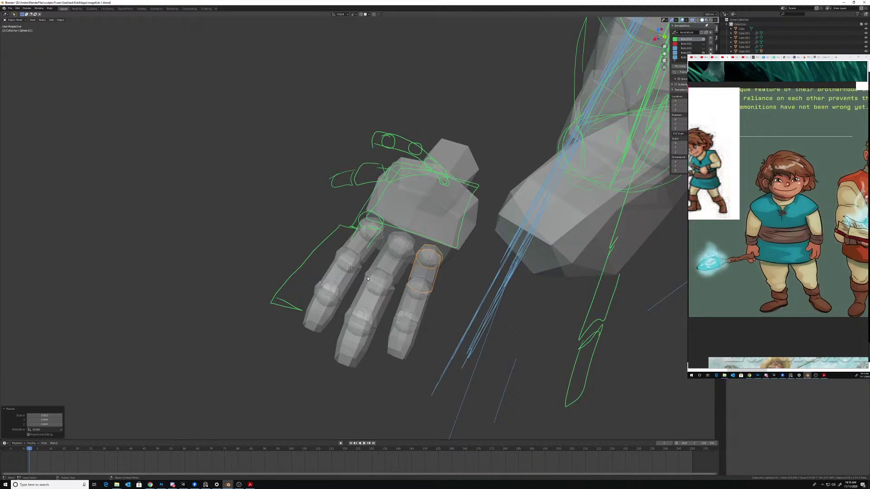
{"action": "middle_click_drag", "start_coordinate": [390, 280], "coordinate": [436, 239]}
{"action": "key", "text": "s"}
{"action": "left_click", "coordinate": [439, 253]}
{"action": "middle_click_drag", "start_coordinate": [438, 272], "coordinate": [436, 278]}
{"action": "key", "text": "s"}
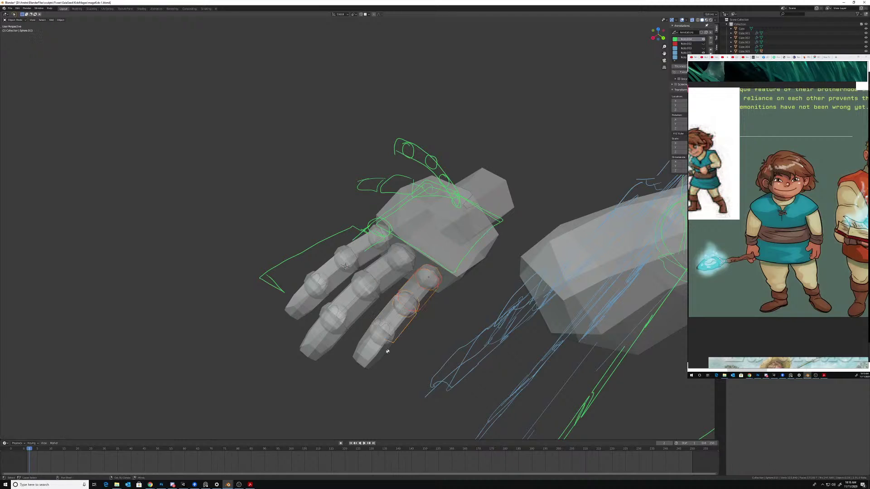
- Duplicate the ring finger's segments to the outer side of the palm and scale the copy down as the little finger
{"action": "middle_click_drag", "start_coordinate": [403, 324], "coordinate": [412, 313]}
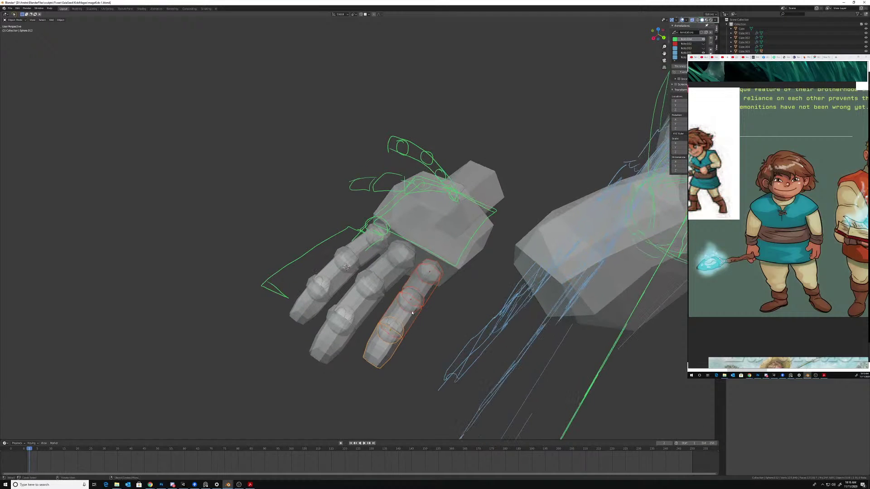
{"action": "key", "text": "shift+d"}
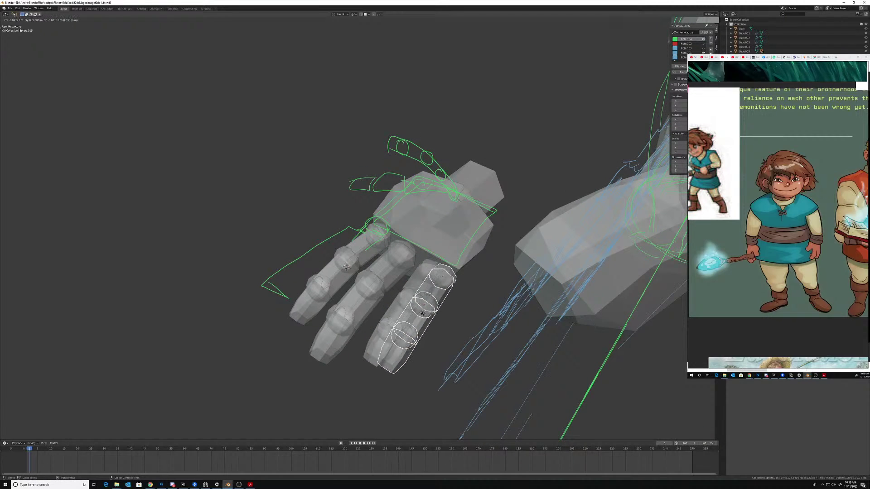
{"action": "left_click", "coordinate": [448, 316]}
{"action": "mouse_move", "coordinate": [447, 316]}
{"action": "middle_mouse_down"}
{"action": "mouse_move", "coordinate": [468, 315]}
{"action": "mouse_move", "coordinate": [446, 331]}
{"action": "middle_mouse_up"}
{"action": "key", "text": "s"}
{"action": "left_click", "coordinate": [458, 319]}
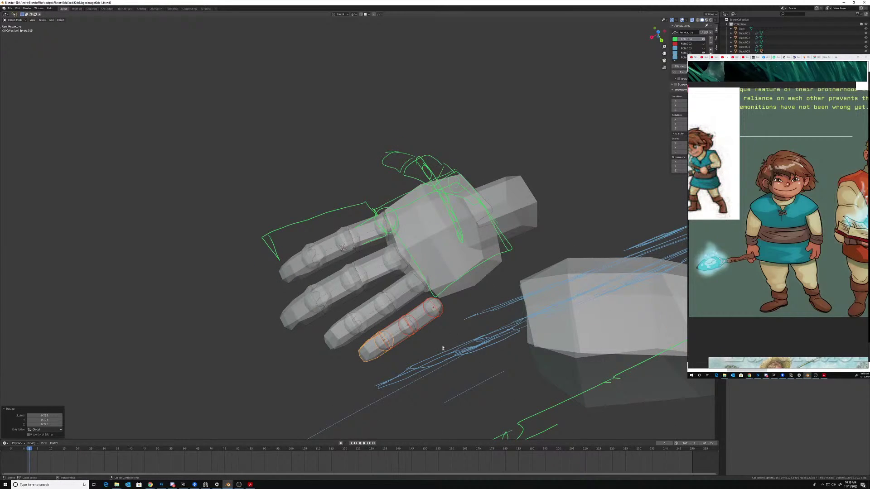
- Rotate the little finger at its base, move it to the palm's corner, and shorten it along local Z
{"action": "left_click", "coordinate": [435, 316]}
{"action": "key", "text": "r"}
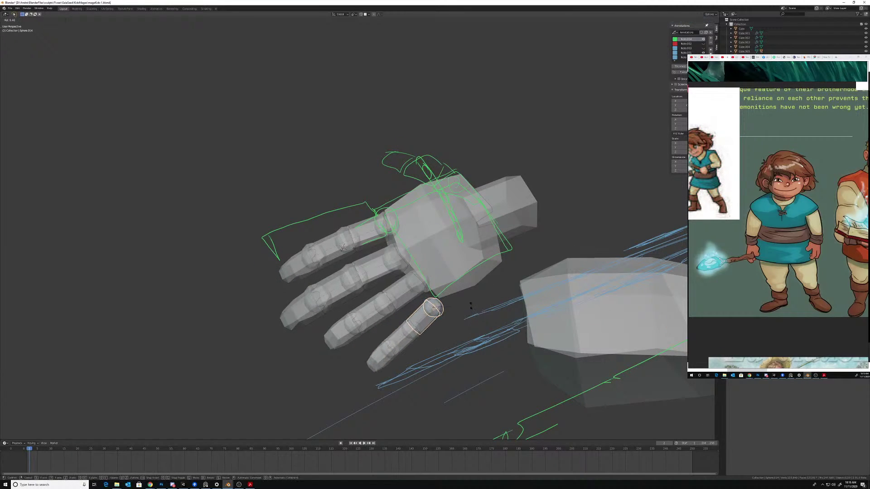
{"action": "left_click", "coordinate": [473, 305]}
{"action": "key", "text": "g"}
{"action": "left_click", "coordinate": [479, 298]}
{"action": "key", "text": "s"}
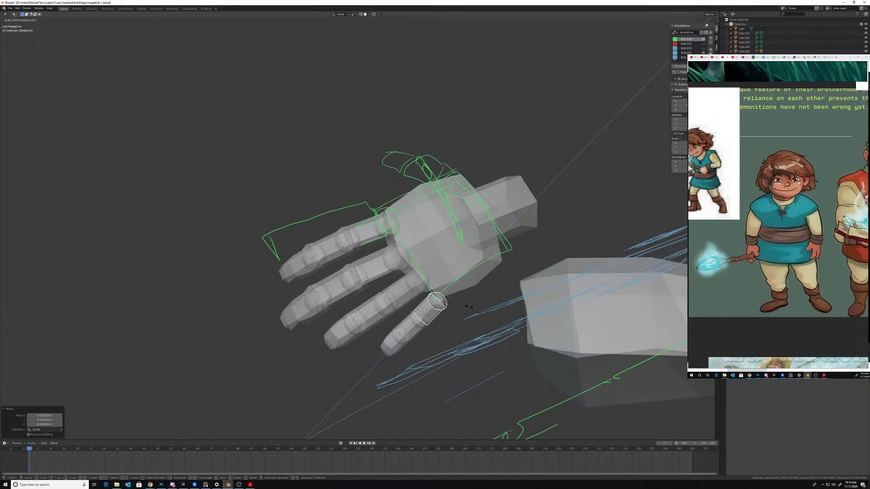
{"action": "left_click", "coordinate": [467, 312]}
- Adjust the little finger's position from the knuckle end and rotate its base segment to match the hand's arch
{"action": "middle_click_drag", "start_coordinate": [467, 312], "coordinate": [481, 266]}
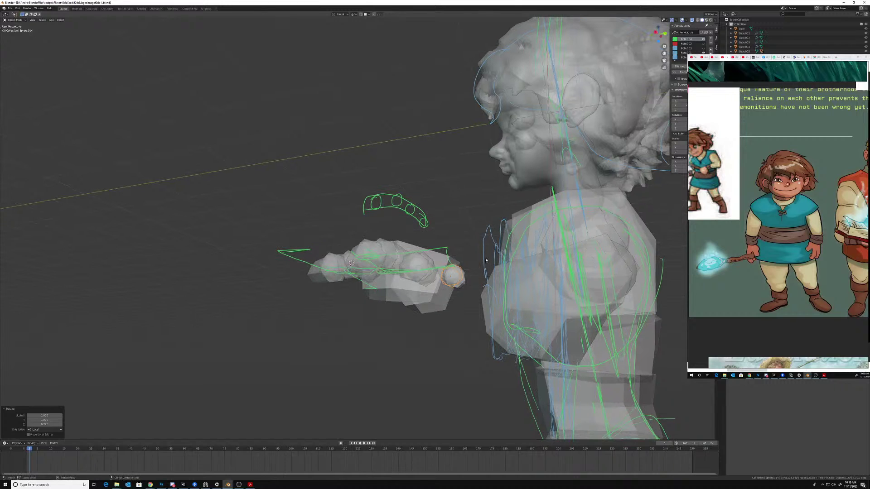
{"action": "key", "text": "g"}
{"action": "left_click", "coordinate": [481, 266]}
{"action": "scroll", "coordinate": [458, 279], "scroll_direction": "up", "scroll_amount": 5}
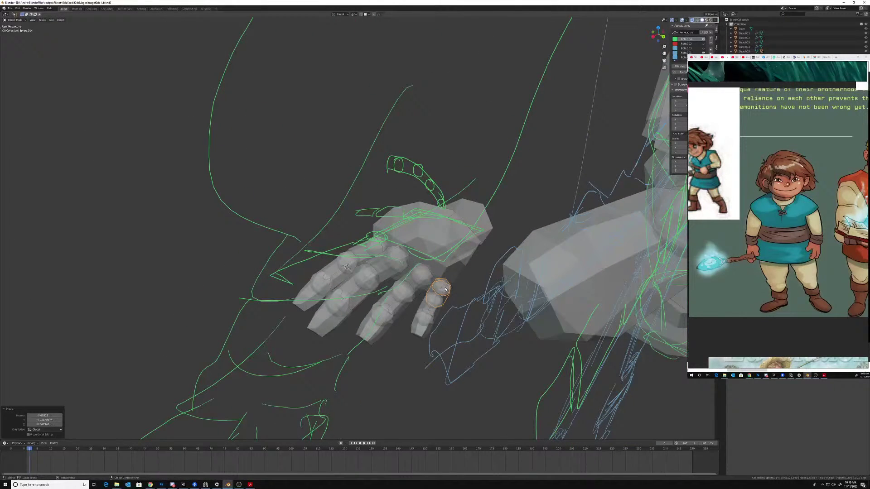
{"action": "mouse_move", "coordinate": [446, 289]}
{"action": "middle_mouse_down"}
{"action": "mouse_move", "coordinate": [458, 283]}
{"action": "mouse_move", "coordinate": [390, 294]}
{"action": "mouse_move", "coordinate": [428, 290]}
{"action": "mouse_move", "coordinate": [443, 320]}
{"action": "mouse_move", "coordinate": [461, 284]}
{"action": "middle_mouse_up"}
{"action": "key", "text": "r"}
{"action": "left_click", "coordinate": [473, 284]}
- Curl the ring finger downward by rotating its base segment and fingertip around their joint spheres
{"action": "left_click", "coordinate": [380, 299]}
{"action": "left_click", "coordinate": [419, 270]}
{"action": "left_click", "coordinate": [395, 306]}
{"action": "middle_click_drag", "start_coordinate": [398, 318], "coordinate": [467, 283]}
{"action": "key", "text": "r"}
{"action": "left_click", "coordinate": [441, 319]}
{"action": "middle_click_drag", "start_coordinate": [439, 317], "coordinate": [411, 234]}
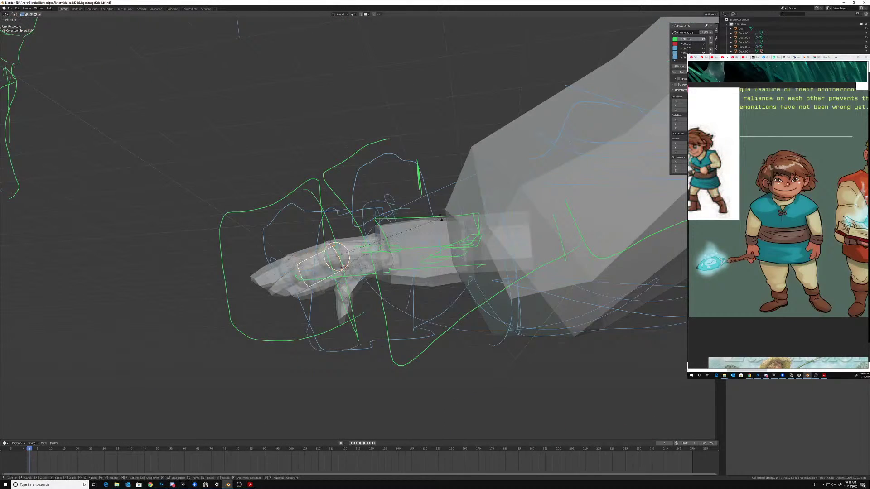
{"action": "left_click", "coordinate": [295, 293]}
{"action": "key", "text": "r"}
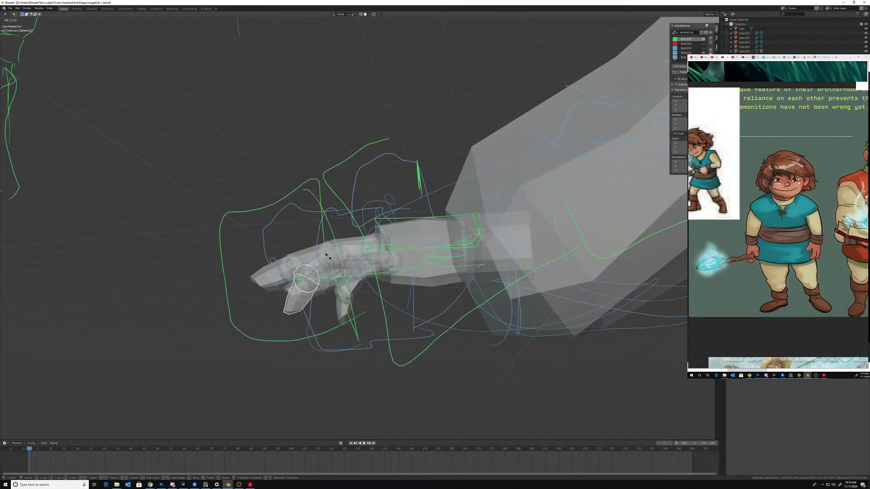
{"action": "left_click", "coordinate": [328, 257]}
{"action": "middle_click_drag", "start_coordinate": [327, 256], "coordinate": [489, 233]}
- Enter Edit Mode on the palm, select the vertices on its little-finger side, and scale them
{"action": "left_click", "coordinate": [339, 271]}
{"action": "left_click", "coordinate": [459, 239]}
{"action": "key", "text": "ctrl+Tab"}
{"action": "left_click", "coordinate": [500, 235]}
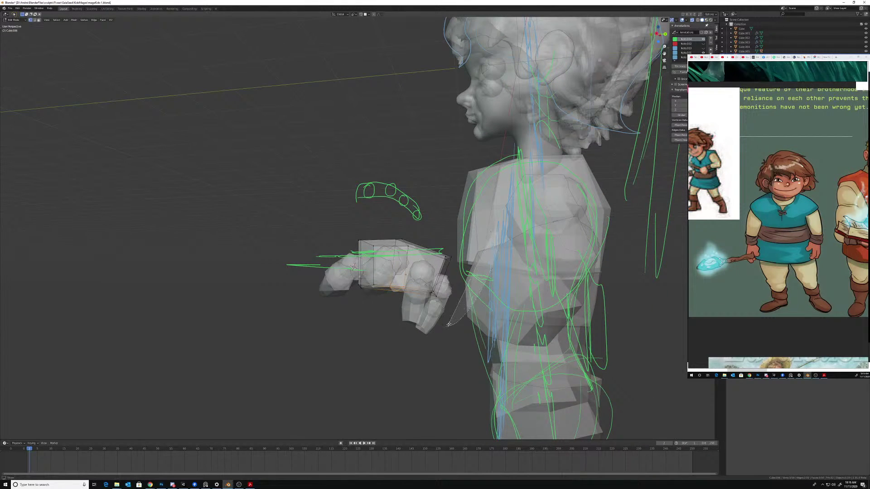
{"action": "left_click_drag", "start_coordinate": [449, 324], "coordinate": [447, 325]}
{"action": "middle_click_drag", "start_coordinate": [441, 257], "coordinate": [448, 264]}
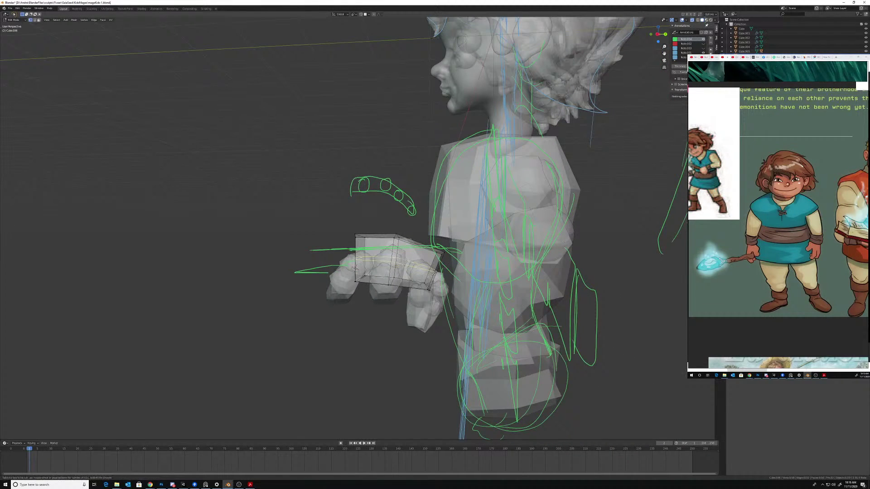
{"action": "left_click", "coordinate": [356, 268]}
{"action": "key", "text": "s"}
{"action": "left_click", "coordinate": [448, 281]}
- Move and rotate the palm's little-finger-side vertices to fit under the outer fingers, and return to Object Mode
{"action": "middle_click_drag", "start_coordinate": [449, 281], "coordinate": [511, 248]}
{"action": "key", "text": "g"}
{"action": "left_click", "coordinate": [468, 262]}
{"action": "key", "text": "r"}
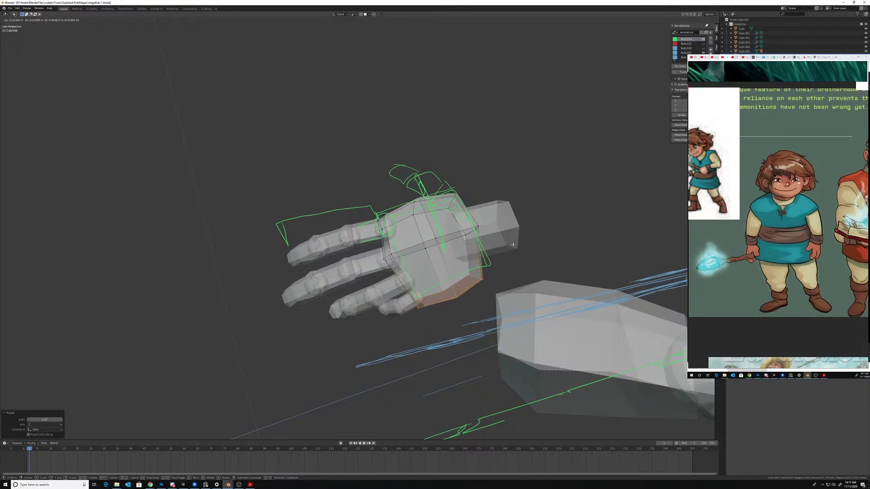
{"action": "left_click", "coordinate": [513, 245]}
{"action": "left_click", "coordinate": [492, 276]}
{"action": "left_click", "coordinate": [493, 266]}
{"action": "mouse_move", "coordinate": [493, 266]}
{"action": "middle_mouse_down"}
{"action": "mouse_move", "coordinate": [495, 204]}
{"action": "mouse_move", "coordinate": [363, 218]}
{"action": "mouse_move", "coordinate": [431, 238]}
{"action": "mouse_move", "coordinate": [406, 243]}
{"action": "mouse_move", "coordinate": [437, 239]}
{"action": "mouse_move", "coordinate": [357, 246]}
{"action": "mouse_move", "coordinate": [412, 301]}
{"action": "mouse_move", "coordinate": [402, 320]}
{"action": "middle_mouse_up"}
{"action": "key", "text": "ctrl+Tab"}
- Make a linked duplicate of the index finger's segments and move it against the thumb side of the palm
{"action": "left_click", "coordinate": [393, 248]}
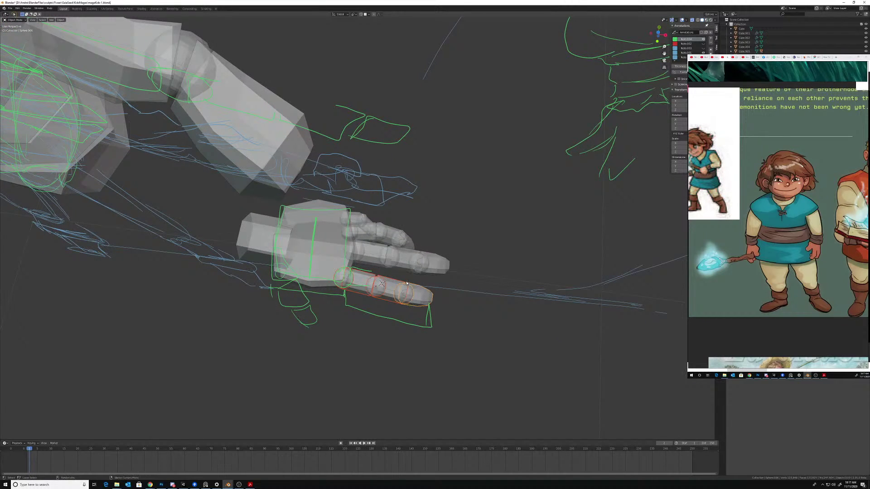
{"action": "key", "text": "alt+d"}
{"action": "left_click", "coordinate": [336, 294]}
{"action": "middle_click_drag", "start_coordinate": [336, 295], "coordinate": [400, 285]}
{"action": "middle_click_drag", "start_coordinate": [431, 241], "coordinate": [418, 253]}
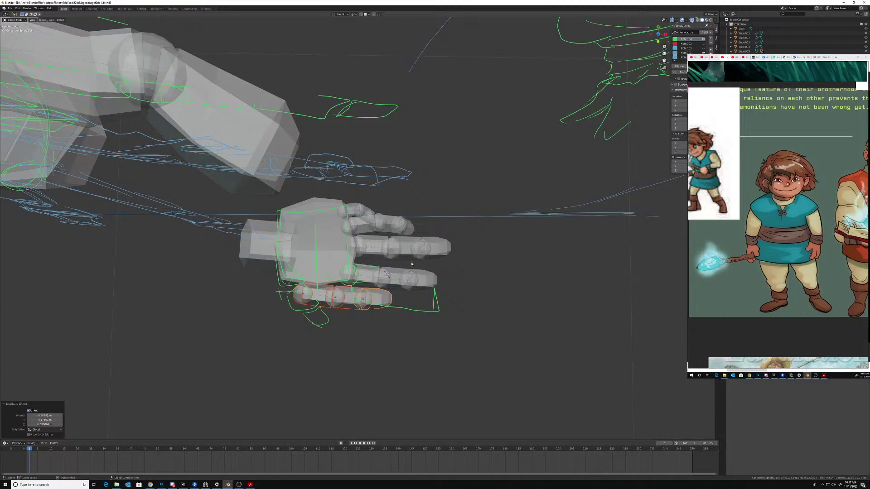
{"action": "middle_click_drag", "start_coordinate": [423, 268], "coordinate": [428, 253]}
{"action": "key", "text": "g"}
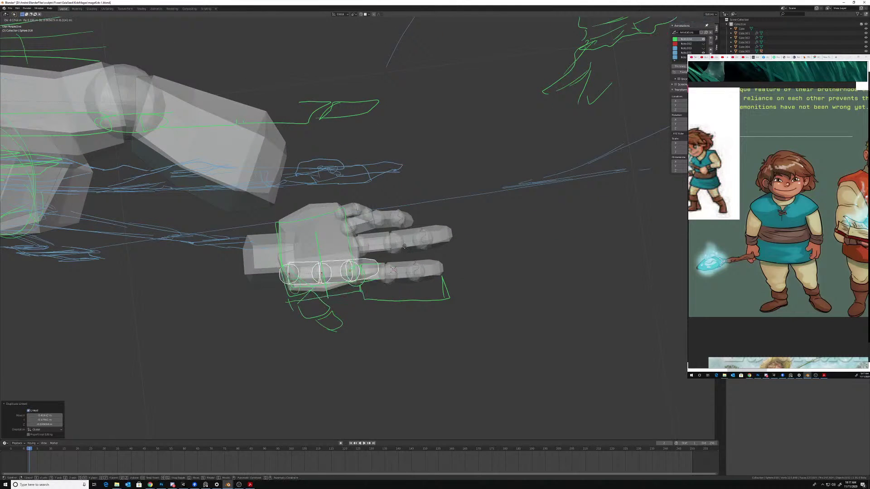
{"action": "left_click", "coordinate": [433, 236]}
- Move the thumb's base segment closer to the wrist end of the palm and rotate it
{"action": "left_click", "coordinate": [340, 254]}
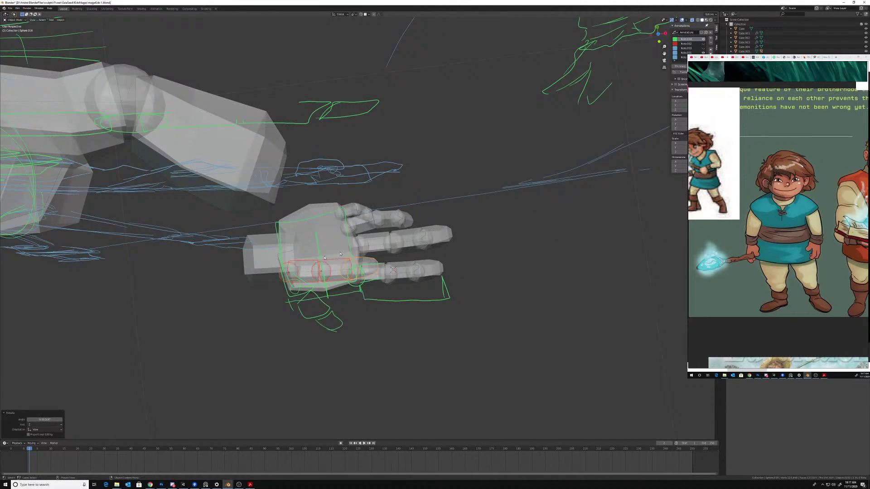
{"action": "left_click", "coordinate": [285, 283]}
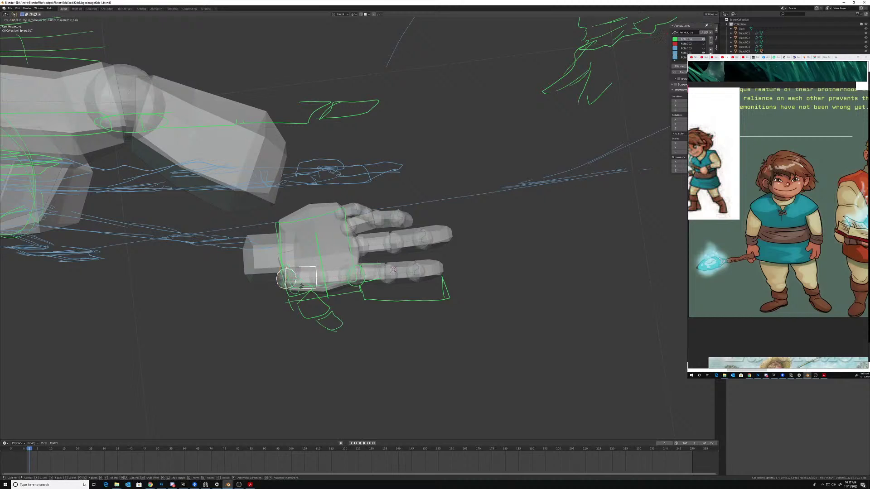
{"action": "left_click", "coordinate": [301, 286]}
{"action": "key", "text": "r"}
{"action": "left_click", "coordinate": [352, 307]}
- Reorient the thumb with plain and trackball rotations around its base joint
{"action": "middle_click_drag", "start_coordinate": [352, 307], "coordinate": [347, 214]}
{"action": "key", "text": "r"}
{"action": "key", "text": "r"}
{"action": "left_click", "coordinate": [367, 247]}
{"action": "key", "text": "r"}
{"action": "left_click", "coordinate": [397, 263]}
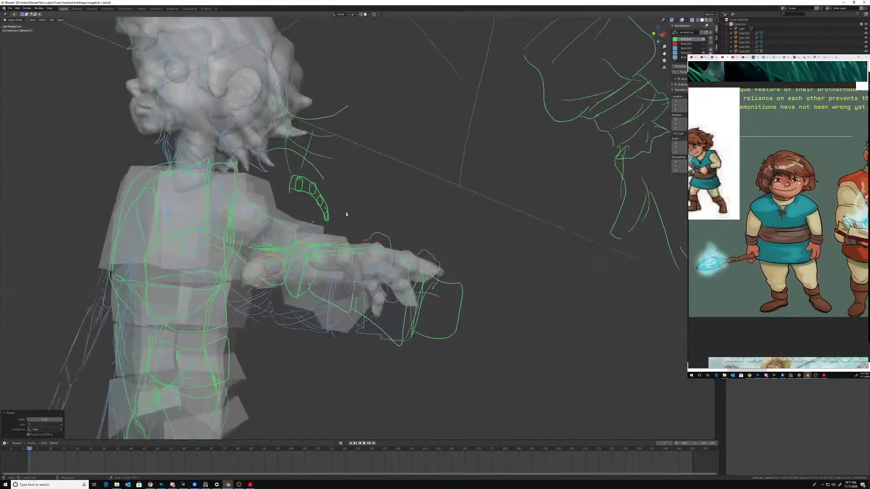
- Rotate the thumb's base segment further from the side views so it angles down and forward from the palm
{"action": "left_click", "coordinate": [340, 184]}
{"action": "key", "text": "r"}
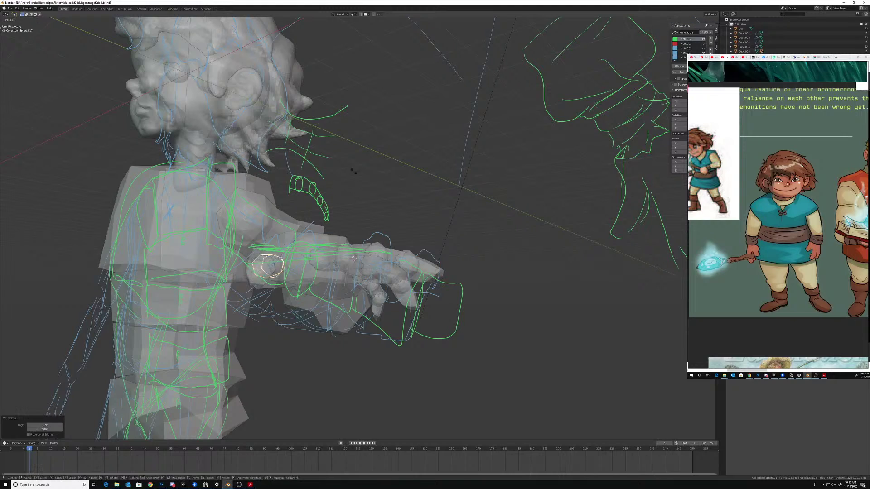
{"action": "left_click", "coordinate": [305, 170]}
{"action": "middle_click_drag", "start_coordinate": [304, 169], "coordinate": [395, 243]}
{"action": "key", "text": "r"}
{"action": "left_click", "coordinate": [277, 204]}
{"action": "scroll", "coordinate": [278, 206], "scroll_direction": "up", "scroll_amount": 6}
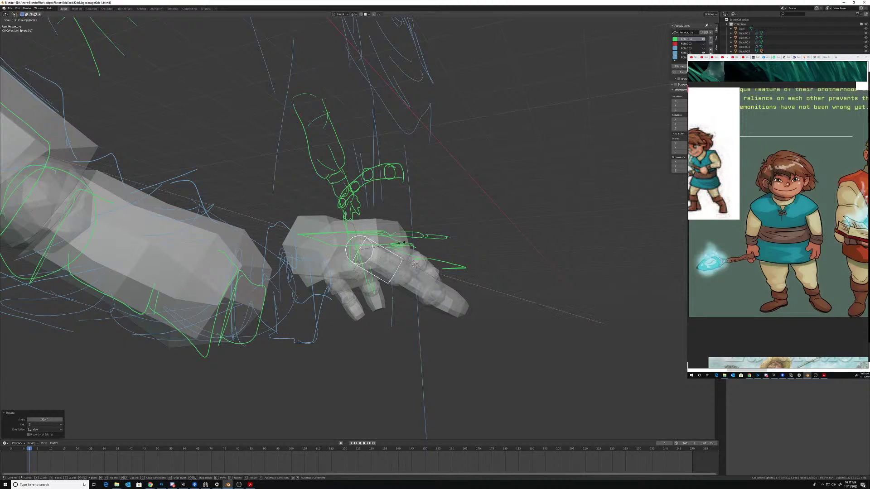
- Thicken the thumb by scaling it along one axis, and move its base segment against the palm
{"action": "key", "text": "x"}
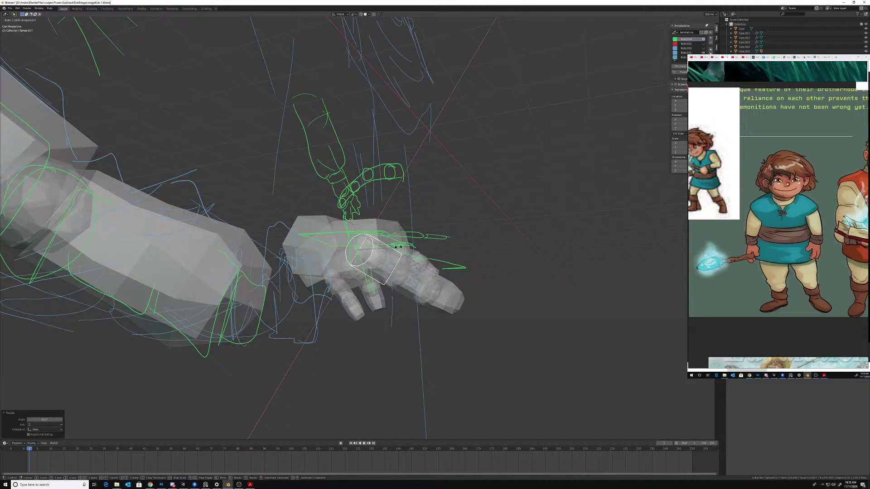
{"action": "left_click", "coordinate": [398, 247]}
{"action": "middle_click_drag", "start_coordinate": [398, 247], "coordinate": [359, 326]}
{"action": "left_click", "coordinate": [357, 336]}
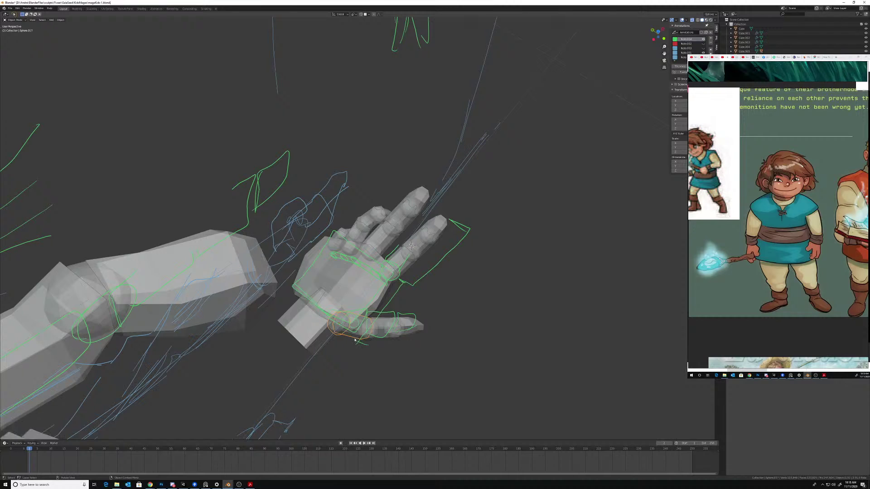
{"action": "left_click", "coordinate": [364, 334]}
{"action": "middle_click_drag", "start_coordinate": [364, 334], "coordinate": [349, 303]}
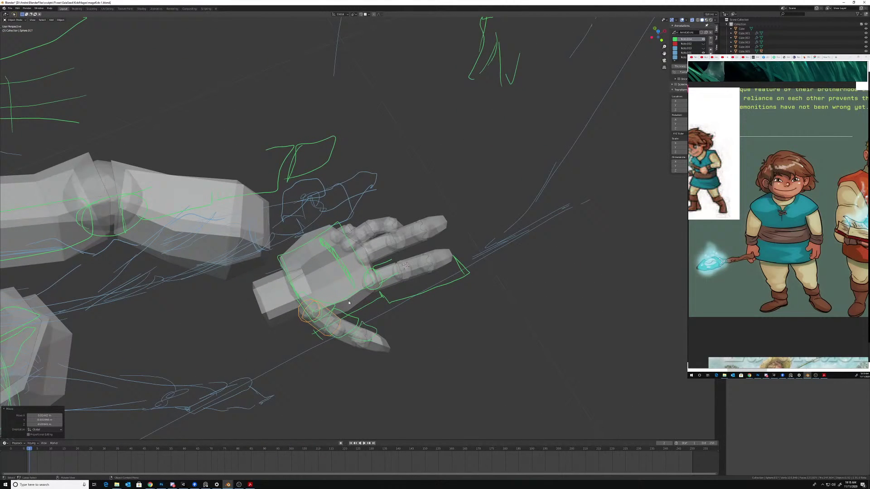
- Parent the base segments of the fingers and thumb to the palm block, keeping their transforms
{"action": "left_click", "coordinate": [381, 273]}
{"action": "middle_click_drag", "start_coordinate": [359, 239], "coordinate": [343, 214]}
{"action": "left_click", "coordinate": [343, 214]}
{"action": "mouse_move", "coordinate": [341, 250]}
{"action": "middle_mouse_down"}
{"action": "mouse_move", "coordinate": [278, 239]}
{"action": "mouse_move", "coordinate": [314, 235]}
{"action": "mouse_move", "coordinate": [312, 250]}
{"action": "middle_mouse_up"}
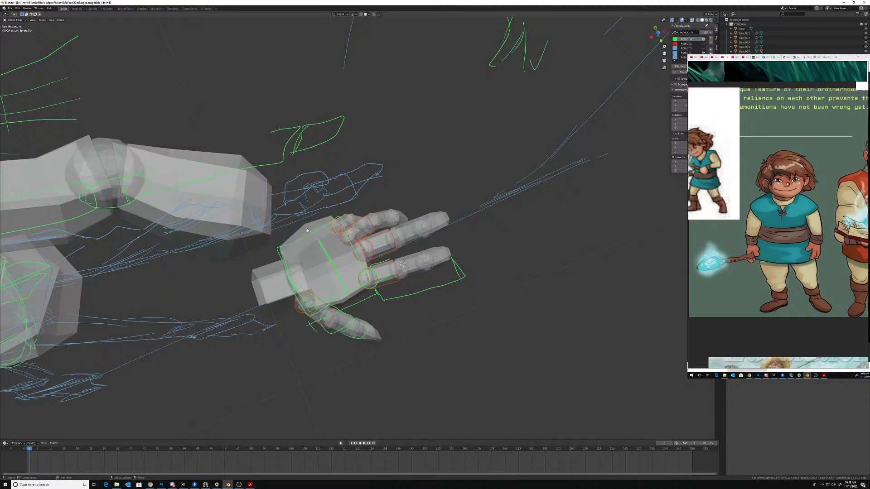
{"action": "middle_click_drag", "start_coordinate": [404, 247], "coordinate": [392, 257]}
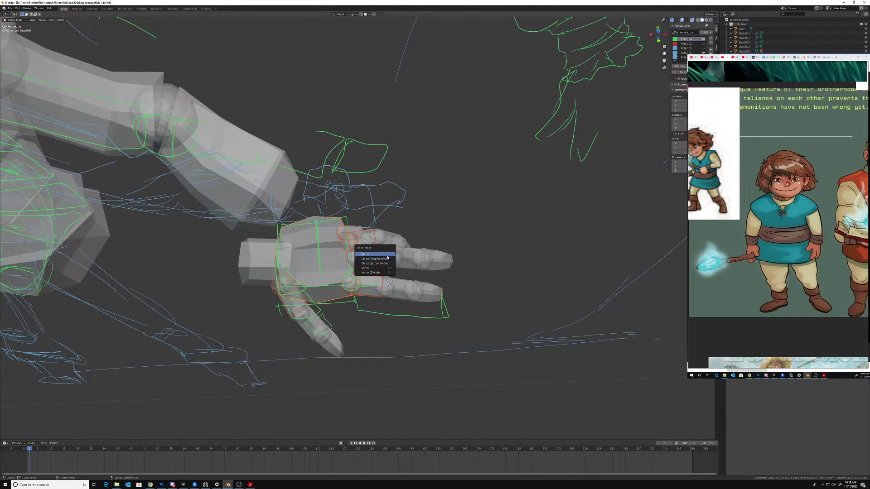
{"action": "left_click", "coordinate": [383, 261]}
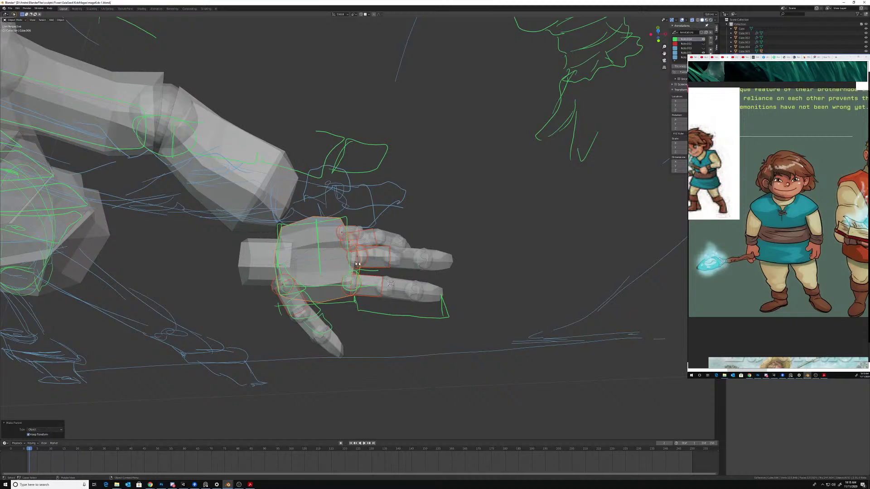
- Parent the palm to the wrist block, and rotate and move the wrist with the hand toward the forearm
{"action": "mouse_move", "coordinate": [353, 257]}
{"action": "middle_mouse_down"}
{"action": "mouse_move", "coordinate": [378, 266]}
{"action": "mouse_move", "coordinate": [382, 213]}
{"action": "mouse_move", "coordinate": [374, 279]}
{"action": "mouse_move", "coordinate": [330, 276]}
{"action": "mouse_move", "coordinate": [295, 306]}
{"action": "mouse_move", "coordinate": [303, 311]}
{"action": "middle_mouse_up"}
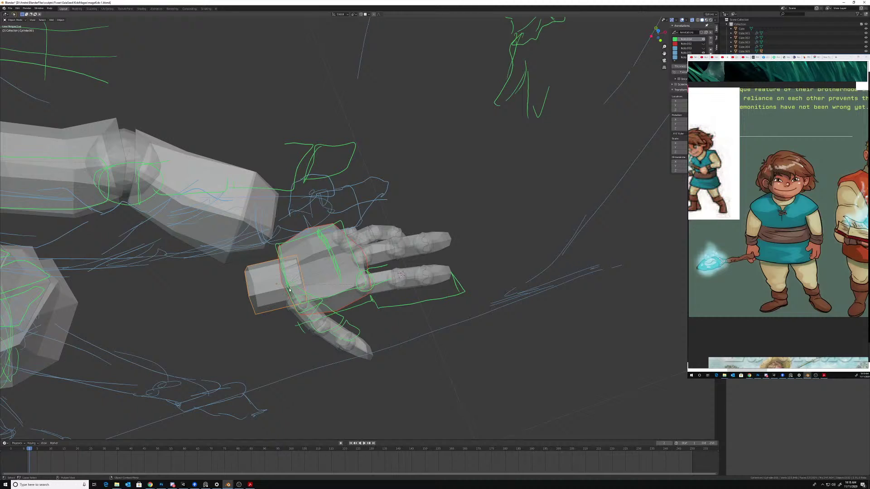
{"action": "mouse_move", "coordinate": [307, 294]}
{"action": "middle_mouse_down"}
{"action": "mouse_move", "coordinate": [257, 309]}
{"action": "mouse_move", "coordinate": [349, 245]}
{"action": "mouse_move", "coordinate": [404, 191]}
{"action": "middle_mouse_up"}
{"action": "key", "text": "r"}
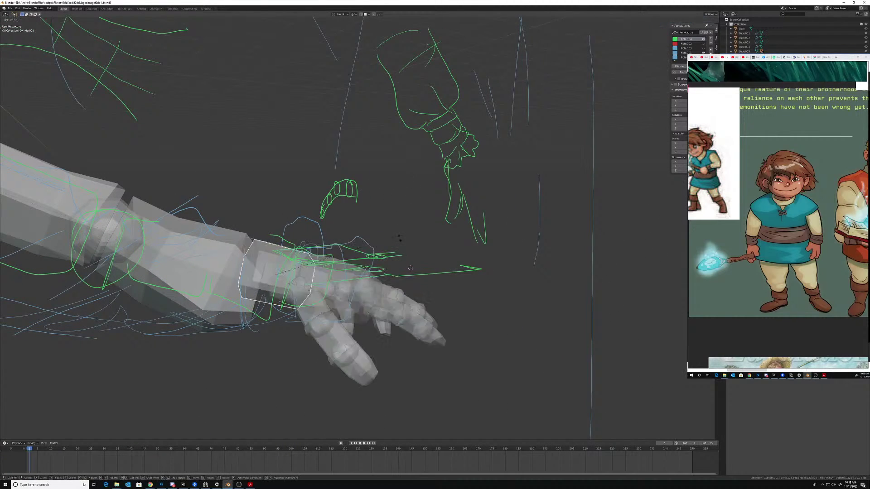
{"action": "left_click", "coordinate": [410, 267]}
{"action": "mouse_move", "coordinate": [411, 268]}
{"action": "middle_mouse_down"}
{"action": "mouse_move", "coordinate": [363, 252]}
{"action": "mouse_move", "coordinate": [436, 226]}
{"action": "mouse_move", "coordinate": [419, 258]}
{"action": "mouse_move", "coordinate": [408, 255]}
{"action": "middle_mouse_up"}
{"action": "left_click", "coordinate": [411, 251]}
- Rotate and reposition the wrist so the hand continues from the end of the forearm
{"action": "key", "text": "r"}
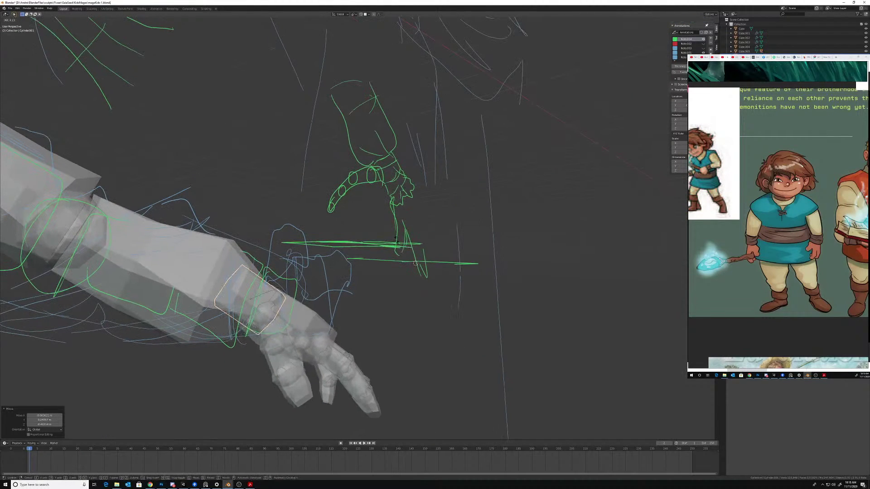
{"action": "left_click", "coordinate": [368, 213]}
{"action": "key", "text": "g"}
{"action": "left_click", "coordinate": [374, 218]}
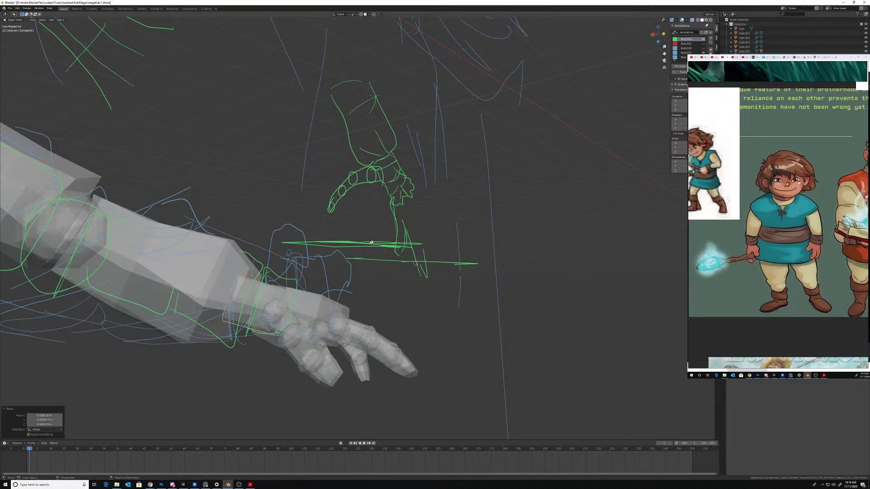
{"action": "mouse_move", "coordinate": [374, 218]}
{"action": "middle_mouse_down"}
{"action": "mouse_move", "coordinate": [364, 276]}
{"action": "mouse_move", "coordinate": [420, 247]}
{"action": "mouse_move", "coordinate": [379, 284]}
{"action": "mouse_move", "coordinate": [427, 231]}
{"action": "mouse_move", "coordinate": [401, 244]}
{"action": "mouse_move", "coordinate": [445, 231]}
{"action": "mouse_move", "coordinate": [424, 241]}
{"action": "mouse_move", "coordinate": [442, 244]}
{"action": "mouse_move", "coordinate": [469, 213]}
{"action": "mouse_move", "coordinate": [458, 186]}
{"action": "mouse_move", "coordinate": [431, 184]}
{"action": "mouse_move", "coordinate": [451, 225]}
{"action": "mouse_move", "coordinate": [460, 178]}
{"action": "mouse_move", "coordinate": [414, 175]}
{"action": "mouse_move", "coordinate": [420, 244]}
{"action": "mouse_move", "coordinate": [395, 249]}
{"action": "mouse_move", "coordinate": [407, 217]}
{"action": "mouse_move", "coordinate": [360, 290]}
{"action": "mouse_move", "coordinate": [408, 199]}
{"action": "mouse_move", "coordinate": [449, 257]}
{"action": "middle_mouse_up"}
{"action": "key", "text": "g"}
{"action": "left_click", "coordinate": [375, 245]}
- Scale the wrist and hand to suit the arm, and parent the wrist to the forearm with Keep Transform
{"action": "scroll", "coordinate": [369, 261], "scroll_direction": "down", "scroll_amount": 5}
{"action": "key", "text": "s"}
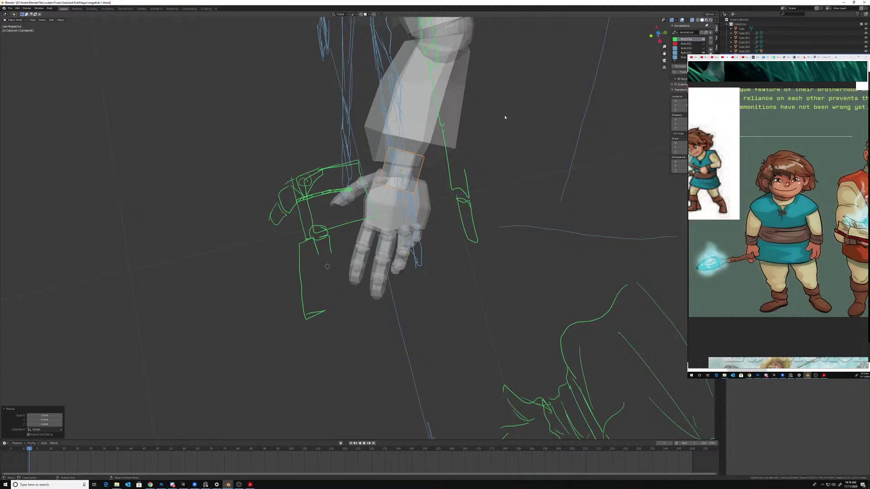
{"action": "middle_click_drag", "start_coordinate": [390, 213], "coordinate": [375, 233]}
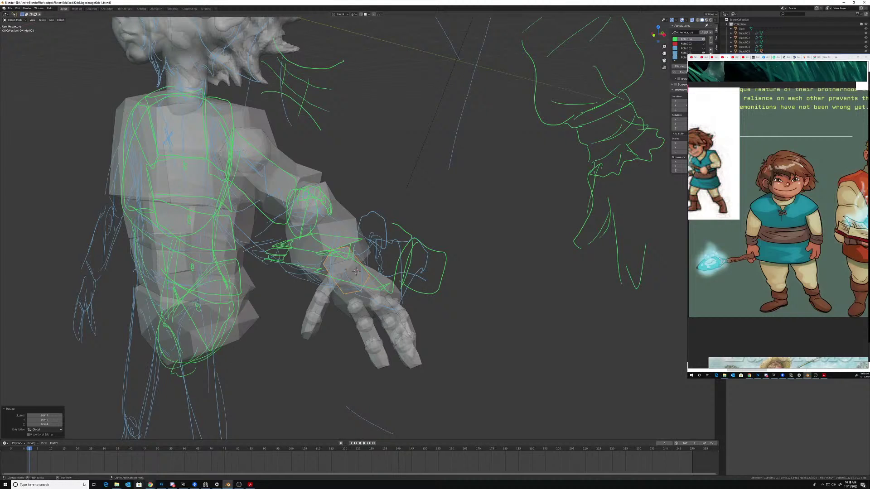
{"action": "middle_click_drag", "start_coordinate": [287, 301], "coordinate": [371, 204]}
{"action": "left_click", "coordinate": [340, 236]}
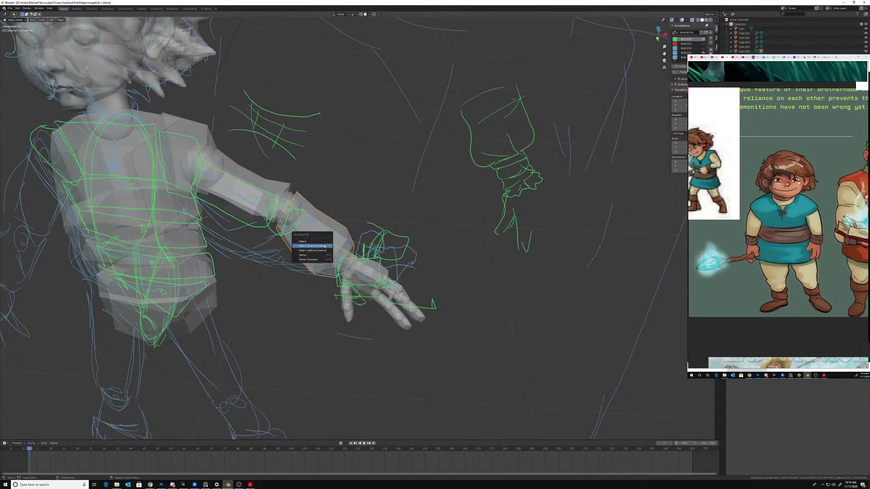
{"action": "left_click", "coordinate": [325, 247]}
- Test the arm's parenting by rotating the shoulder block, leaving the arm in its original pose
{"action": "mouse_move", "coordinate": [324, 247]}
{"action": "middle_mouse_down"}
{"action": "mouse_move", "coordinate": [358, 236]}
{"action": "mouse_move", "coordinate": [305, 208]}
{"action": "middle_mouse_up"}
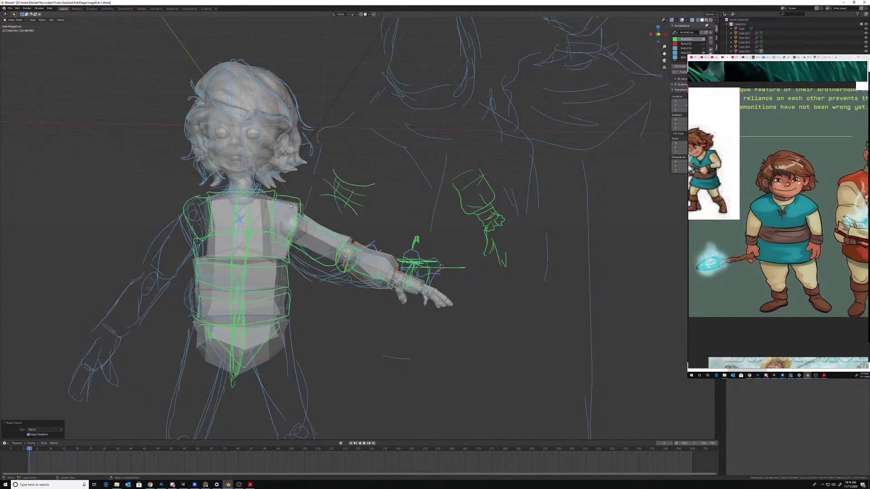
{"action": "left_click", "coordinate": [290, 206]}
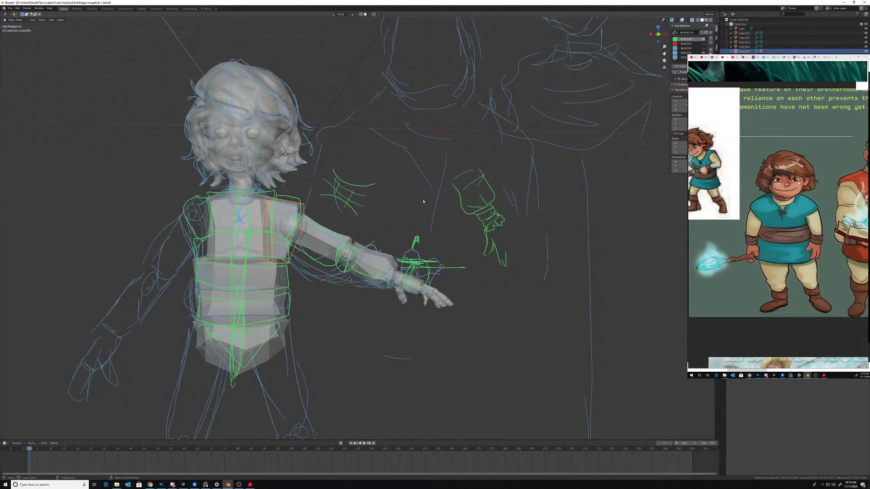
{"action": "key", "text": "r"}
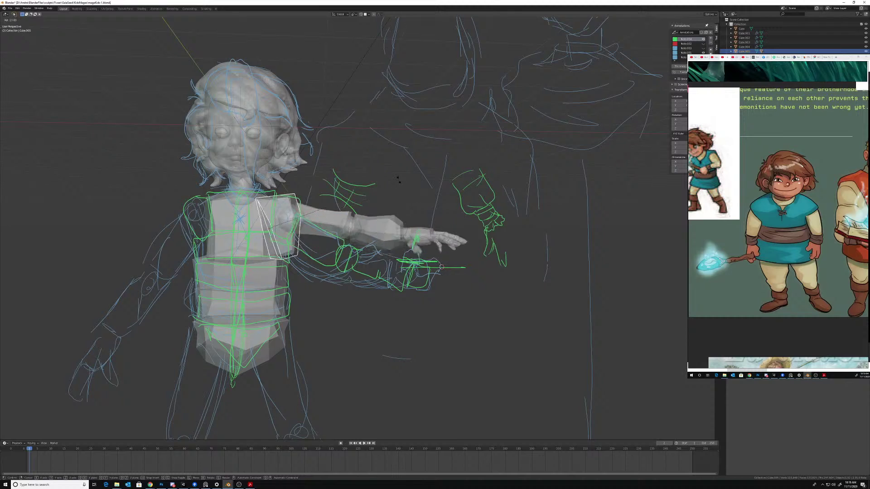
{"action": "left_click", "coordinate": [390, 208]}
{"action": "middle_click_drag", "start_coordinate": [390, 208], "coordinate": [430, 220]}
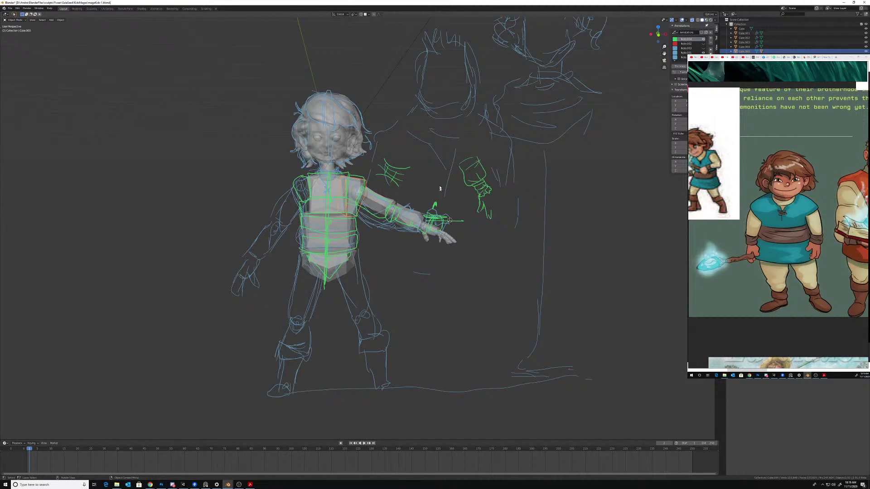
{"action": "mouse_move", "coordinate": [440, 188]}
{"action": "middle_mouse_down"}
{"action": "mouse_move", "coordinate": [430, 184]}
{"action": "mouse_move", "coordinate": [409, 211]}
{"action": "mouse_move", "coordinate": [420, 188]}
{"action": "mouse_move", "coordinate": [426, 193]}
{"action": "middle_mouse_up"}
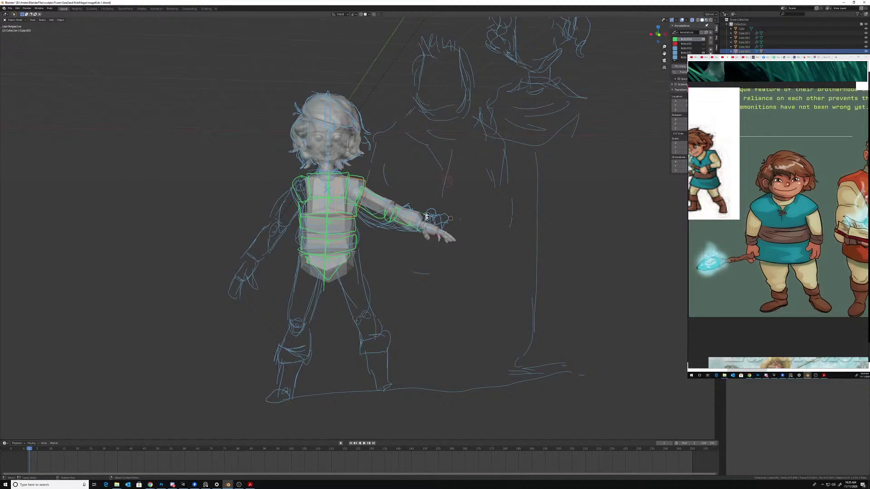
- Duplicate the upper arm, elbow joint and forearm, and place the copy below the hips as a leg
{"action": "mouse_move", "coordinate": [476, 188]}
{"action": "middle_mouse_down"}
{"action": "mouse_move", "coordinate": [451, 236]}
{"action": "mouse_move", "coordinate": [458, 268]}
{"action": "mouse_move", "coordinate": [456, 242]}
{"action": "mouse_move", "coordinate": [462, 249]}
{"action": "mouse_move", "coordinate": [459, 276]}
{"action": "mouse_move", "coordinate": [505, 222]}
{"action": "middle_mouse_up"}
{"action": "scroll", "coordinate": [457, 256], "scroll_direction": "up", "scroll_amount": 2}
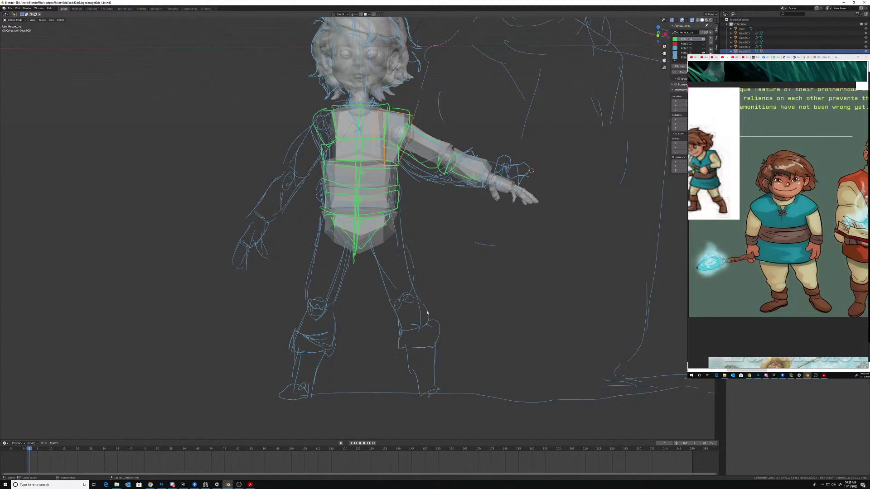
{"action": "middle_click_drag", "start_coordinate": [394, 241], "coordinate": [396, 254]}
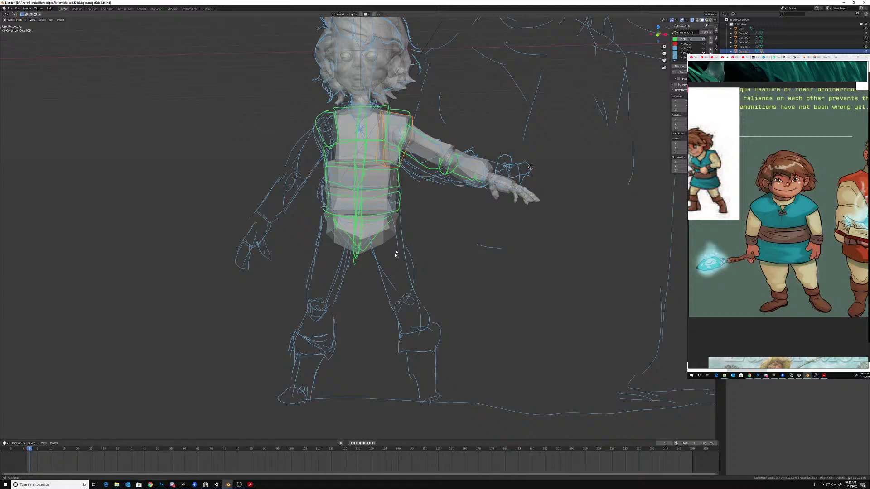
{"action": "left_click", "coordinate": [427, 149]}
{"action": "middle_click_drag", "start_coordinate": [427, 149], "coordinate": [405, 291]}
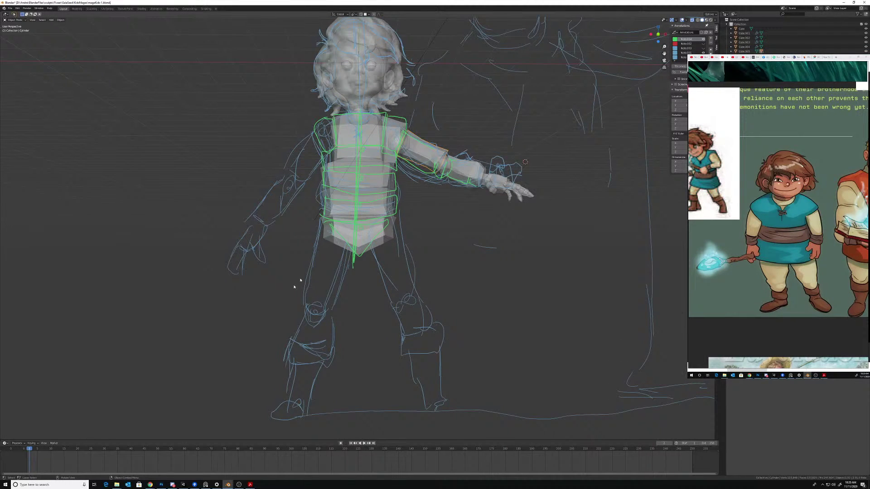
{"action": "mouse_move", "coordinate": [430, 239]}
{"action": "middle_mouse_down"}
{"action": "mouse_move", "coordinate": [461, 248]}
{"action": "mouse_move", "coordinate": [429, 245]}
{"action": "mouse_move", "coordinate": [456, 241]}
{"action": "mouse_move", "coordinate": [468, 164]}
{"action": "mouse_move", "coordinate": [497, 183]}
{"action": "mouse_move", "coordinate": [466, 155]}
{"action": "mouse_move", "coordinate": [476, 157]}
{"action": "middle_mouse_up"}
{"action": "left_click", "coordinate": [468, 163], "text": "shift"}
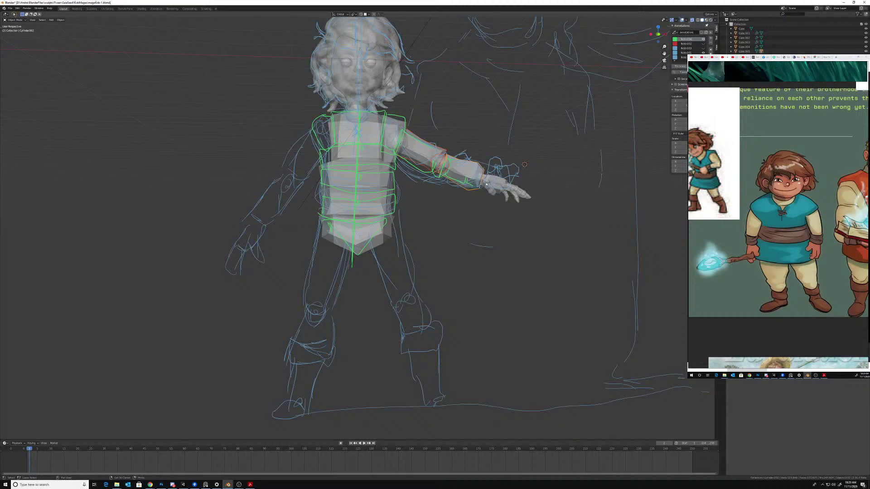
{"action": "key", "text": "shift+d"}
{"action": "left_click", "coordinate": [464, 260]}
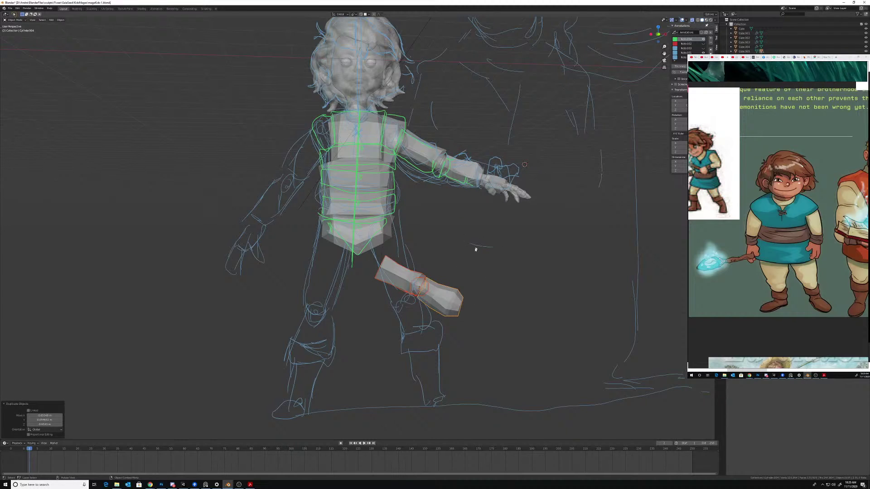
- Rotate the duplicated limb to point downward, move it under the hip, and enlarge it to the sketched leg
{"action": "key", "text": "r"}
{"action": "key", "text": "r"}
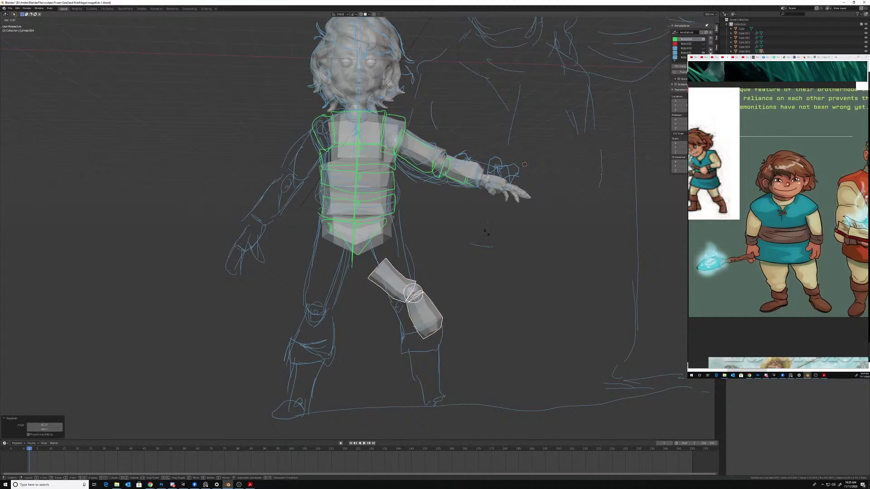
{"action": "key", "text": "r"}
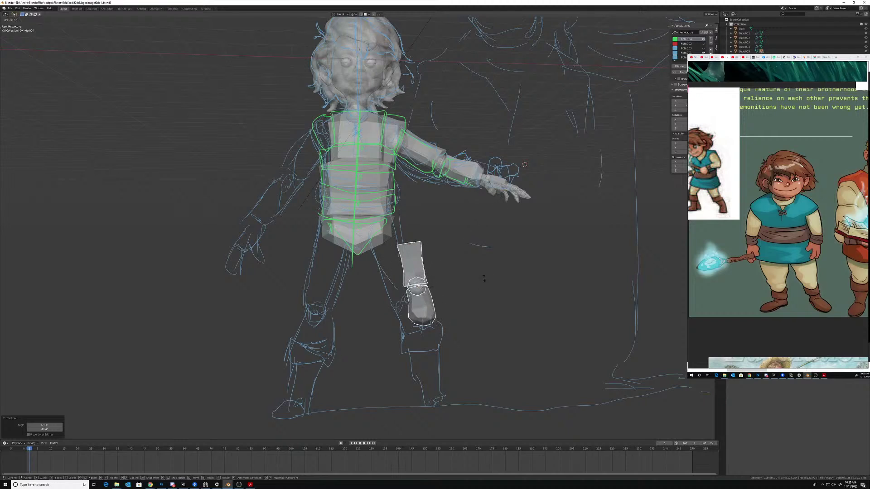
{"action": "left_click", "coordinate": [485, 265]}
{"action": "key", "text": "g"}
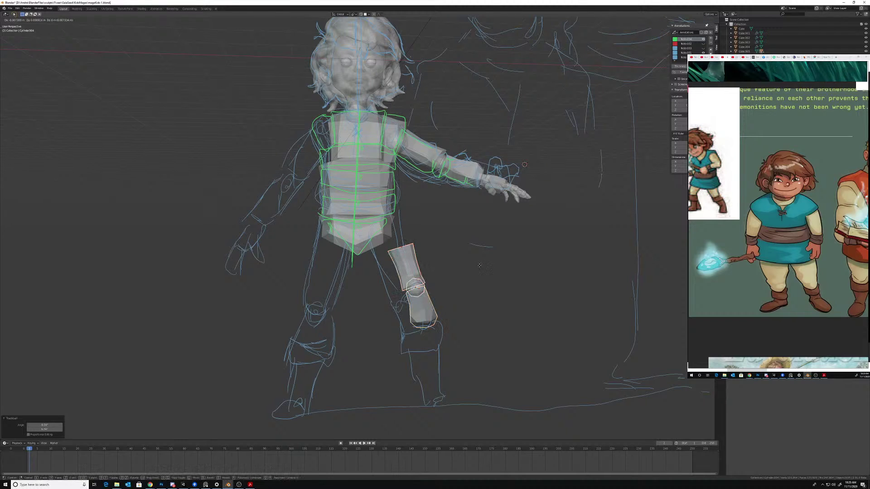
{"action": "left_click", "coordinate": [468, 278]}
{"action": "key", "text": "s"}
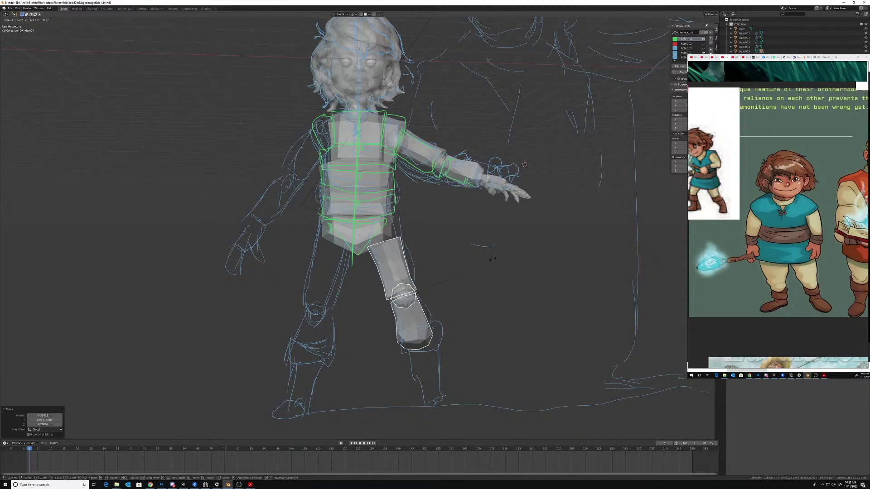
{"action": "left_click", "coordinate": [524, 165]}
- Fine-tune the leg's position and rotation so the thigh, knee and shin follow the sketched leg
{"action": "middle_click_drag", "start_coordinate": [480, 245], "coordinate": [475, 268]}
{"action": "key", "text": "g"}
{"action": "left_click", "coordinate": [433, 272]}
{"action": "key", "text": "r"}
{"action": "left_click", "coordinate": [449, 256]}
{"action": "key", "text": "g"}
{"action": "left_click", "coordinate": [476, 259]}
{"action": "key", "text": "r"}
{"action": "left_click", "coordinate": [444, 247]}
{"action": "key", "text": "g"}
{"action": "left_click", "coordinate": [451, 250]}
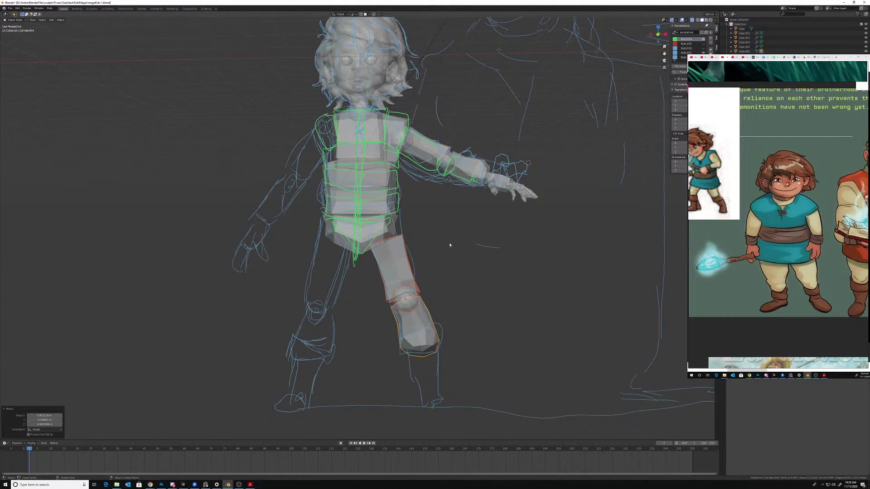
- Rotate the shoulder block to check whether the duplicated leg follows it, and undo the rotation
{"action": "middle_click_drag", "start_coordinate": [482, 198], "coordinate": [477, 205]}
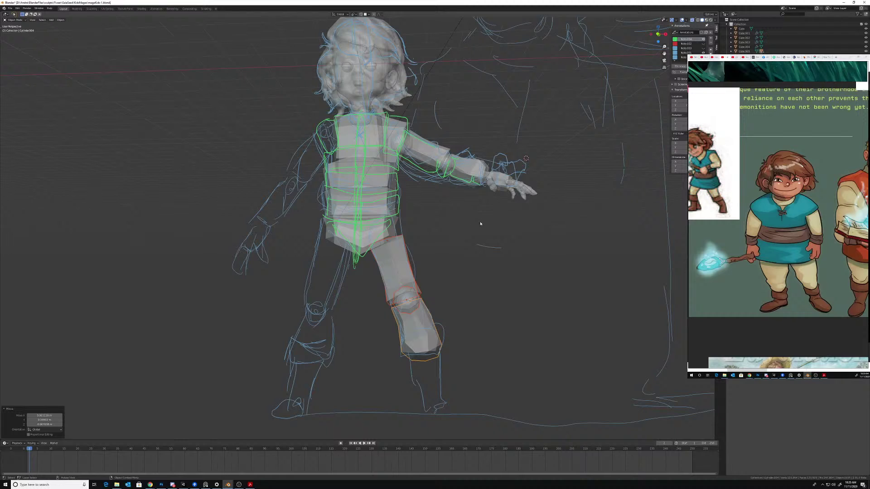
{"action": "middle_click_drag", "start_coordinate": [401, 272], "coordinate": [398, 264]}
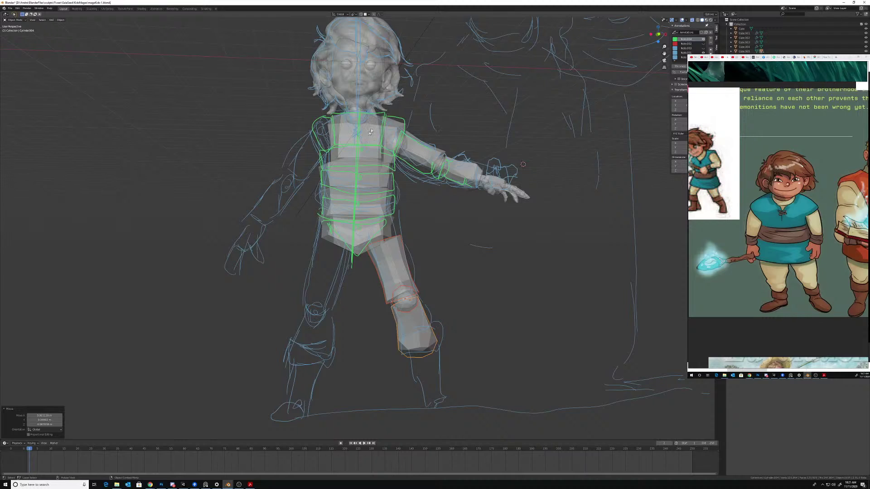
{"action": "key", "text": "r"}
{"action": "left_click", "coordinate": [433, 173]}
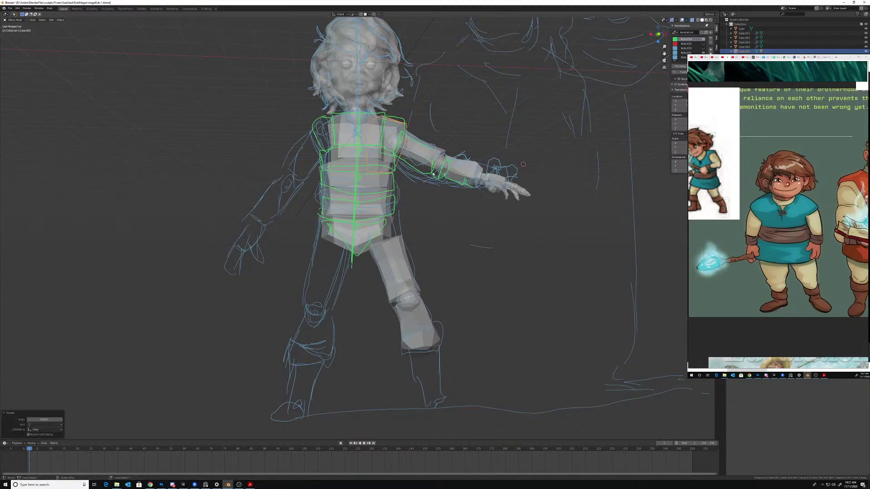
{"action": "key", "text": "ctrl+z"}
- Try to clear the parents of the thigh, shin and knee joint, and undo the clearing
{"action": "left_click", "coordinate": [401, 278]}
{"action": "left_click", "coordinate": [416, 320], "text": "shift"}
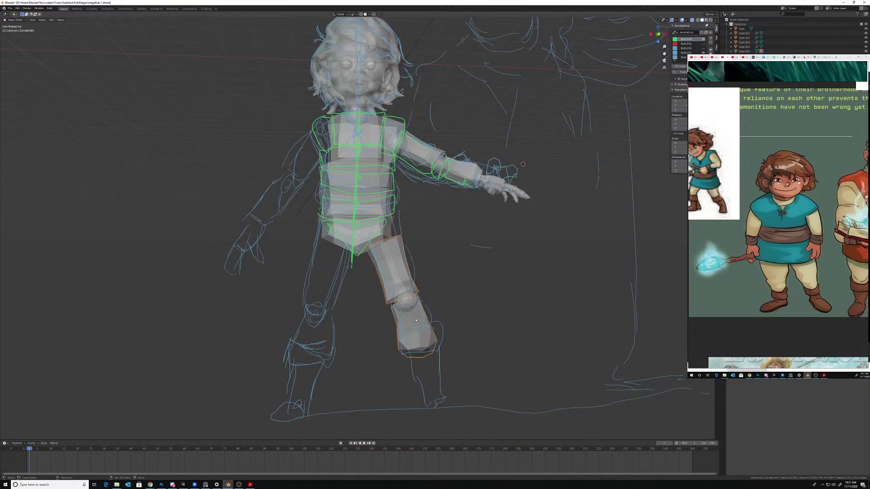
{"action": "left_click", "coordinate": [407, 299], "text": "shift"}
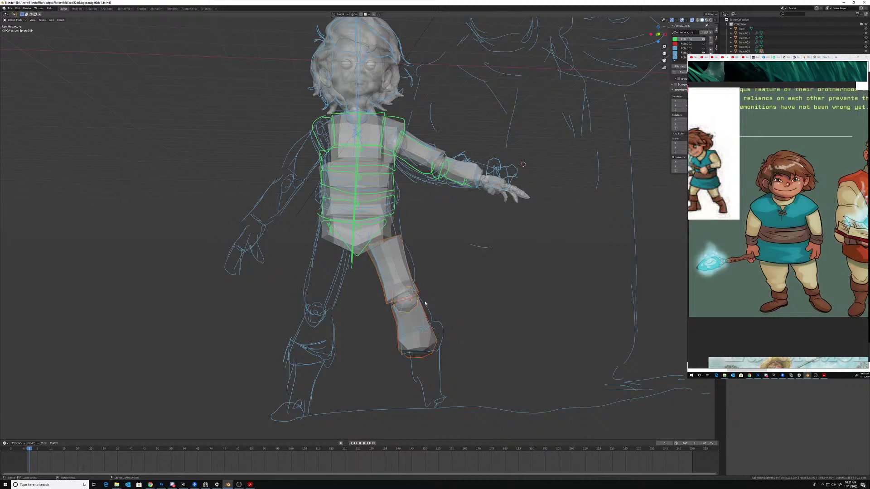
{"action": "key", "text": "alt+p"}
{"action": "left_click", "coordinate": [398, 306]}
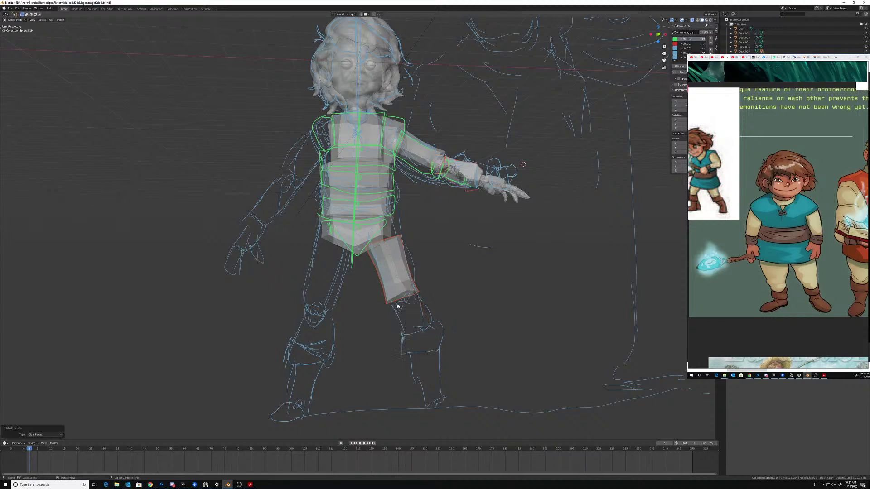
{"action": "mouse_move", "coordinate": [406, 275]}
{"action": "middle_mouse_down"}
{"action": "mouse_move", "coordinate": [362, 274]}
{"action": "mouse_move", "coordinate": [427, 259]}
{"action": "mouse_move", "coordinate": [410, 262]}
{"action": "middle_mouse_up"}
{"action": "key", "text": "ctrl+z"}
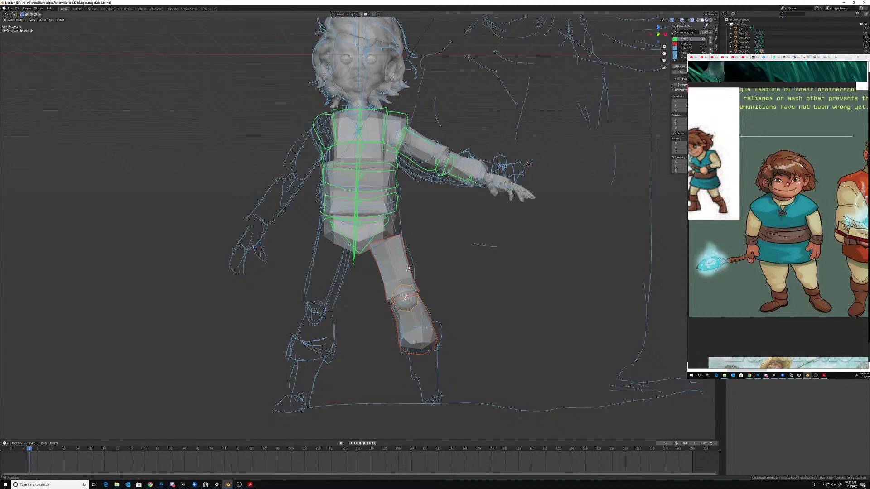
- Clear the parents of the duplicated thigh, knee joint and shin while keeping their transformation
{"action": "middle_click_drag", "start_coordinate": [406, 272], "coordinate": [404, 265]}
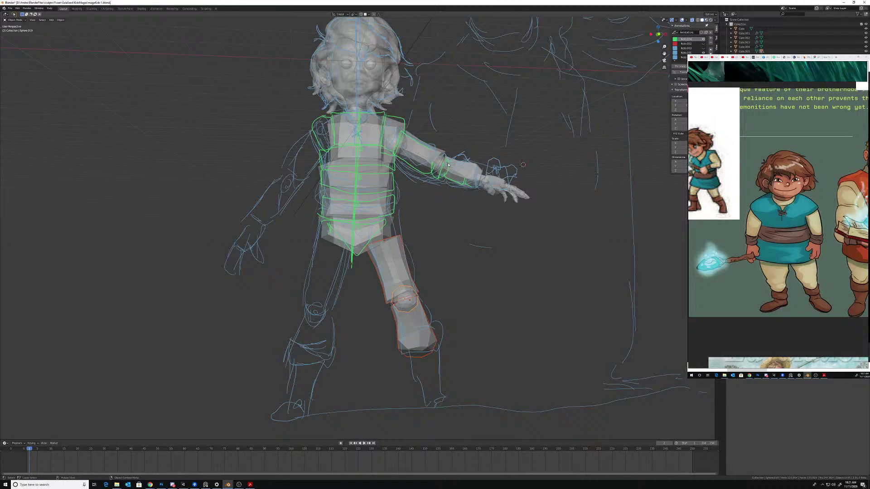
{"action": "key", "text": "alt+p"}
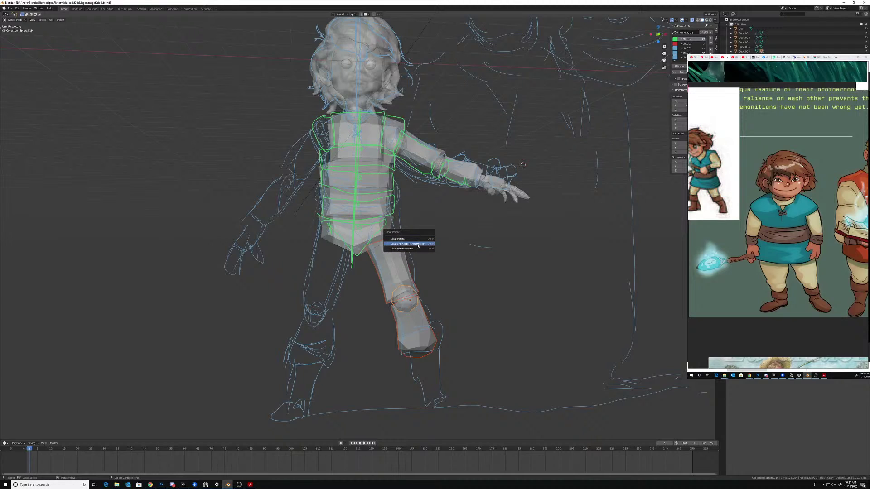
{"action": "left_click", "coordinate": [422, 245]}
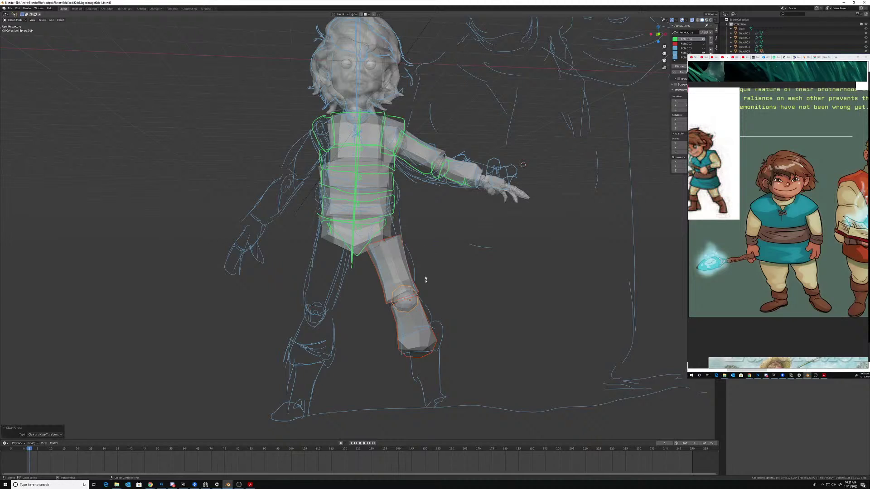
{"action": "mouse_move", "coordinate": [473, 267]}
{"action": "middle_mouse_down"}
{"action": "mouse_move", "coordinate": [370, 239]}
{"action": "mouse_move", "coordinate": [394, 273]}
{"action": "mouse_move", "coordinate": [459, 260]}
{"action": "middle_mouse_up"}
- Apply the scale of the thigh, the knee joint and the shin one after another
{"action": "left_click", "coordinate": [393, 272]}
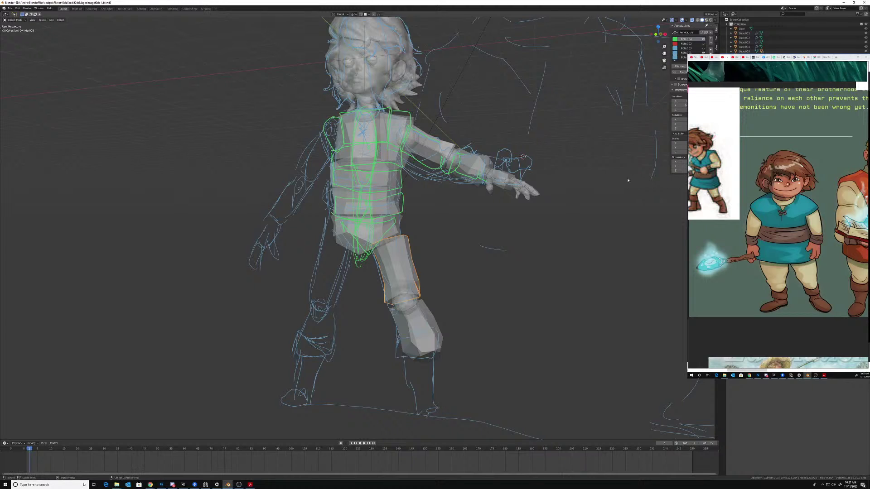
{"action": "key", "text": "alt+z"}
{"action": "key", "text": "alt+z"}
{"action": "middle_click_drag", "start_coordinate": [431, 287], "coordinate": [435, 286]}
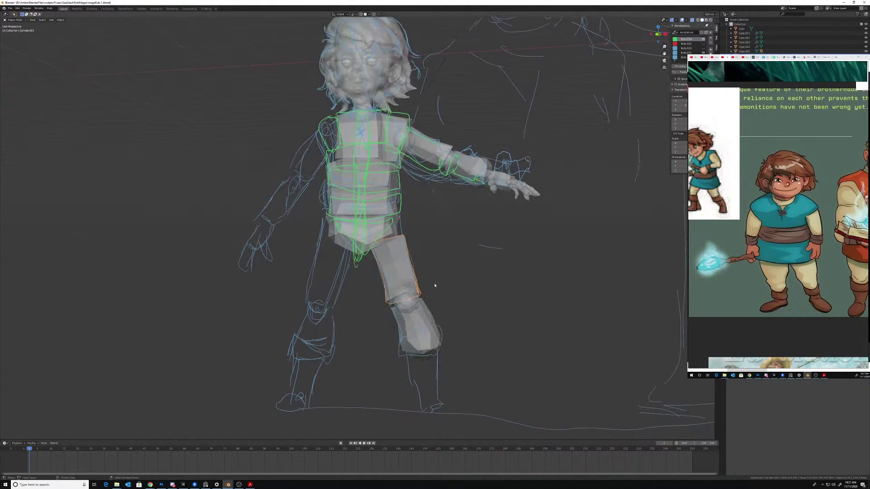
{"action": "key", "text": "ctrl+a"}
{"action": "left_click", "coordinate": [426, 302]}
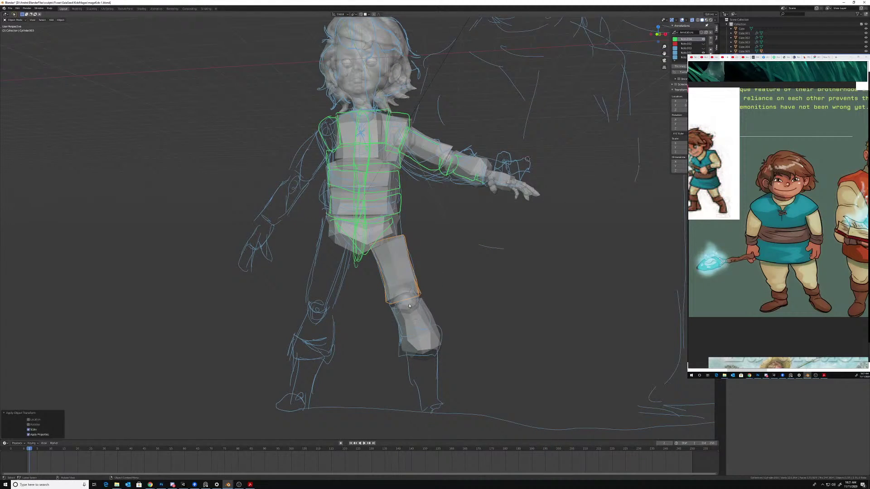
{"action": "left_click", "coordinate": [409, 306]}
{"action": "left_click", "coordinate": [412, 306]}
{"action": "key", "text": "ctrl+a"}
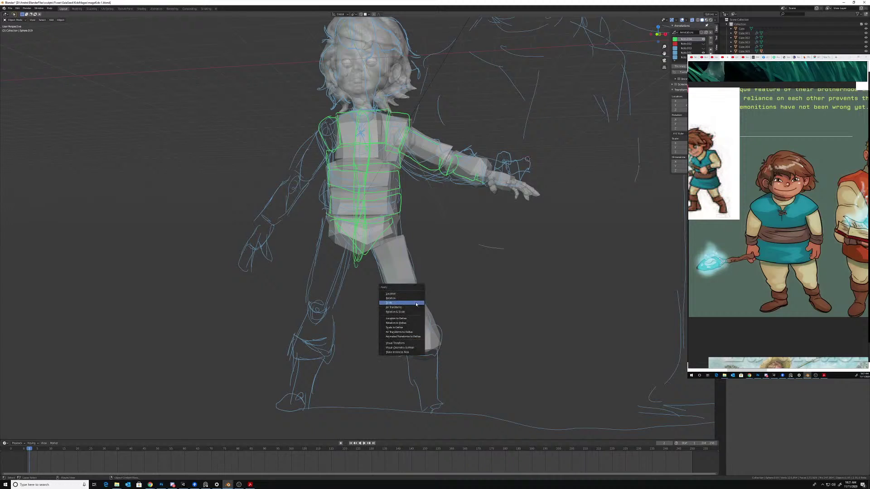
{"action": "left_click", "coordinate": [416, 304]}
{"action": "left_click", "coordinate": [421, 322]}
{"action": "key", "text": "ctrl+a"}
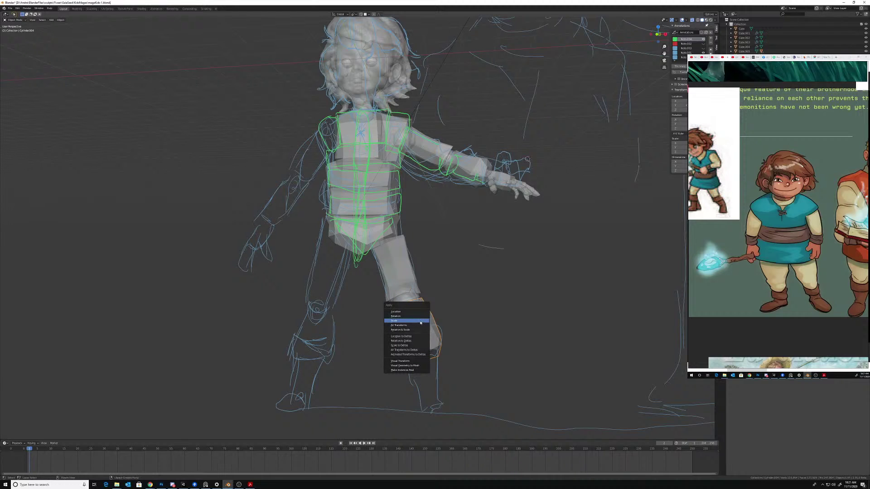
{"action": "left_click", "coordinate": [421, 323]}
{"action": "middle_click_drag", "start_coordinate": [422, 320], "coordinate": [476, 280]}
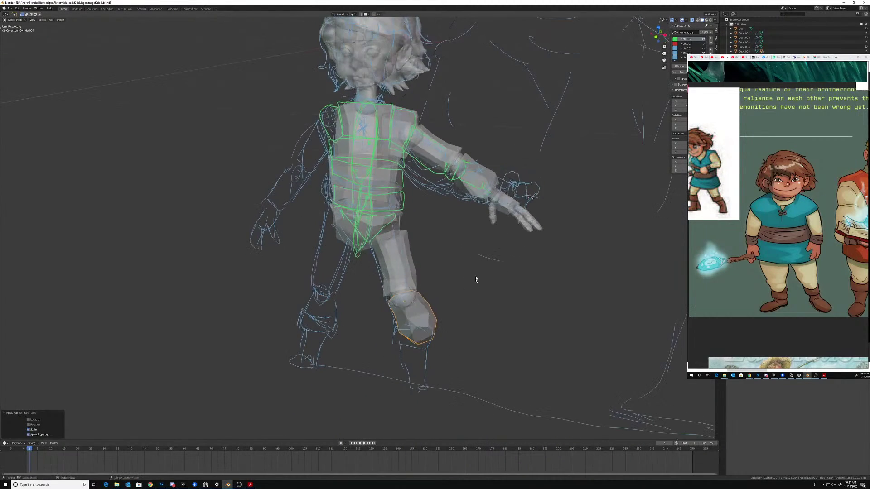
- Examine the thumb and finger segments of the hand from several angles by selecting individual pieces
{"action": "left_click", "coordinate": [494, 224]}
{"action": "middle_click_drag", "start_coordinate": [495, 226], "coordinate": [422, 285]}
{"action": "left_click", "coordinate": [500, 211]}
{"action": "left_click", "coordinate": [496, 217]}
{"action": "middle_click_drag", "start_coordinate": [492, 263], "coordinate": [547, 266]}
{"action": "left_click", "coordinate": [505, 274]}
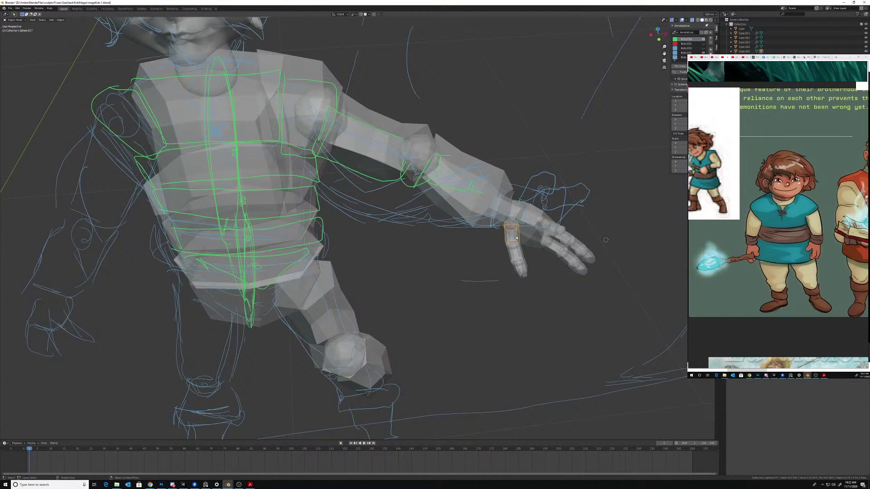
{"action": "left_click", "coordinate": [557, 256]}
{"action": "left_click", "coordinate": [557, 250]}
{"action": "middle_click_drag", "start_coordinate": [556, 250], "coordinate": [550, 254]}
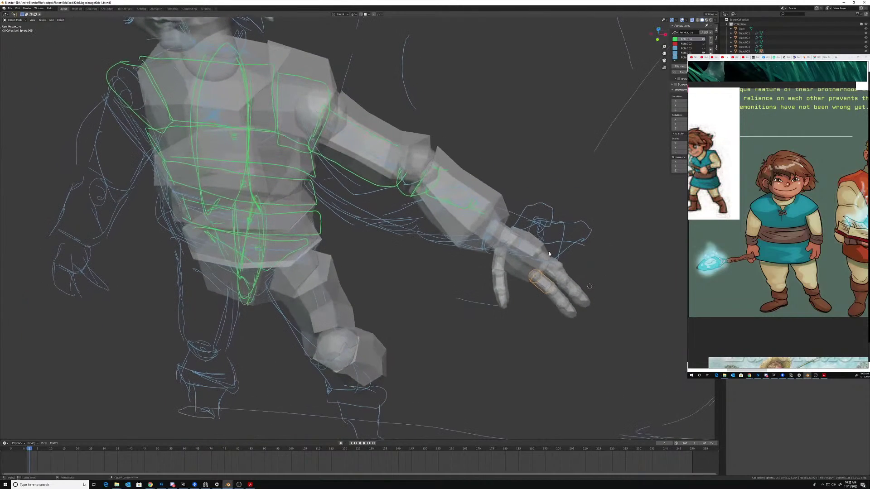
{"action": "left_click", "coordinate": [556, 298]}
{"action": "middle_click_drag", "start_coordinate": [556, 299], "coordinate": [544, 334]}
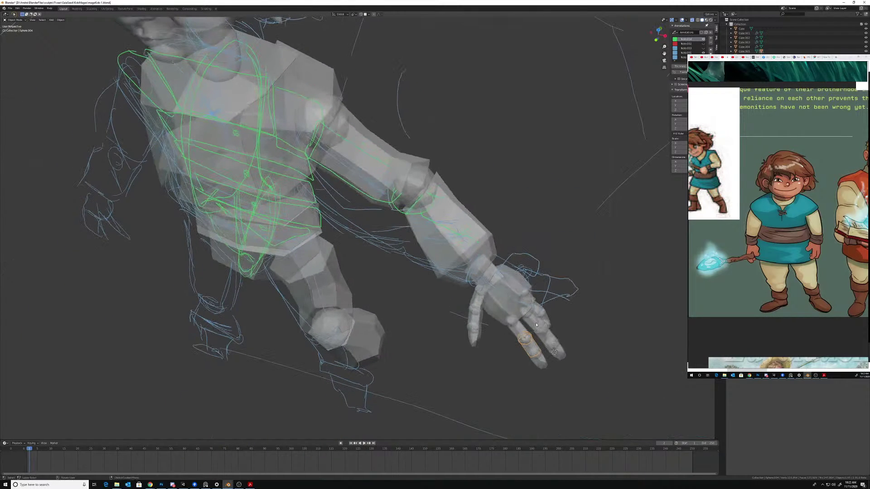
{"action": "left_click", "coordinate": [544, 334]}
{"action": "left_click", "coordinate": [544, 334]}
{"action": "middle_click_drag", "start_coordinate": [537, 291], "coordinate": [534, 323]}
{"action": "left_click", "coordinate": [534, 324]}
{"action": "left_click", "coordinate": [543, 341]}
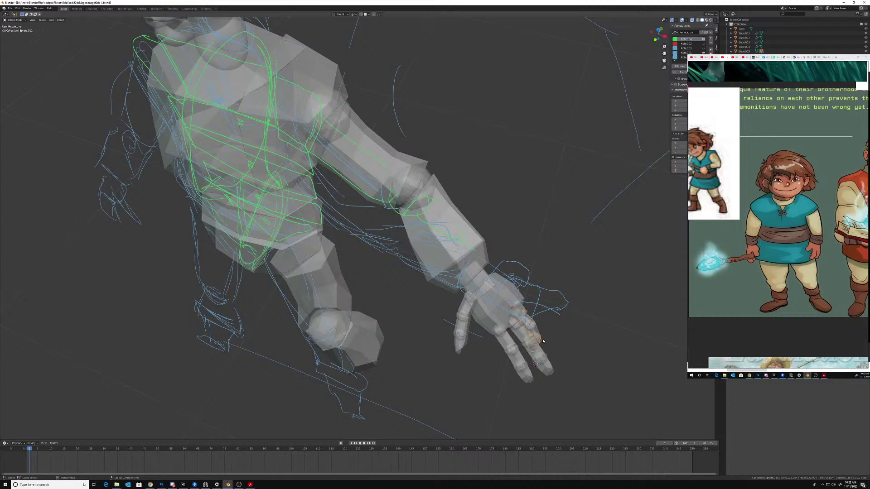
{"action": "mouse_move", "coordinate": [530, 267]}
{"action": "middle_mouse_down"}
{"action": "mouse_move", "coordinate": [495, 311]}
{"action": "mouse_move", "coordinate": [419, 329]}
{"action": "mouse_move", "coordinate": [373, 304]}
{"action": "mouse_move", "coordinate": [421, 307]}
{"action": "mouse_move", "coordinate": [423, 320]}
{"action": "mouse_move", "coordinate": [479, 268]}
{"action": "mouse_move", "coordinate": [376, 245]}
{"action": "mouse_move", "coordinate": [399, 256]}
{"action": "mouse_move", "coordinate": [377, 256]}
{"action": "mouse_move", "coordinate": [410, 258]}
{"action": "mouse_move", "coordinate": [451, 236]}
{"action": "middle_mouse_up"}
- Reshape the thigh's upper end by moving its inner and outer corner vertices toward the sketched hip line
{"action": "left_click", "coordinate": [425, 325]}
{"action": "left_click", "coordinate": [372, 304]}
{"action": "left_click", "coordinate": [399, 258]}
{"action": "key", "text": "g"}
{"action": "left_click", "coordinate": [395, 258]}
{"action": "key", "text": "ctrl+Tab"}
{"action": "left_click", "coordinate": [440, 239]}
{"action": "mouse_move", "coordinate": [339, 208]}
{"action": "left_mouse_down"}
{"action": "mouse_move", "coordinate": [330, 231]}
{"action": "mouse_move", "coordinate": [349, 222]}
{"action": "left_mouse_up"}
{"action": "key", "text": "g"}
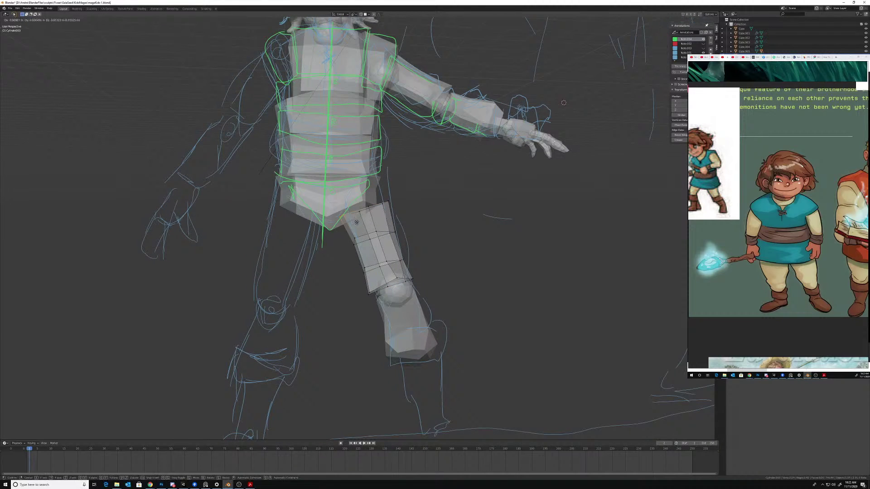
{"action": "left_click", "coordinate": [360, 226]}
{"action": "left_click_drag", "start_coordinate": [384, 195], "coordinate": [392, 202]}
{"action": "key", "text": "g"}
{"action": "left_click", "coordinate": [389, 199]}
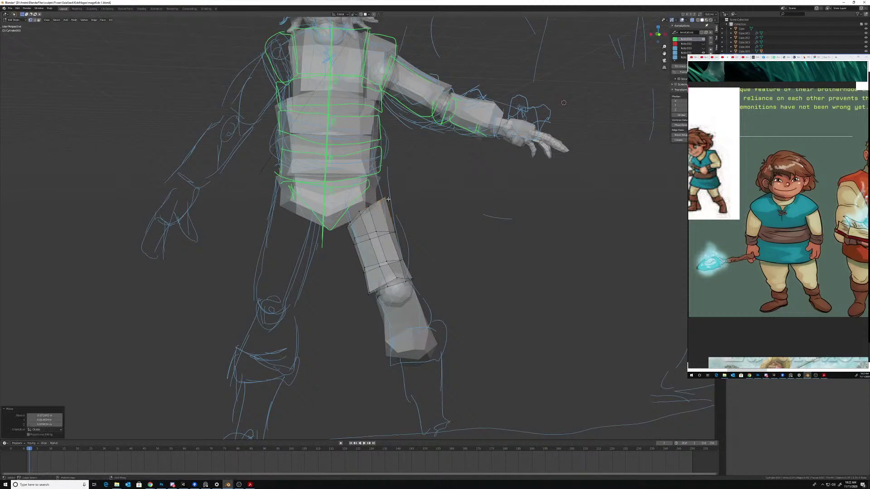
- Adjust the corner vertices at the thigh's lower end so it fits around the knee joint
{"action": "middle_click_drag", "start_coordinate": [388, 235], "coordinate": [394, 245]}
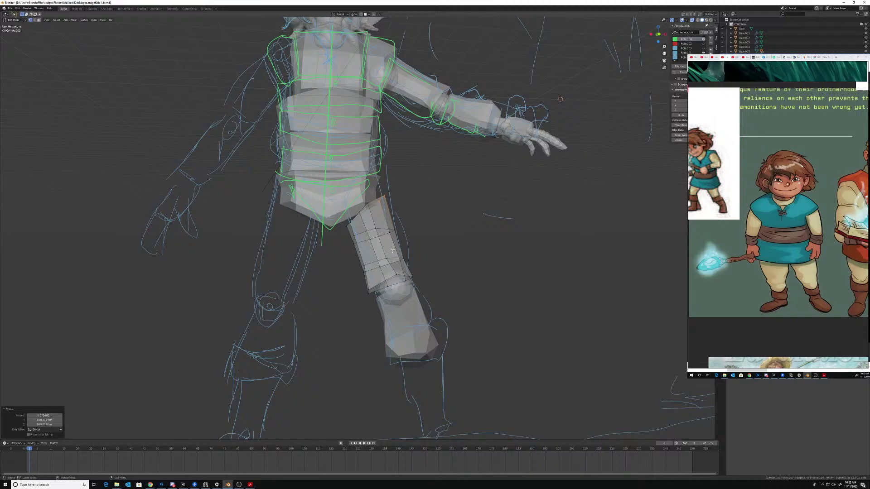
{"action": "left_click", "coordinate": [368, 293]}
{"action": "key", "text": "g"}
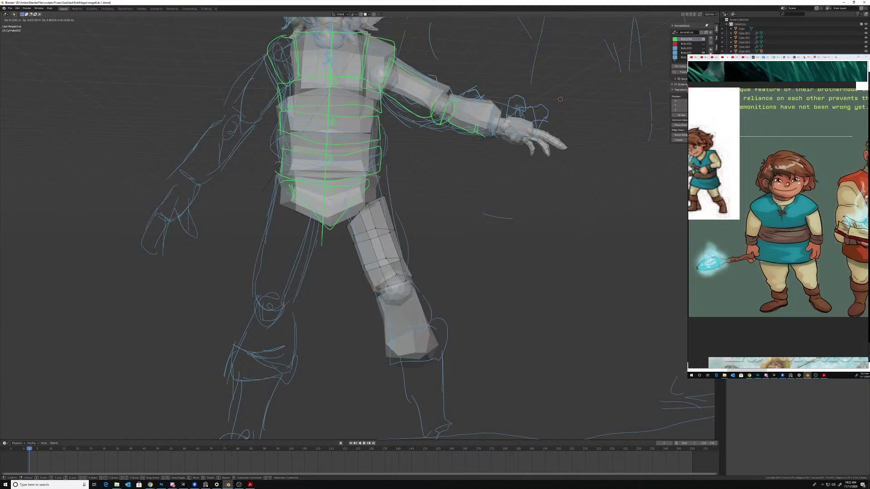
{"action": "left_click", "coordinate": [422, 275]}
{"action": "left_click", "coordinate": [412, 277]}
{"action": "key", "text": "g"}
{"action": "left_click", "coordinate": [410, 276]}
- Sketch annotation guide lines around the lower end of the shin, and erase them again
{"action": "middle_click_drag", "start_coordinate": [410, 276], "coordinate": [399, 323]}
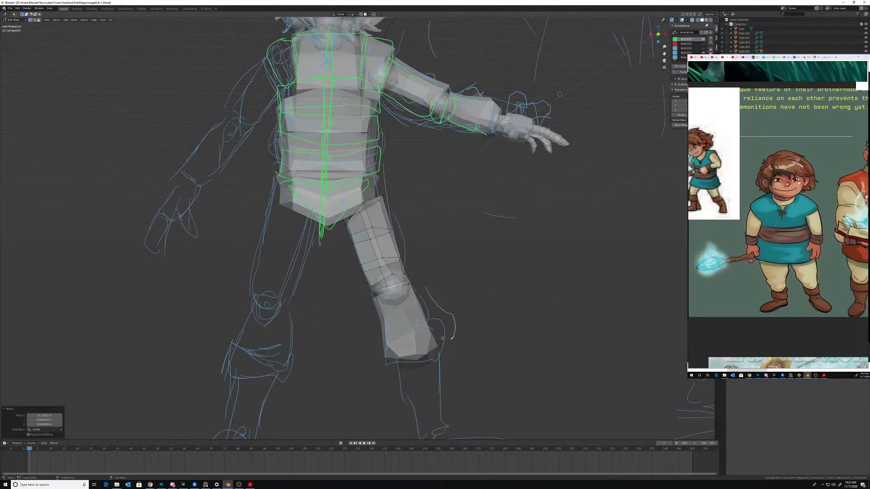
{"action": "left_click_drag", "start_coordinate": [452, 338], "coordinate": [444, 344]}
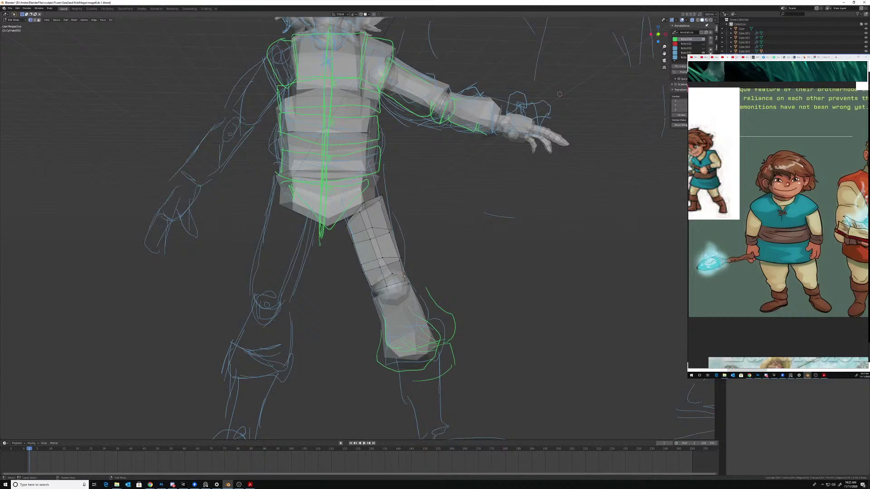
{"action": "mouse_move", "coordinate": [426, 290]}
{"action": "right_mouse_down"}
{"action": "mouse_move", "coordinate": [433, 284]}
{"action": "mouse_move", "coordinate": [382, 355]}
{"action": "mouse_move", "coordinate": [465, 284]}
{"action": "mouse_move", "coordinate": [436, 358]}
{"action": "mouse_move", "coordinate": [457, 357]}
{"action": "right_mouse_up"}
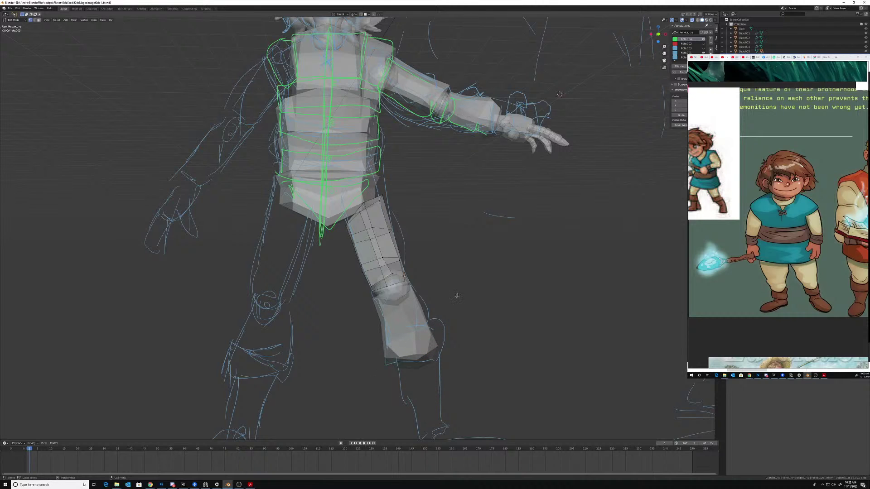
- Duplicate the knee sphere as a hip joint at the top of the thigh, and enlarge it slightly
{"action": "middle_click_drag", "start_coordinate": [457, 295], "coordinate": [336, 212]}
{"action": "key", "text": "ctrl+Tab"}
{"action": "left_click", "coordinate": [360, 258]}
{"action": "left_click", "coordinate": [397, 293], "text": "shift"}
{"action": "left_click", "coordinate": [397, 292]}
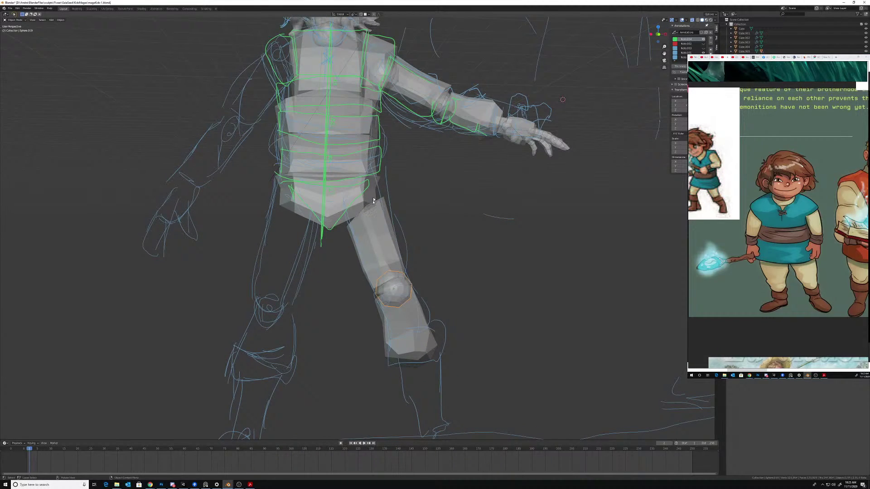
{"action": "key", "text": "shift+d"}
{"action": "left_click", "coordinate": [375, 214]}
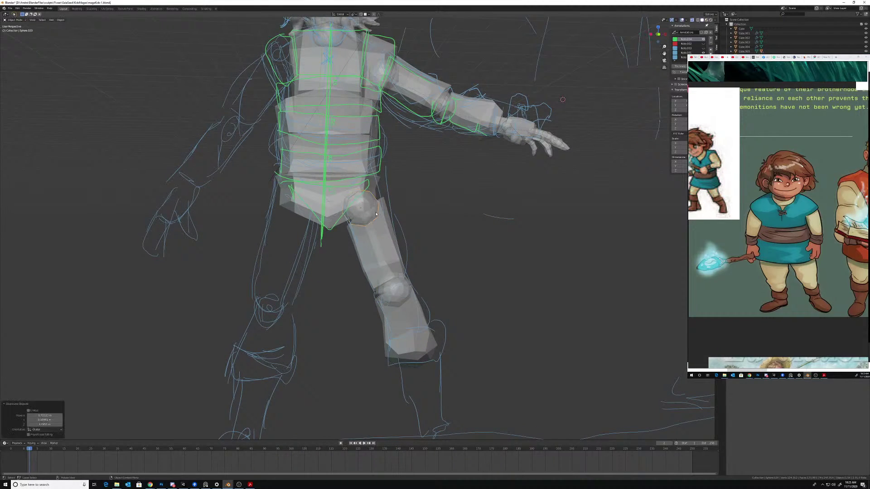
{"action": "key", "text": "s"}
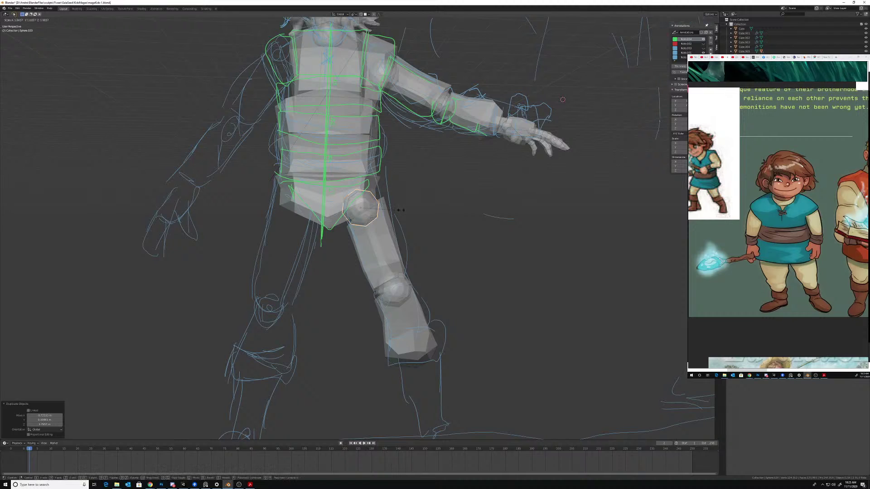
{"action": "left_click", "coordinate": [399, 214]}
- Position the hip joint in depth within the pelvis as seen from the side, and enlarge it further
{"action": "middle_click_drag", "start_coordinate": [399, 214], "coordinate": [381, 225]}
{"action": "key", "text": "g"}
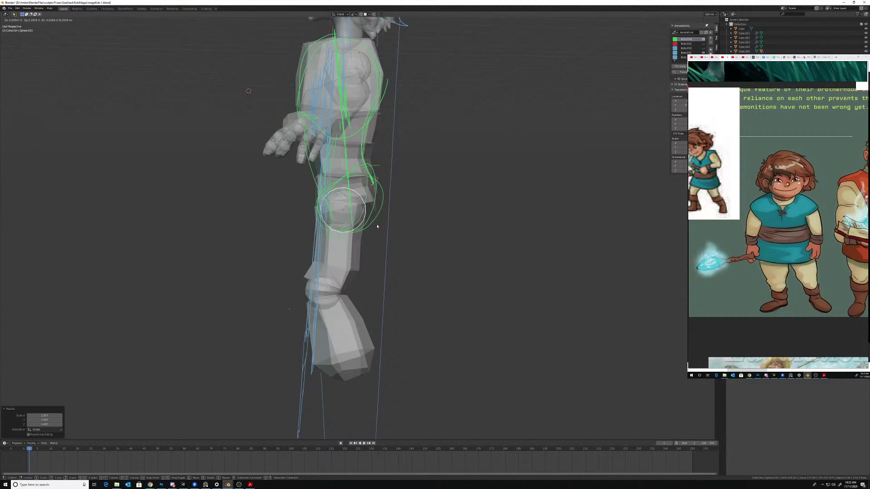
{"action": "left_click", "coordinate": [378, 226]}
{"action": "key", "text": "s"}
{"action": "left_click", "coordinate": [384, 227]}
{"action": "mouse_move", "coordinate": [385, 228]}
{"action": "middle_mouse_down"}
{"action": "mouse_move", "coordinate": [454, 217]}
{"action": "mouse_move", "coordinate": [422, 224]}
{"action": "middle_mouse_up"}
- Rotate the thigh to test its pivot at the hip, and cancel the rotation
{"action": "left_click", "coordinate": [399, 277]}
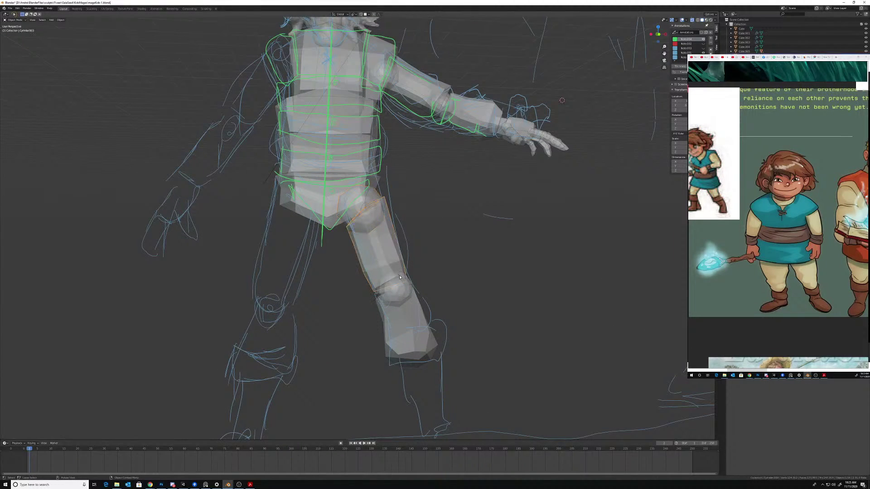
{"action": "key", "text": "r"}
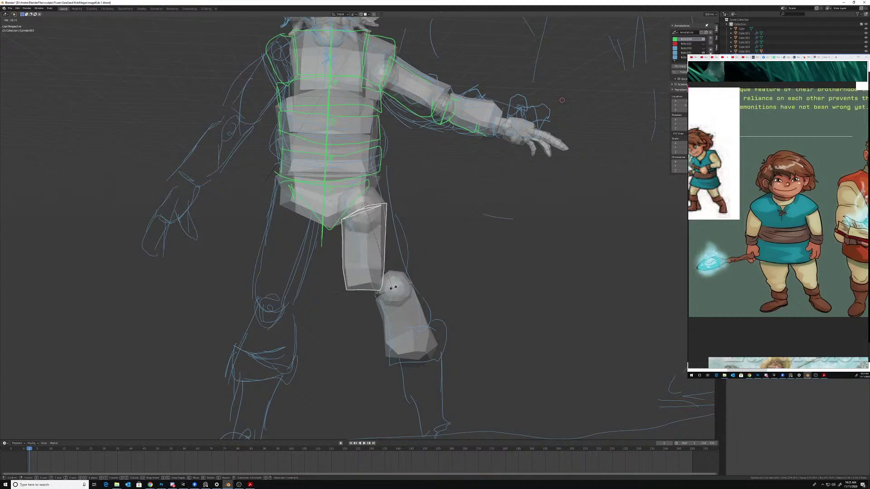
{"action": "left_click", "coordinate": [402, 271]}
{"action": "middle_click_drag", "start_coordinate": [402, 271], "coordinate": [406, 291]}
- Parent the shin to the knee joint with Object (Keep Transform)
{"action": "left_click", "coordinate": [406, 290]}
{"action": "left_click", "coordinate": [407, 290], "text": "shift"}
{"action": "middle_click_drag", "start_coordinate": [401, 336], "coordinate": [400, 328]}
{"action": "left_click", "coordinate": [400, 328]}
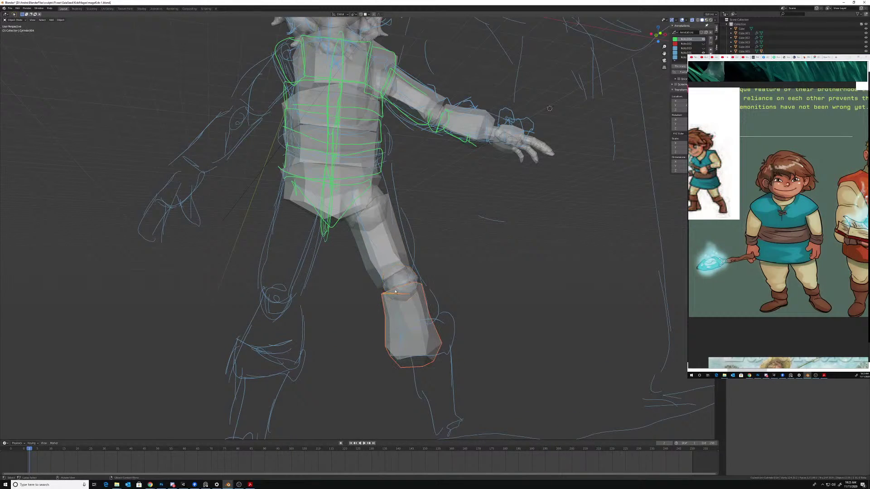
{"action": "left_click", "coordinate": [405, 294], "text": "shift"}
{"action": "key", "text": "ctrl+p"}
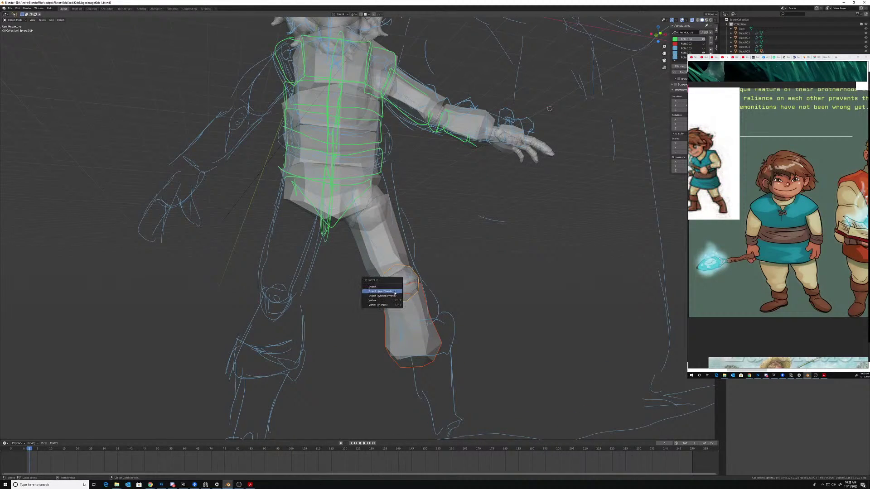
{"action": "left_click", "coordinate": [395, 293]}
- Parent the knee joint to the thigh with Object (Keep Transform)
{"action": "left_click", "coordinate": [386, 285]}
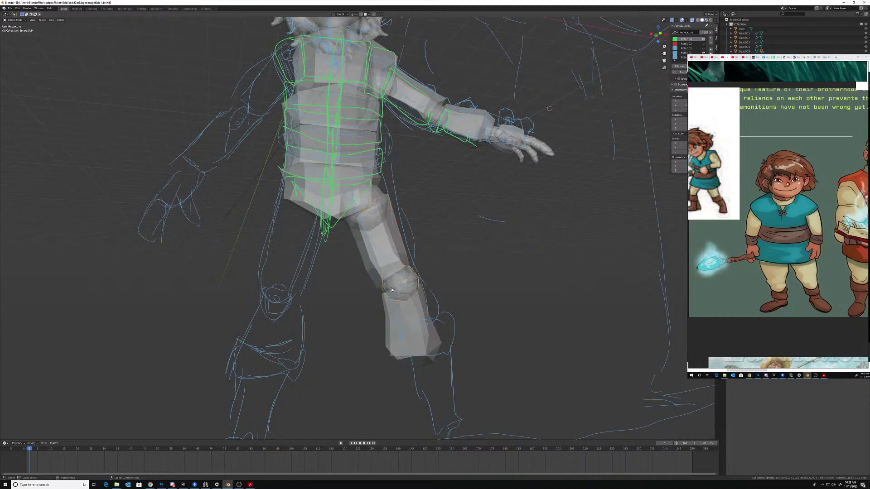
{"action": "left_click", "coordinate": [379, 274], "text": "shift"}
{"action": "key", "text": "ctrl+p"}
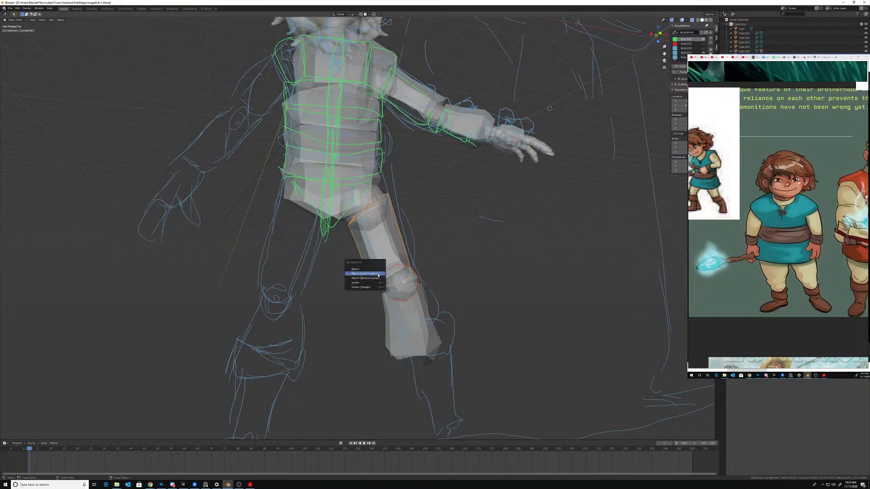
{"action": "left_click", "coordinate": [379, 274]}
- Parent the selected thigh and knee joint to the hip joint with Object (Keep Transform)
{"action": "middle_click_drag", "start_coordinate": [386, 240], "coordinate": [398, 207]}
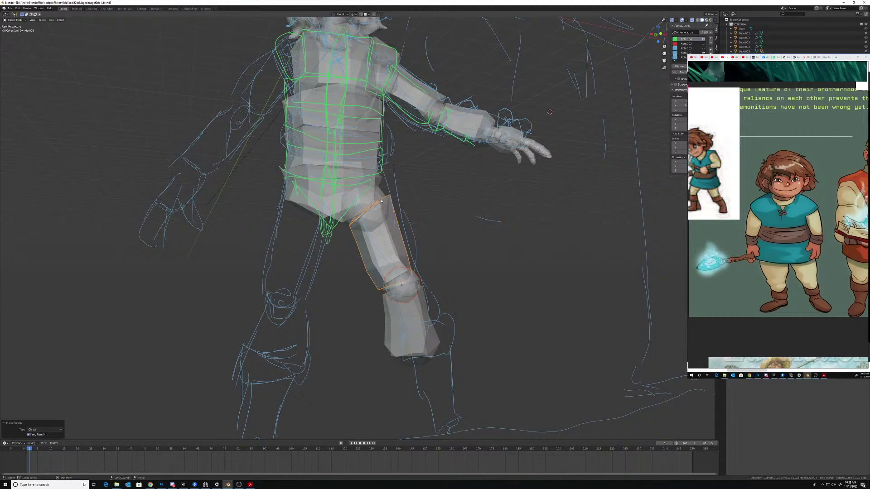
{"action": "left_click", "coordinate": [385, 199], "text": "shift"}
{"action": "key", "text": "ctrl+p"}
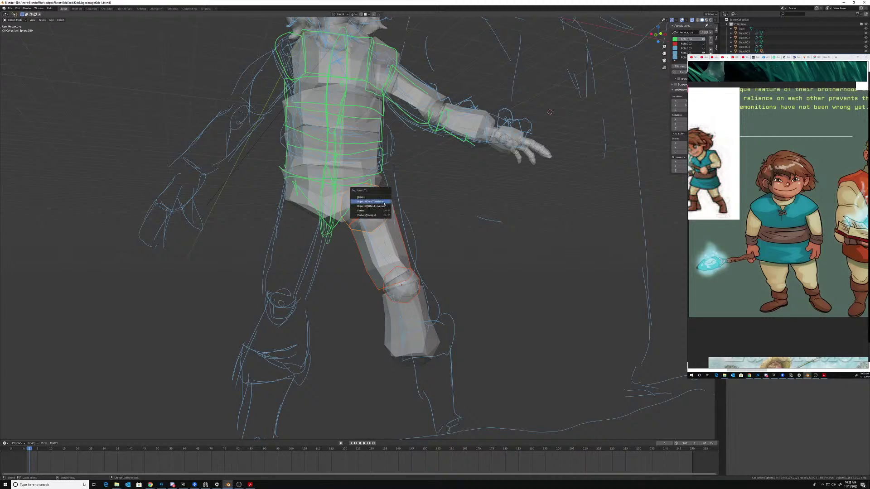
{"action": "left_click", "coordinate": [383, 203]}
{"action": "middle_click_drag", "start_coordinate": [388, 205], "coordinate": [392, 227]}
- Check the leg's separate pieces by selecting the shin, knee joint, thigh and hip joint in turn
{"action": "left_click", "coordinate": [392, 321]}
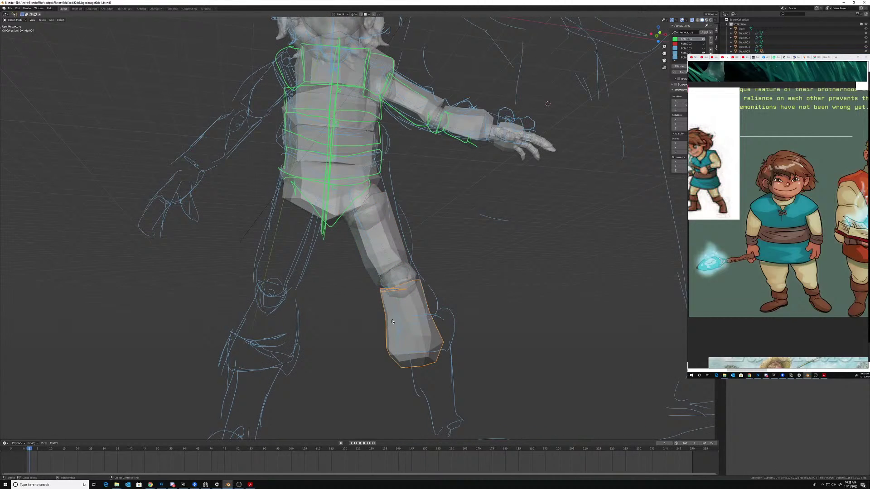
{"action": "left_click", "coordinate": [411, 274]}
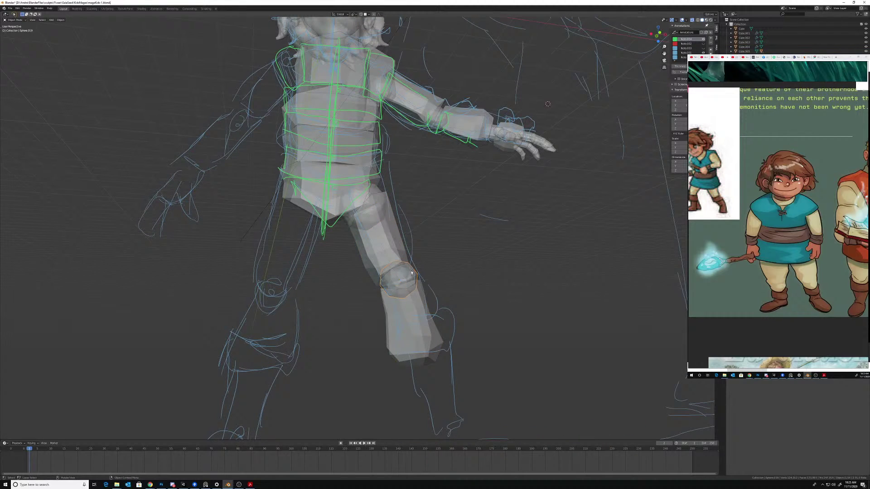
{"action": "left_click", "coordinate": [399, 248]}
{"action": "left_click", "coordinate": [374, 196]}
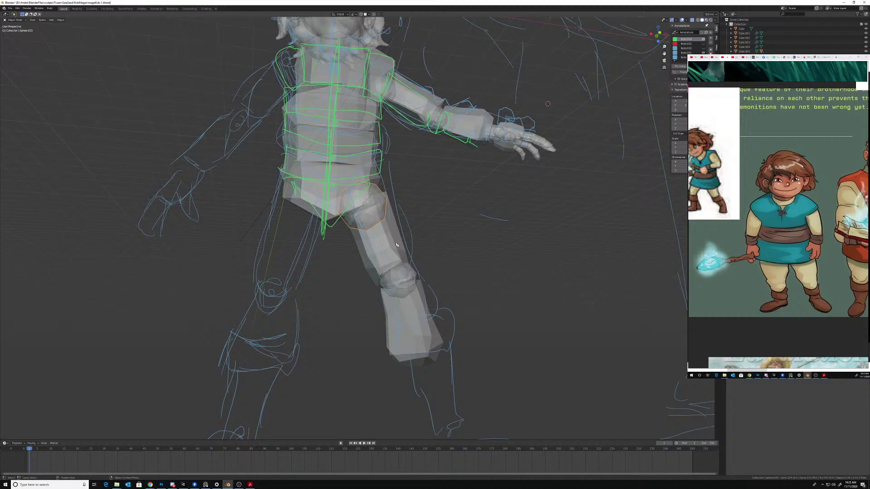
- Apply the scale of the hip joint sphere
{"action": "key", "text": "ctrl+a"}
{"action": "left_click", "coordinate": [422, 229]}
{"action": "middle_click_drag", "start_coordinate": [421, 230], "coordinate": [412, 326]}
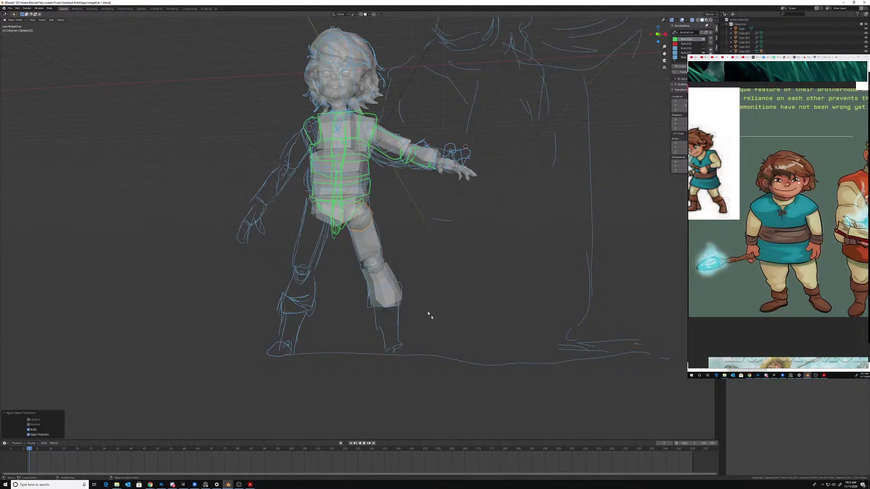
{"action": "middle_click_drag", "start_coordinate": [419, 290], "coordinate": [412, 318]}
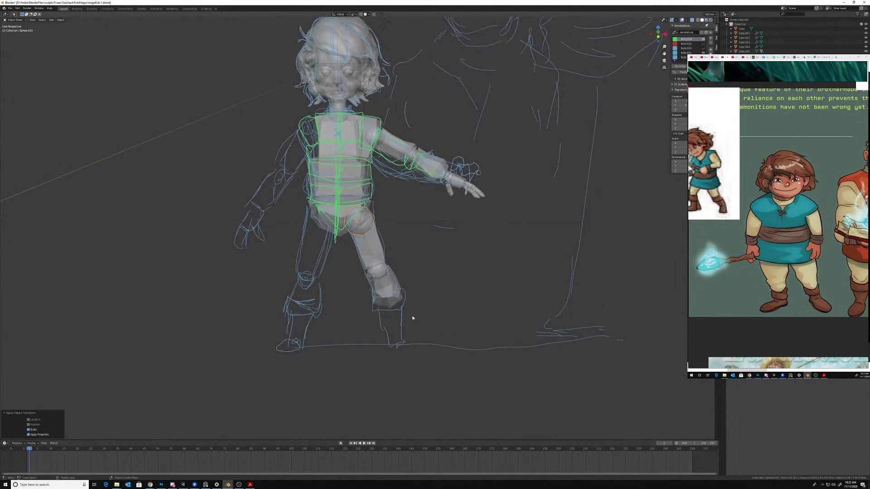
- Duplicate the thigh segment and place the copy below the shin as the lowest leg piece
{"action": "scroll", "coordinate": [412, 317], "scroll_direction": "up", "scroll_amount": 5}
{"action": "mouse_move", "coordinate": [401, 274]}
{"action": "middle_mouse_down"}
{"action": "mouse_move", "coordinate": [385, 260]}
{"action": "mouse_move", "coordinate": [349, 270]}
{"action": "mouse_move", "coordinate": [357, 293]}
{"action": "mouse_move", "coordinate": [392, 274]}
{"action": "middle_mouse_up"}
{"action": "left_click", "coordinate": [376, 231]}
{"action": "key", "text": "shift+d"}
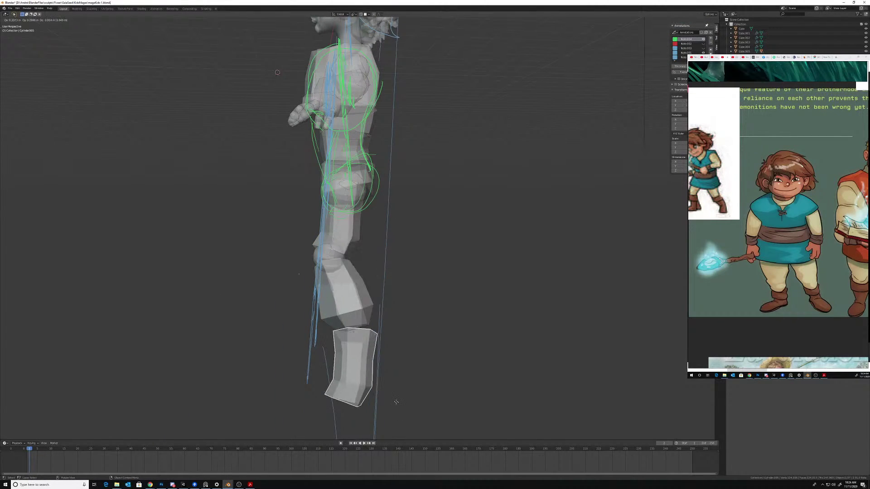
{"action": "left_click", "coordinate": [396, 380]}
- Move and rotate the copied segment to follow the sketched lower leg and sit directly under the shin
{"action": "middle_click_drag", "start_coordinate": [396, 381], "coordinate": [455, 300]}
{"action": "key", "text": "g"}
{"action": "left_click", "coordinate": [447, 321]}
{"action": "key", "text": "r"}
{"action": "left_click", "coordinate": [463, 276]}
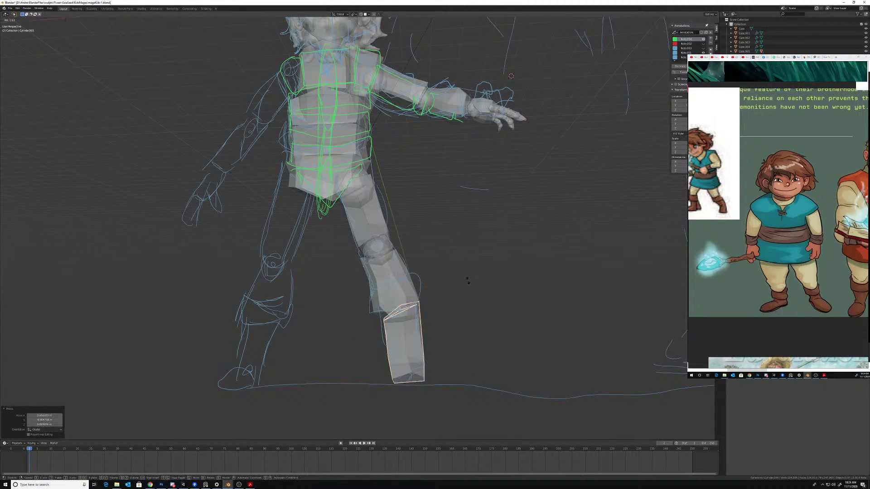
{"action": "key", "text": "g"}
{"action": "left_click", "coordinate": [461, 276]}
{"action": "middle_click_drag", "start_coordinate": [461, 276], "coordinate": [393, 344]}
{"action": "key", "text": "g"}
{"action": "left_click", "coordinate": [406, 293]}
{"action": "scroll", "coordinate": [363, 323], "scroll_direction": "up", "scroll_amount": 2}
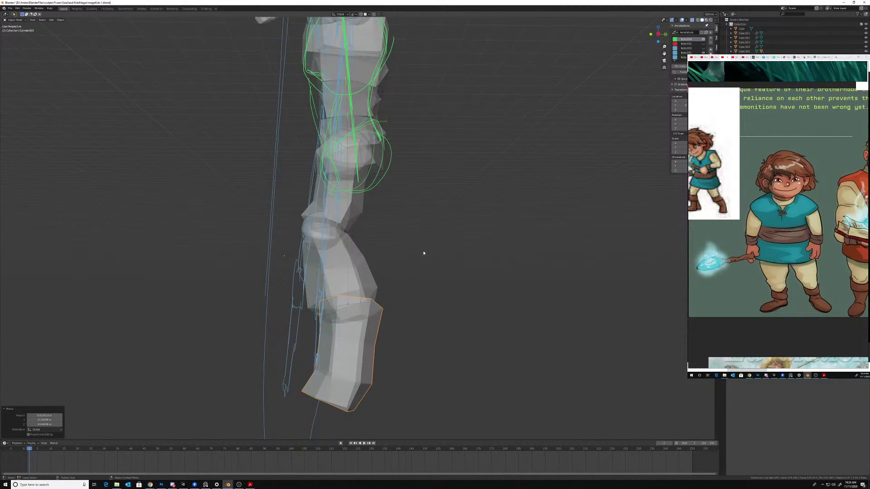
- Clear the copied segment's parent and switch the segment to Edit Mode
{"action": "key", "text": "alt+p"}
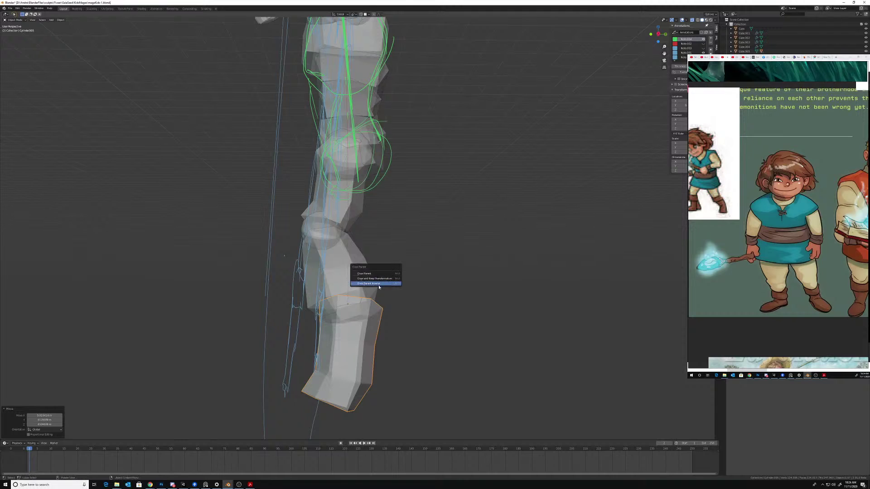
{"action": "left_click", "coordinate": [381, 276]}
{"action": "key", "text": "ctrl+Tab"}
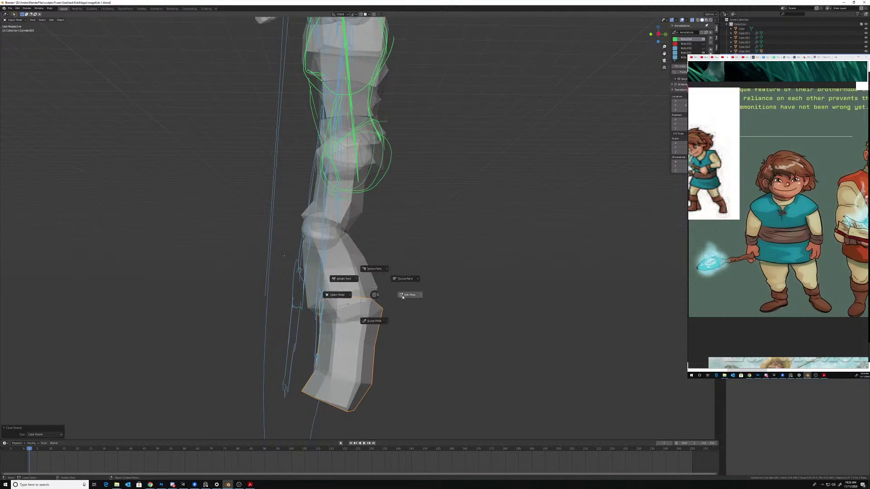
{"action": "left_click", "coordinate": [402, 295]}
- Move the inner corner vertex at the copied segment's upper end to fit the sketched leg outline
{"action": "left_click_drag", "start_coordinate": [300, 324], "coordinate": [364, 278]}
{"action": "middle_click_drag", "start_coordinate": [371, 280], "coordinate": [471, 287]}
{"action": "mouse_move", "coordinate": [406, 304]}
{"action": "left_mouse_down"}
{"action": "mouse_move", "coordinate": [381, 320]}
{"action": "mouse_move", "coordinate": [385, 327]}
{"action": "left_mouse_up"}
{"action": "middle_click_drag", "start_coordinate": [385, 327], "coordinate": [385, 328]}
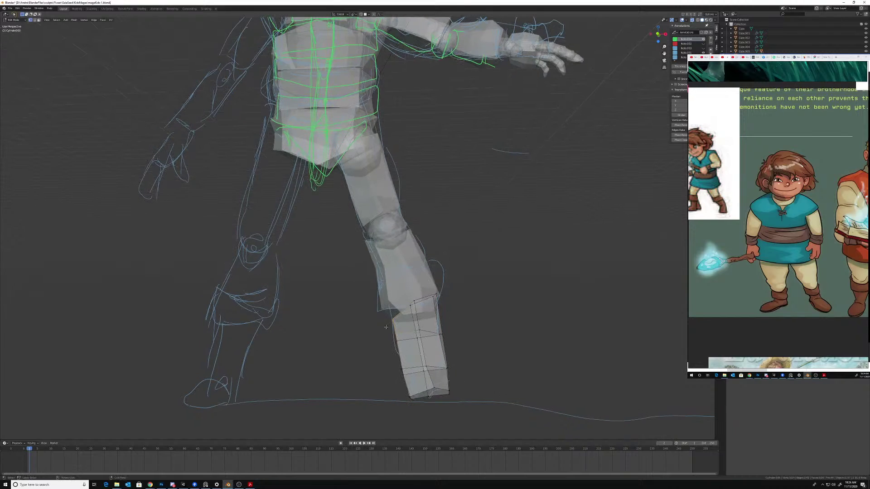
{"action": "key", "text": "g"}
{"action": "left_click", "coordinate": [401, 306]}
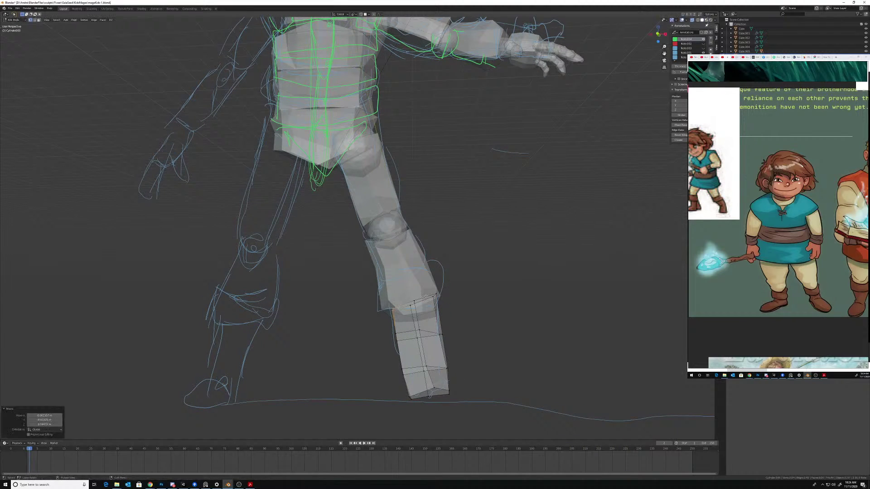
- Reposition the other upper-rim vertices of the copied segment so its top fits beneath the shin
{"action": "mouse_move", "coordinate": [428, 286]}
{"action": "left_mouse_down"}
{"action": "mouse_move", "coordinate": [445, 304]}
{"action": "mouse_move", "coordinate": [443, 296]}
{"action": "left_mouse_up"}
{"action": "key", "text": "g"}
{"action": "mouse_move", "coordinate": [422, 297]}
{"action": "left_mouse_down"}
{"action": "mouse_move", "coordinate": [399, 314]}
{"action": "mouse_move", "coordinate": [419, 309]}
{"action": "left_mouse_up"}
{"action": "key", "text": "g"}
{"action": "left_click", "coordinate": [419, 311]}
{"action": "key", "text": "g"}
{"action": "left_click", "coordinate": [401, 317]}
{"action": "key", "text": "g"}
{"action": "left_click", "coordinate": [421, 314]}
{"action": "key", "text": "g"}
{"action": "left_click", "coordinate": [444, 308]}
- Inspect the lowest leg segment's shape from the side and back with X-ray off, and turn X-ray back on
{"action": "mouse_move", "coordinate": [444, 308]}
{"action": "middle_mouse_down"}
{"action": "mouse_move", "coordinate": [394, 317]}
{"action": "mouse_move", "coordinate": [407, 354]}
{"action": "mouse_move", "coordinate": [371, 307]}
{"action": "middle_mouse_up"}
{"action": "left_click", "coordinate": [396, 343]}
{"action": "left_click", "coordinate": [406, 353]}
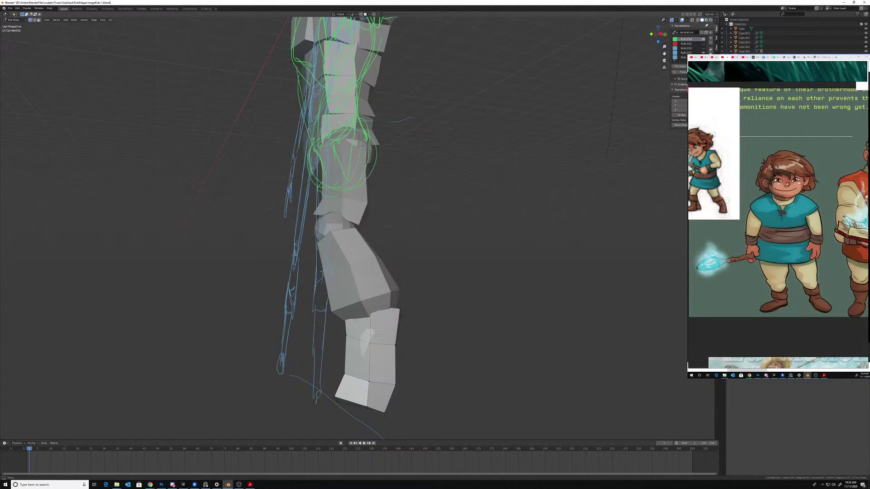
{"action": "mouse_move", "coordinate": [370, 307]}
{"action": "middle_mouse_down"}
{"action": "mouse_move", "coordinate": [393, 348]}
{"action": "mouse_move", "coordinate": [426, 317]}
{"action": "mouse_move", "coordinate": [398, 334]}
{"action": "middle_mouse_up"}
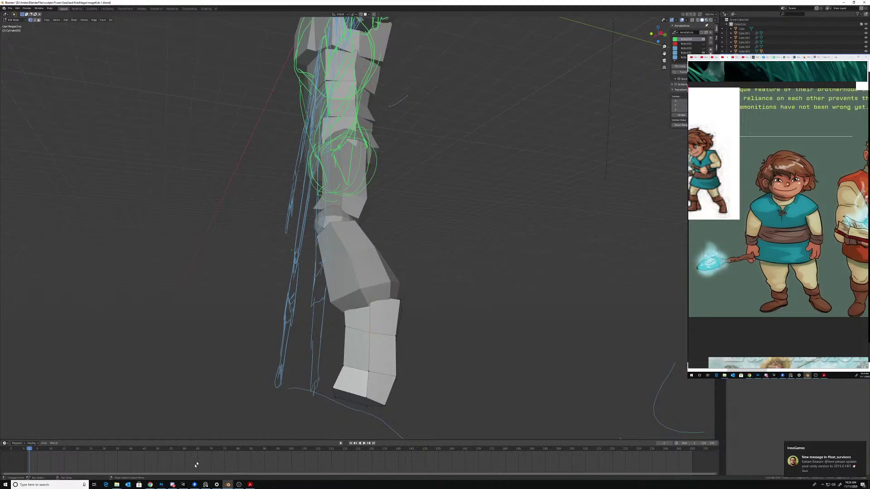
{"action": "mouse_move", "coordinate": [423, 342]}
{"action": "middle_mouse_down"}
{"action": "mouse_move", "coordinate": [379, 350]}
{"action": "mouse_move", "coordinate": [382, 358]}
{"action": "mouse_move", "coordinate": [368, 344]}
{"action": "middle_mouse_up"}
{"action": "key", "text": "z"}
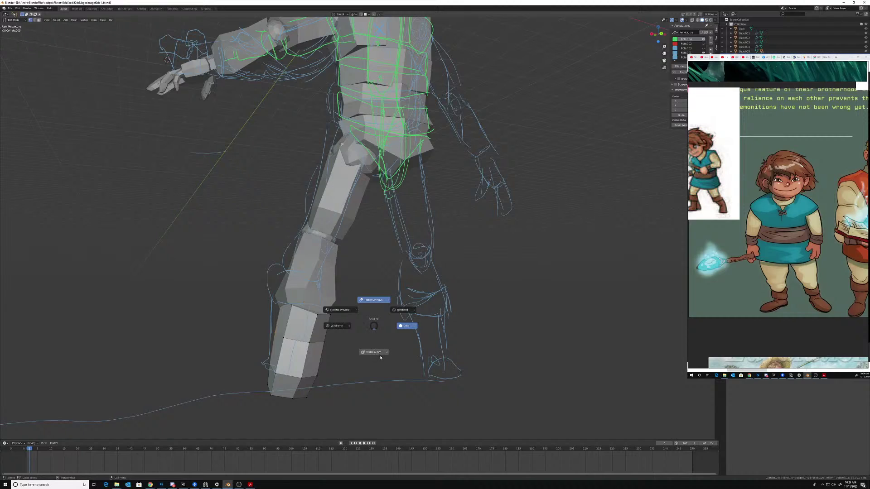
{"action": "left_click", "coordinate": [379, 356]}
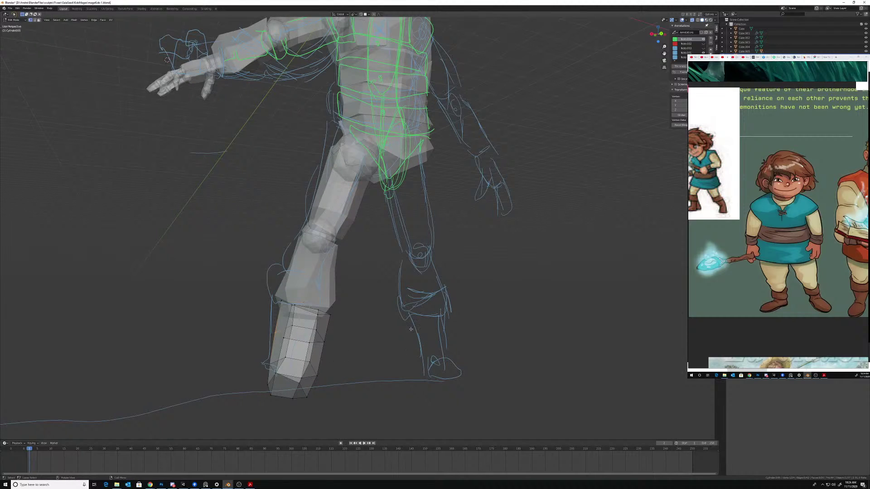
- Pull the rear upper-rim vertices of the lowest leg segment inward beneath the back of the shin
{"action": "middle_click_drag", "start_coordinate": [507, 359], "coordinate": [348, 349]}
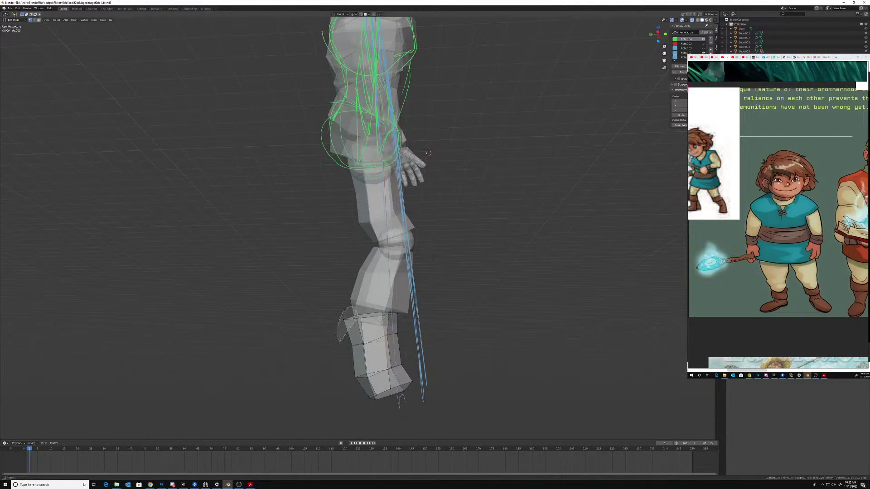
{"action": "key", "text": "g"}
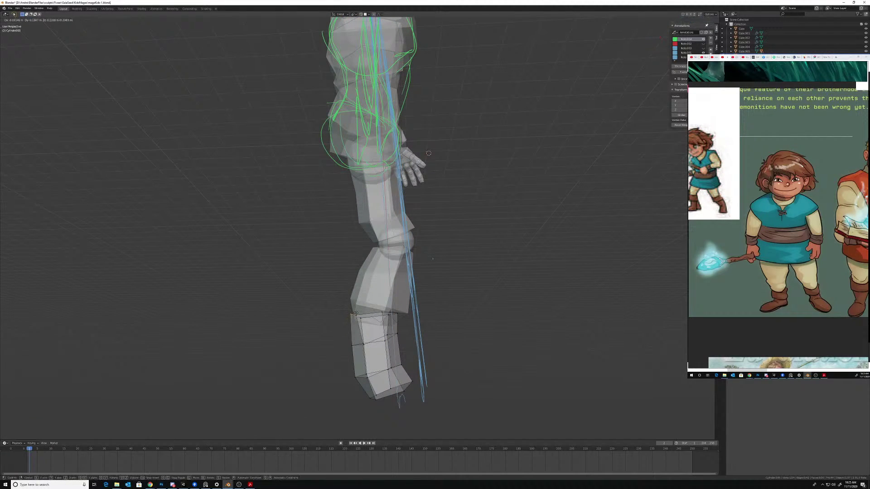
{"action": "left_click", "coordinate": [355, 318]}
{"action": "left_click_drag", "start_coordinate": [351, 305], "coordinate": [364, 318]}
{"action": "key", "text": "g"}
{"action": "left_click", "coordinate": [375, 321]}
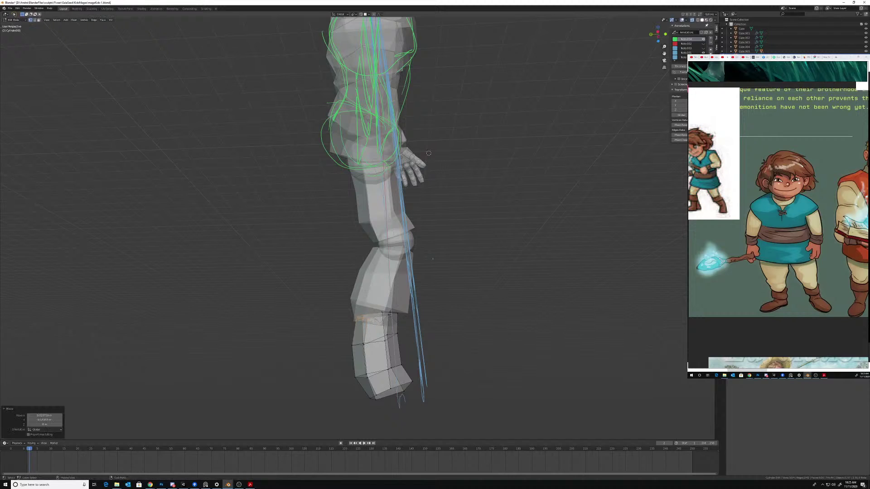
- Adjust the front upper-rim vertices of the lowest leg segment to fit beneath the front of the shin
{"action": "left_click", "coordinate": [387, 312]}
{"action": "key", "text": "g"}
{"action": "left_click", "coordinate": [392, 316]}
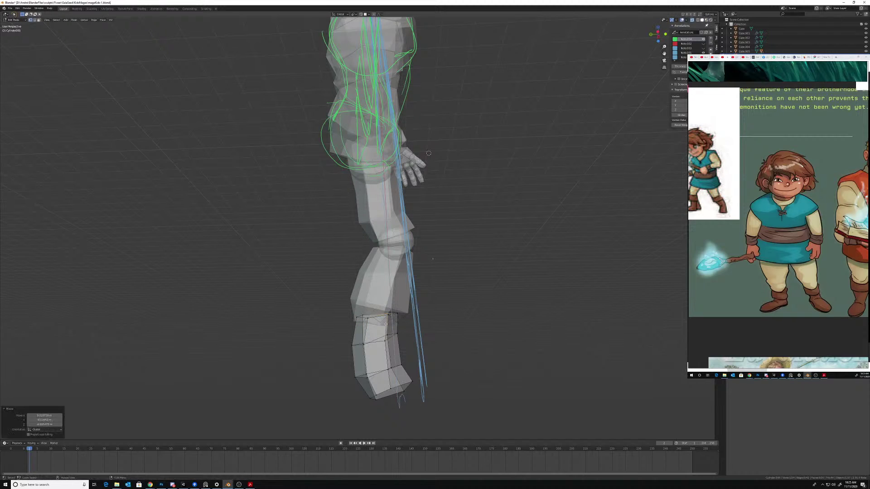
{"action": "left_click", "coordinate": [397, 316], "text": "shift"}
{"action": "key", "text": "g"}
{"action": "left_click", "coordinate": [405, 324]}
{"action": "mouse_move", "coordinate": [405, 325]}
{"action": "middle_mouse_down"}
{"action": "mouse_move", "coordinate": [350, 346]}
{"action": "mouse_move", "coordinate": [397, 321]}
{"action": "middle_mouse_up"}
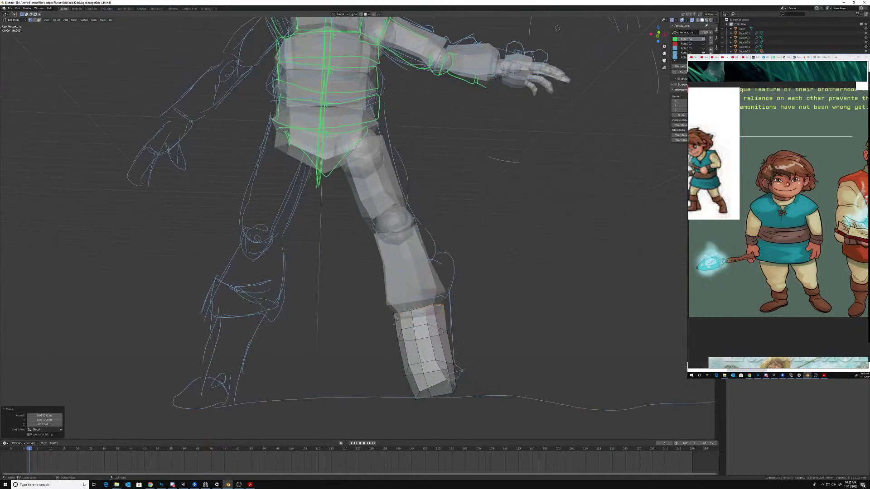
{"action": "middle_click_drag", "start_coordinate": [560, 233], "coordinate": [552, 262]}
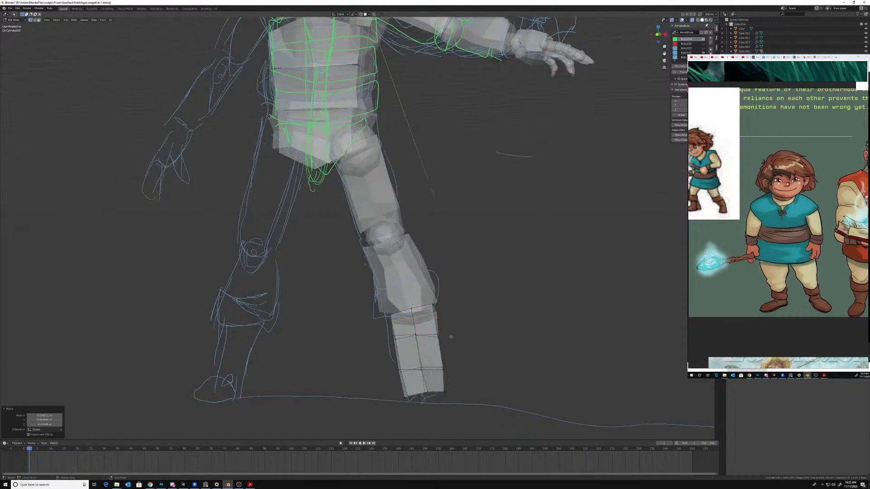